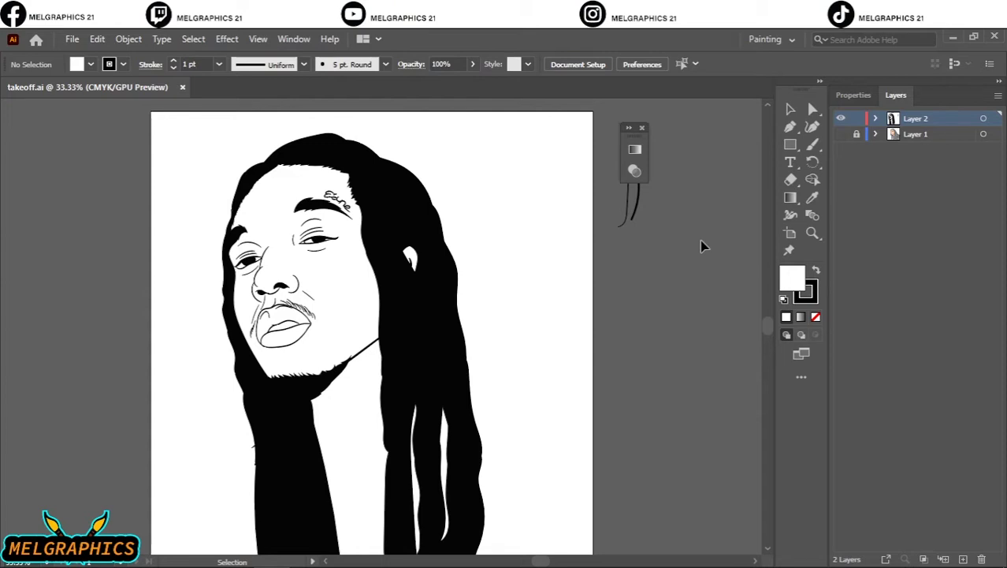
# Step: Set the drawing colours for the Rectangle tool to a black fill with no stroke
pyautogui.click(790, 144)
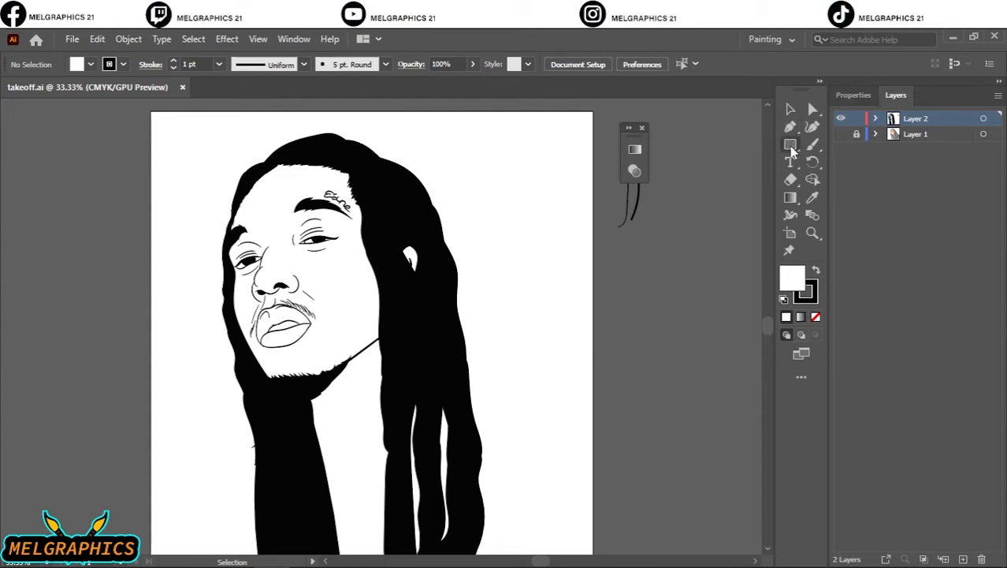
pyautogui.click(815, 316)
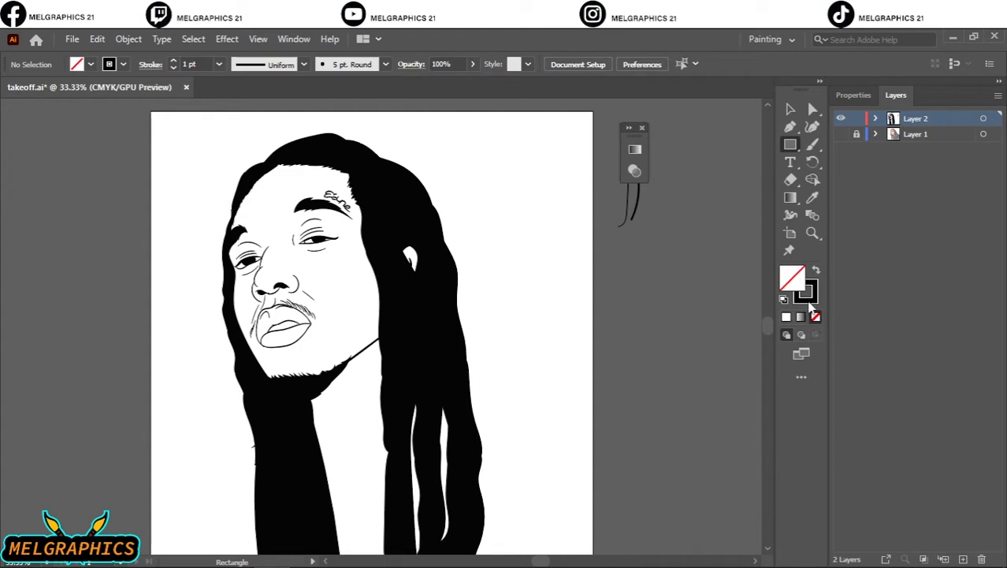
pyautogui.click(817, 271)
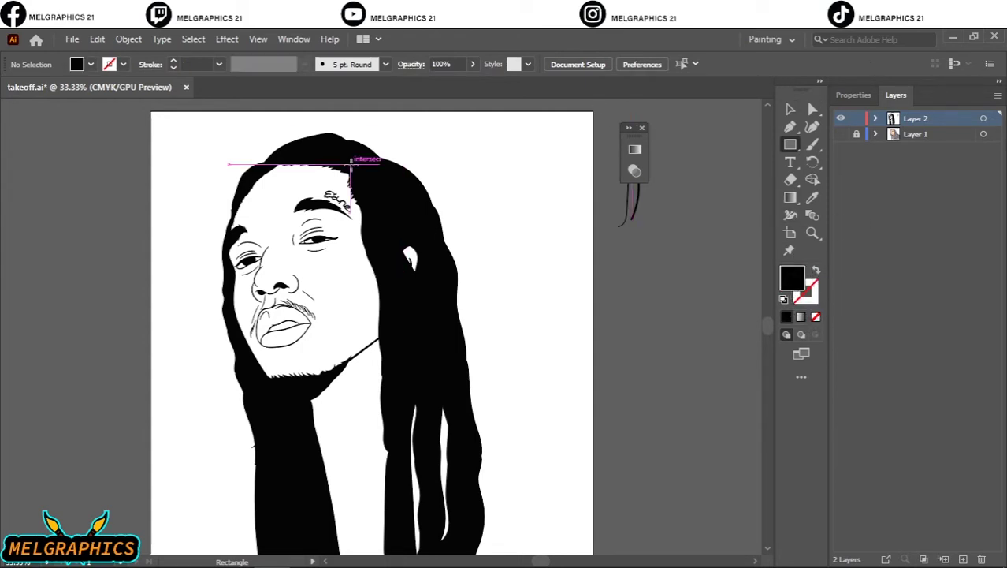
# Step: Select the portrait line-art group, combine its shapes with Pathfinder Merge, and deselect it
pyautogui.click(791, 109)
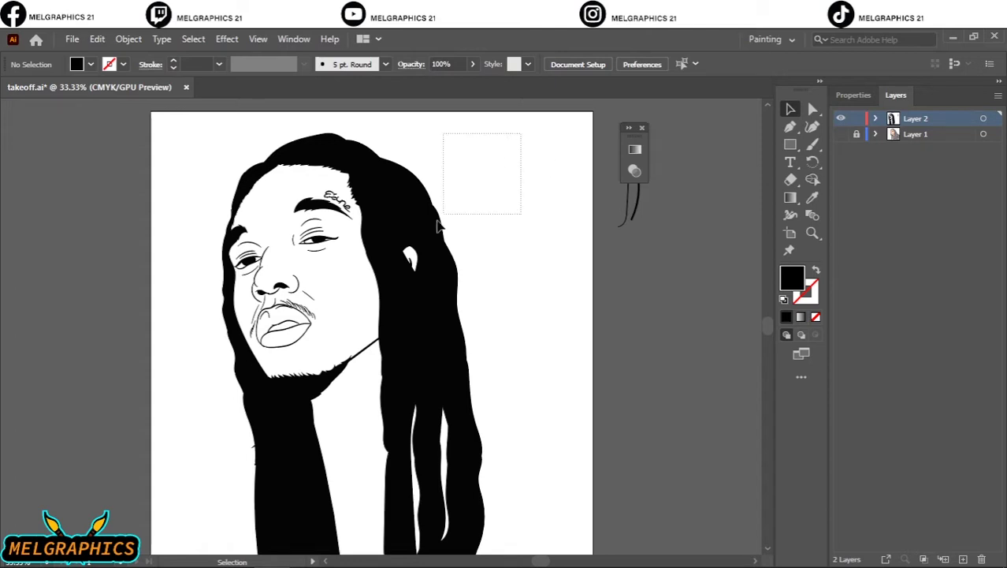
pyautogui.click(244, 385)
pyautogui.click(840, 95)
pyautogui.click(986, 462)
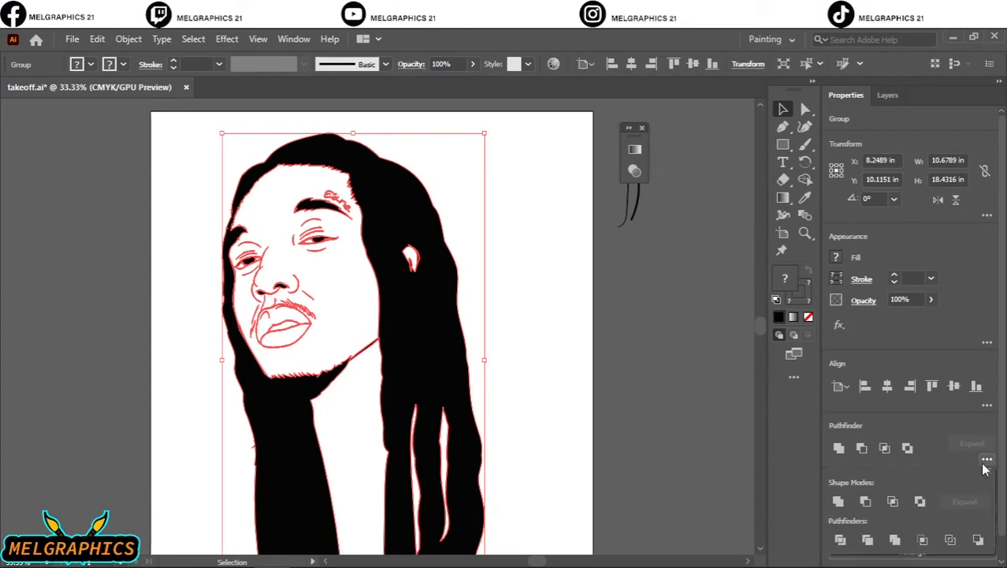
pyautogui.click(895, 539)
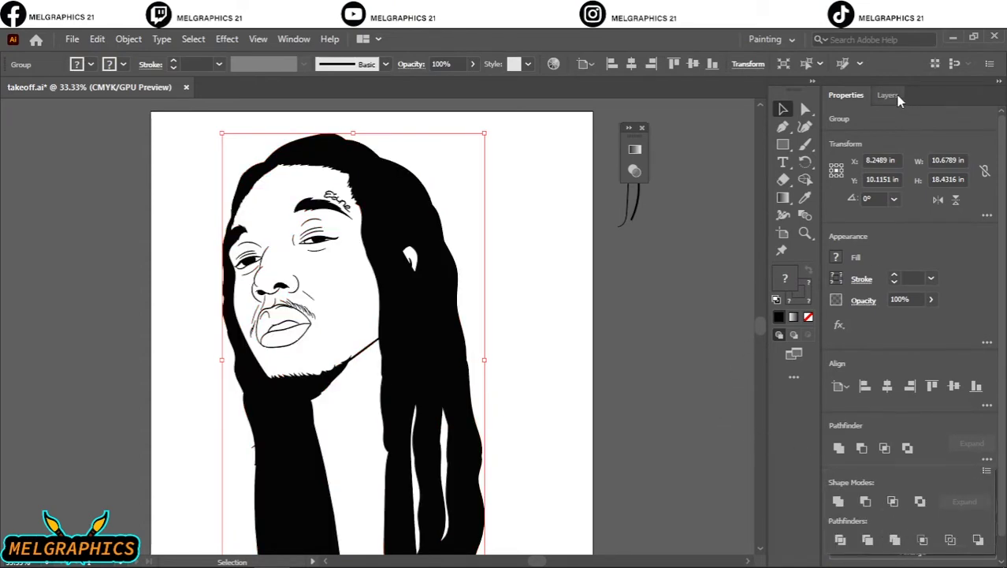
pyautogui.hotkey('ctrl', 'shift', 'a')
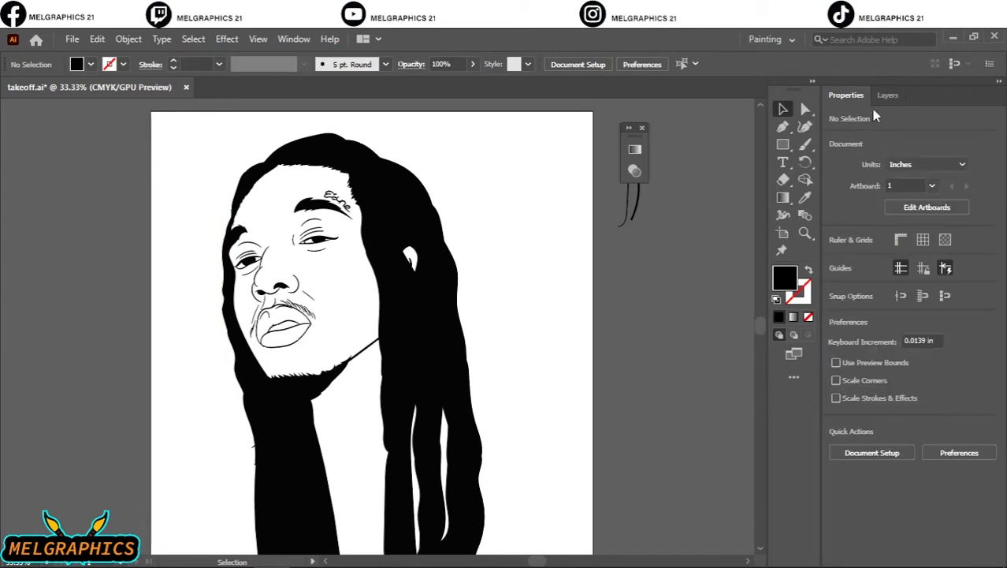
# Step: Duplicate Layer 2 and lock the copy
pyautogui.click(888, 94)
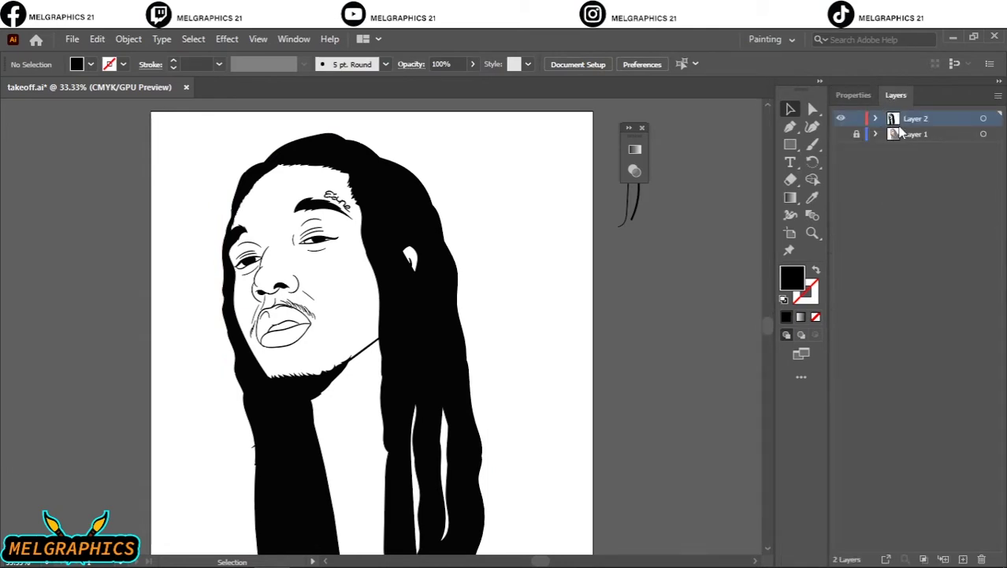
pyautogui.click(930, 294)
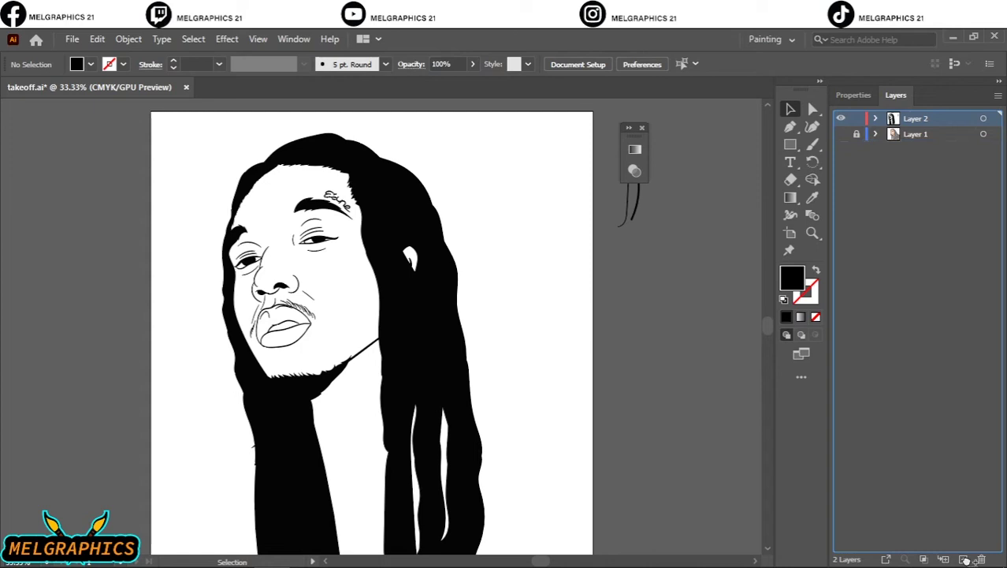
pyautogui.moveTo(967, 560); pyautogui.dragTo(965, 559)
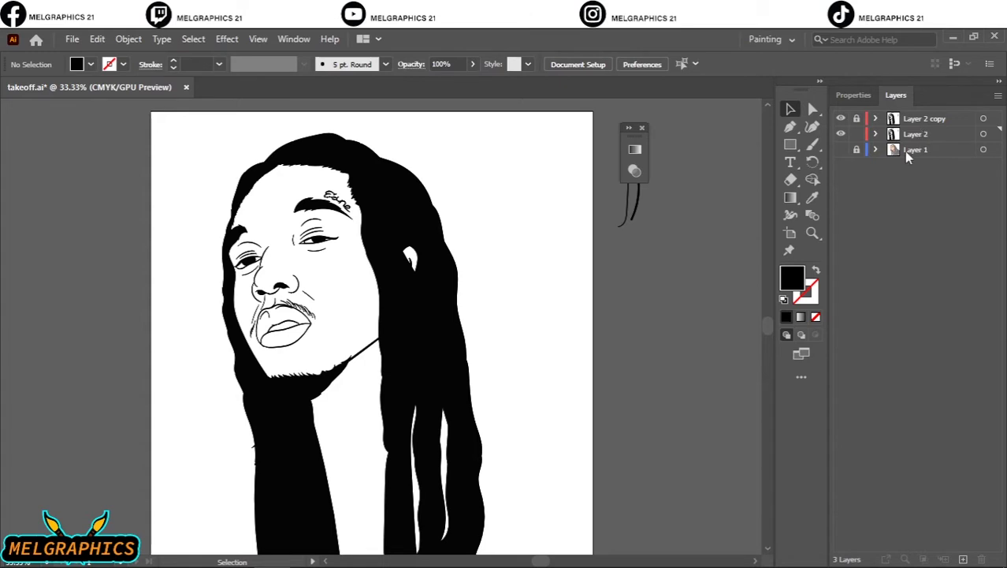
# Step: Show the reference photo on Layer 1 and sample the cheek's skin tone as the fill colour
pyautogui.click(840, 149)
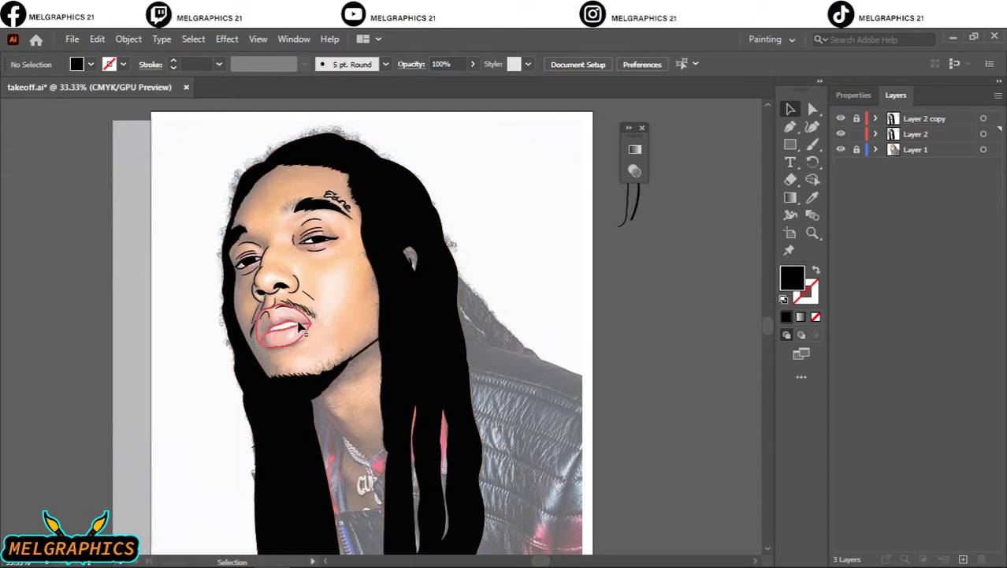
pyautogui.scroll(3, 316, 316)
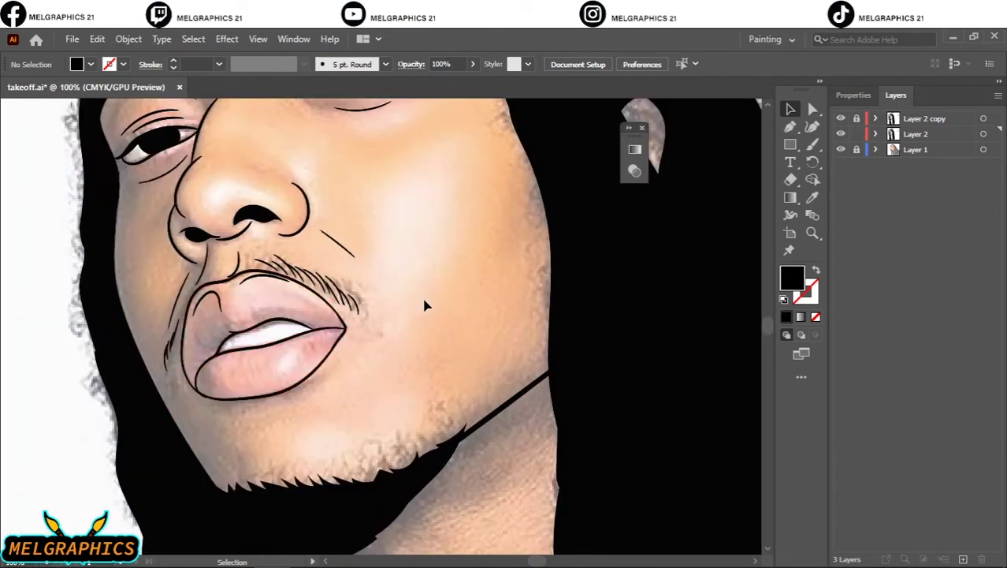
pyautogui.scroll(-2, 426, 306)
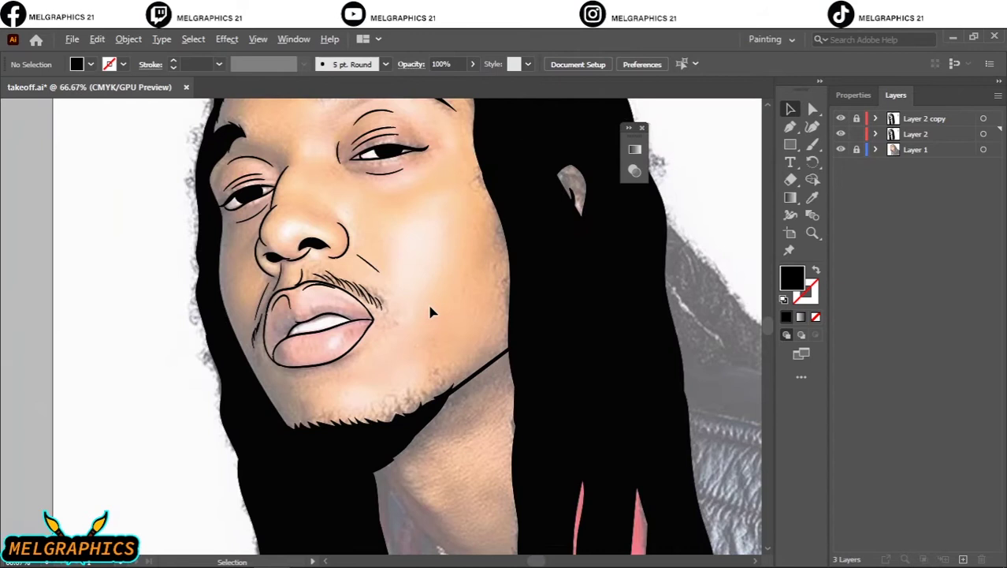
pyautogui.scroll(2, 430, 301)
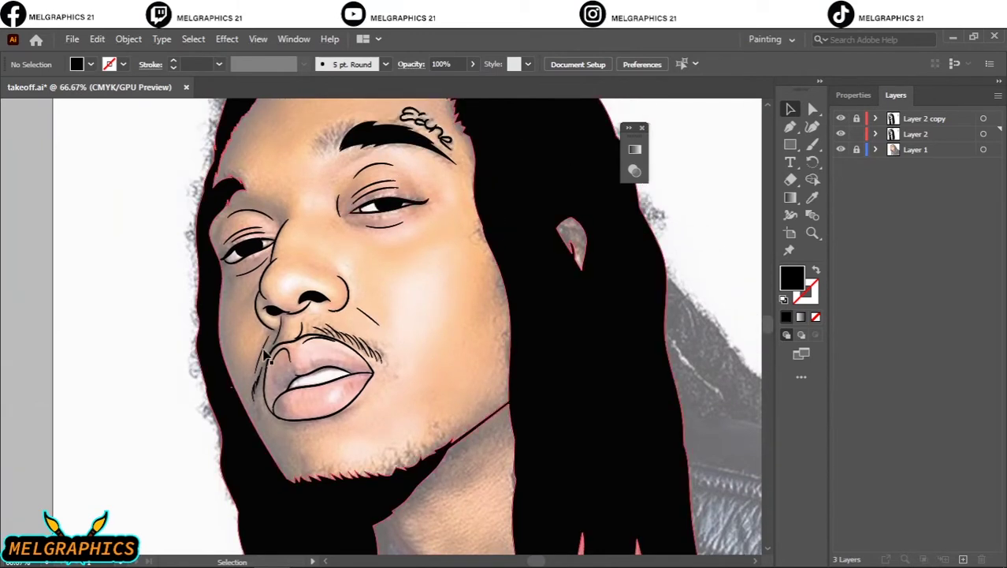
pyautogui.click(814, 199)
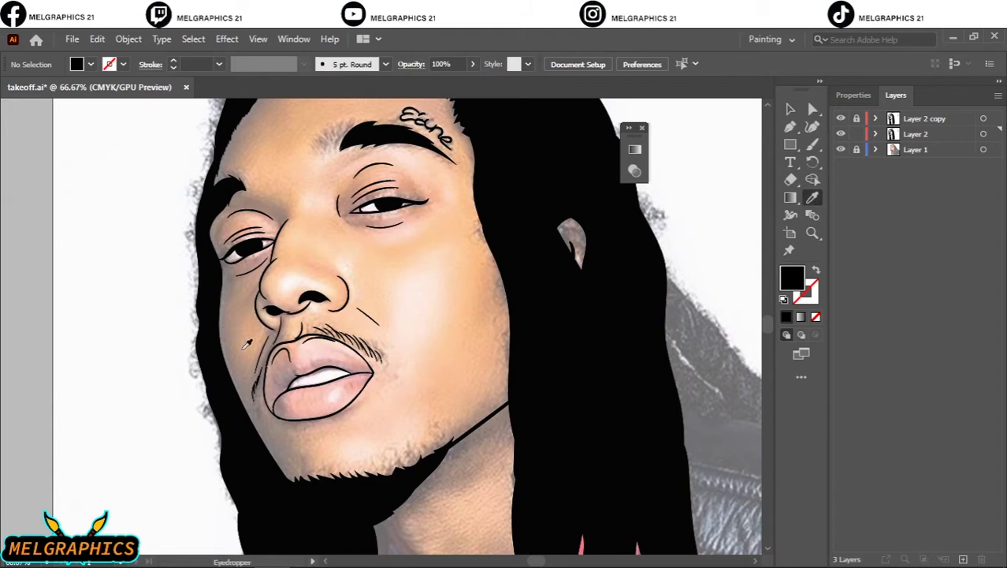
pyautogui.click(239, 351)
pyautogui.press('v')
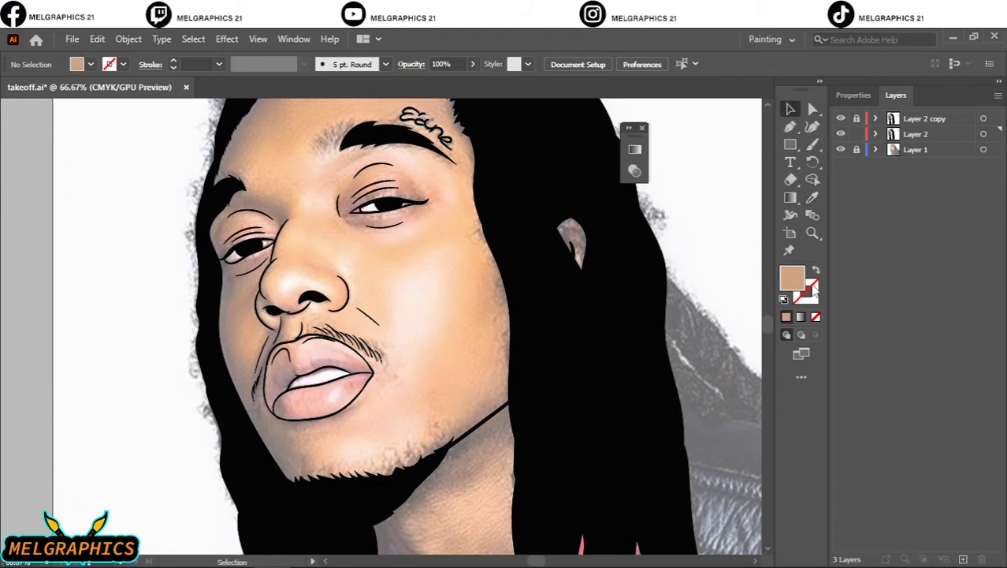
# Step: Reset the fill colour to black
pyautogui.doubleClick(794, 285)
pyautogui.click(574, 391)
pyautogui.click(923, 213)
pyautogui.hotkey('ctrl', '-')
pyautogui.hotkey('ctrl', '-')
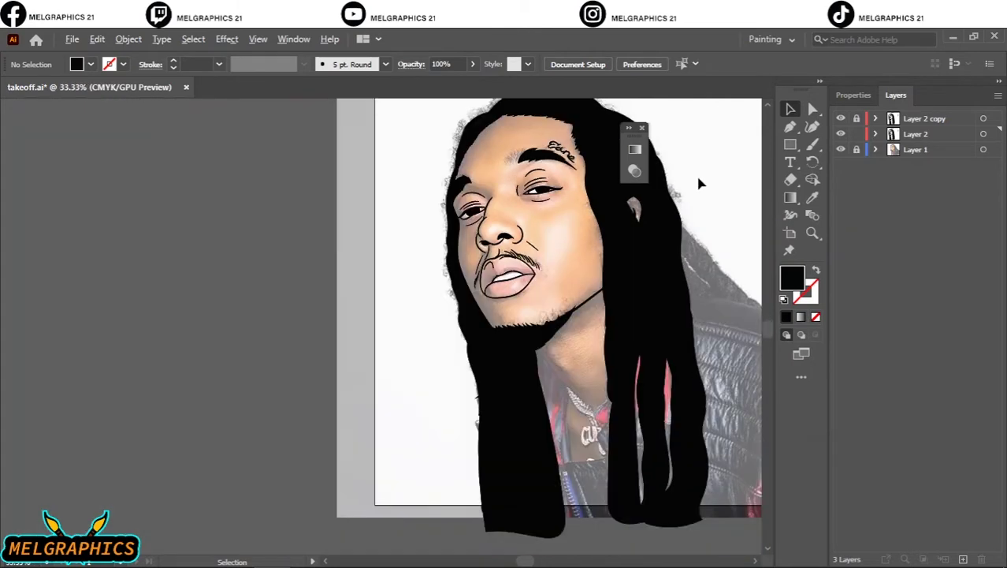
# Step: Set the fill colour to the orange skin tone DD6B3E
pyautogui.doubleClick(791, 285)
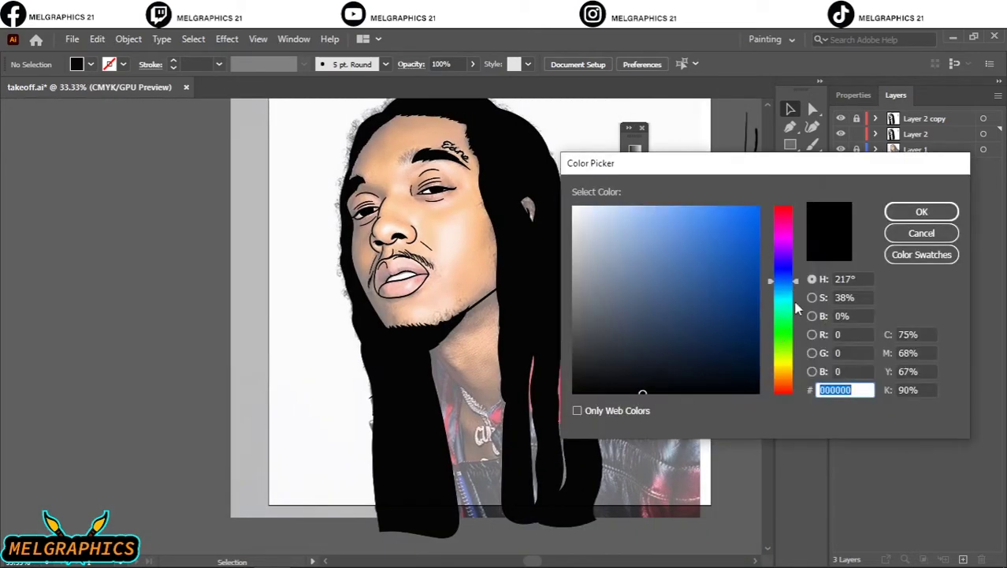
pyautogui.moveTo(793, 284); pyautogui.dragTo(804, 385)
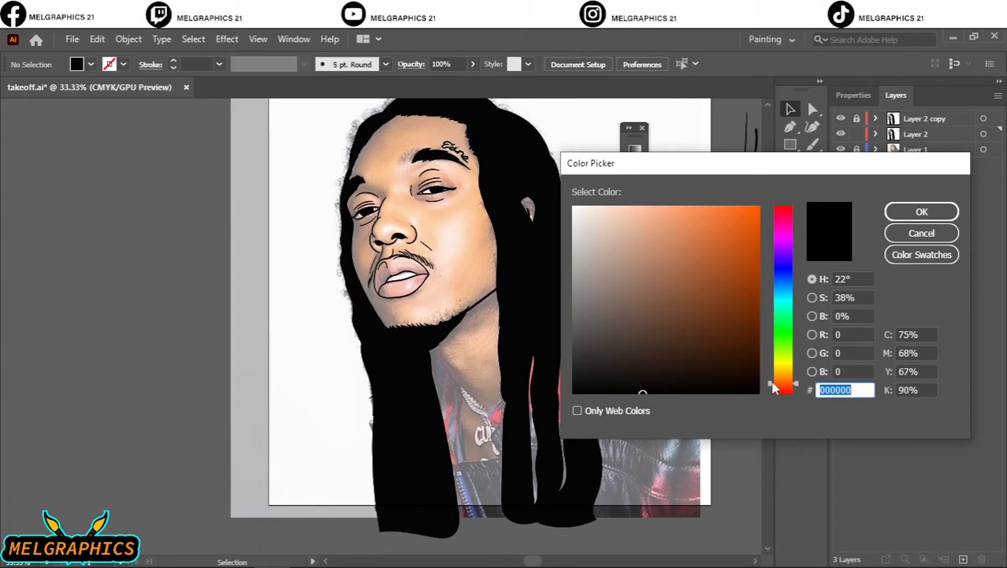
pyautogui.moveTo(791, 388); pyautogui.dragTo(800, 387)
pyautogui.moveTo(712, 245)
pyautogui.mouseDown()
pyautogui.moveTo(737, 219)
pyautogui.moveTo(718, 211)
pyautogui.moveTo(709, 228)
pyautogui.mouseUp()
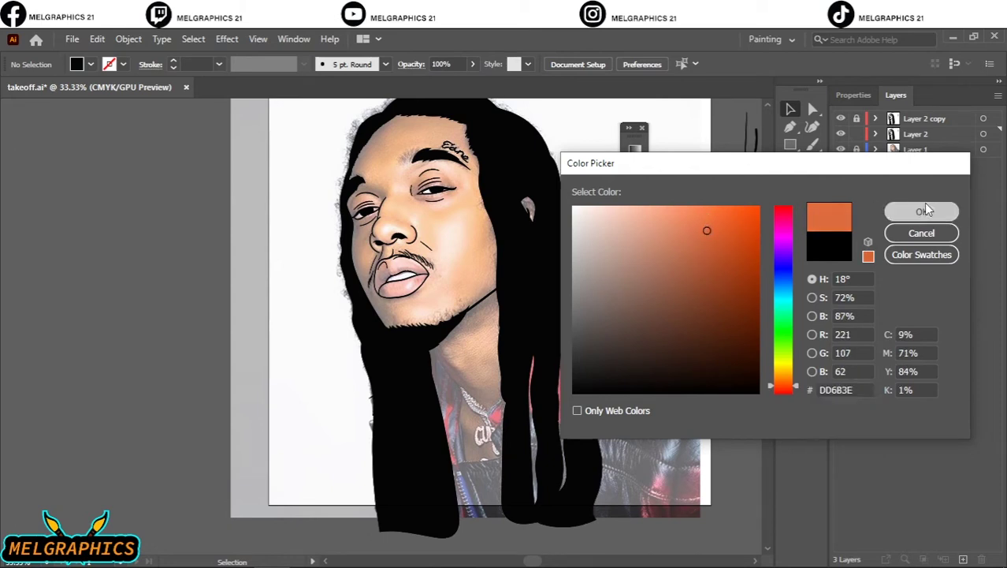
pyautogui.click(922, 210)
# Step: Hide the reference photo on Layer 1 and draw an orange rectangle over the portrait on Layer 2
pyautogui.click(790, 145)
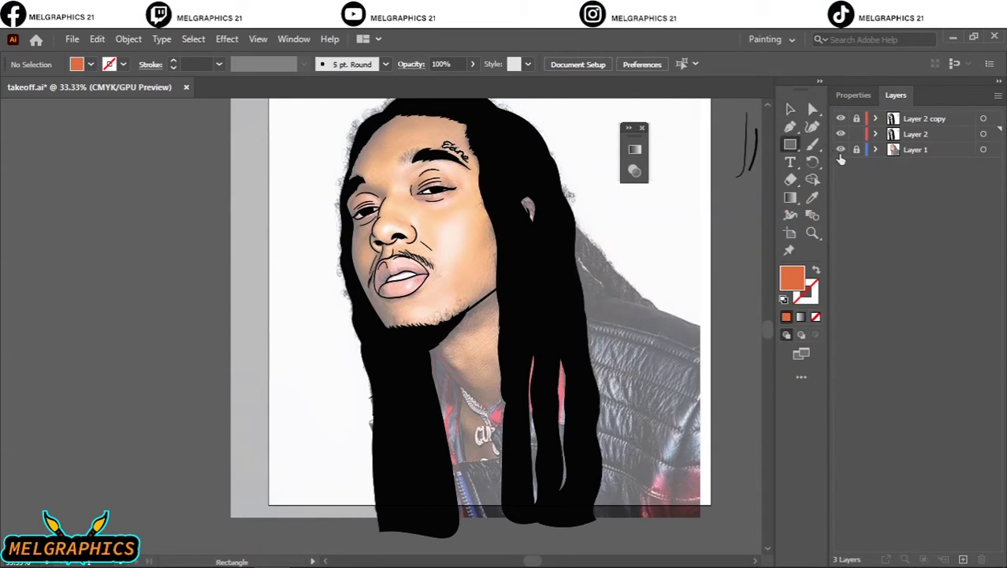
pyautogui.click(840, 150)
pyautogui.scroll(2, 366, 198)
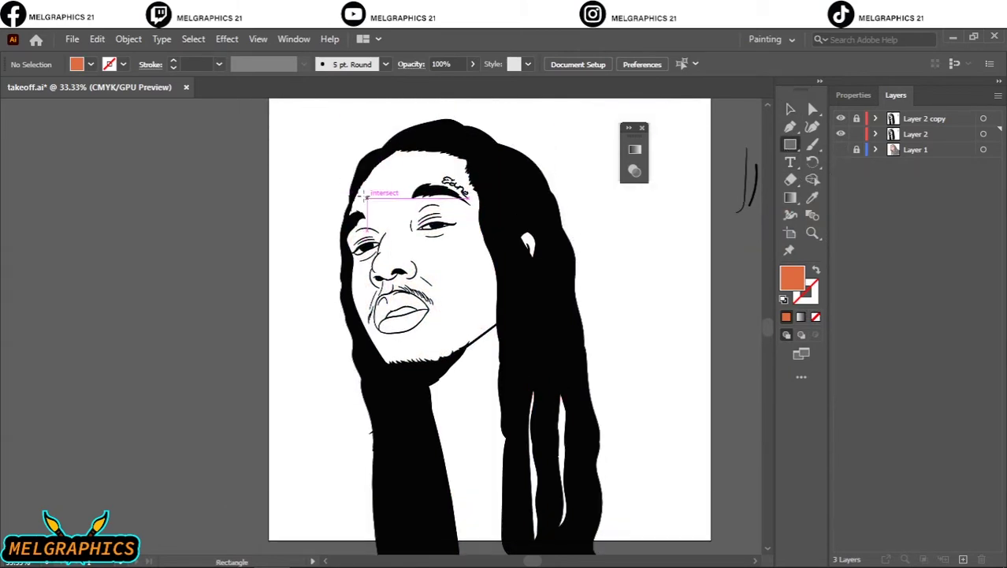
pyautogui.moveTo(305, 116); pyautogui.dragTo(674, 542)
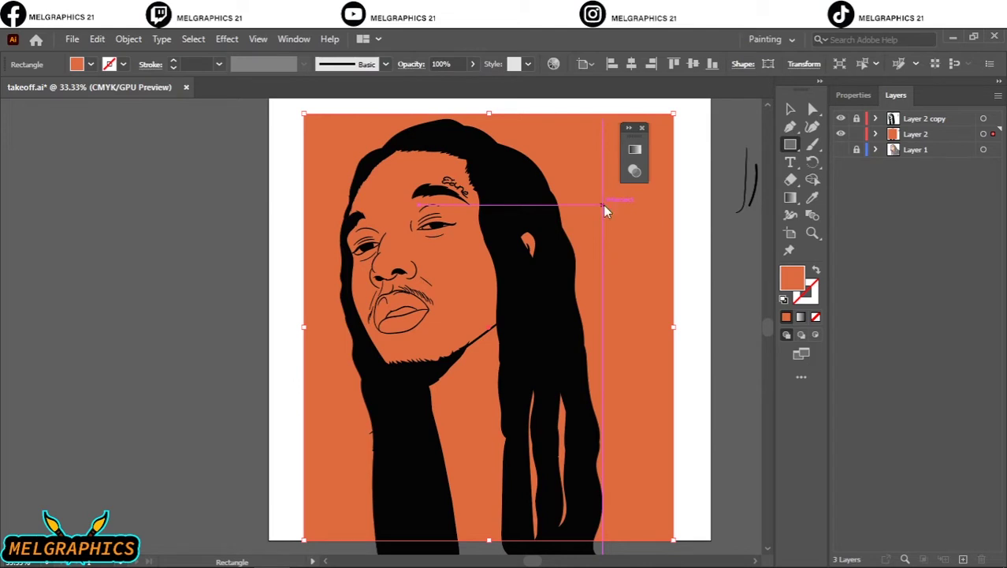
# Step: Send the orange rectangle to the back, behind the line art on Layer 2
pyautogui.rightClick(603, 204)
pyautogui.moveTo(678, 456)
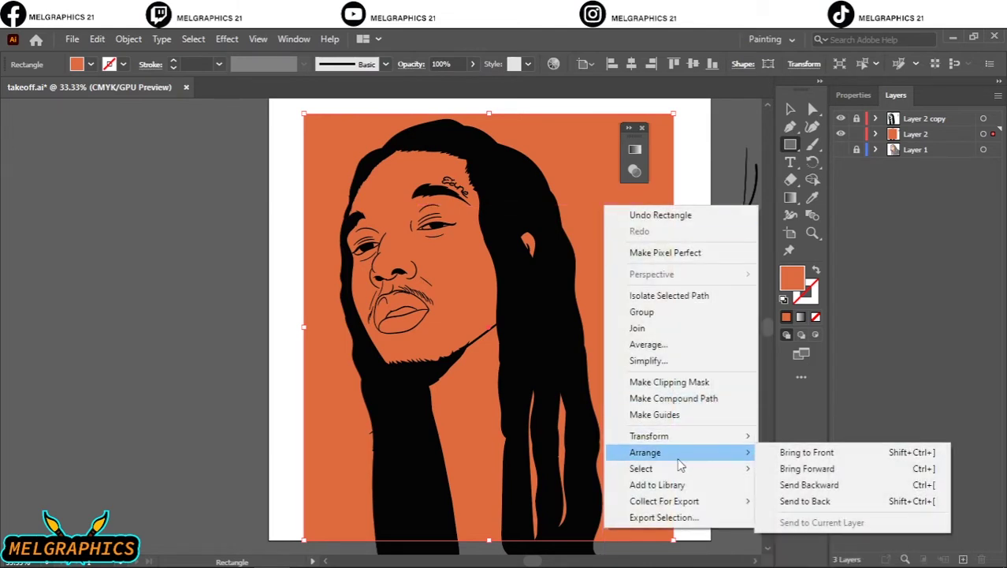
pyautogui.click(792, 500)
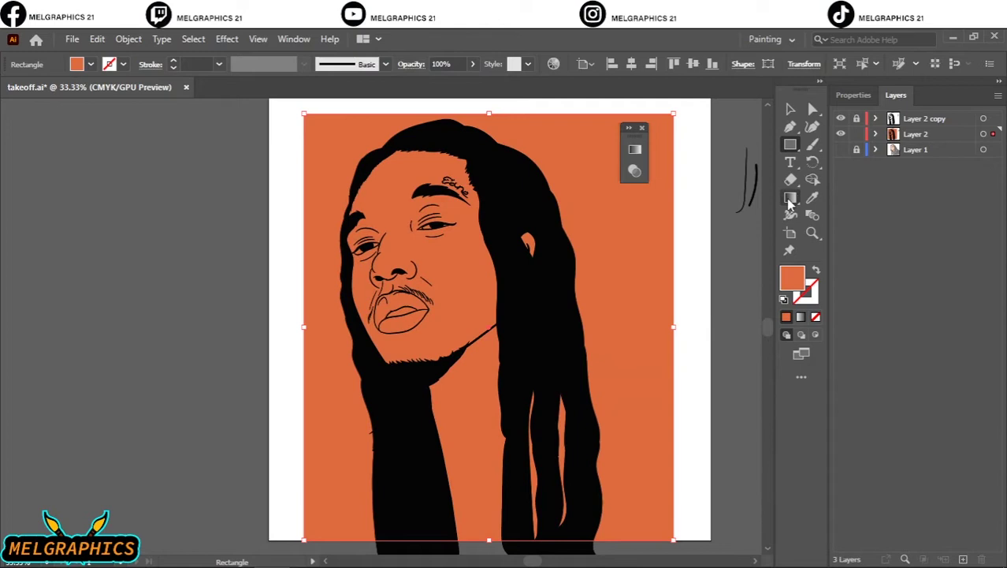
pyautogui.click(791, 109)
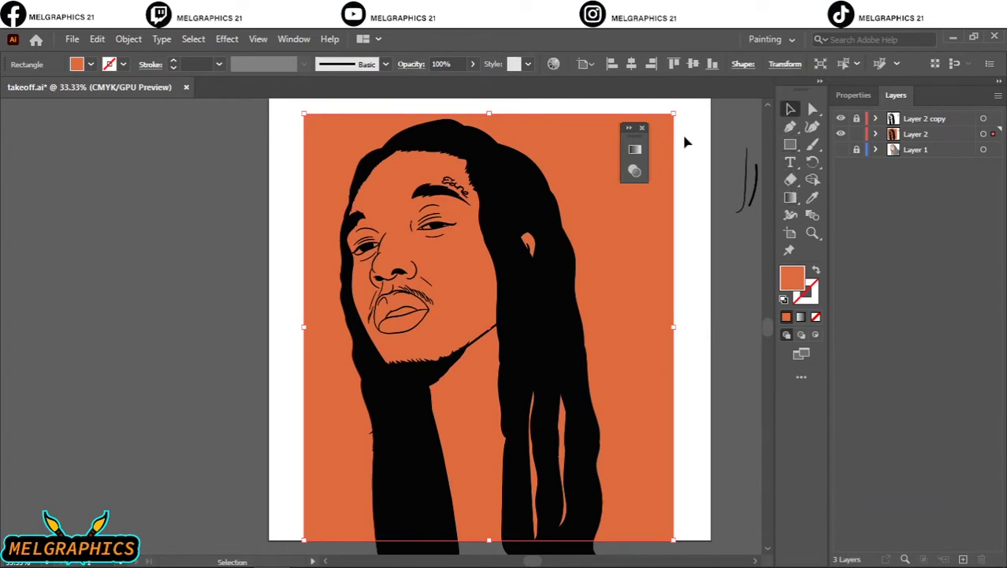
pyautogui.rightClick(650, 227)
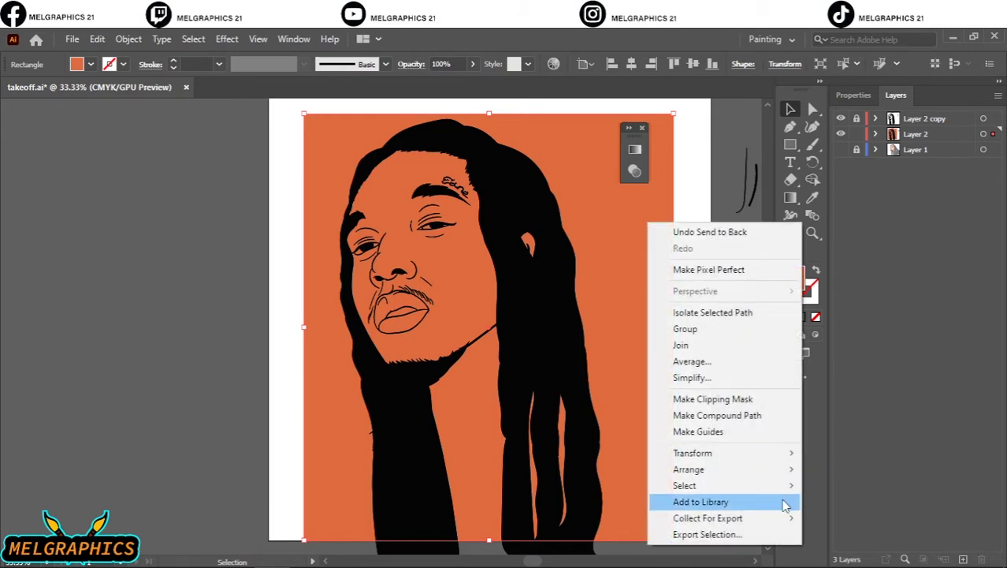
pyautogui.click(588, 216)
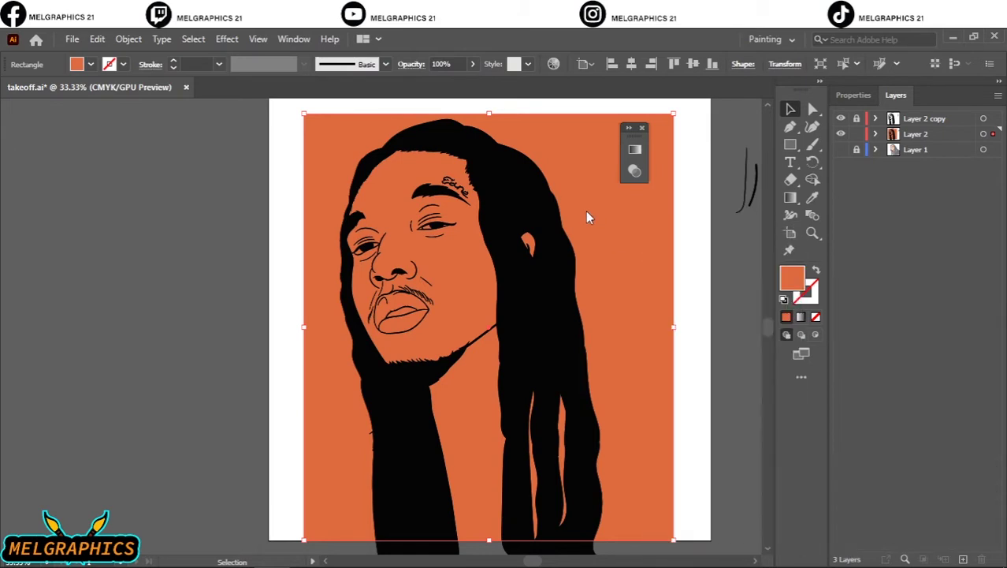
pyautogui.rightClick(586, 211)
pyautogui.moveTo(697, 458)
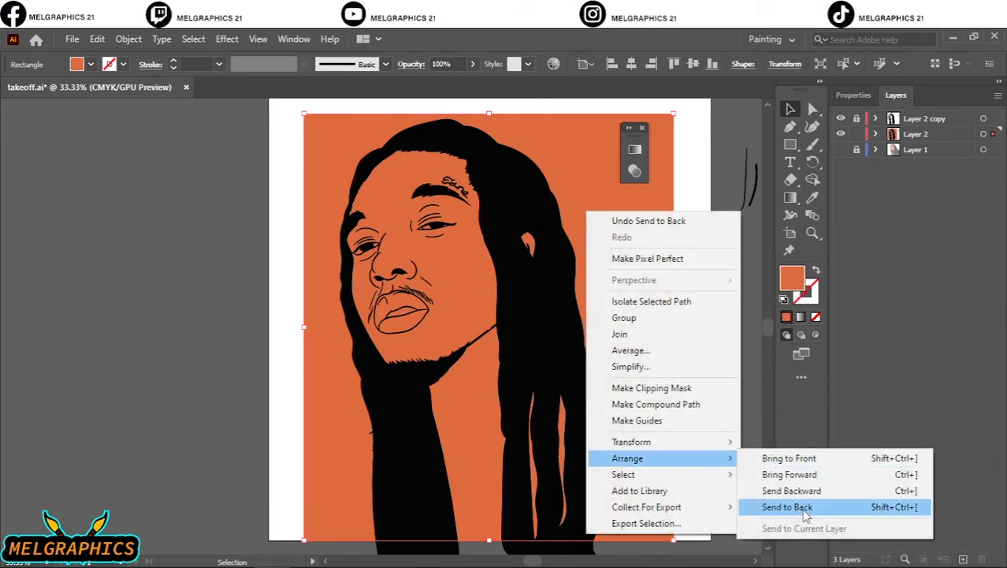
pyautogui.click(805, 510)
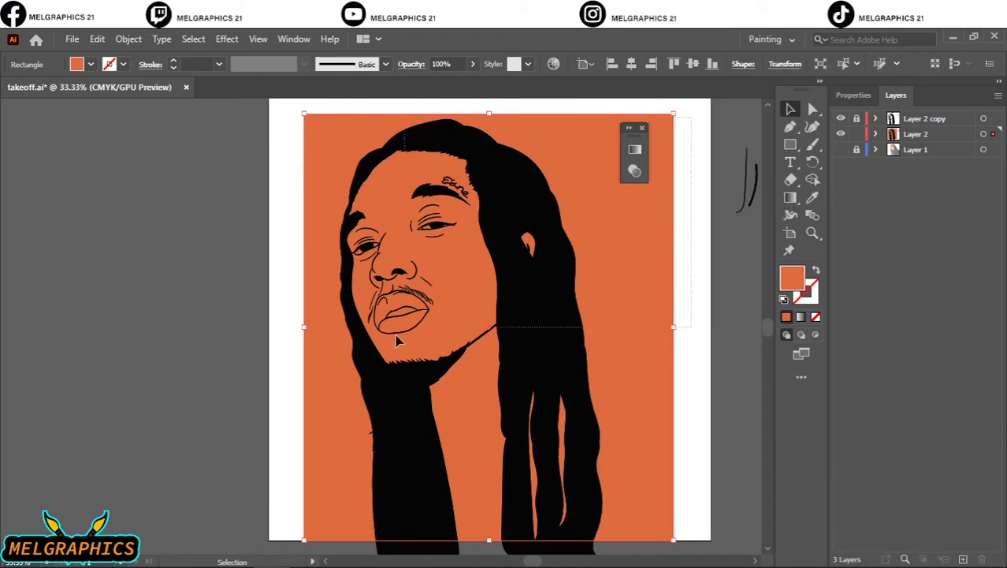
# Step: Select the orange rectangle together with the line art, combine them with Pathfinder Merge, and return to the layer list
pyautogui.hotkey('ctrl', 'z')
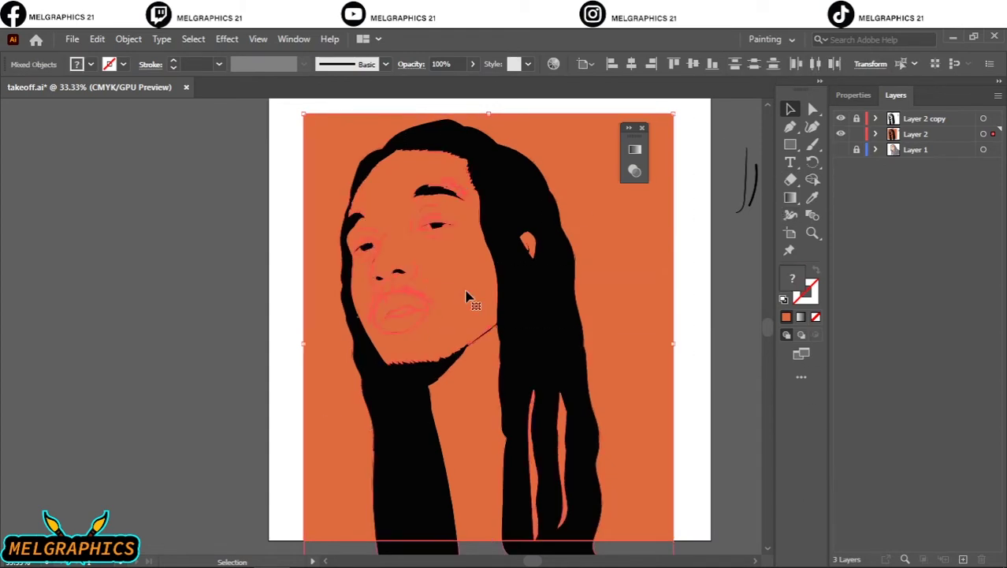
pyautogui.click(852, 95)
pyautogui.click(987, 462)
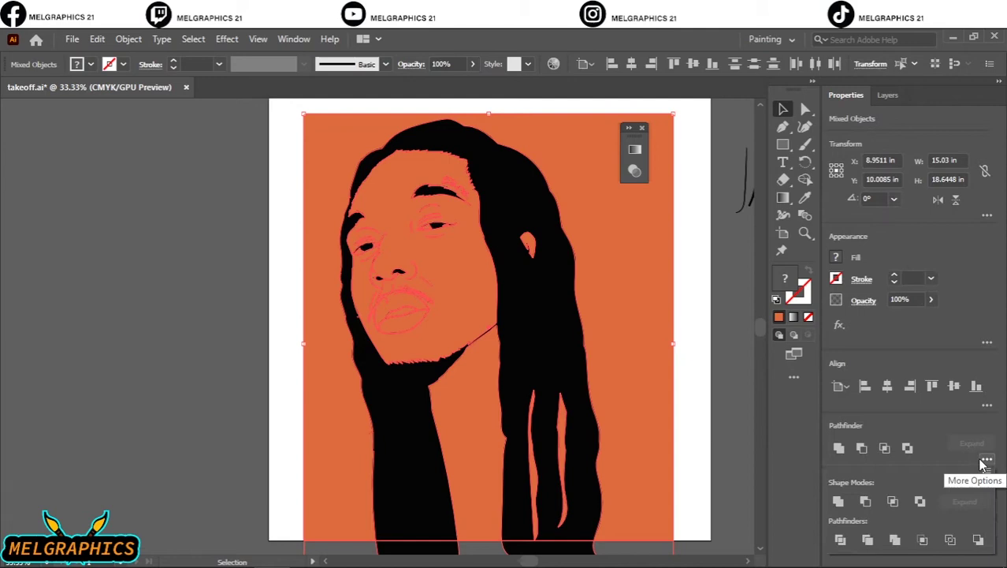
pyautogui.click(896, 540)
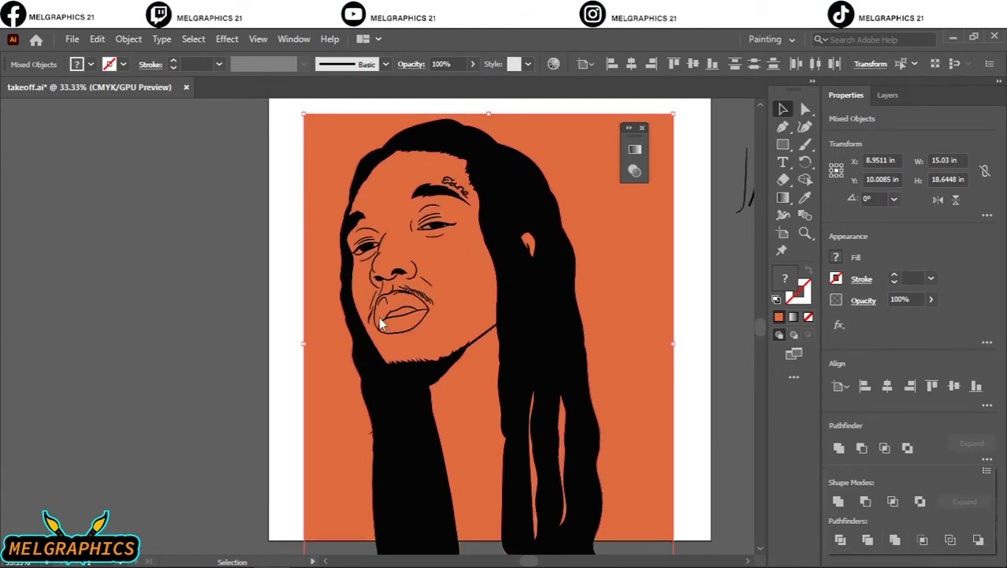
pyautogui.click(639, 294)
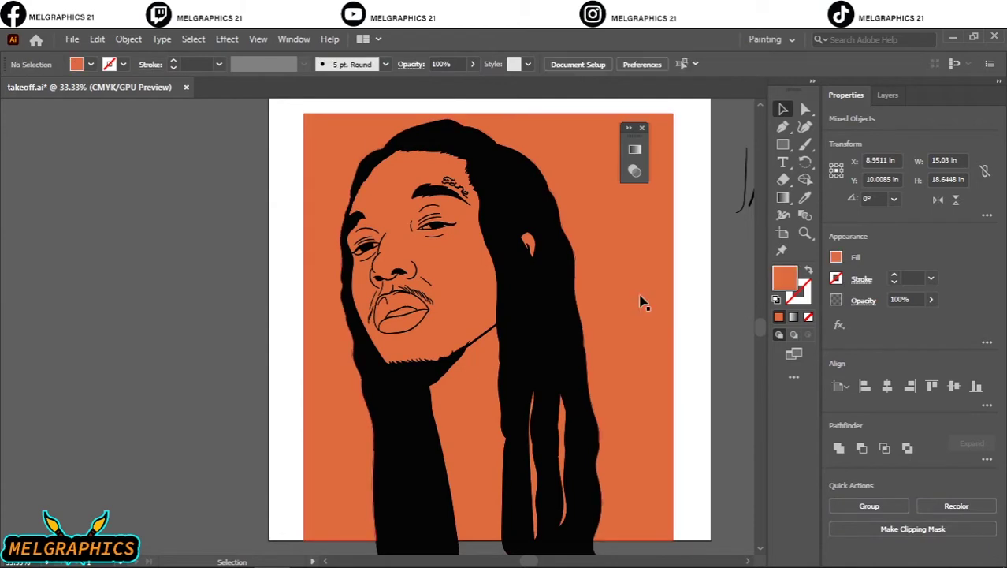
pyautogui.click(886, 95)
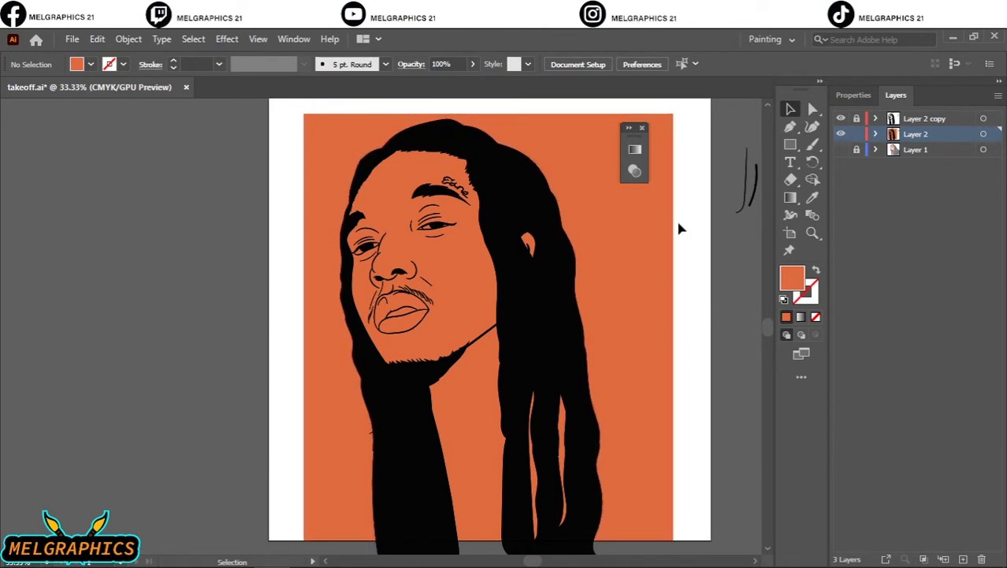
# Step: Isolate the merged group and delete the orange areas outside the portrait and between the raised arm and the hair
pyautogui.click(639, 321)
pyautogui.rightClick(637, 322)
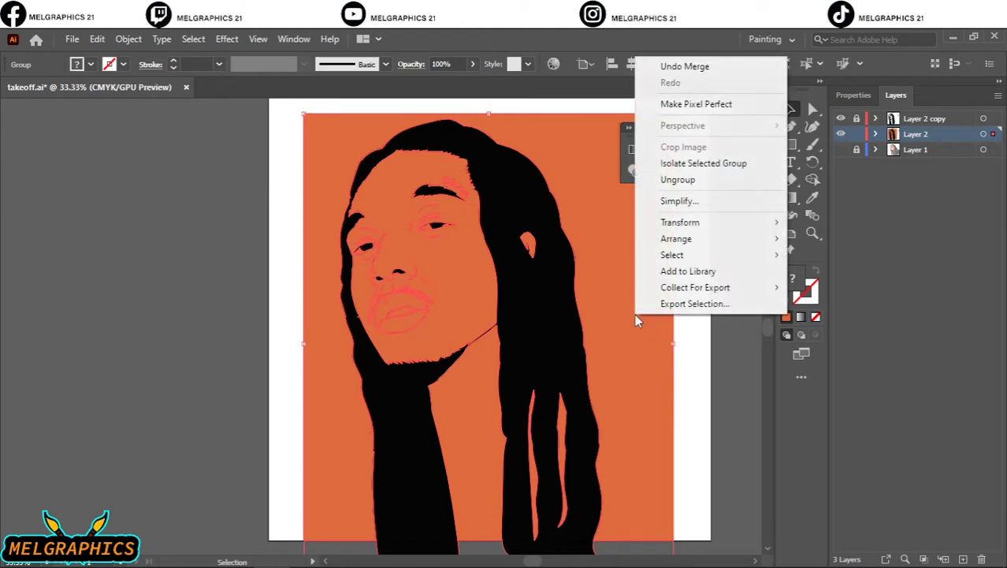
pyautogui.click(697, 165)
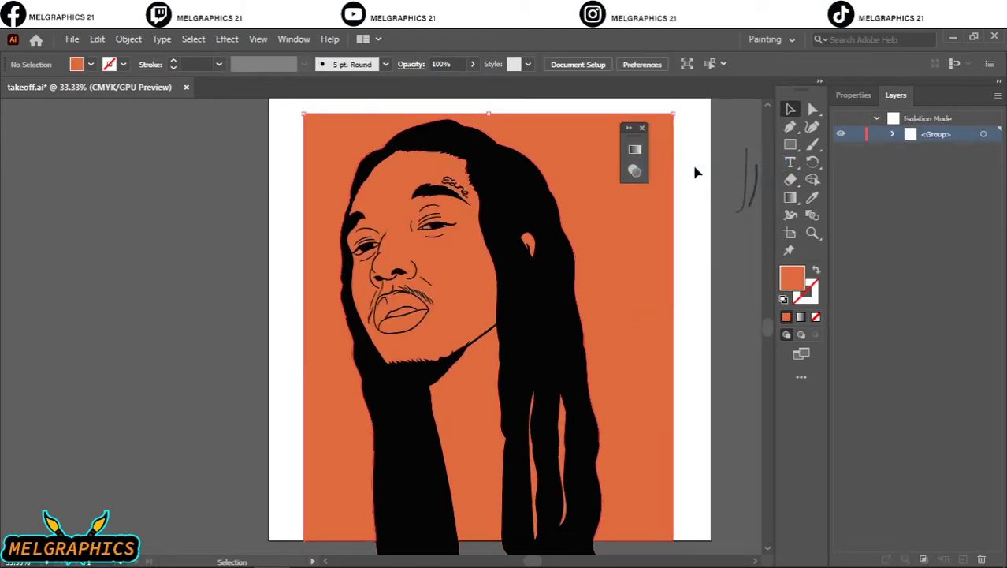
pyautogui.click(661, 230)
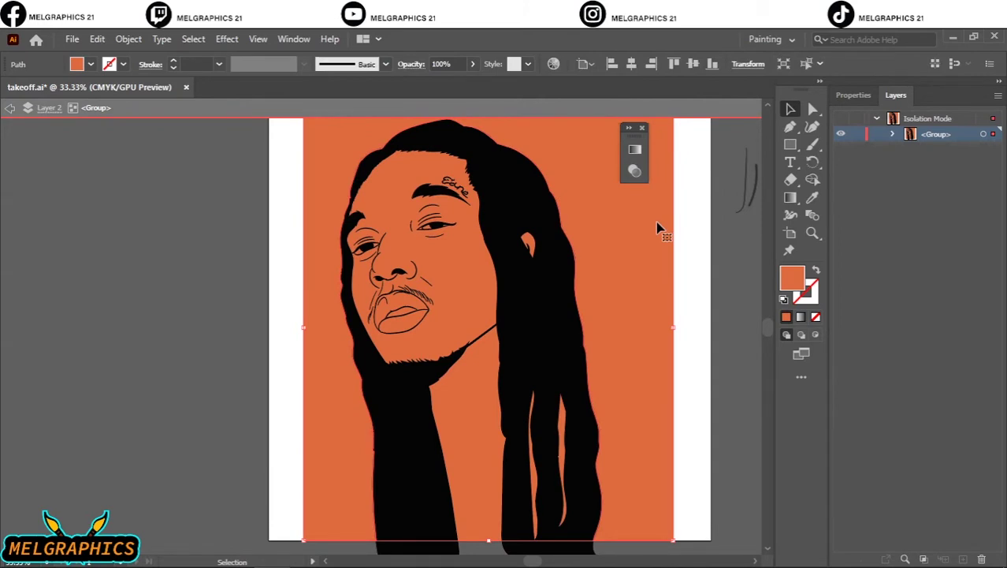
pyautogui.press('Delete')
pyautogui.click(470, 432)
pyautogui.press('Delete')
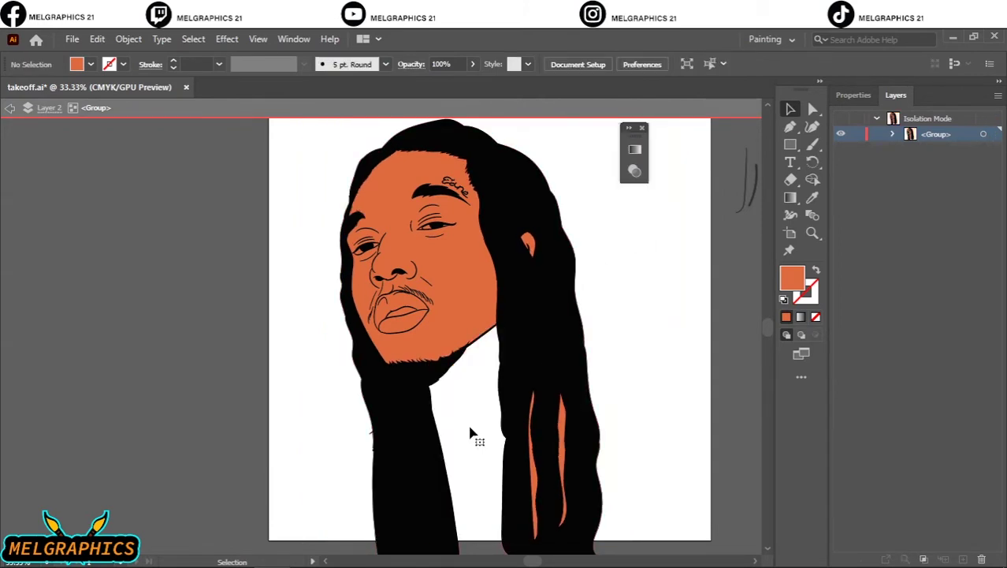
# Step: Delete the two narrow orange slivers between the hanging dreadlocks
pyautogui.click(540, 483)
pyautogui.press('Delete')
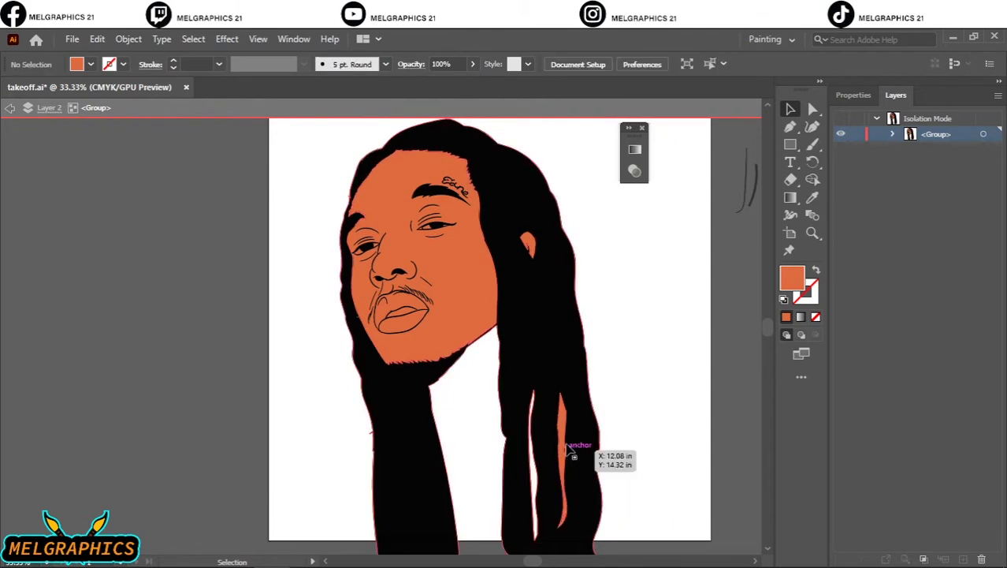
pyautogui.click(565, 459)
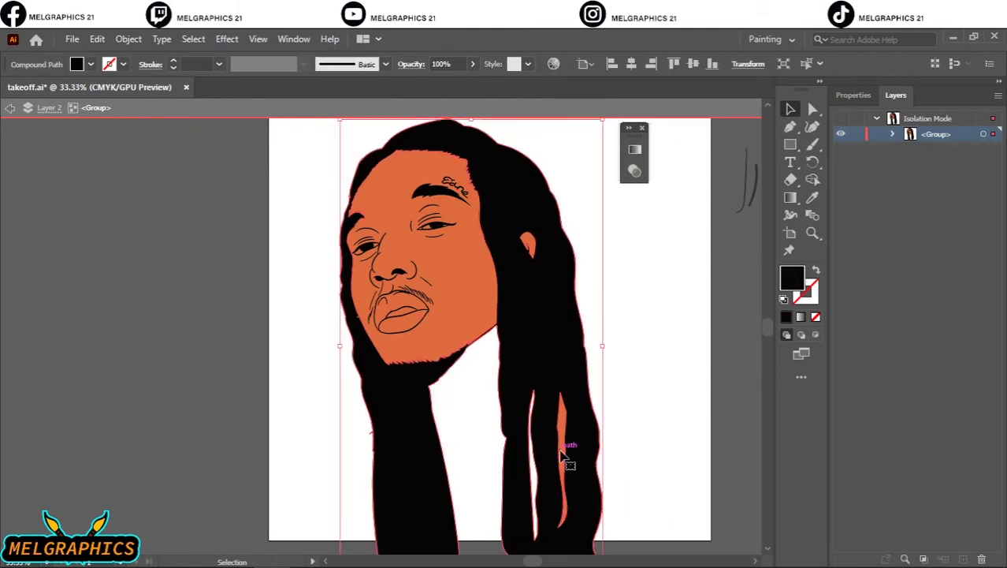
pyautogui.click(565, 457)
pyautogui.press('Delete')
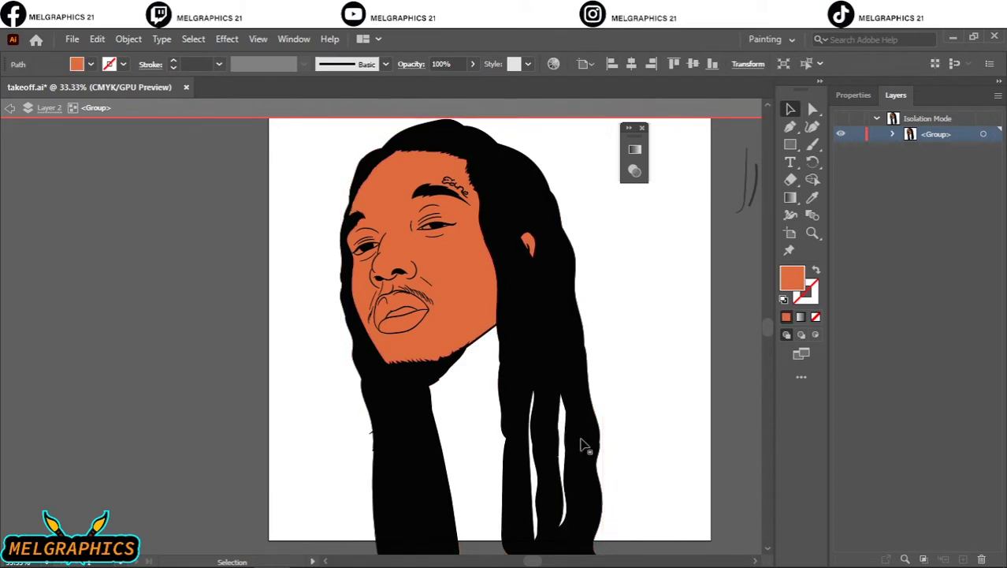
# Step: Lock the remaining black line-art paths inside the merged group, leaving the orange shapes unlocked, and exit isolation mode
pyautogui.click(894, 134)
pyautogui.moveTo(857, 209); pyautogui.dragTo(862, 494)
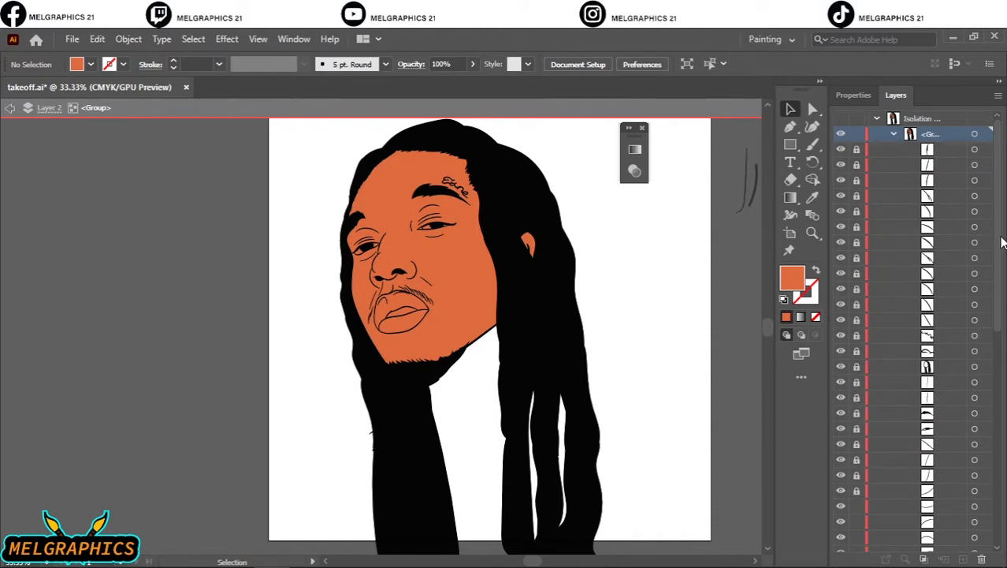
pyautogui.moveTo(1003, 253); pyautogui.dragTo(1005, 364)
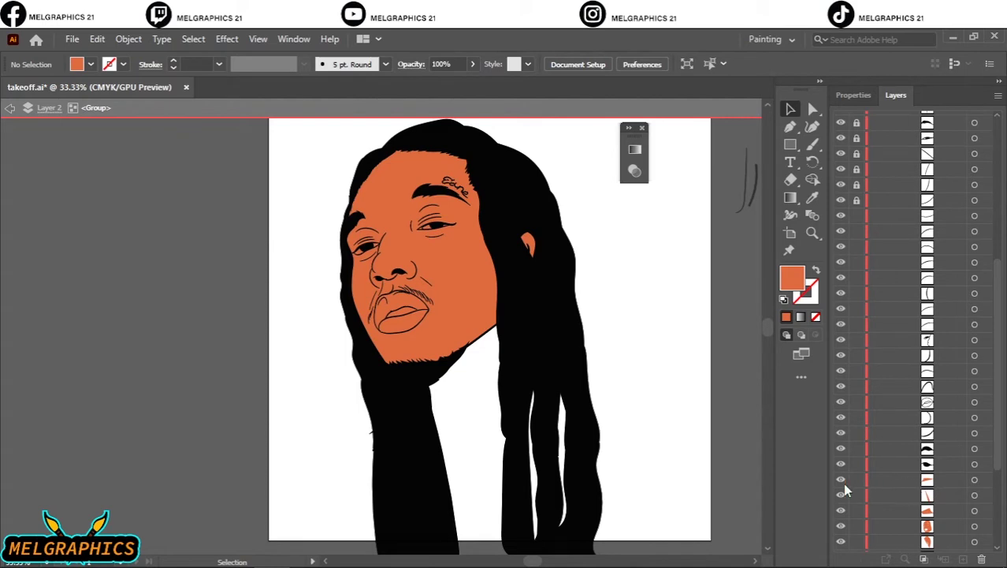
pyautogui.click(975, 464)
pyautogui.moveTo(857, 465); pyautogui.dragTo(857, 233)
pyautogui.click(737, 164)
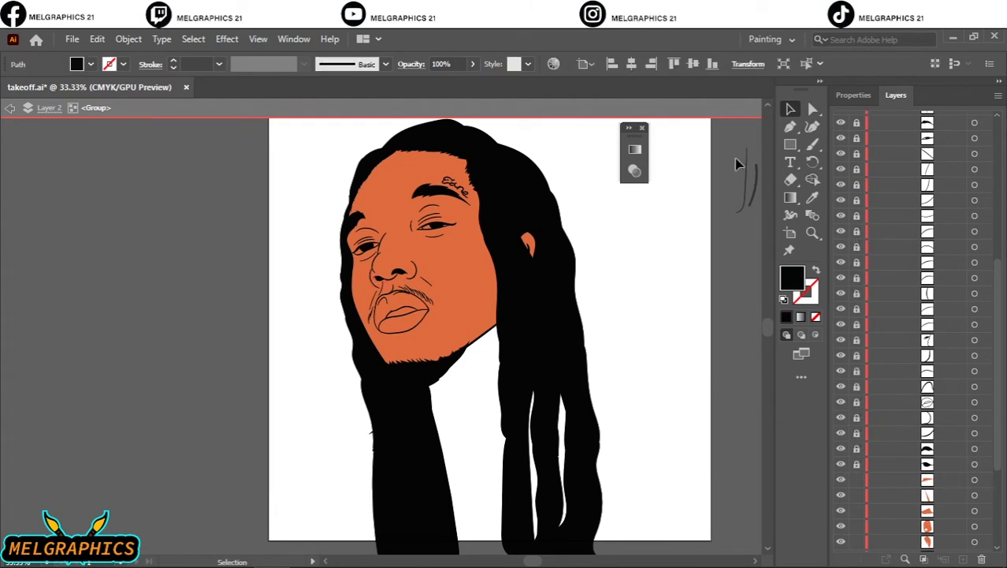
pyautogui.scroll(10, 911, 252)
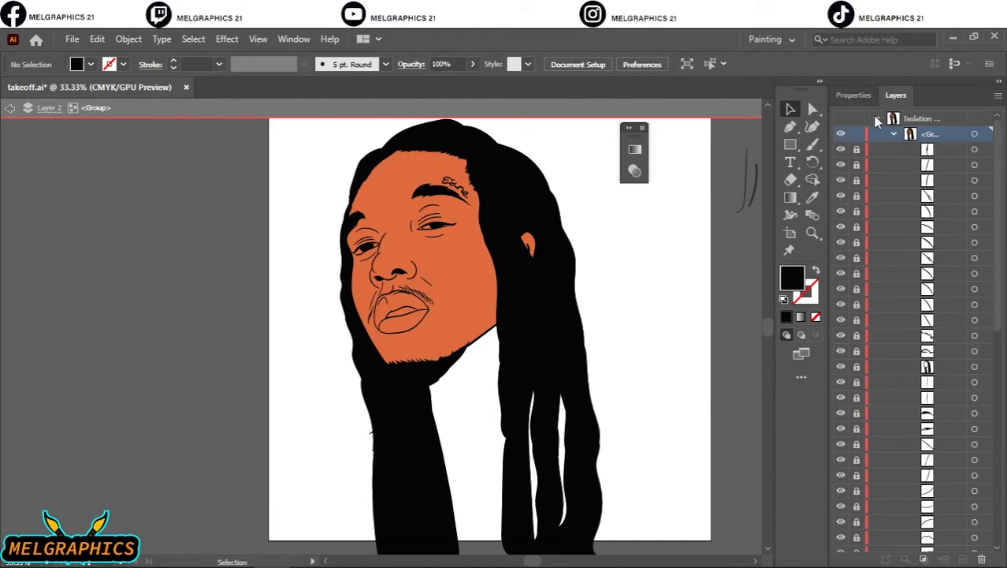
pyautogui.rightClick(651, 234)
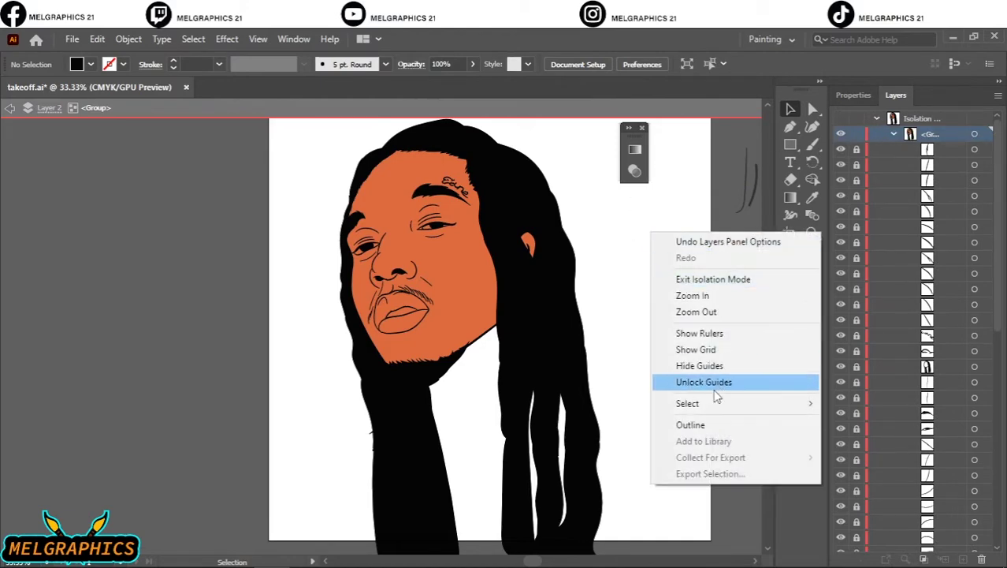
pyautogui.click(705, 281)
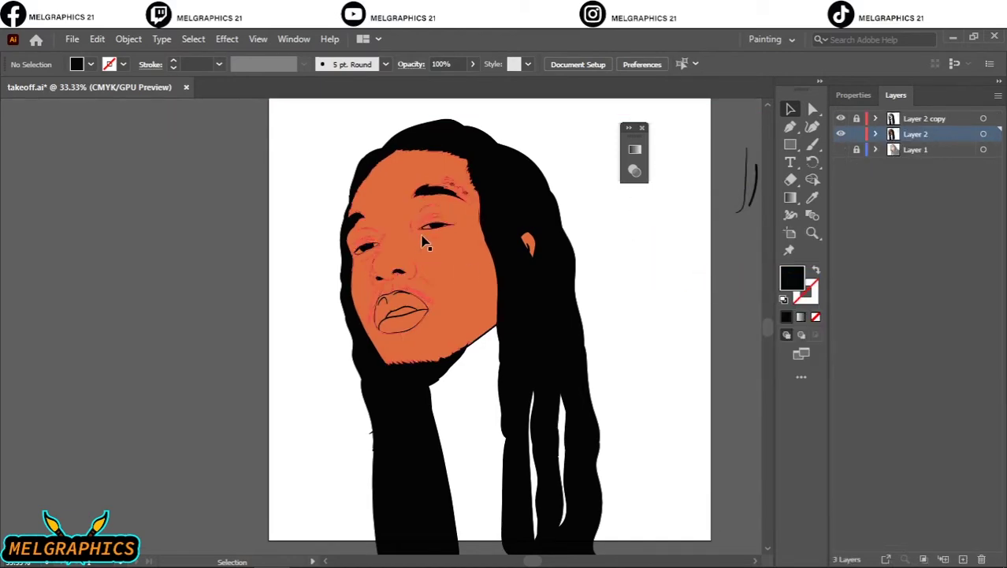
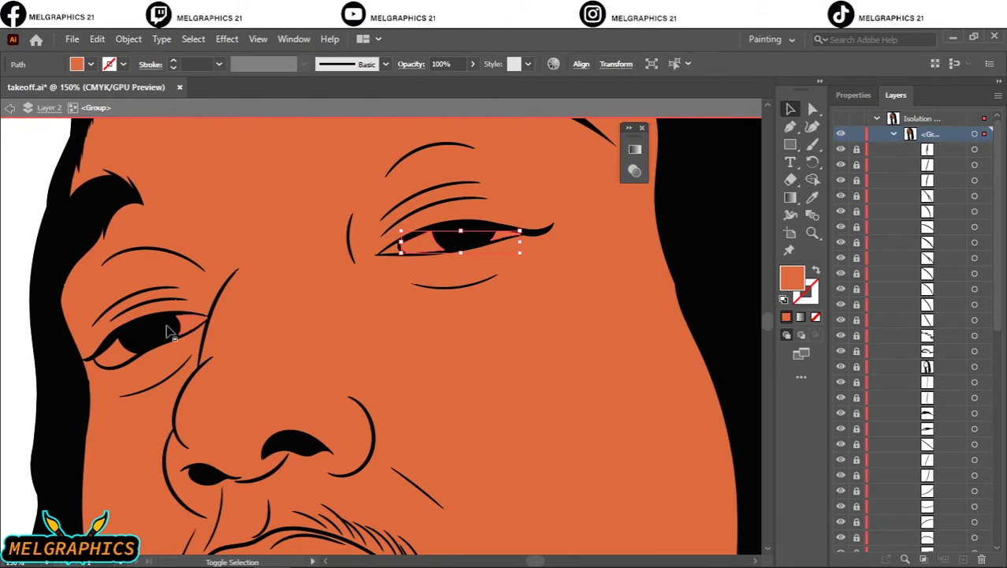
# Step: Add the remaining eye-white shapes to the selection and fill them all with the light grey swatch C=0 M=0 Y=0 K=10
pyautogui.keyDown('shift'); pyautogui.click(167, 321); pyautogui.keyUp('shift')
pyautogui.keyDown('shift'); pyautogui.click(140, 301); pyautogui.keyUp('shift')
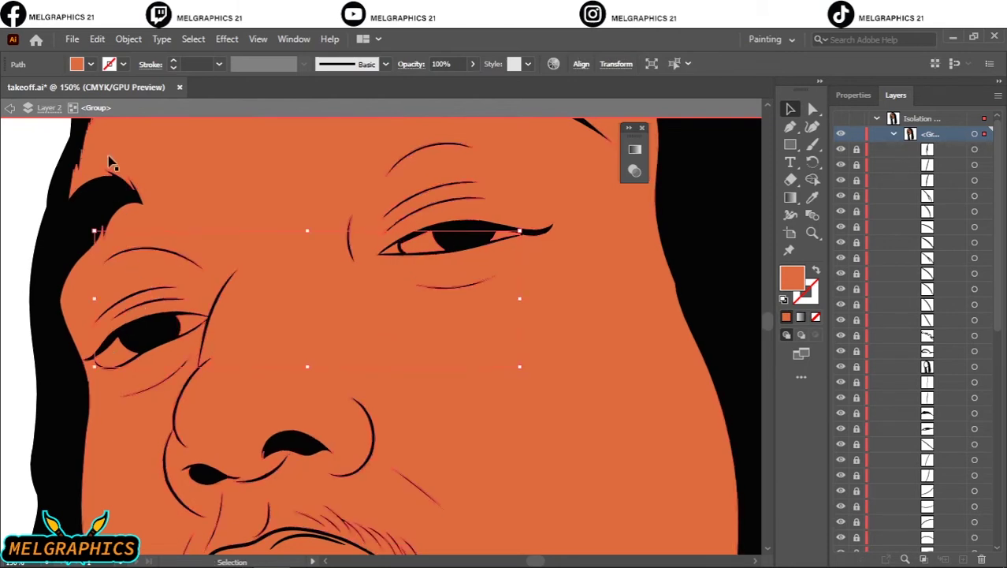
pyautogui.click(92, 64)
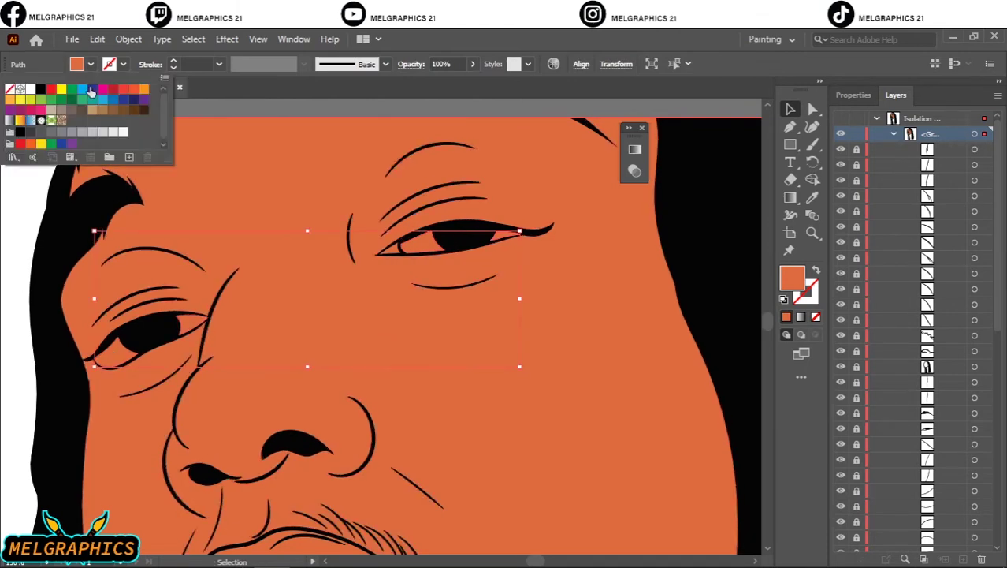
pyautogui.click(122, 133)
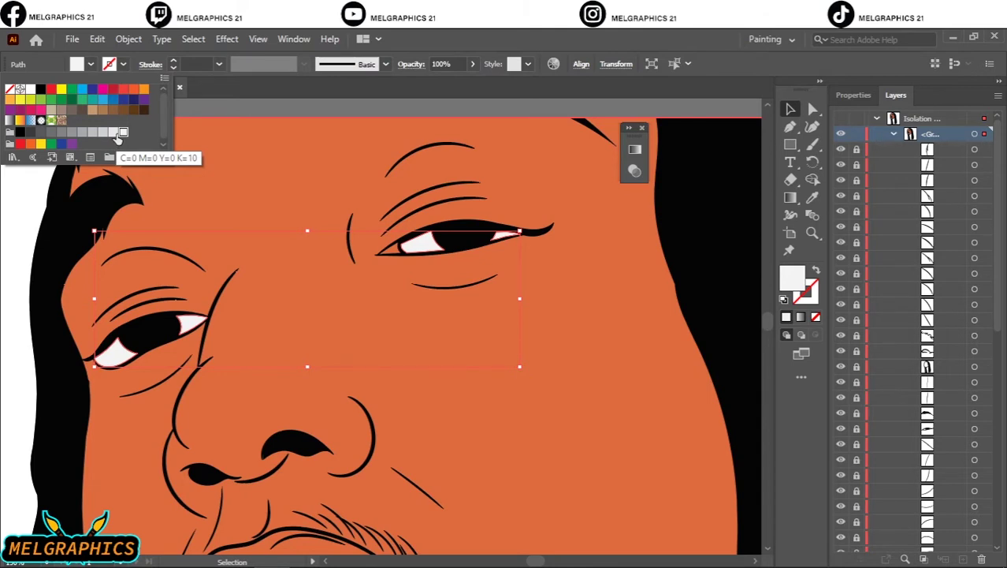
pyautogui.click(115, 134)
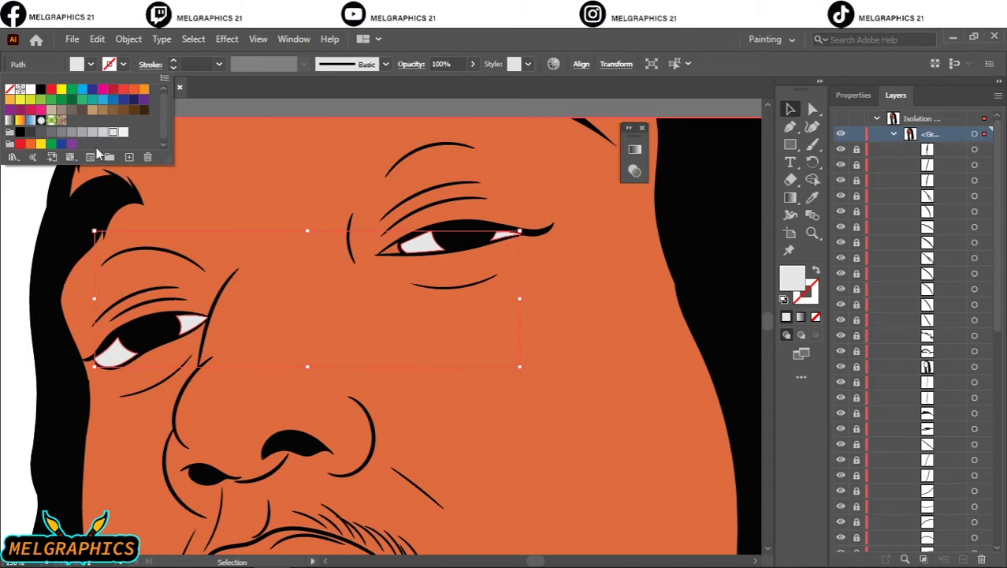
pyautogui.click(11, 209)
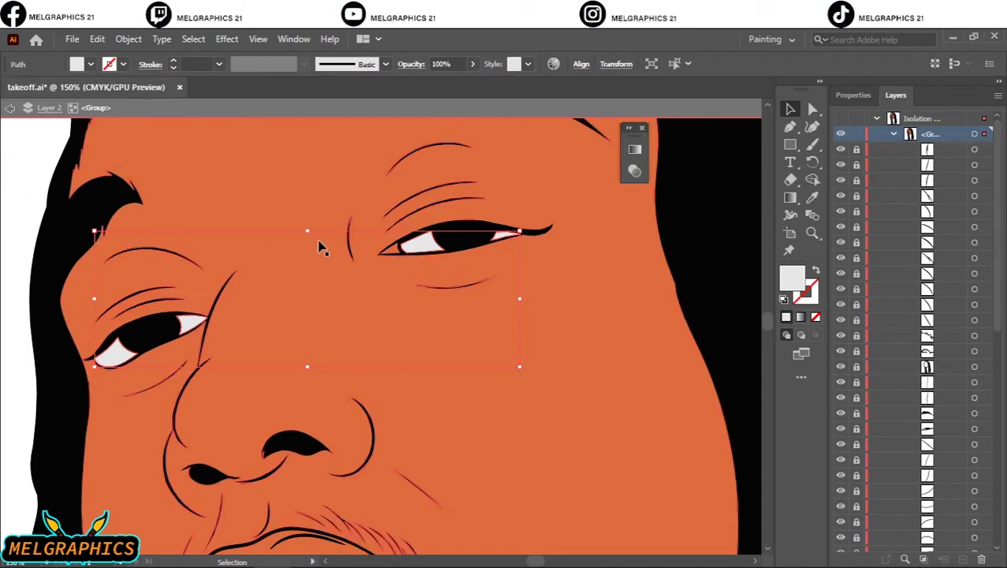
# Step: Fill the inner corner of the eye on the portrait's right side with dark red 9B1E1E and deselect it
pyautogui.click(391, 253)
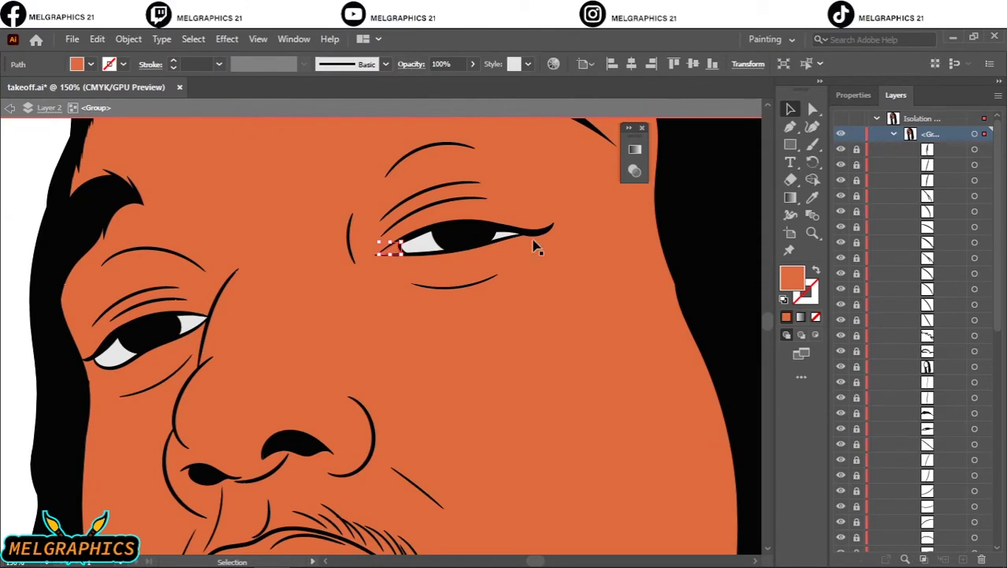
pyautogui.doubleClick(796, 283)
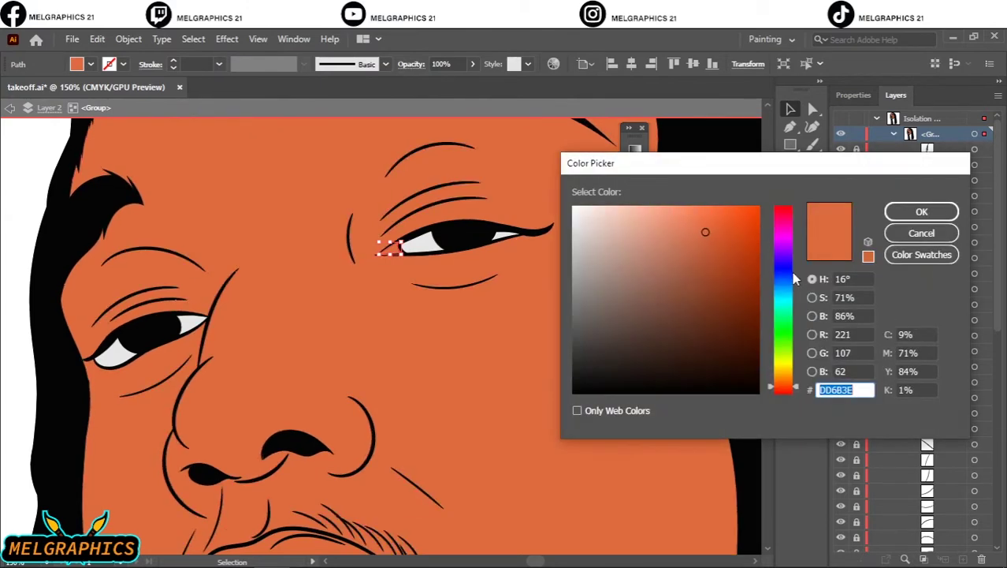
pyautogui.moveTo(788, 254); pyautogui.dragTo(778, 166)
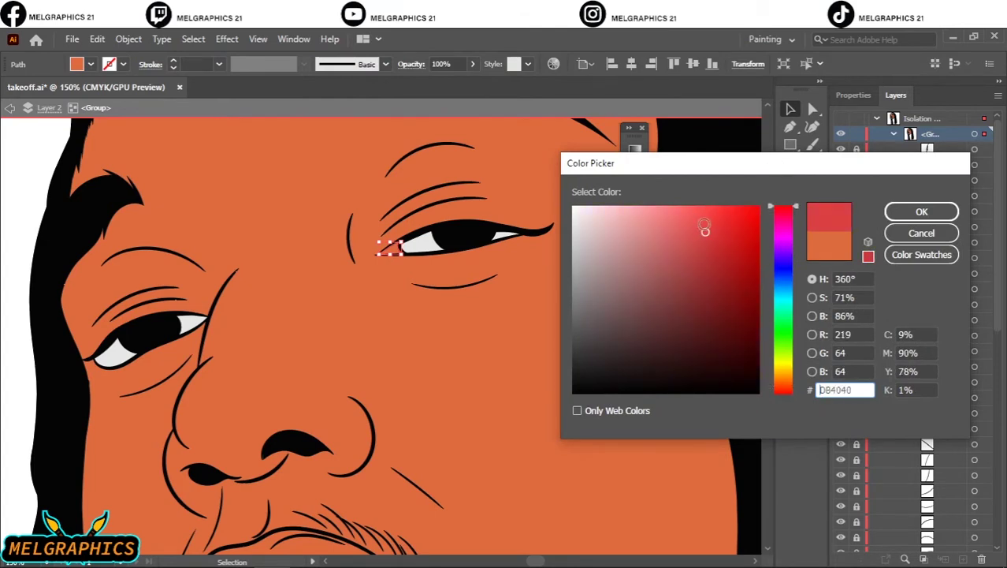
pyautogui.moveTo(704, 231); pyautogui.dragTo(724, 279)
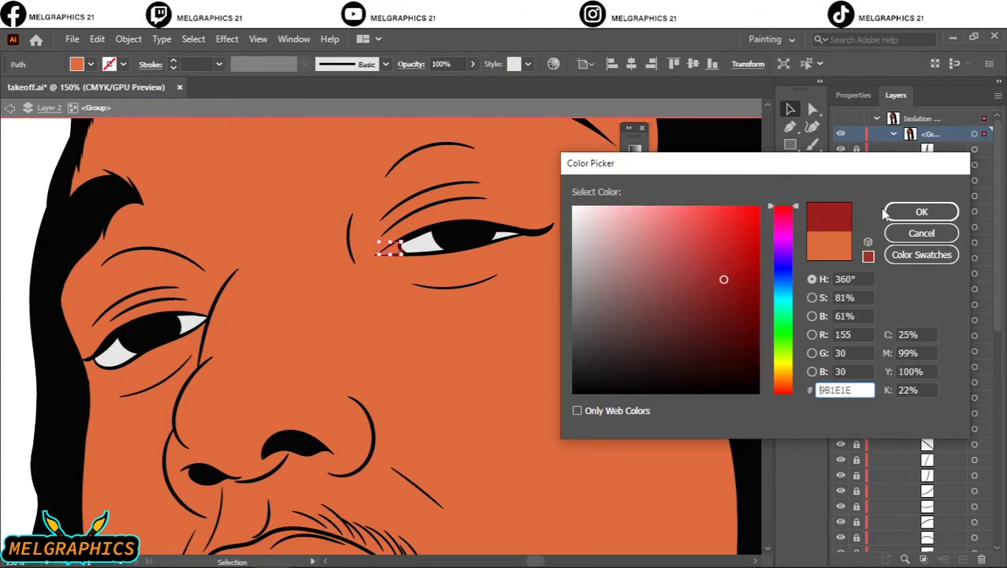
pyautogui.click(907, 212)
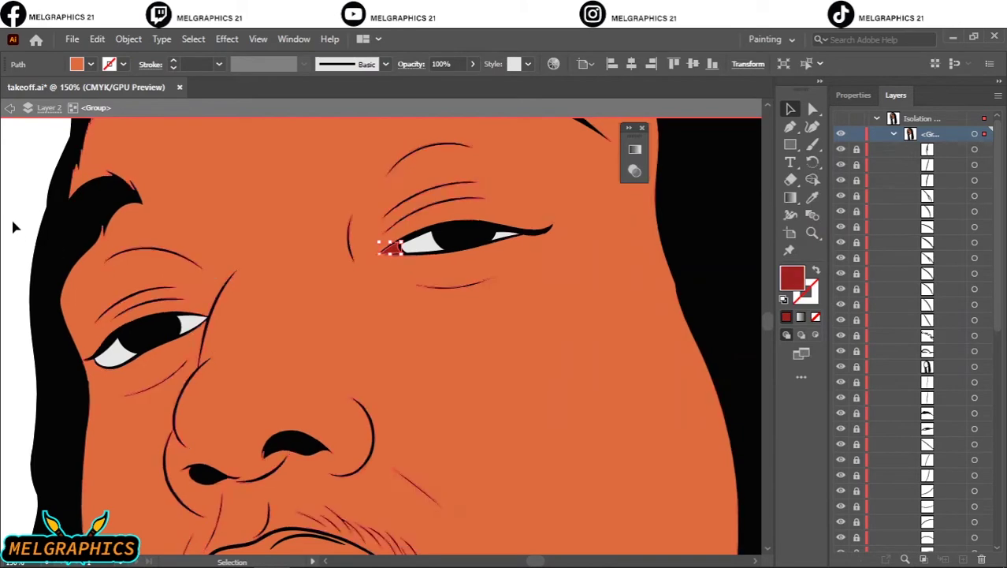
pyautogui.click(18, 218)
# Step: Fill the teeth shape between the lips with light grey D3D3D3
pyautogui.scroll(-4, 686, 303)
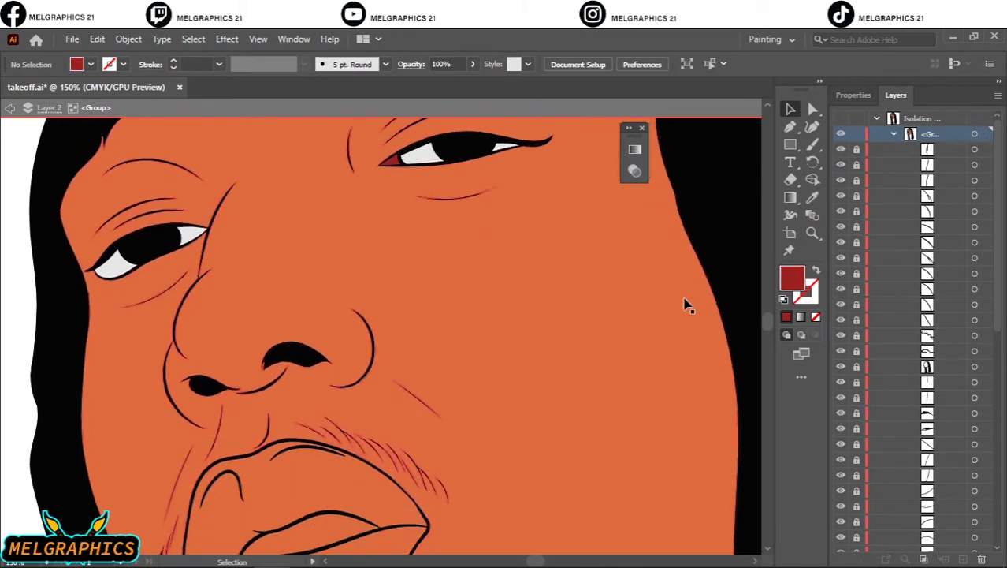
pyautogui.scroll(-2, 683, 302)
pyautogui.click(290, 354)
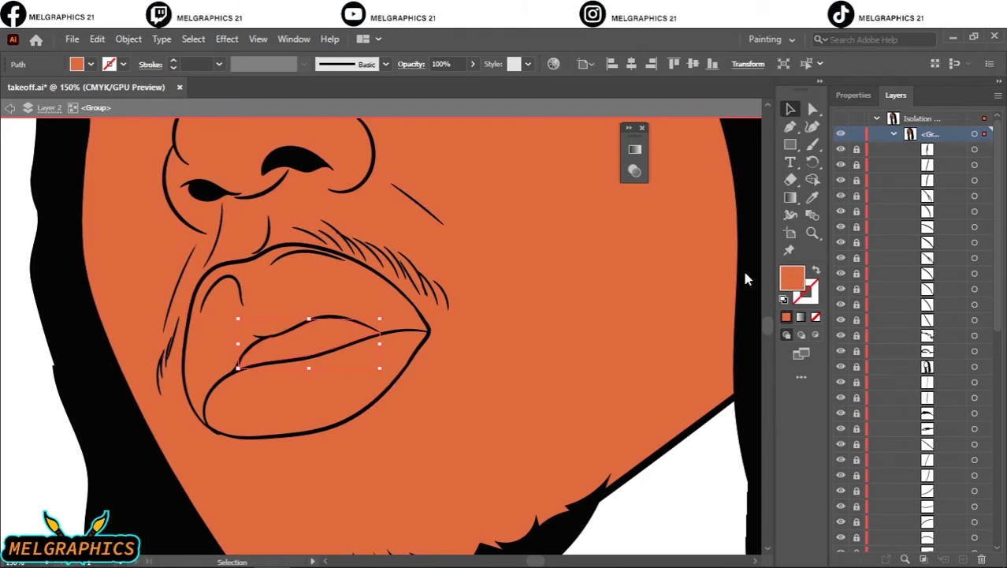
pyautogui.doubleClick(792, 278)
pyautogui.moveTo(615, 268)
pyautogui.mouseDown()
pyautogui.moveTo(566, 288)
pyautogui.moveTo(543, 237)
pyautogui.mouseUp()
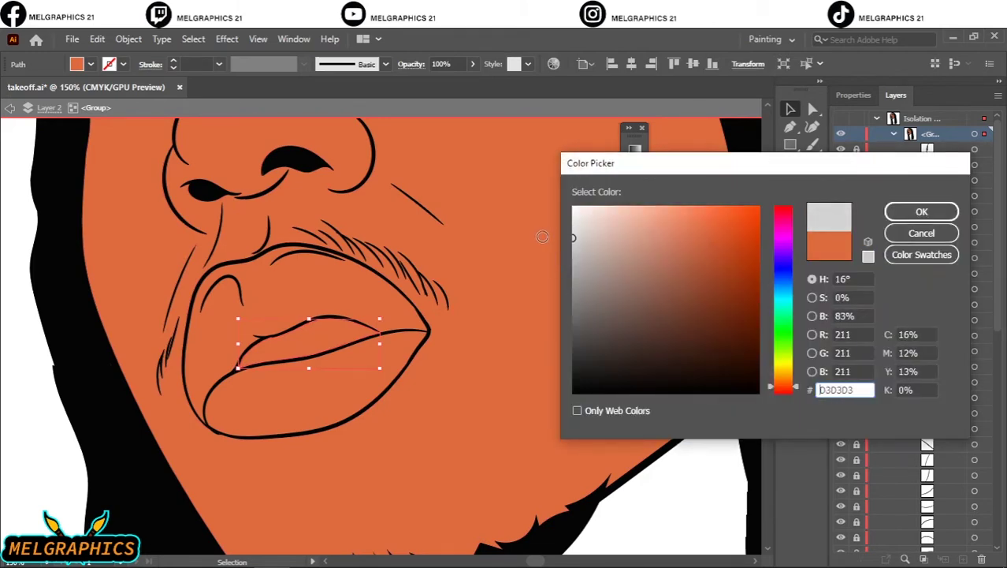
pyautogui.click(908, 218)
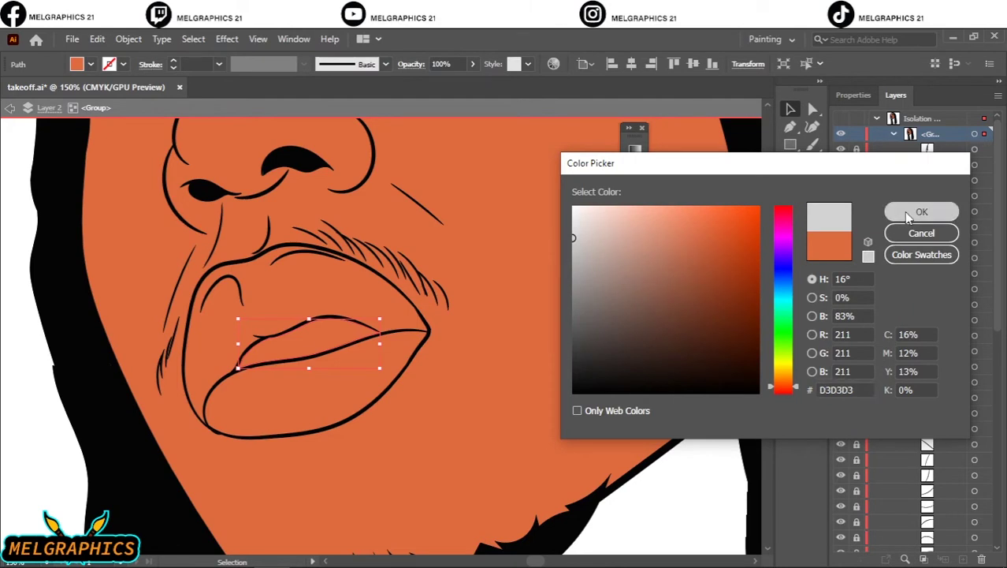
# Step: Fill the lower lip with the lighter orange-pink EA6D4B
pyautogui.click(333, 399)
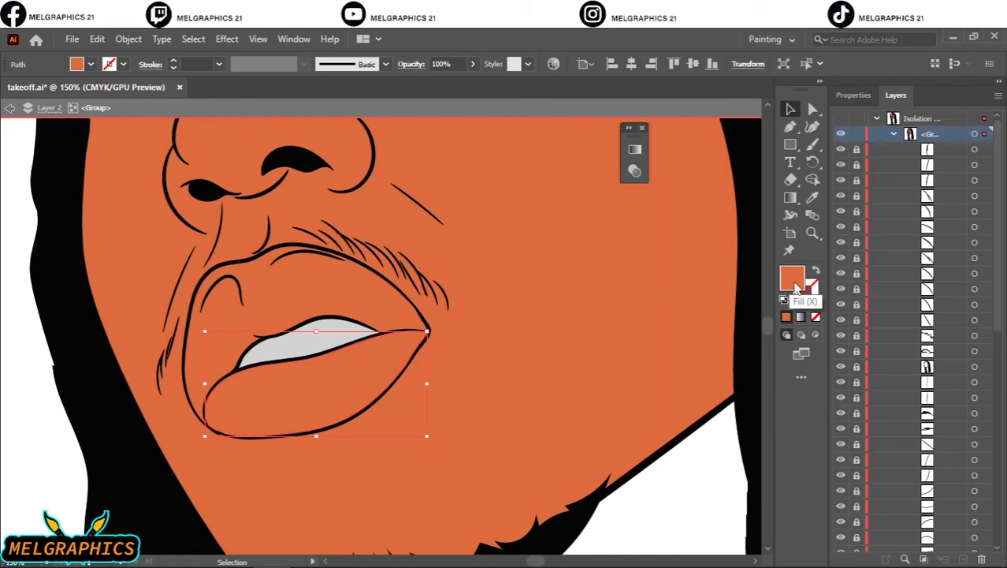
pyautogui.doubleClick(795, 287)
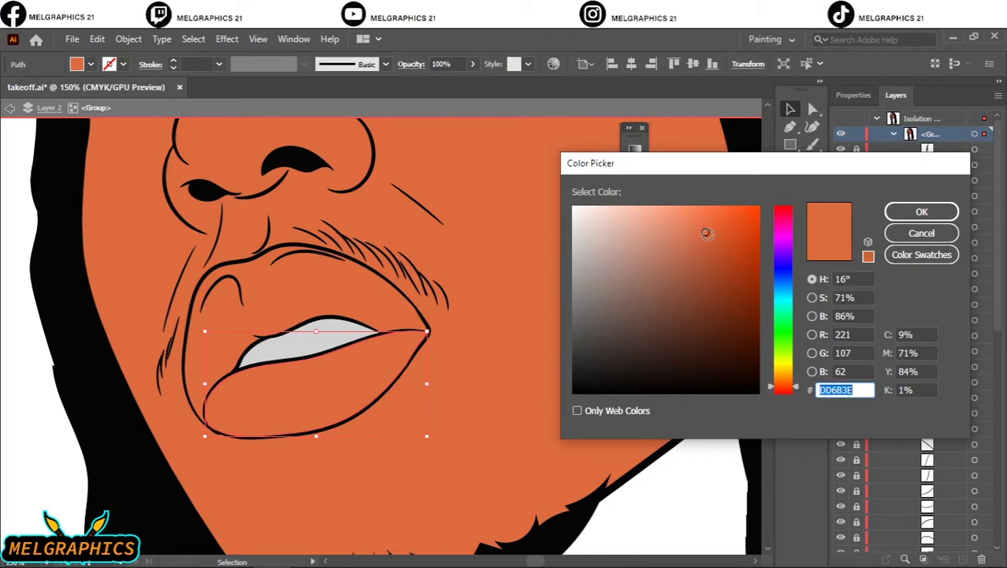
pyautogui.moveTo(706, 233); pyautogui.dragTo(700, 221)
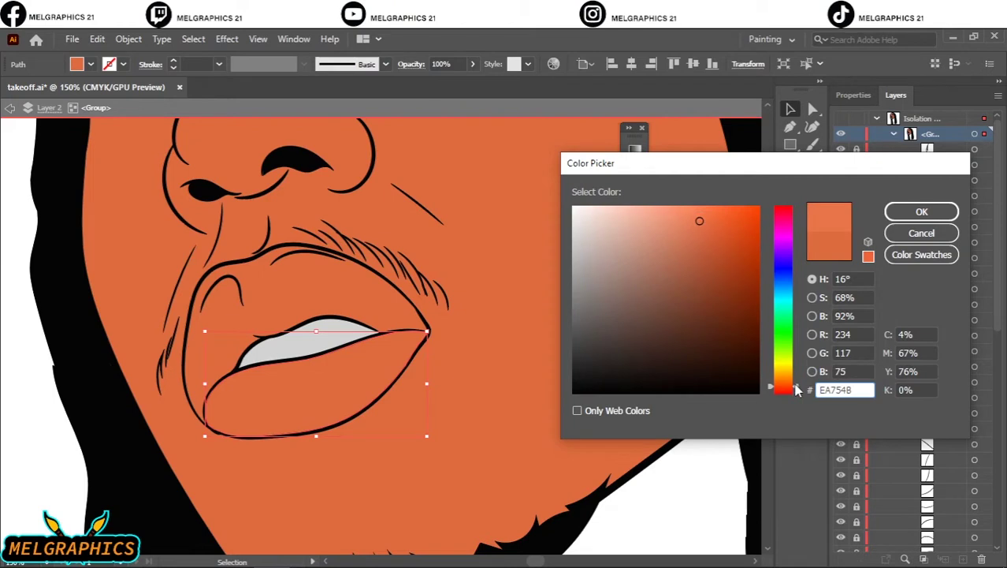
pyautogui.moveTo(796, 389); pyautogui.dragTo(804, 390)
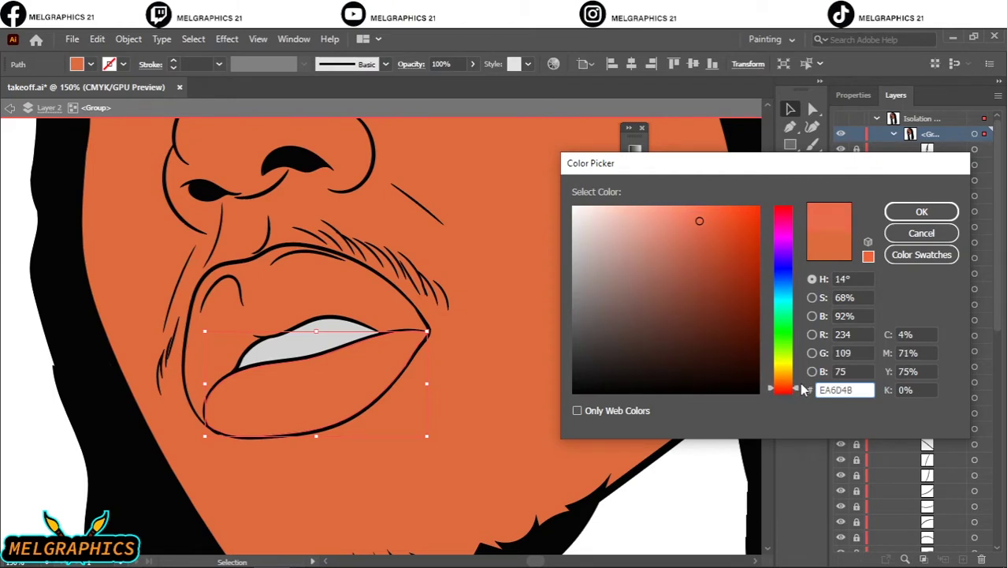
pyautogui.click(915, 213)
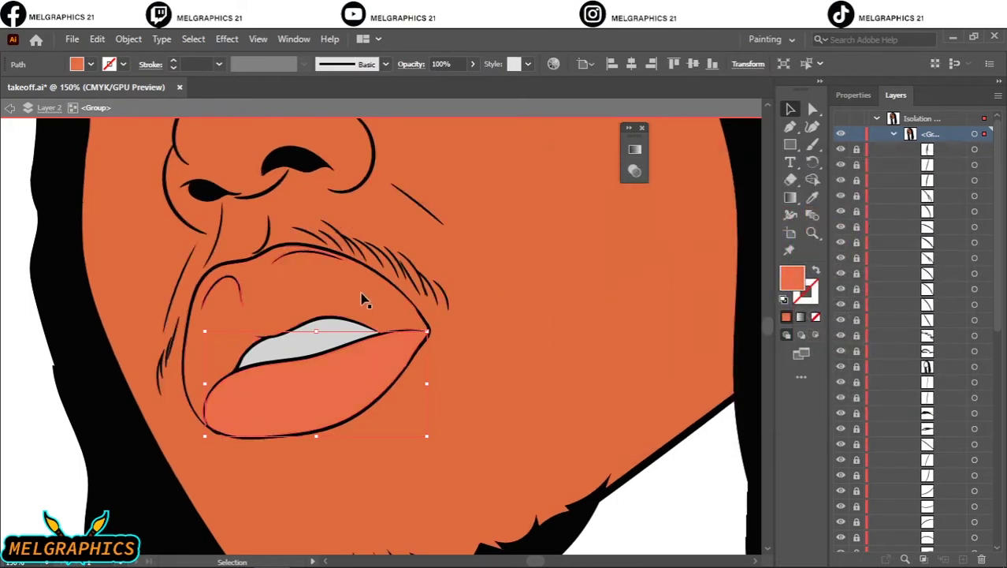
# Step: Fill the upper lip with dark red BF412C, deselect it and exit isolation mode
pyautogui.click(363, 298)
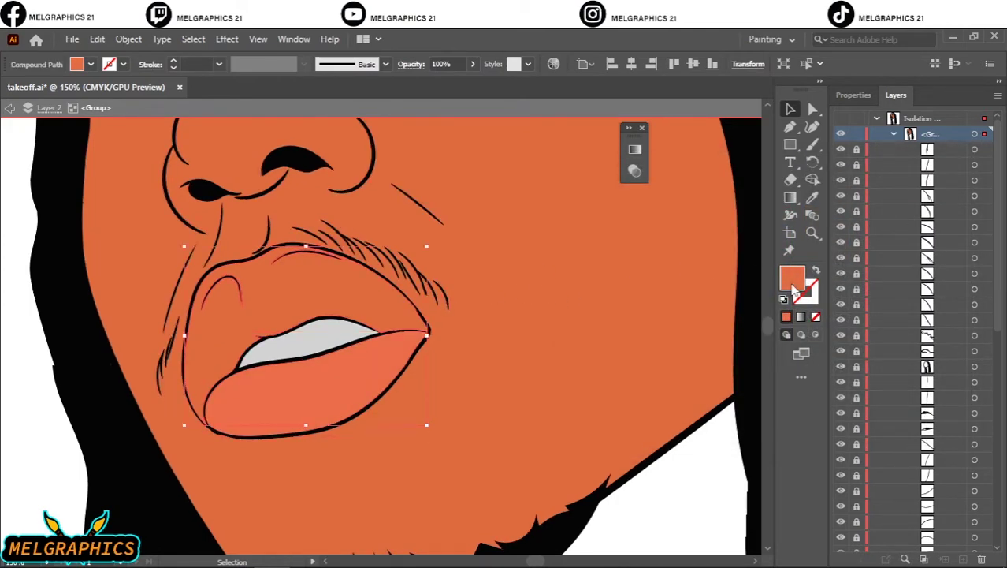
pyautogui.doubleClick(793, 282)
pyautogui.moveTo(705, 232); pyautogui.dragTo(716, 252)
pyautogui.moveTo(796, 389); pyautogui.dragTo(796, 392)
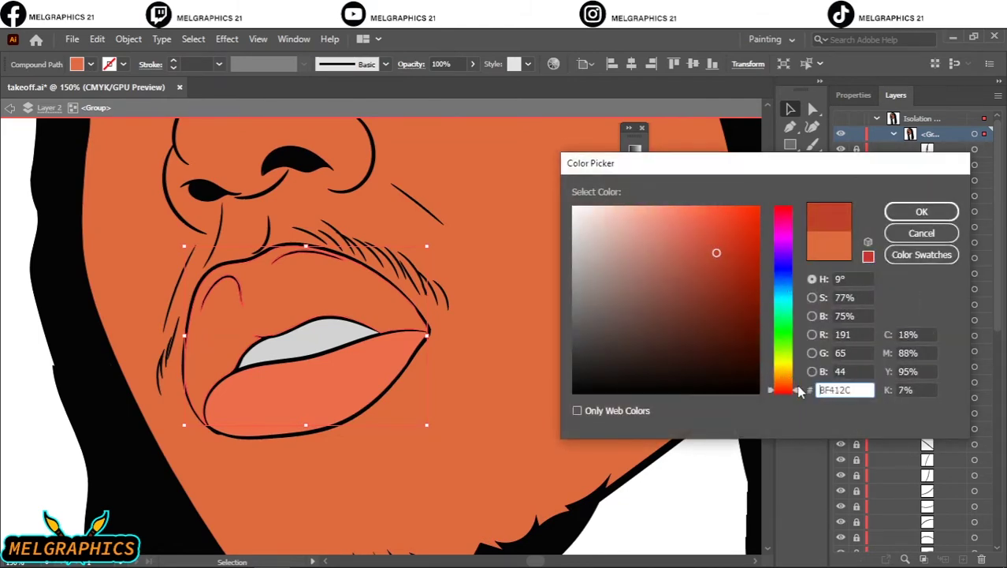
pyautogui.click(886, 211)
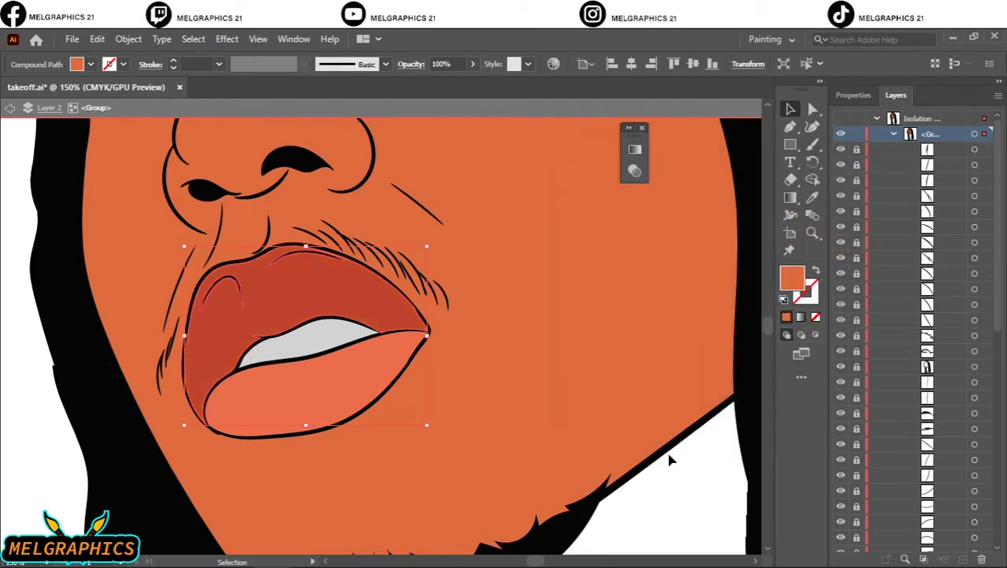
pyautogui.scroll(-2, 633, 432)
pyautogui.hotkey('ctrl', 'shift', 'a')
pyautogui.scroll(-4, 633, 432)
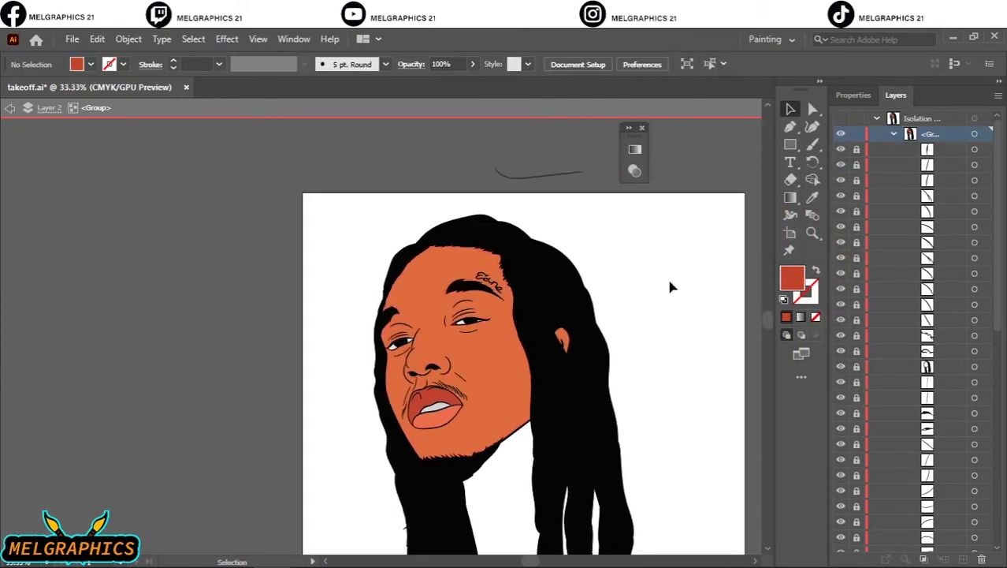
pyautogui.doubleClick(671, 288)
pyautogui.hscroll(2, 667, 287)
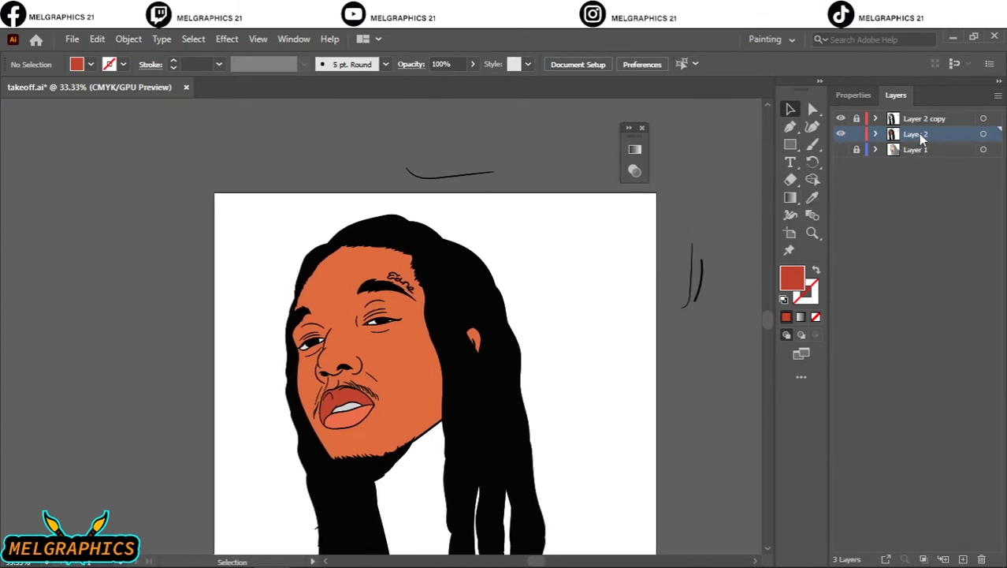
# Step: Duplicate Layer 2 above the original, and lock and hide the original Layer 2
pyautogui.moveTo(920, 139)
pyautogui.mouseDown()
pyautogui.moveTo(918, 218)
pyautogui.moveTo(947, 384)
pyautogui.moveTo(944, 434)
pyautogui.moveTo(919, 137)
pyautogui.mouseUp()
pyautogui.moveTo(927, 139); pyautogui.dragTo(963, 558)
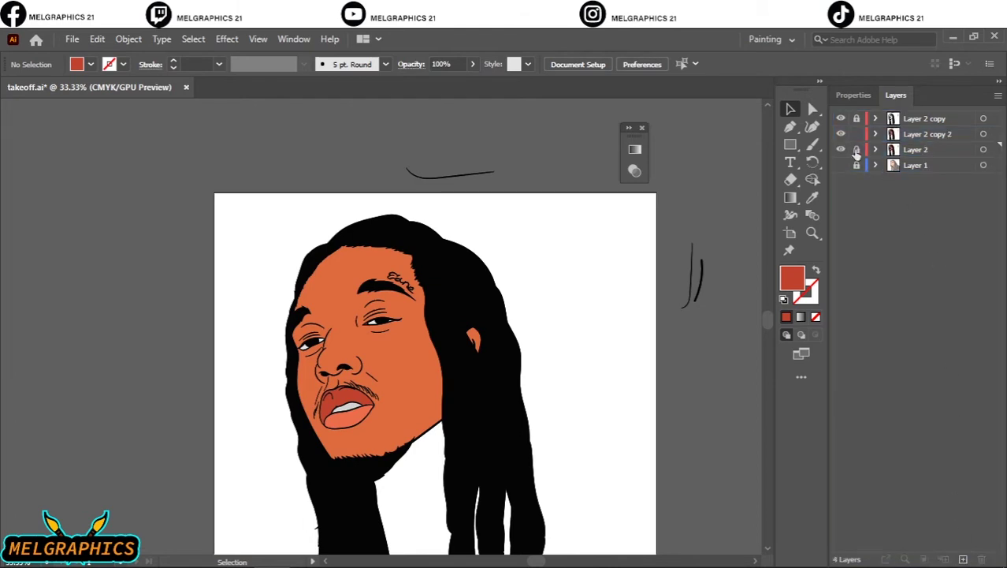
pyautogui.click(856, 150)
pyautogui.click(842, 151)
# Step: Delete the large orange face skin shape from Layer 2 copy 2
pyautogui.click(810, 105)
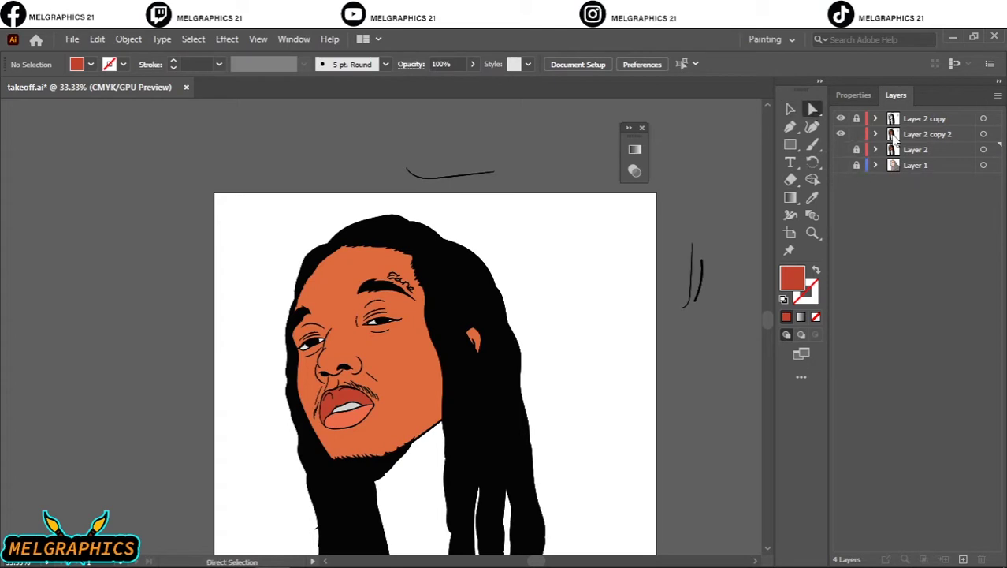
pyautogui.click(420, 380)
pyautogui.scroll(2, 421, 380)
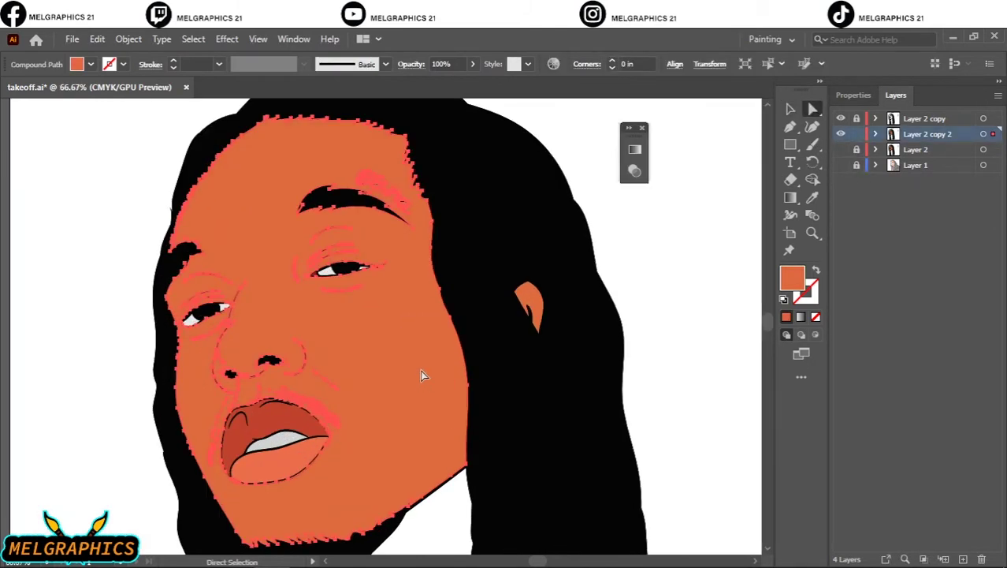
pyautogui.press('Delete')
# Step: Delete the remaining orange skin pieces, including those in the eyebrow tattoo and the ear, from Layer 2 copy 2
pyautogui.moveTo(310, 157); pyautogui.dragTo(399, 208)
pyautogui.scroll(3, 394, 221)
pyautogui.moveTo(249, 160); pyautogui.dragTo(386, 228)
pyautogui.scroll(-4, 520, 321)
pyautogui.moveTo(557, 246); pyautogui.dragTo(181, 534)
pyautogui.press('Delete')
pyautogui.scroll(-4, 450, 400)
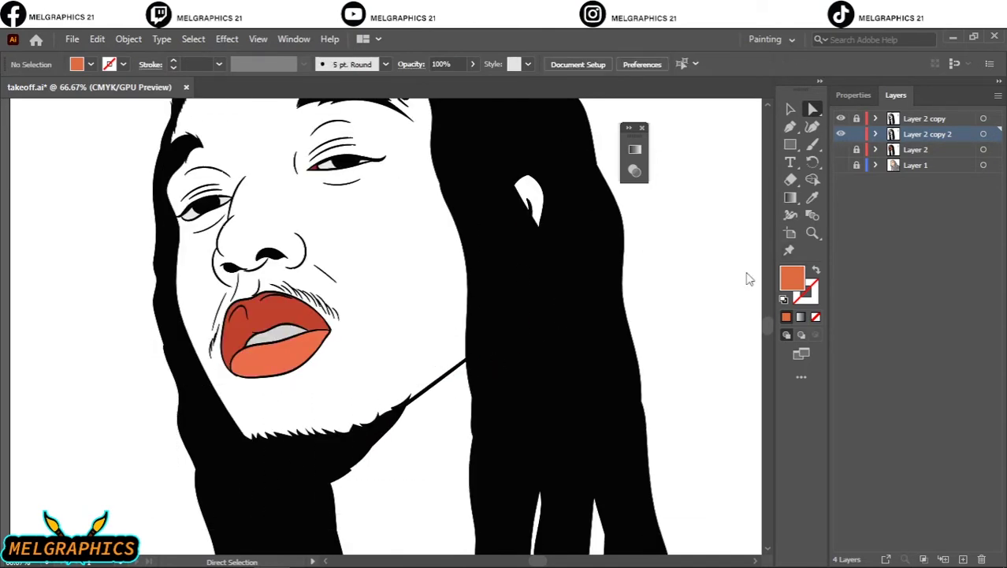
# Step: Check around the lips and moustache for leftover orange skin pieces, and lock Layer 2 copy 2
pyautogui.scroll(3, 193, 276)
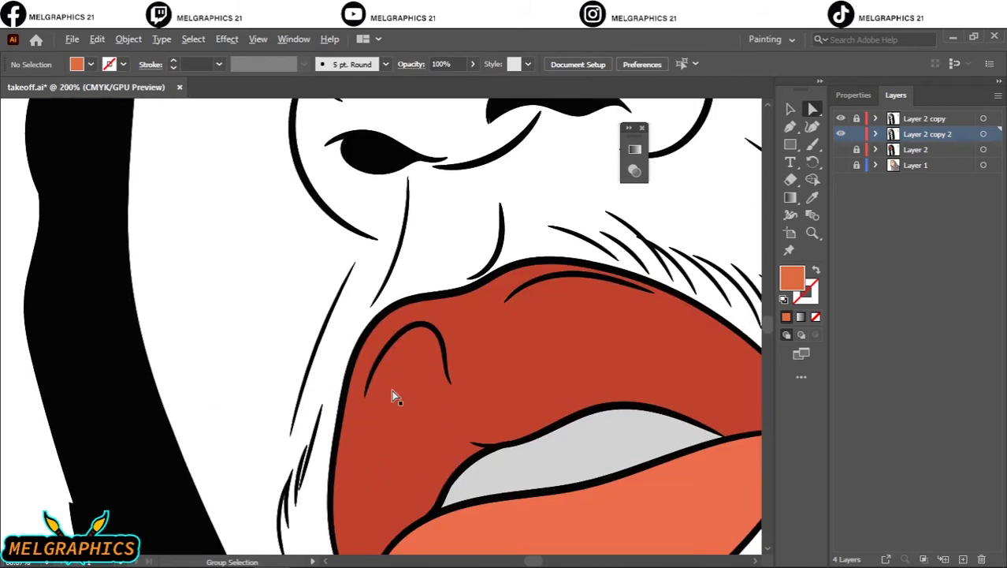
pyautogui.scroll(-1, 396, 396)
pyautogui.scroll(-1, 311, 456)
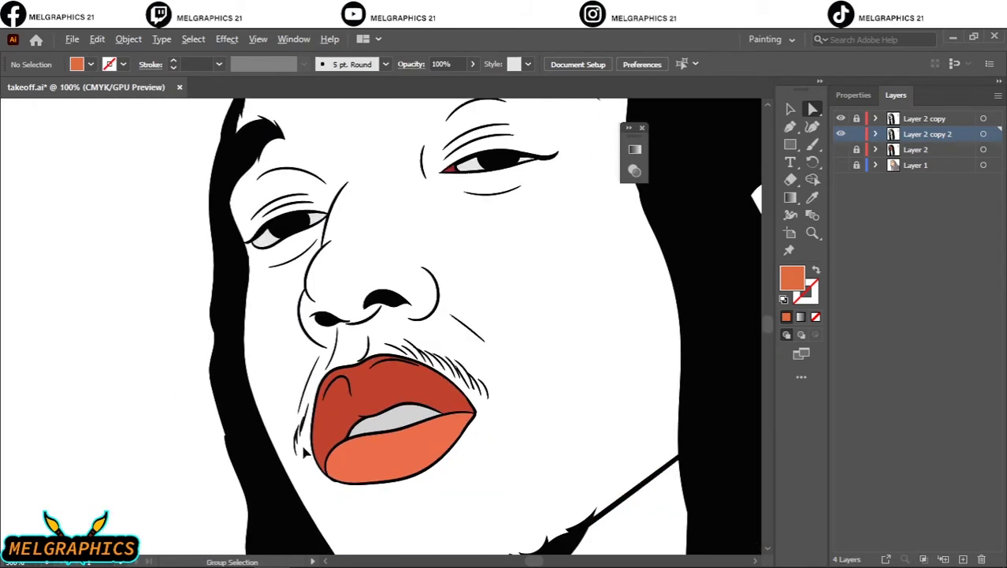
pyautogui.scroll(3, 307, 367)
pyautogui.moveTo(408, 317); pyautogui.dragTo(179, 354)
pyautogui.scroll(-4, 180, 354)
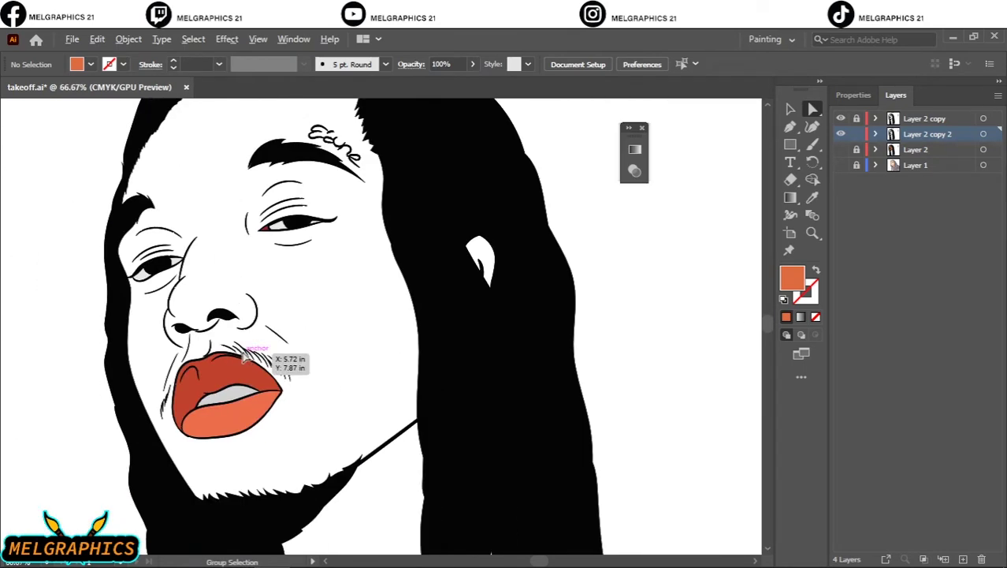
pyautogui.hscroll(-3, 244, 356)
pyautogui.scroll(5, 354, 362)
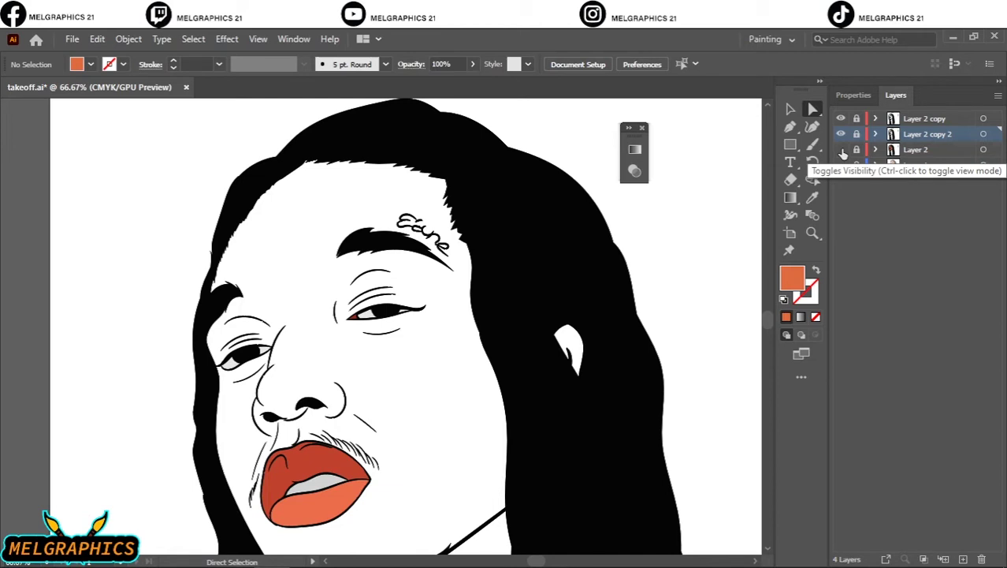
# Step: Add a new layer directly above Layer 2 and show the reference photo on Layer 1
pyautogui.click(842, 150)
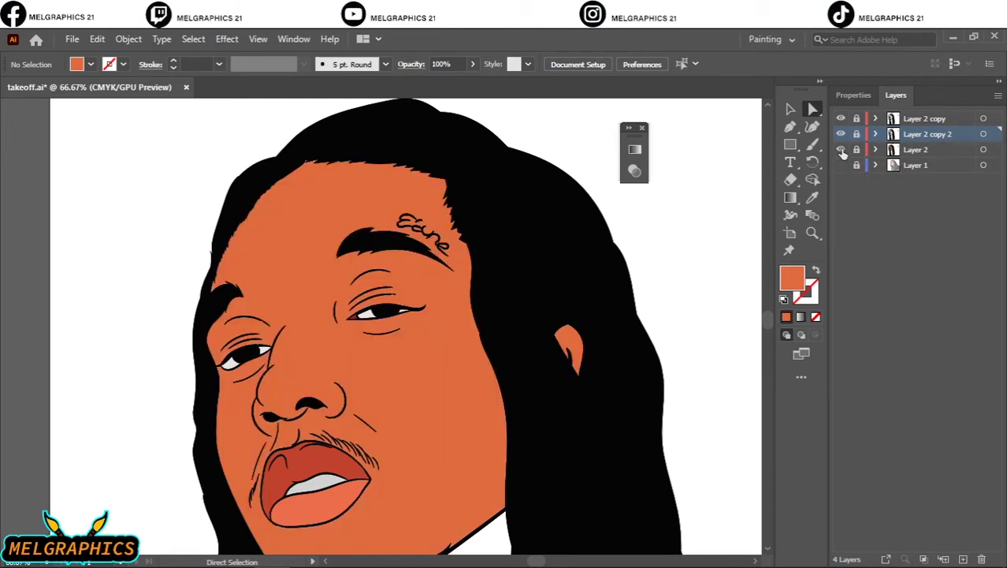
pyautogui.click(842, 151)
pyautogui.click(911, 151)
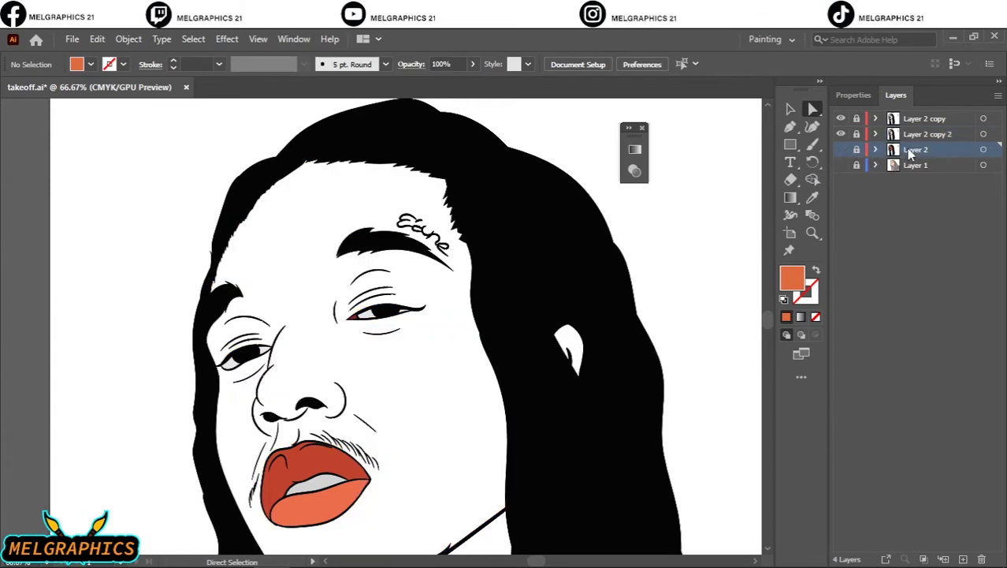
pyautogui.click(965, 558)
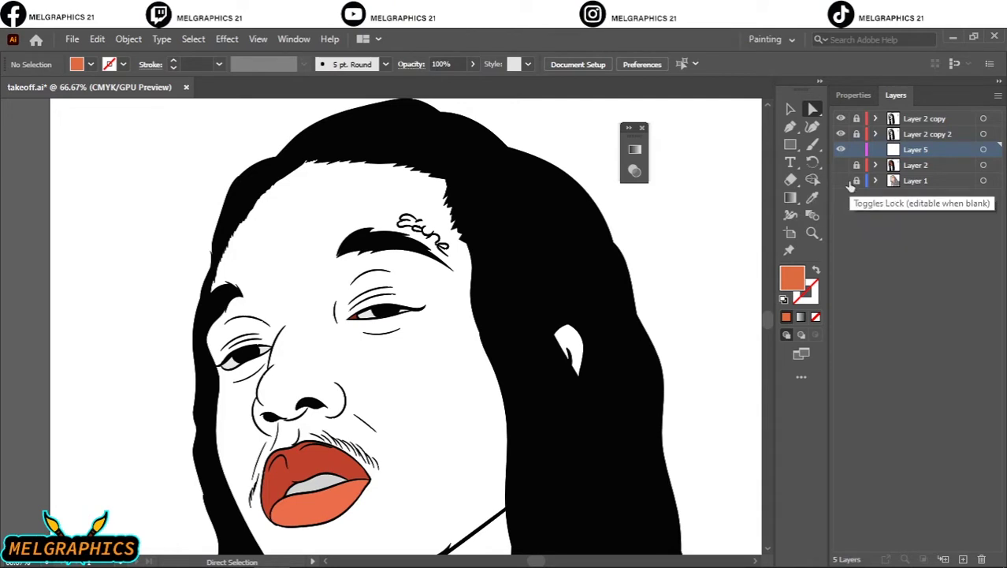
pyautogui.click(841, 182)
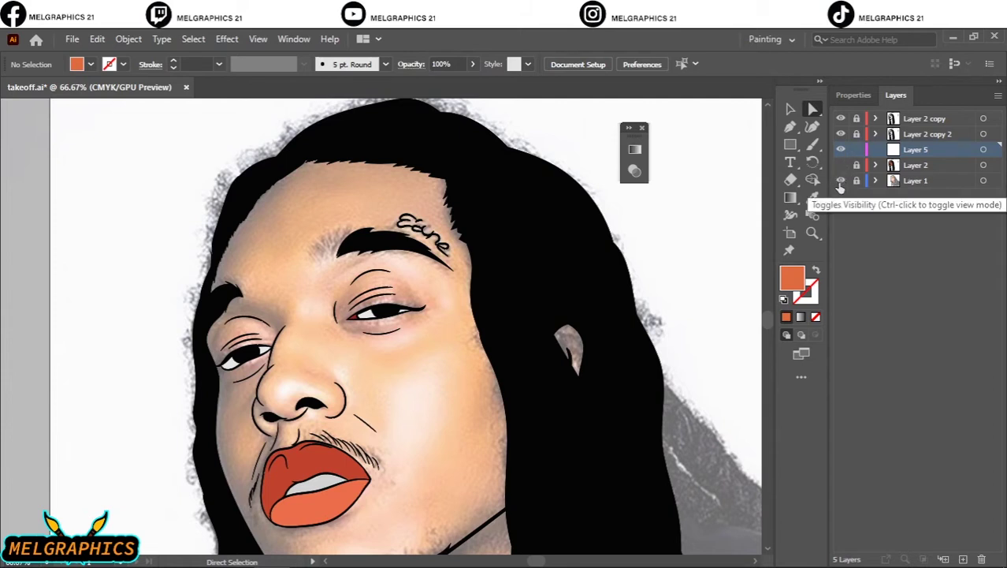
# Step: Set the fill colour to a darker brownish shade of the orange skin tone
pyautogui.doubleClick(797, 278)
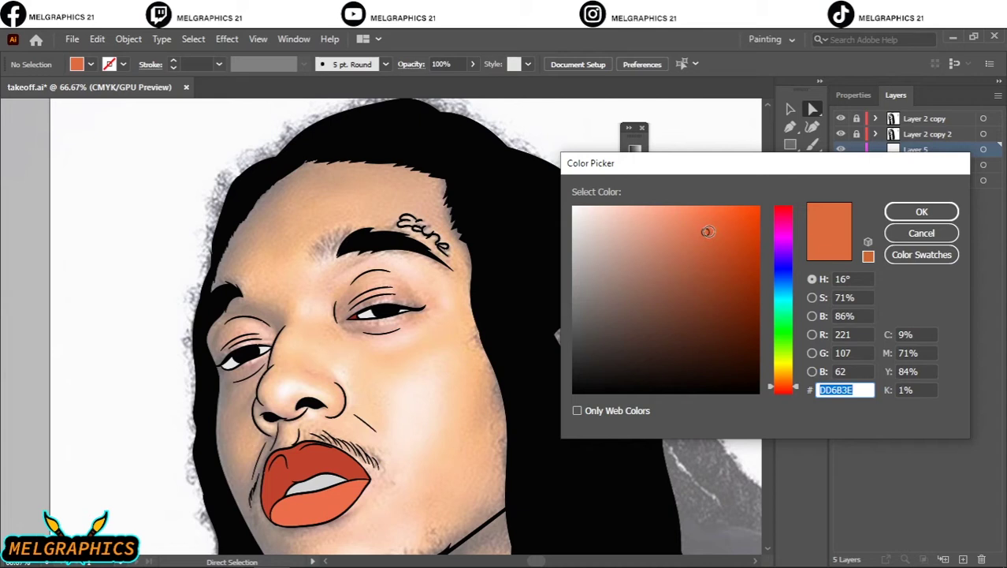
pyautogui.moveTo(708, 231); pyautogui.dragTo(707, 260)
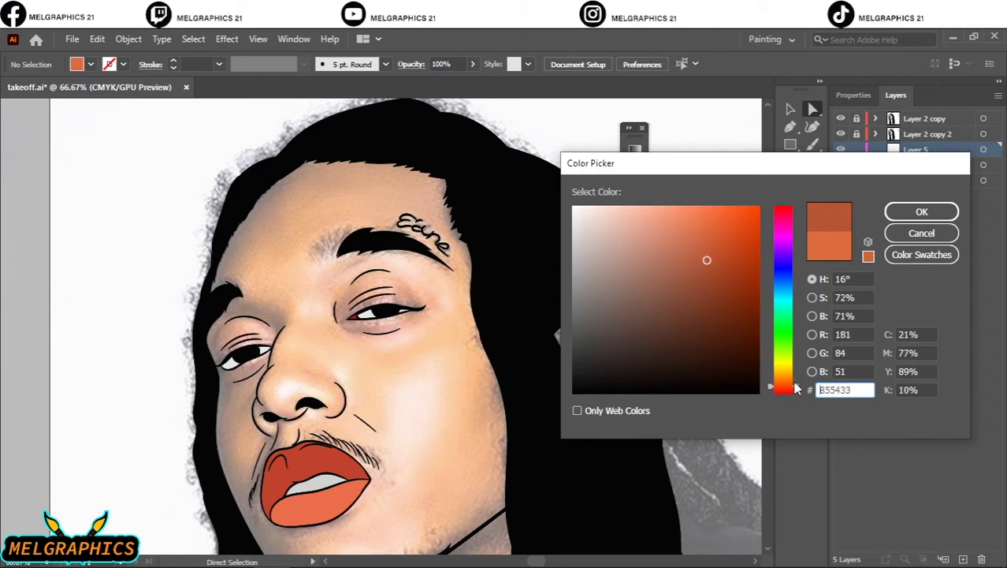
pyautogui.moveTo(796, 388); pyautogui.dragTo(809, 389)
pyautogui.click(921, 211)
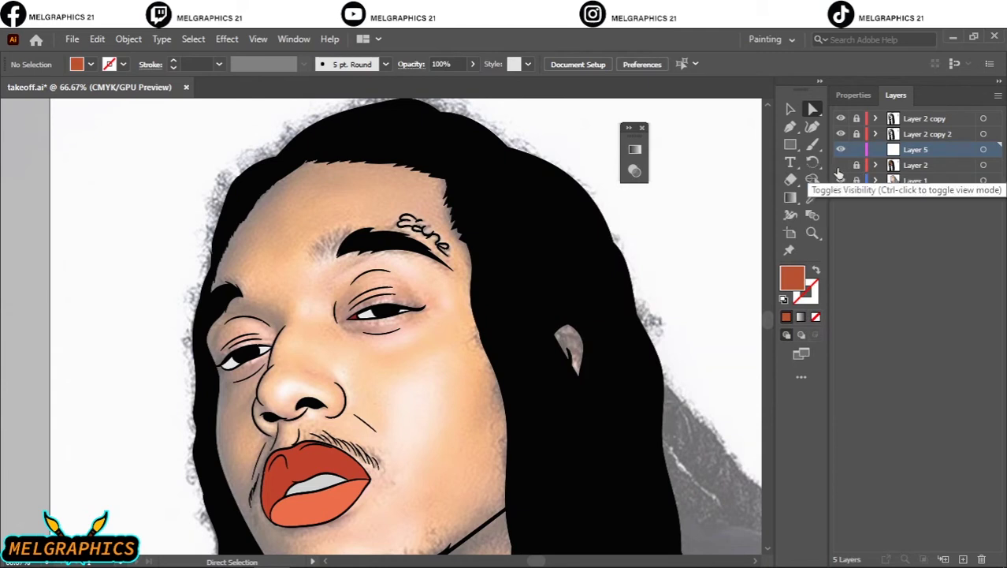
# Step: Show Layer 2 and try the darker shade with a small freehand Pencil shape on the cheek, and undo the shape
pyautogui.click(840, 165)
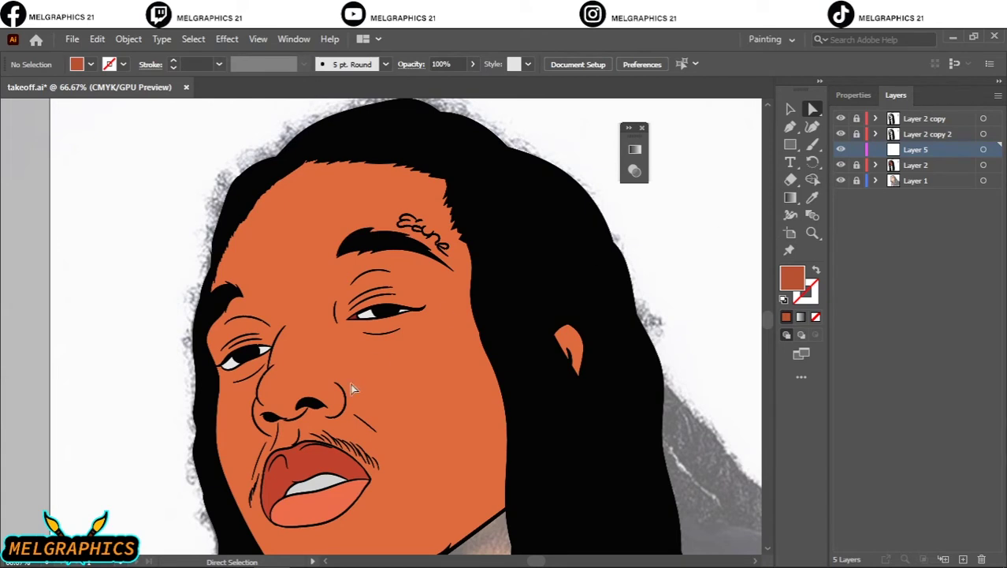
pyautogui.scroll(-2, 264, 371)
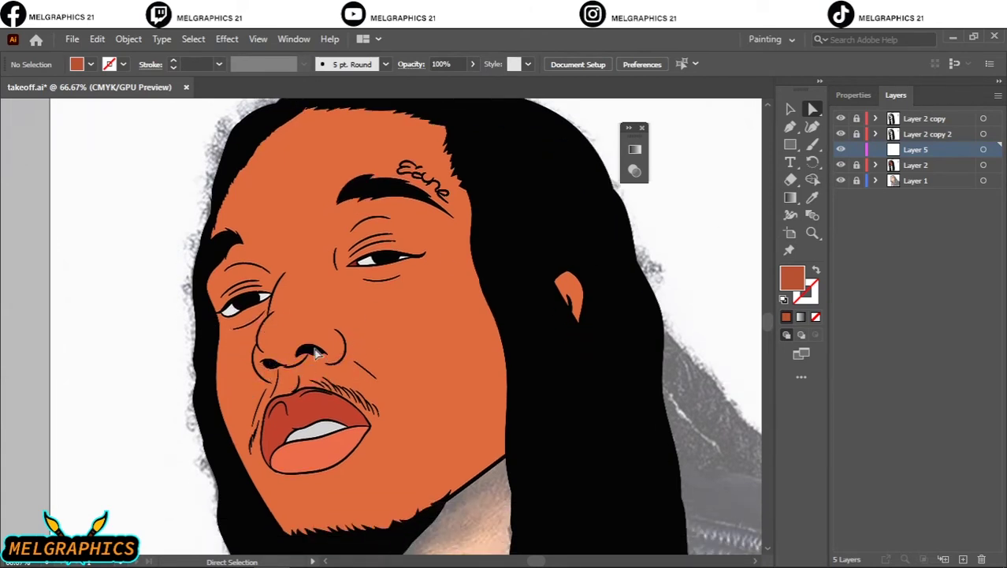
pyautogui.click(814, 150)
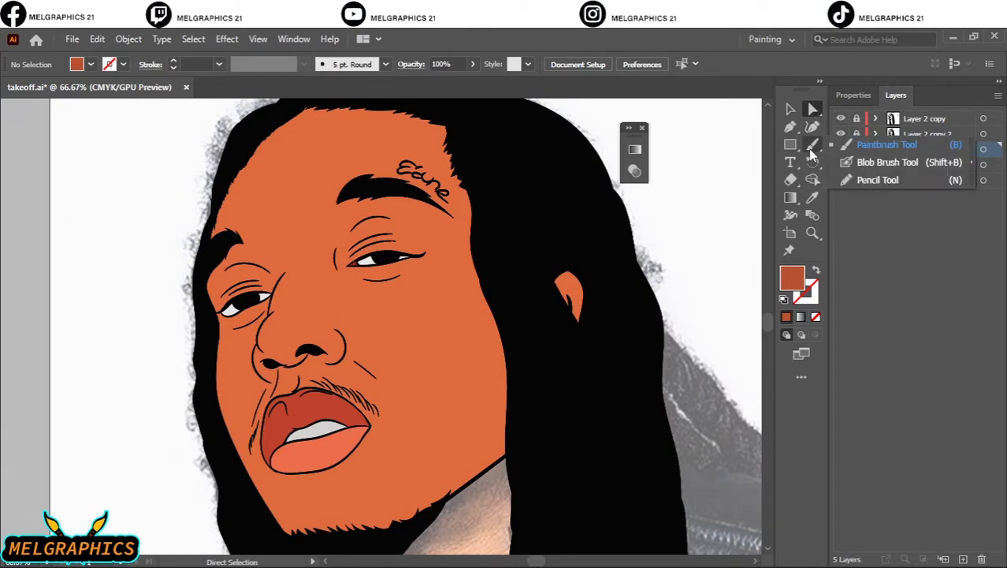
pyautogui.click(856, 181)
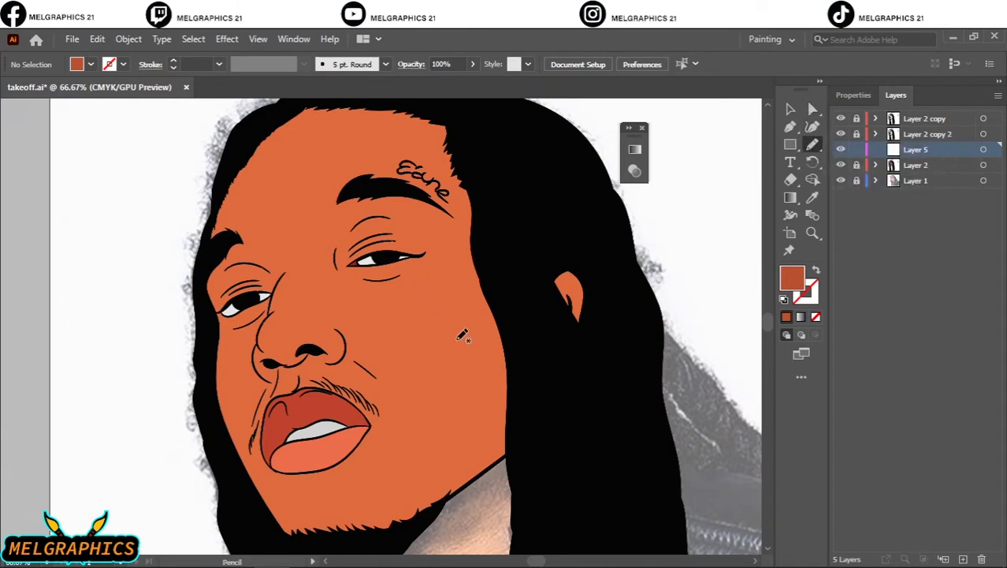
pyautogui.moveTo(417, 327)
pyautogui.mouseDown()
pyautogui.moveTo(448, 330)
pyautogui.moveTo(418, 333)
pyautogui.mouseUp()
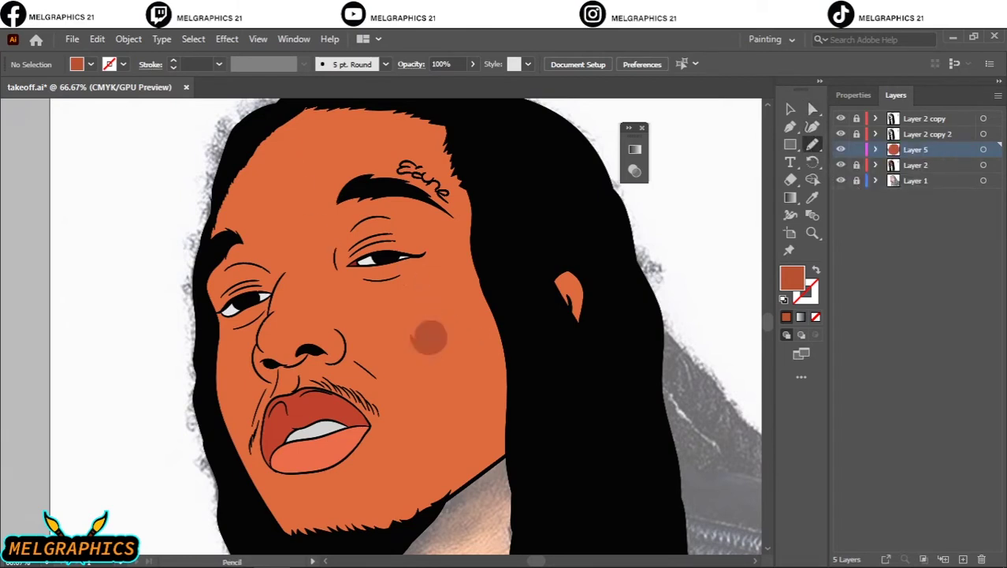
pyautogui.press('ctrl')
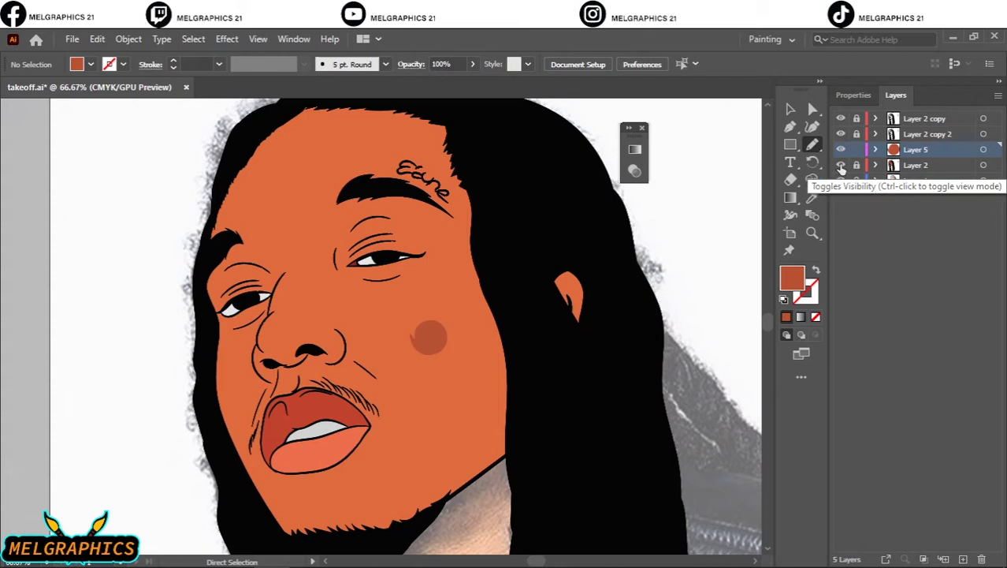
pyautogui.hotkey('ctrl', 'z')
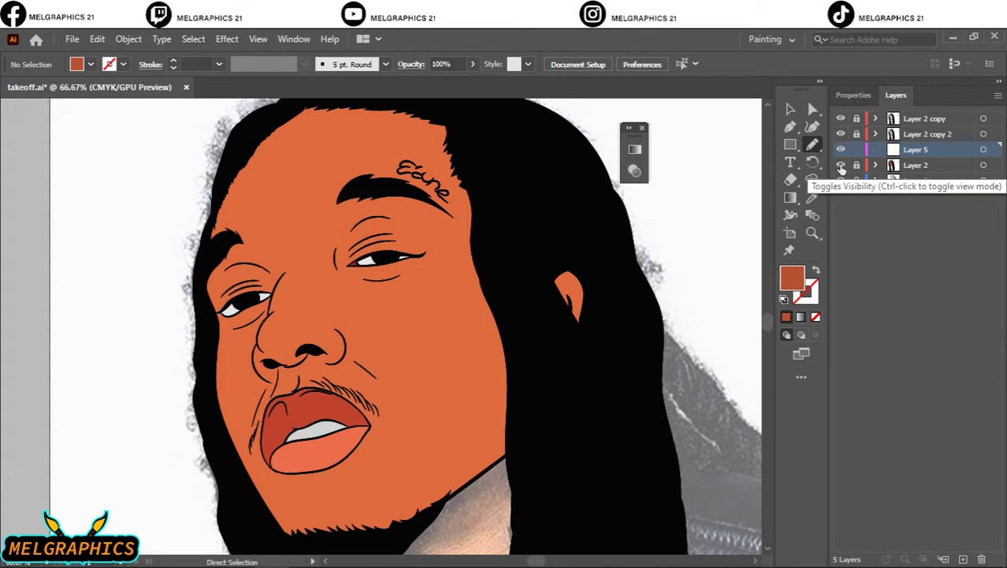
# Step: Compare the face with and without the flat orange skin, and leave Layer 2 hidden over the reference photo
pyautogui.click(841, 166)
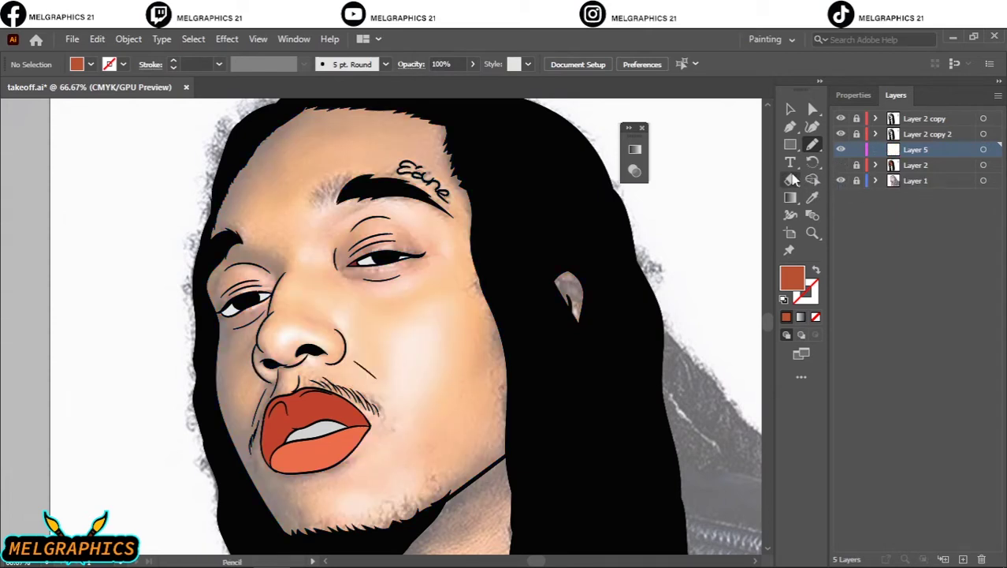
pyautogui.click(841, 165)
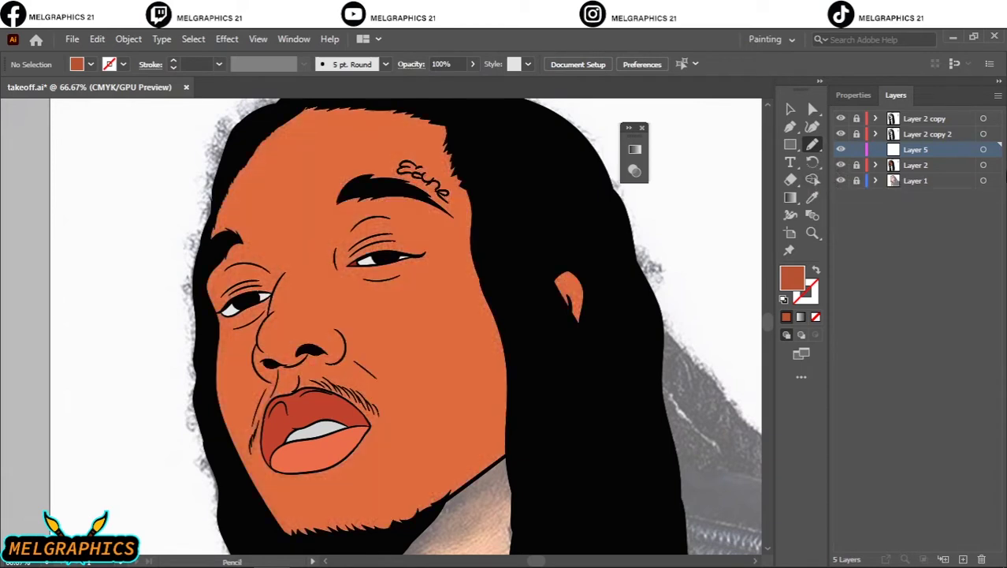
pyautogui.click(841, 166)
# Step: Examine the light and shadow areas around the lips, nose and chin on the reference photo
pyautogui.scroll(-4, 368, 284)
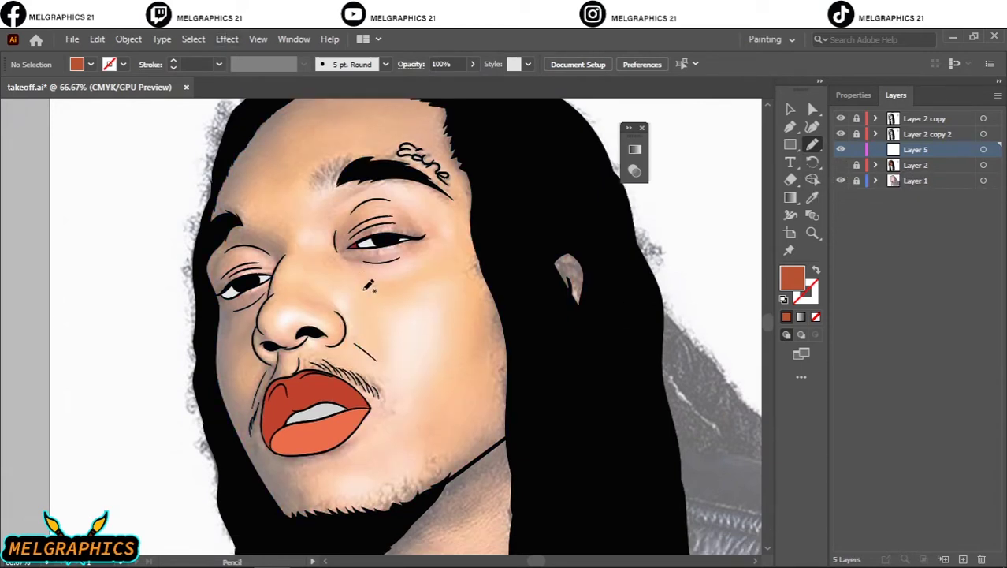
pyautogui.scroll(1, 272, 479)
pyautogui.scroll(2, 288, 486)
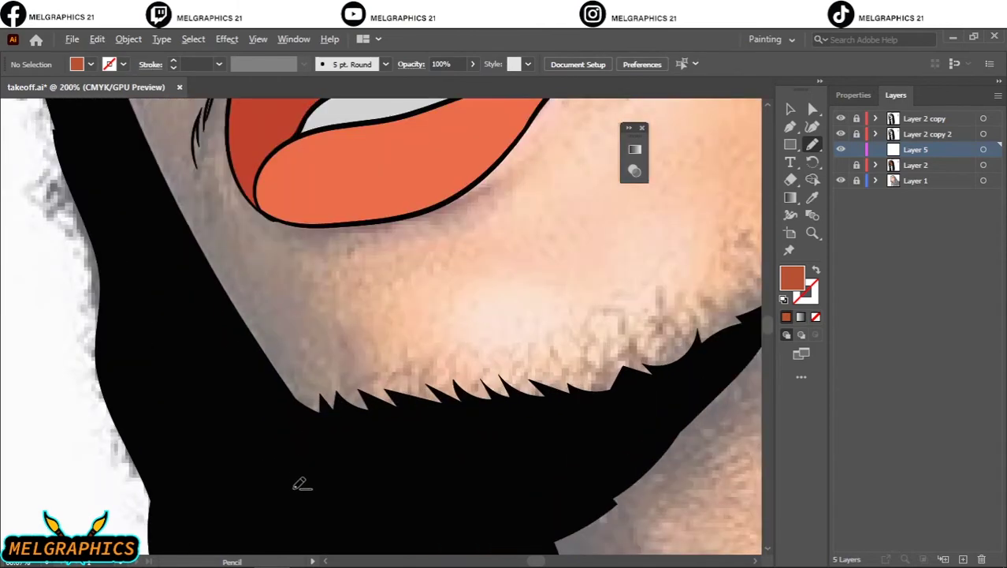
pyautogui.scroll(3, 300, 468)
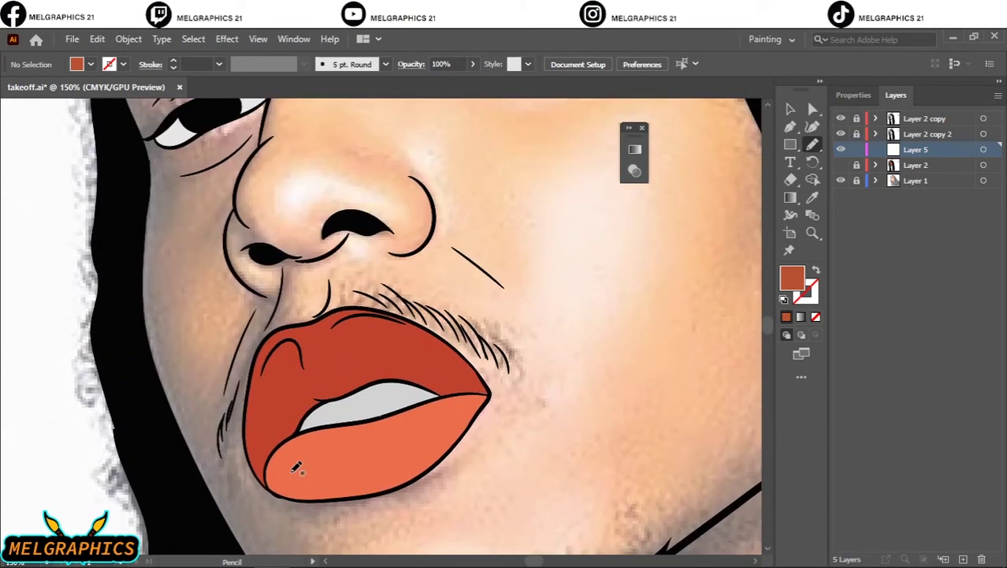
pyautogui.scroll(2, 250, 248)
pyautogui.scroll(-1, 263, 246)
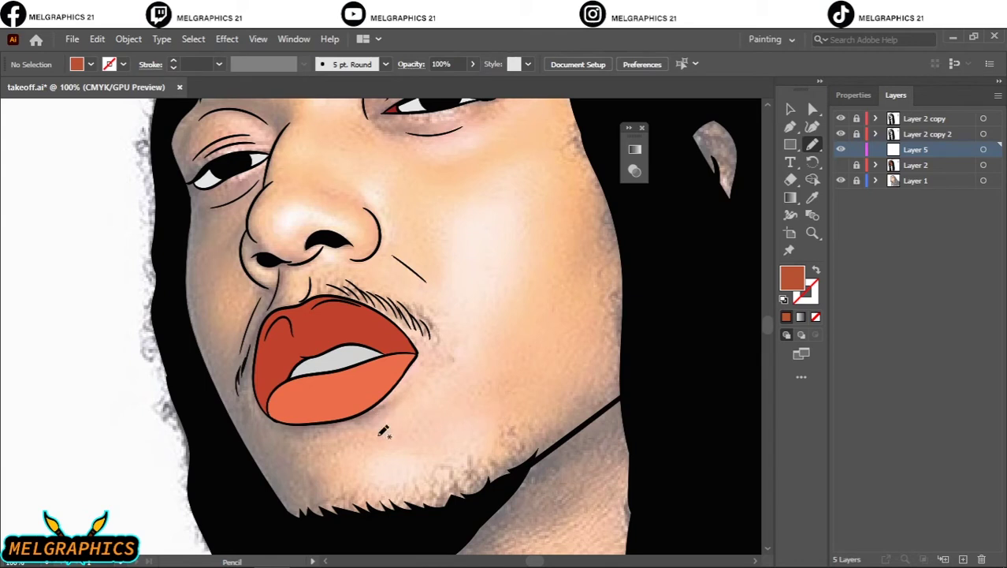
pyautogui.hscroll(-2, 402, 536)
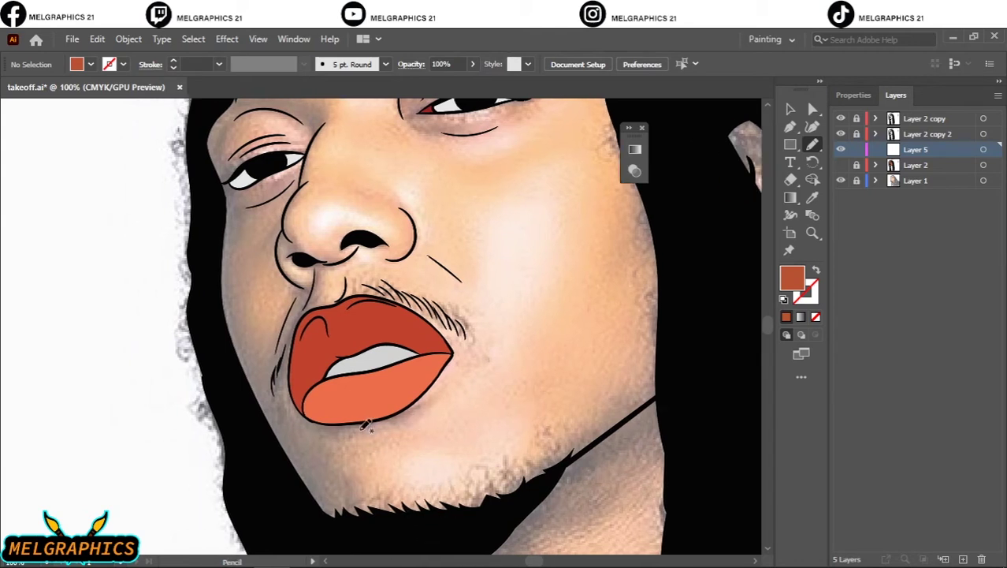
pyautogui.scroll(-4, 368, 471)
pyautogui.scroll(4, 370, 475)
pyautogui.scroll(-2, 368, 478)
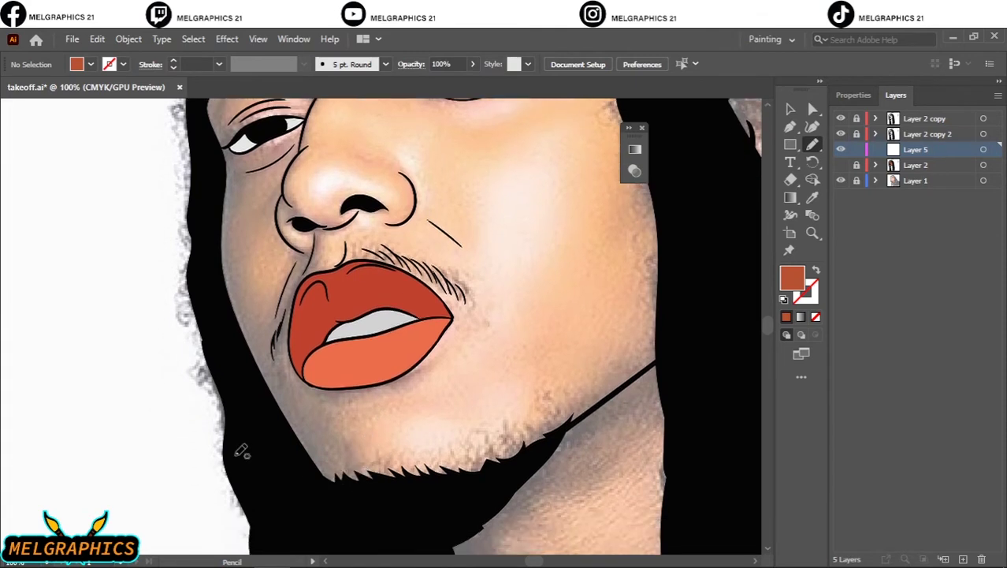
# Step: Draw freehand Pencil shadow shapes in the darker brown around the far nostril, along the nose wing and down to the upper lip
pyautogui.hscroll(-3, 315, 441)
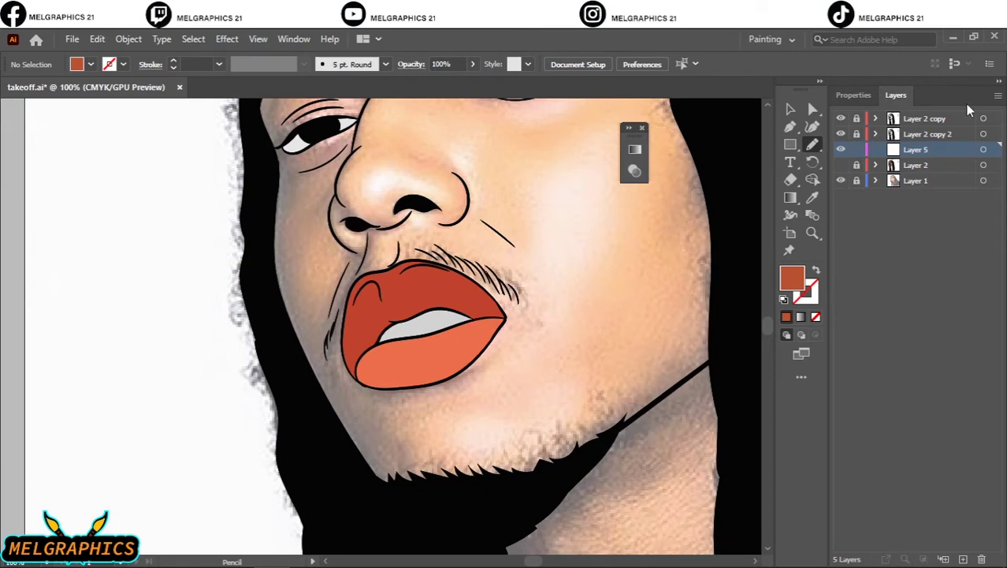
pyautogui.scroll(6, 396, 434)
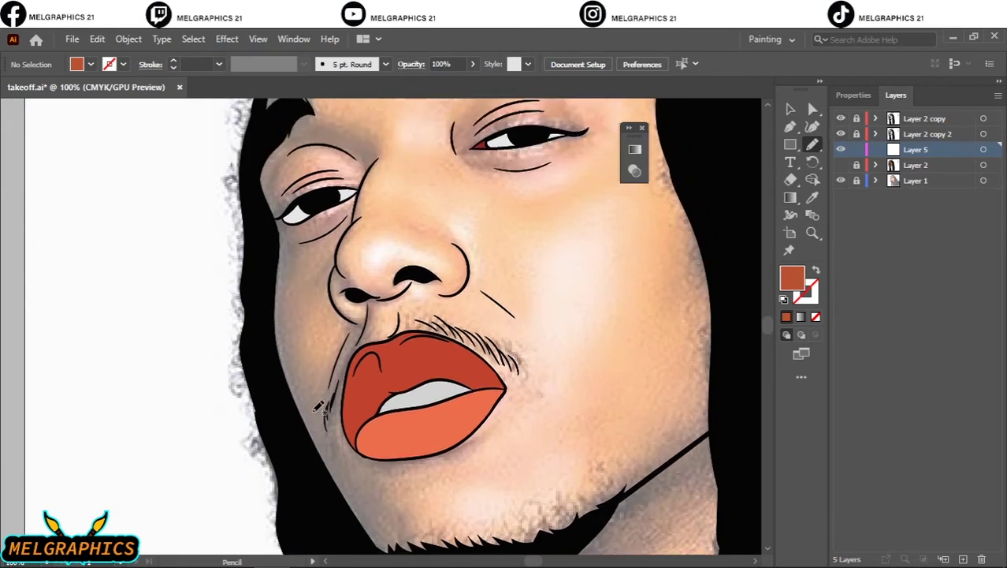
pyautogui.scroll(2, 377, 224)
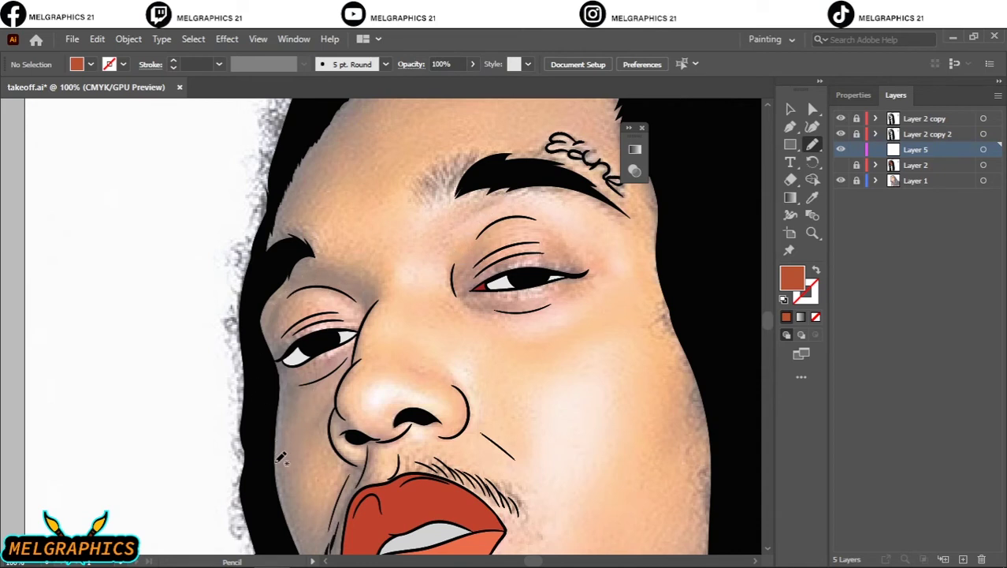
pyautogui.scroll(-3, 371, 456)
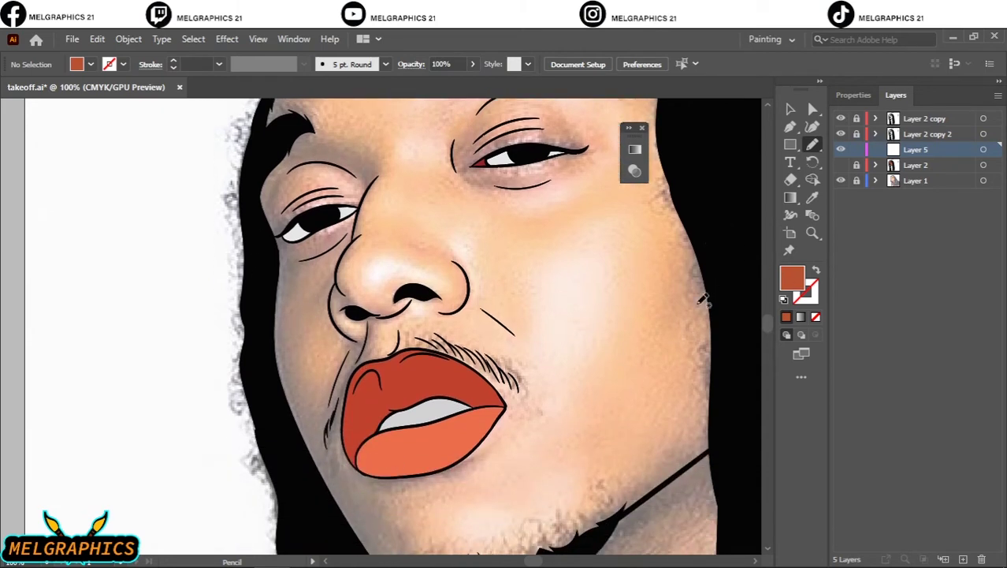
pyautogui.scroll(-3, 635, 453)
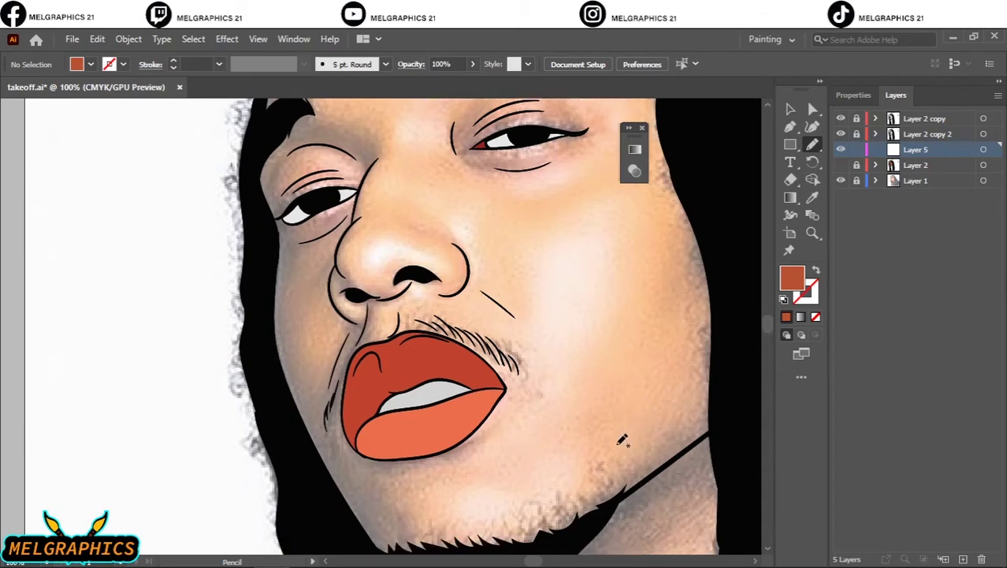
pyautogui.scroll(2, 534, 383)
pyautogui.scroll(5, 340, 217)
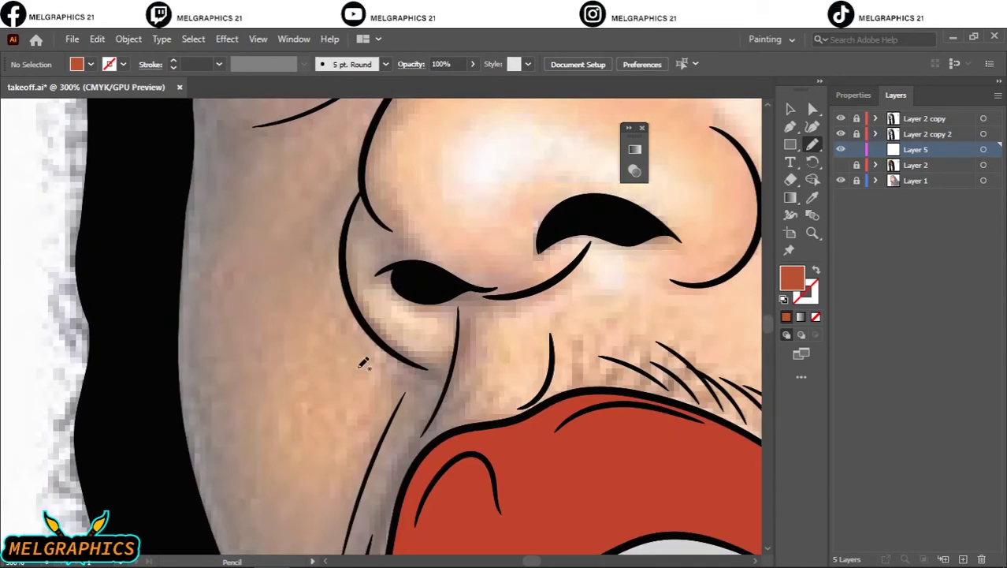
pyautogui.moveTo(424, 428)
pyautogui.mouseDown()
pyautogui.moveTo(436, 408)
pyautogui.moveTo(414, 367)
pyautogui.moveTo(374, 342)
pyautogui.moveTo(337, 266)
pyautogui.moveTo(361, 175)
pyautogui.mouseUp()
pyautogui.moveTo(364, 265)
pyautogui.mouseDown()
pyautogui.moveTo(386, 311)
pyautogui.moveTo(415, 335)
pyautogui.moveTo(434, 325)
pyautogui.moveTo(458, 296)
pyautogui.mouseUp()
pyautogui.moveTo(468, 341)
pyautogui.mouseDown()
pyautogui.moveTo(457, 413)
pyautogui.moveTo(423, 449)
pyautogui.mouseUp()
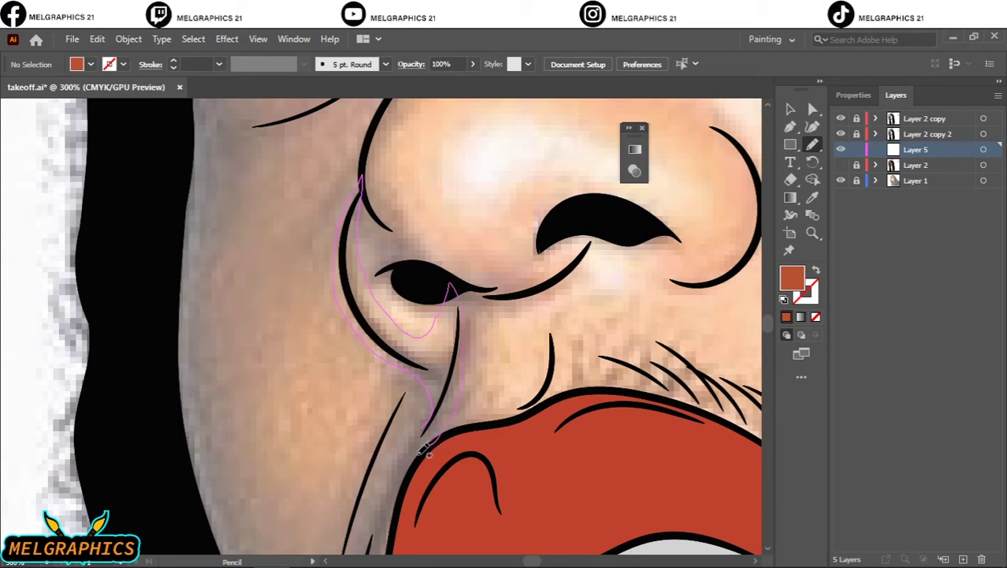
pyautogui.moveTo(459, 314); pyautogui.dragTo(460, 312)
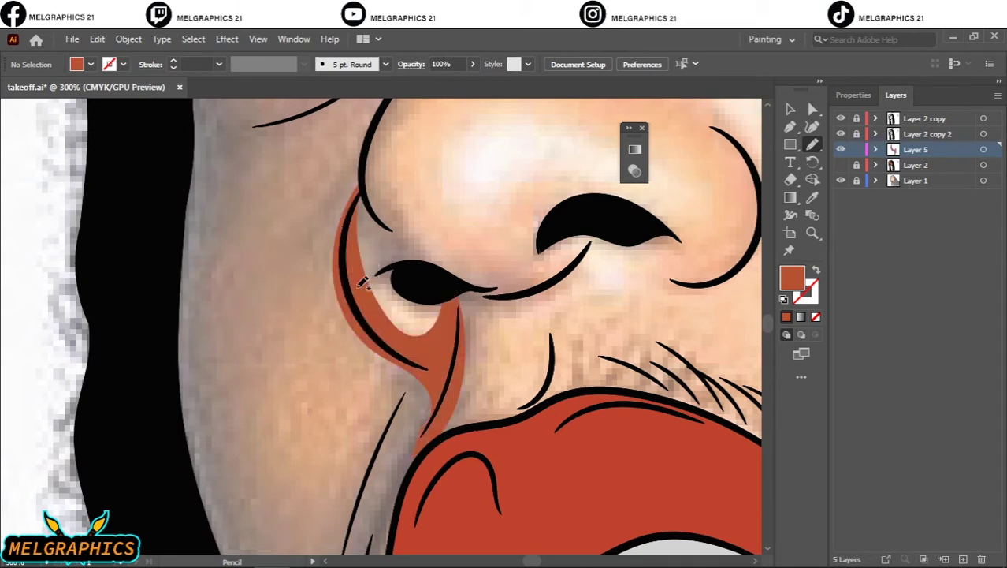
pyautogui.moveTo(362, 287)
pyautogui.mouseDown()
pyautogui.moveTo(358, 253)
pyautogui.moveTo(374, 241)
pyautogui.moveTo(448, 300)
pyautogui.moveTo(507, 300)
pyautogui.moveTo(563, 273)
pyautogui.moveTo(438, 262)
pyautogui.mouseUp()
pyautogui.moveTo(386, 180)
pyautogui.mouseDown()
pyautogui.moveTo(377, 127)
pyautogui.moveTo(348, 239)
pyautogui.moveTo(378, 317)
pyautogui.mouseUp()
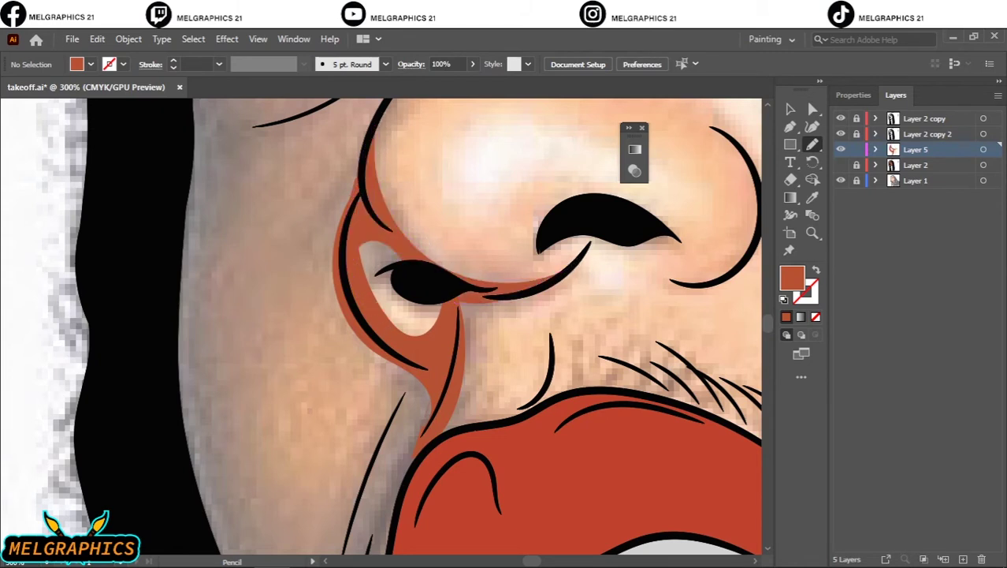
# Step: Draw shadow shapes between the far eyebrow and eyelid crease out to the nose bridge, and around the upper eyelid's outer corner
pyautogui.scroll(-1, 410, 319)
pyautogui.scroll(-3, 410, 319)
pyautogui.scroll(5, 372, 245)
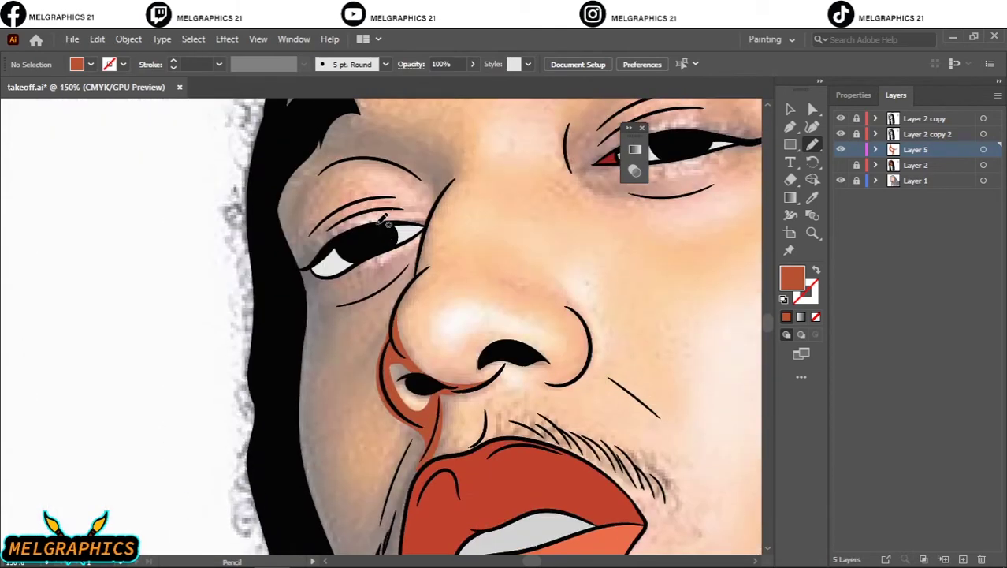
pyautogui.scroll(2, 372, 245)
pyautogui.scroll(-2, 386, 252)
pyautogui.hscroll(-1, 391, 254)
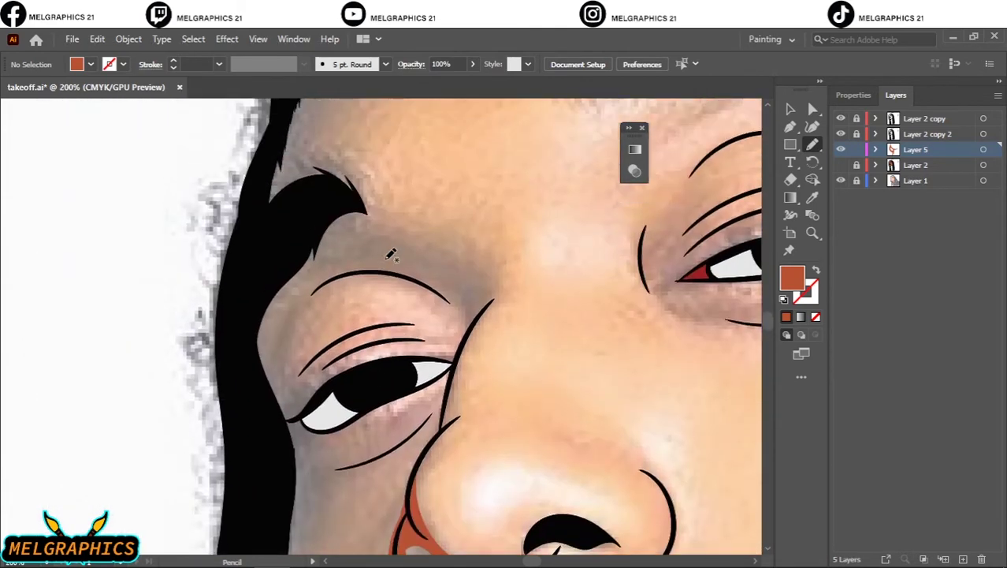
pyautogui.moveTo(242, 331)
pyautogui.mouseDown()
pyautogui.moveTo(261, 379)
pyautogui.moveTo(277, 327)
pyautogui.mouseUp()
pyautogui.moveTo(332, 283)
pyautogui.mouseDown()
pyautogui.moveTo(386, 271)
pyautogui.moveTo(451, 299)
pyautogui.moveTo(467, 330)
pyautogui.moveTo(457, 361)
pyautogui.moveTo(494, 298)
pyautogui.mouseUp()
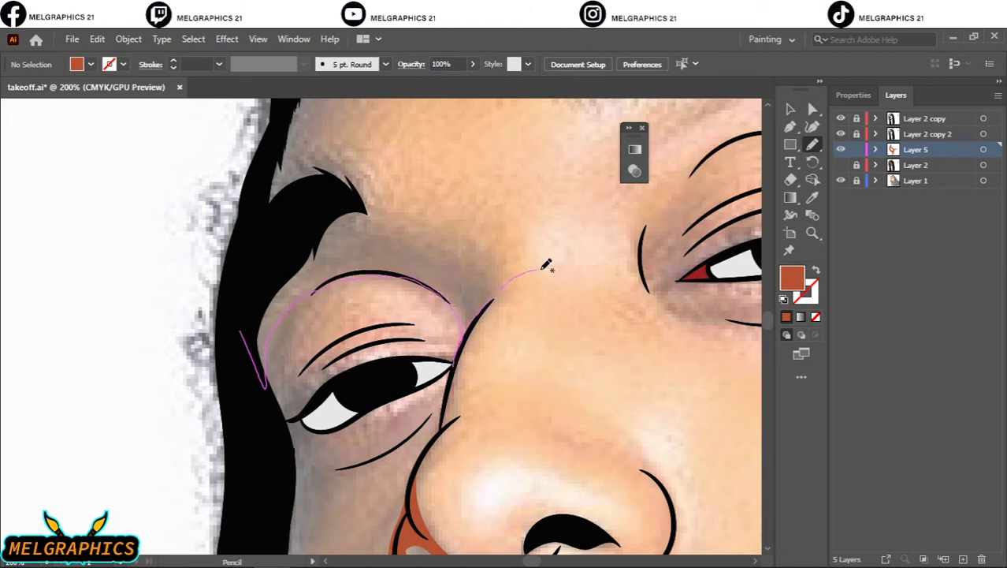
pyautogui.moveTo(541, 269); pyautogui.dragTo(543, 270)
pyautogui.moveTo(437, 226)
pyautogui.mouseDown()
pyautogui.moveTo(351, 204)
pyautogui.moveTo(300, 230)
pyautogui.moveTo(241, 335)
pyautogui.mouseUp()
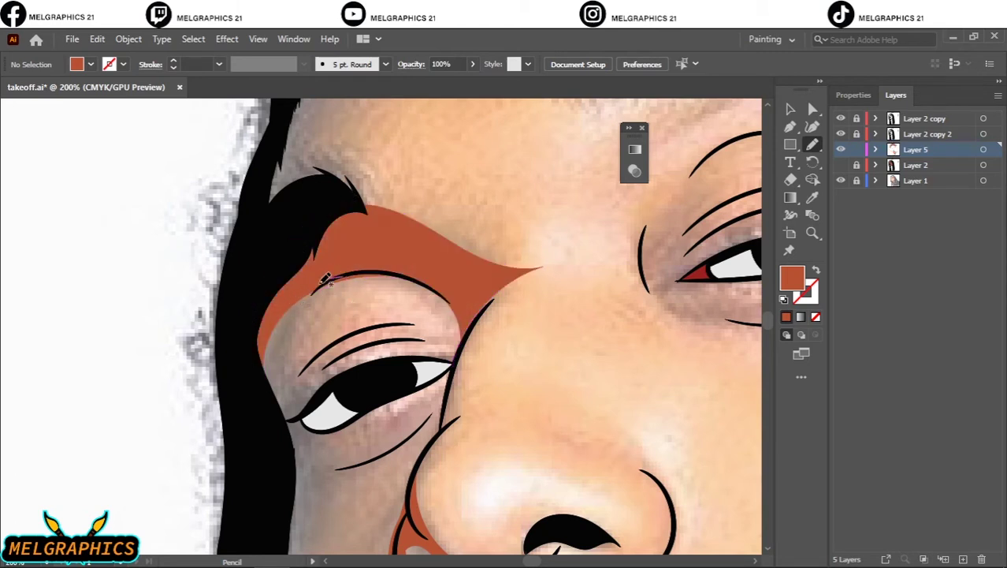
pyautogui.moveTo(321, 282)
pyautogui.mouseDown()
pyautogui.moveTo(285, 345)
pyautogui.moveTo(314, 355)
pyautogui.moveTo(383, 321)
pyautogui.moveTo(468, 341)
pyautogui.moveTo(338, 346)
pyautogui.moveTo(317, 364)
pyautogui.moveTo(320, 382)
pyautogui.moveTo(389, 372)
pyautogui.moveTo(271, 421)
pyautogui.moveTo(244, 374)
pyautogui.moveTo(270, 298)
pyautogui.moveTo(330, 260)
pyautogui.moveTo(403, 256)
pyautogui.mouseUp()
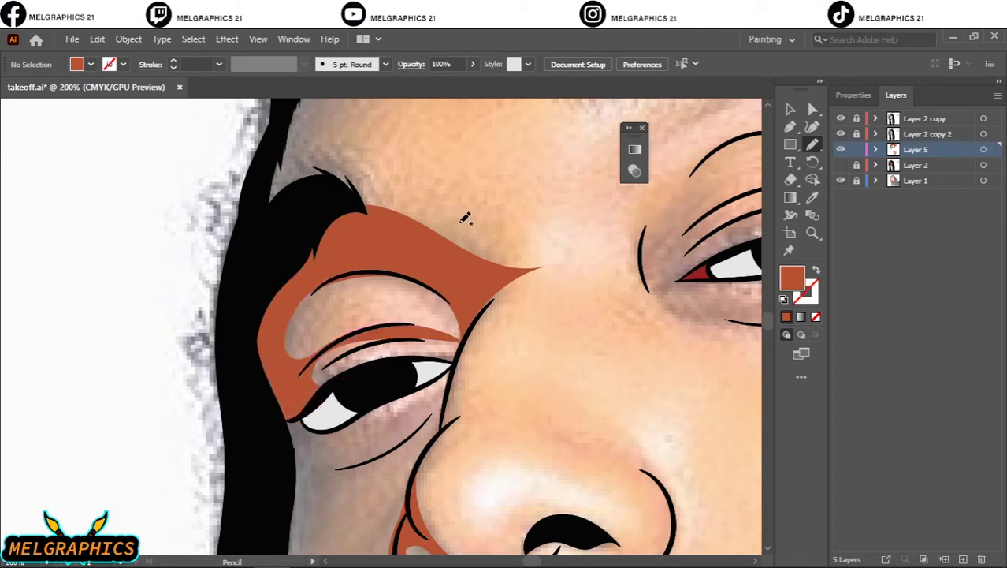
# Step: Draw a shadow shape beneath the far eye, from its outer corner along the under-eye crease to the nose
pyautogui.scroll(-3, 465, 218)
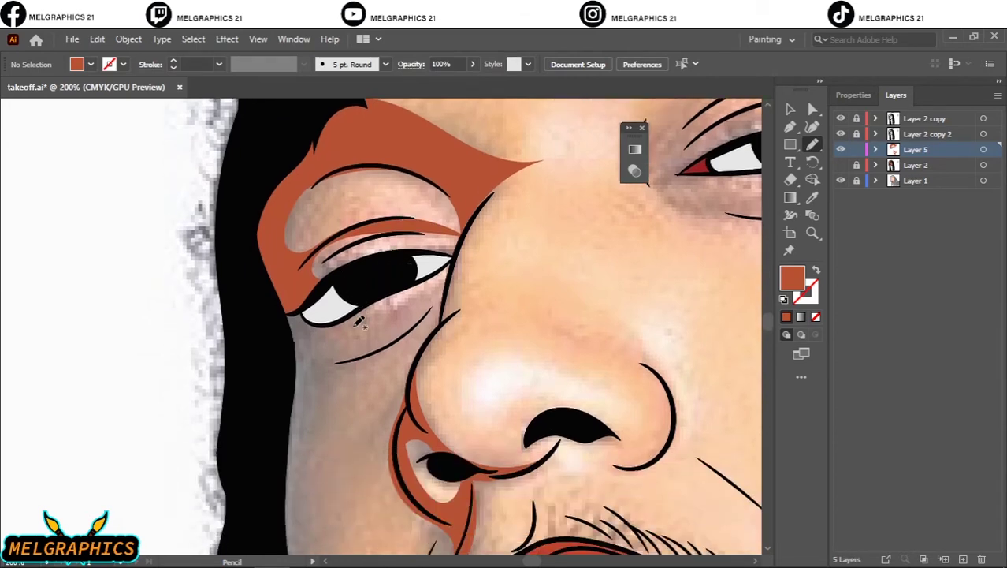
pyautogui.scroll(2, 340, 348)
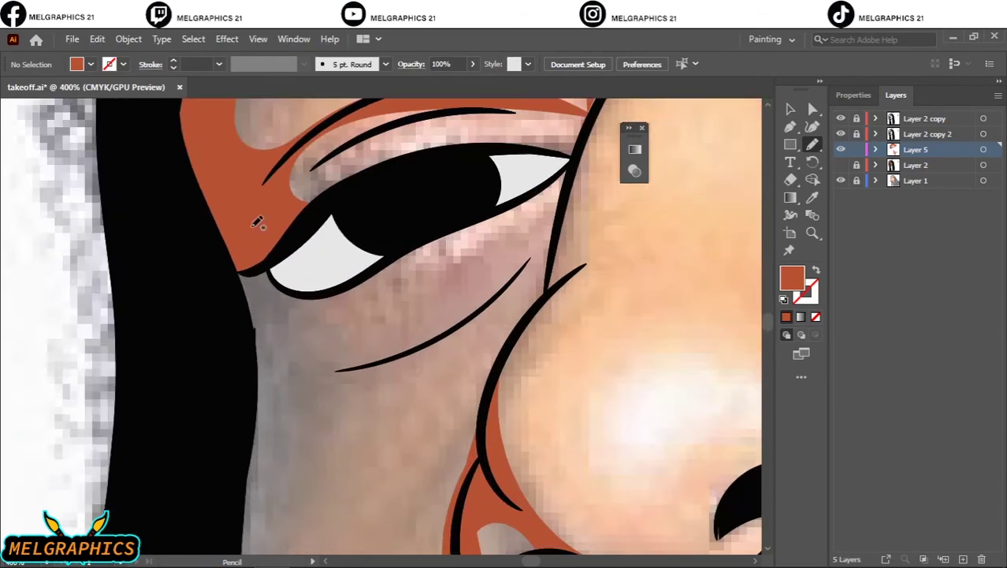
pyautogui.moveTo(215, 258)
pyautogui.mouseDown()
pyautogui.moveTo(254, 427)
pyautogui.moveTo(398, 369)
pyautogui.moveTo(495, 308)
pyautogui.moveTo(543, 266)
pyautogui.moveTo(558, 220)
pyautogui.moveTo(498, 279)
pyautogui.moveTo(413, 329)
pyautogui.moveTo(353, 349)
pyautogui.moveTo(352, 290)
pyautogui.moveTo(435, 236)
pyautogui.moveTo(338, 260)
pyautogui.moveTo(248, 254)
pyautogui.moveTo(215, 189)
pyautogui.mouseUp()
# Step: Draw a shadow shape along the hair edge of the far cheek, curving back up beside the mouth to the nostril
pyautogui.scroll(-2, 99, 238)
pyautogui.scroll(-3, 203, 257)
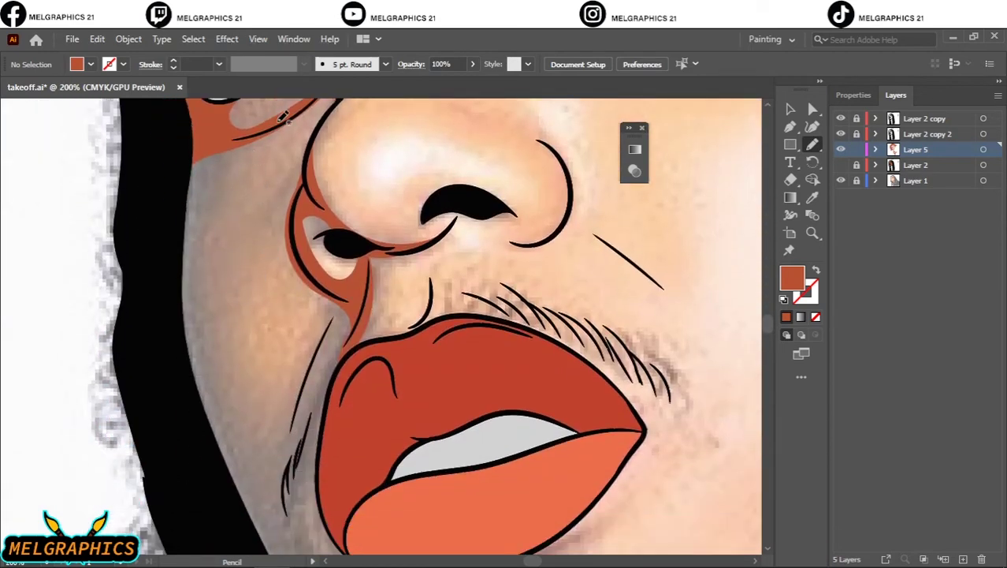
pyautogui.moveTo(289, 116)
pyautogui.mouseDown()
pyautogui.moveTo(219, 210)
pyautogui.moveTo(207, 268)
pyautogui.moveTo(232, 387)
pyautogui.moveTo(274, 403)
pyautogui.mouseUp()
pyautogui.moveTo(334, 281)
pyautogui.mouseDown()
pyautogui.moveTo(287, 527)
pyautogui.moveTo(225, 518)
pyautogui.moveTo(178, 445)
pyautogui.moveTo(163, 350)
pyautogui.moveTo(170, 209)
pyautogui.moveTo(191, 161)
pyautogui.moveTo(213, 142)
pyautogui.moveTo(282, 124)
pyautogui.moveTo(307, 144)
pyautogui.mouseUp()
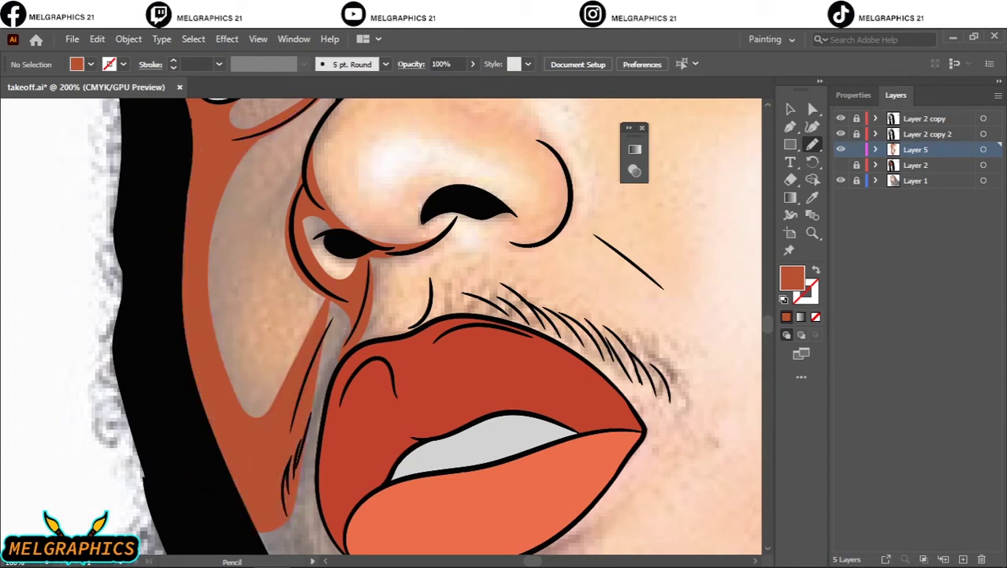
# Step: Draw a shadow shape under the lower lip and down the jaw to the beard, and fill the gap beside the lips
pyautogui.scroll(-2, 244, 313)
pyautogui.scroll(-1, 261, 236)
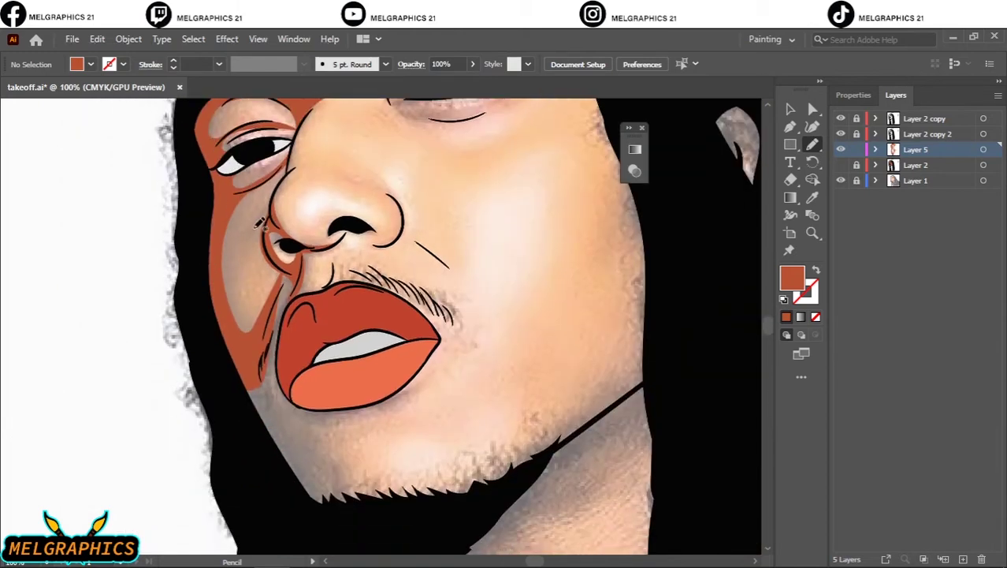
pyautogui.scroll(-2, 260, 244)
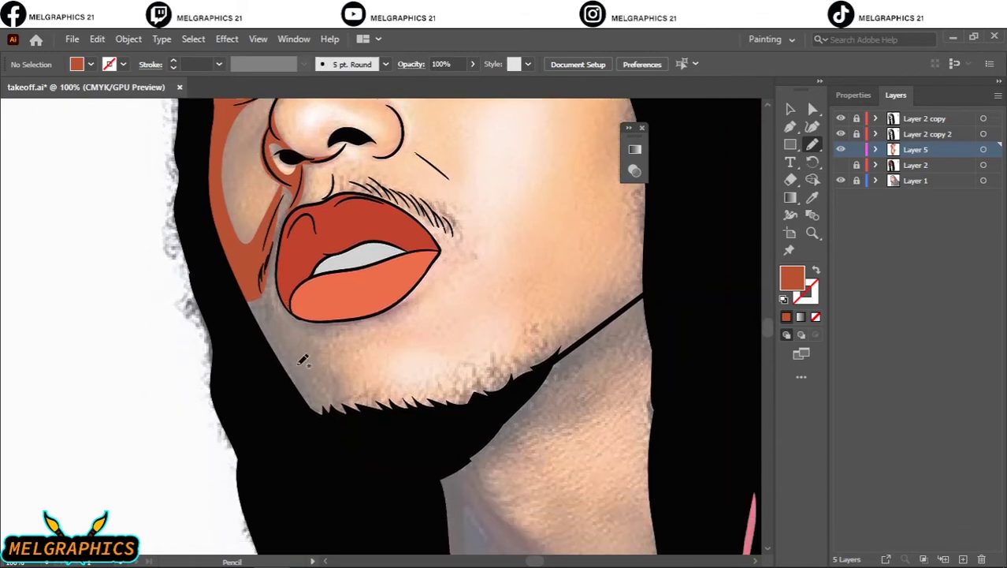
pyautogui.scroll(2, 307, 374)
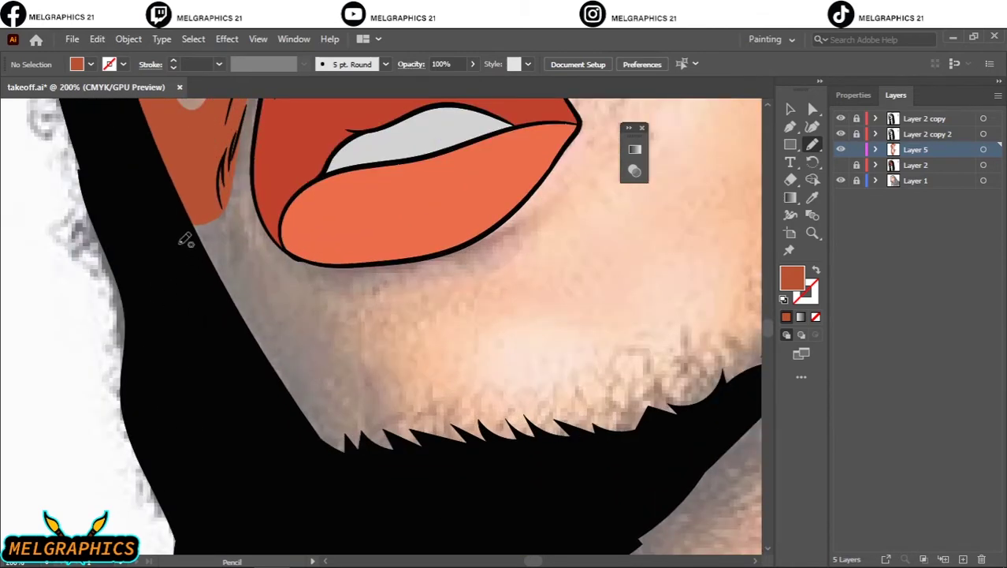
pyautogui.moveTo(164, 226)
pyautogui.mouseDown()
pyautogui.moveTo(263, 370)
pyautogui.moveTo(386, 486)
pyautogui.moveTo(473, 453)
pyautogui.moveTo(393, 422)
pyautogui.moveTo(321, 324)
pyautogui.moveTo(416, 292)
pyautogui.moveTo(527, 220)
pyautogui.moveTo(394, 265)
pyautogui.moveTo(276, 229)
pyautogui.moveTo(162, 176)
pyautogui.moveTo(167, 232)
pyautogui.mouseUp()
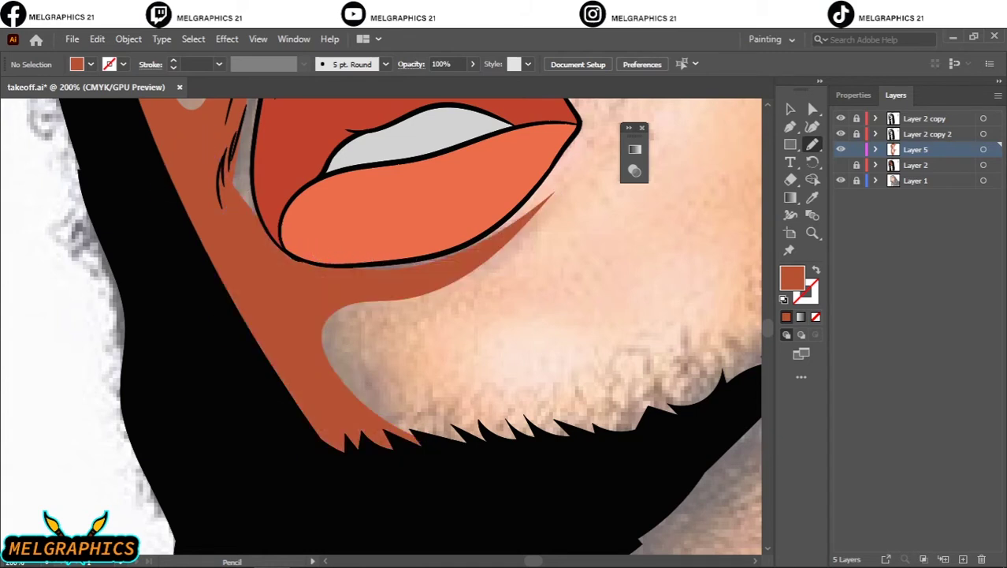
pyautogui.scroll(5, 199, 260)
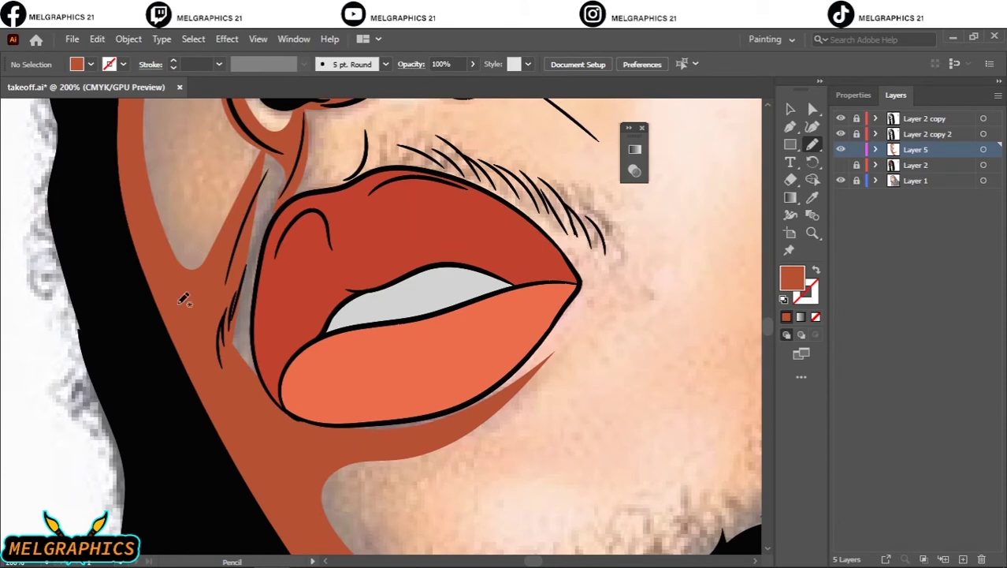
pyautogui.moveTo(209, 307)
pyautogui.mouseDown()
pyautogui.moveTo(249, 384)
pyautogui.moveTo(273, 335)
pyautogui.moveTo(266, 255)
pyautogui.moveTo(285, 156)
pyautogui.moveTo(267, 152)
pyautogui.moveTo(249, 184)
pyautogui.moveTo(215, 346)
pyautogui.mouseUp()
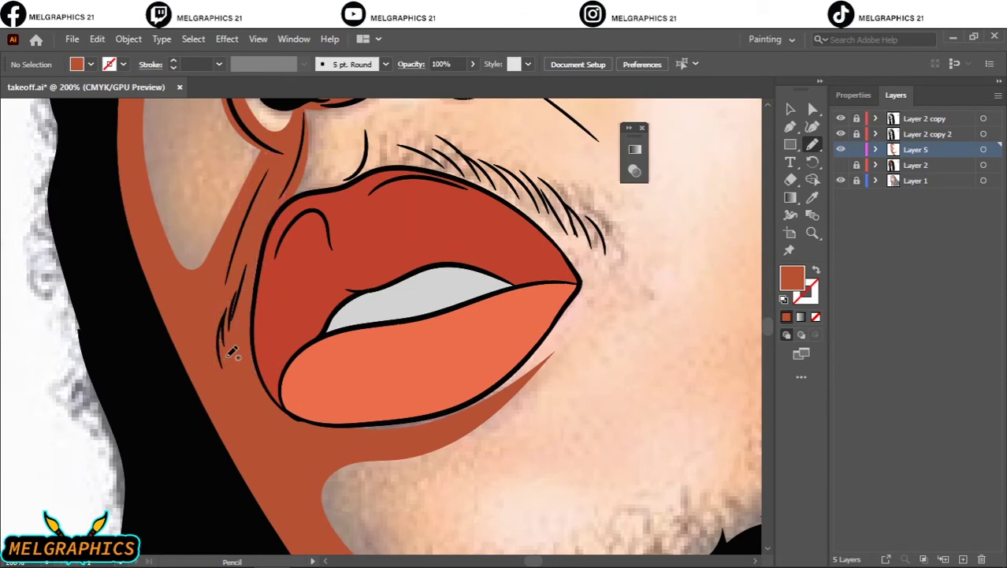
# Step: Compare the shadow shapes over the flat skin of Layer 2 with and without the Layer 1 photo, leaving Layer 2 hidden
pyautogui.scroll(-4, 231, 352)
pyautogui.scroll(2, 544, 219)
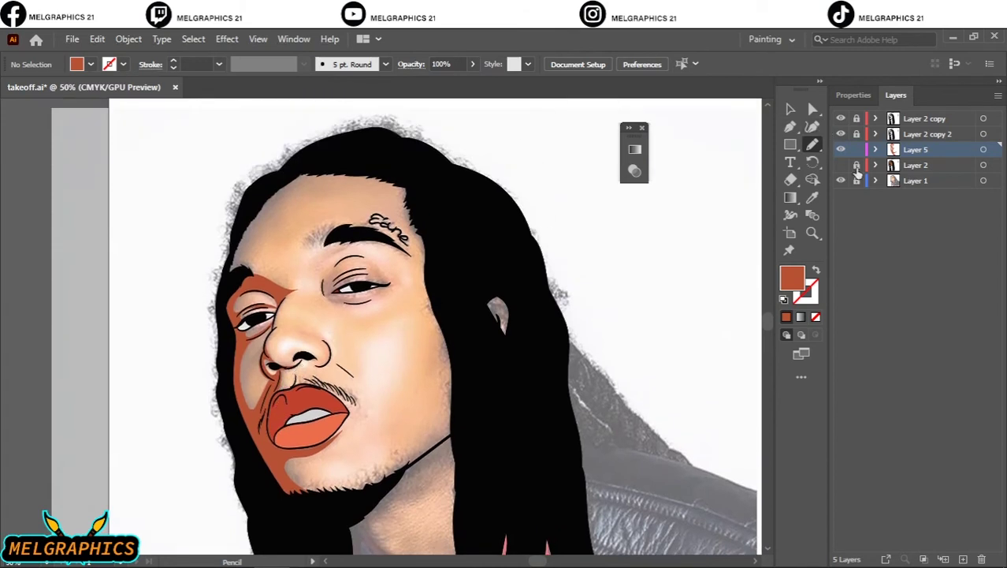
pyautogui.click(841, 166)
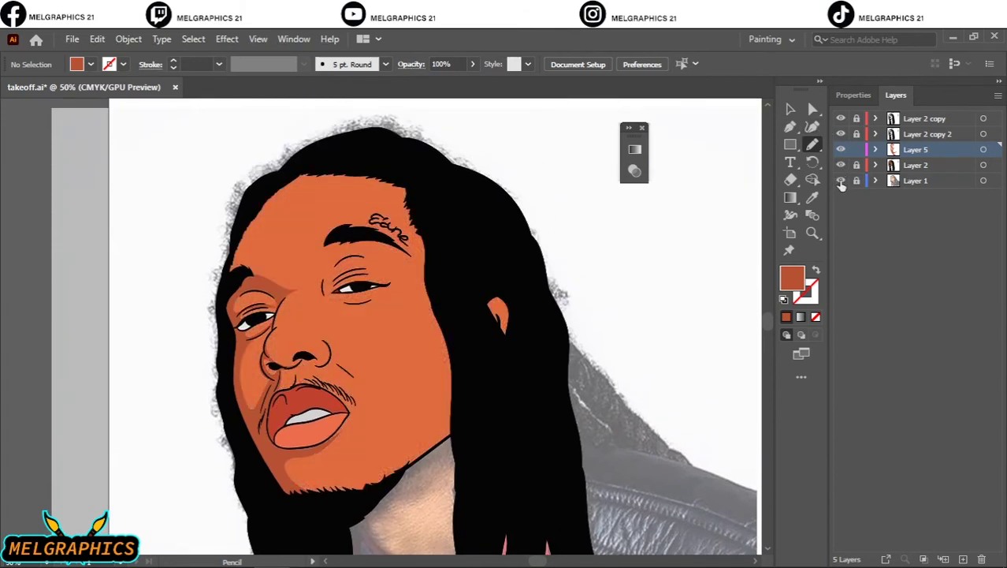
pyautogui.click(841, 180)
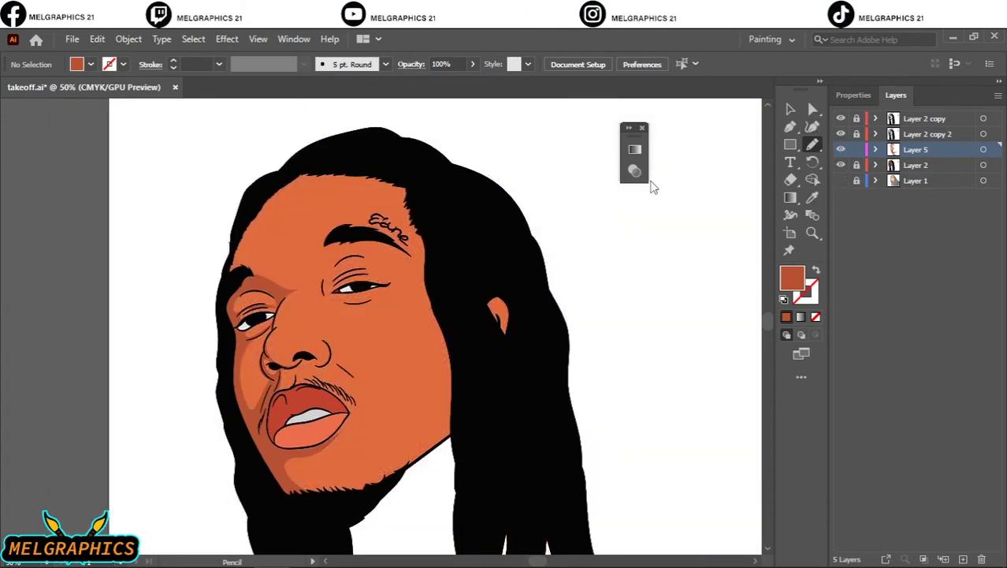
pyautogui.scroll(-2, 589, 231)
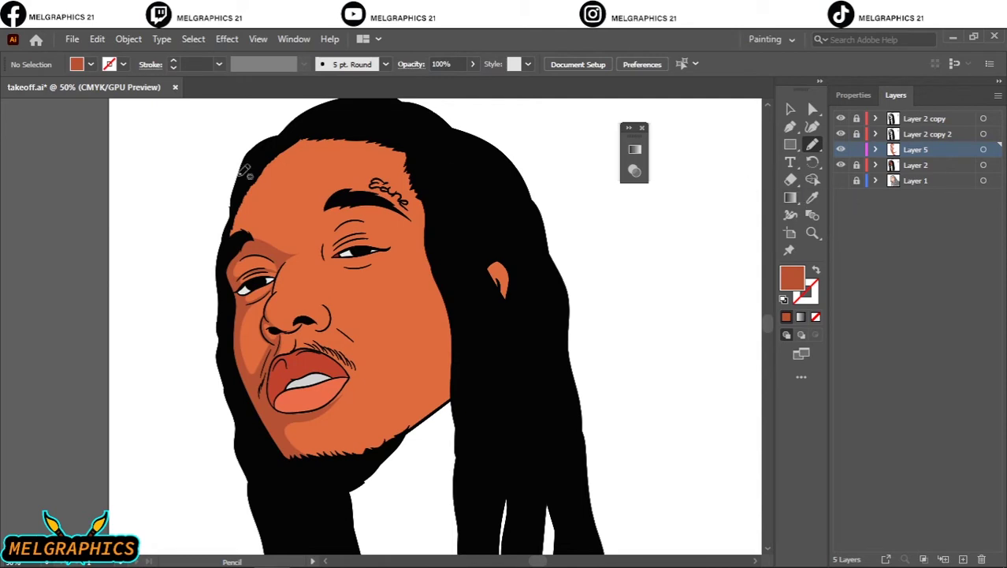
pyautogui.click(841, 181)
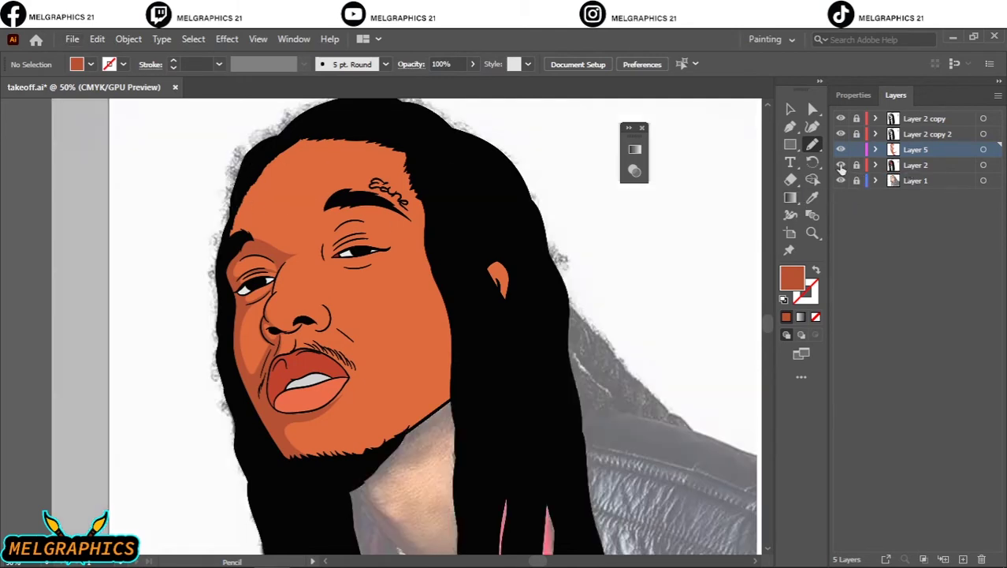
pyautogui.click(841, 165)
# Step: Draw shadow shapes along the forehead's hairline down to and around the top of the far eyebrow
pyautogui.scroll(3, 226, 212)
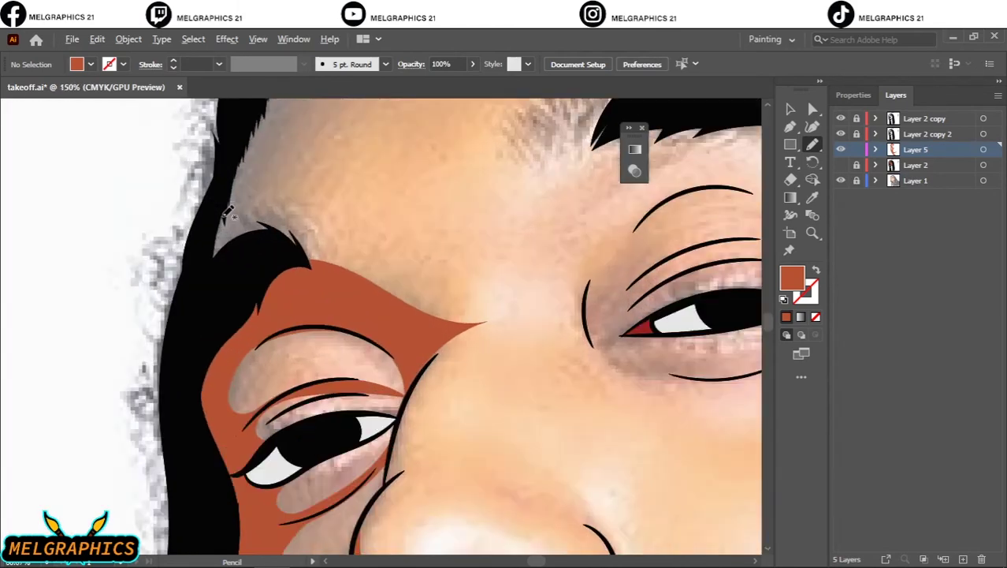
pyautogui.scroll(-3, 229, 211)
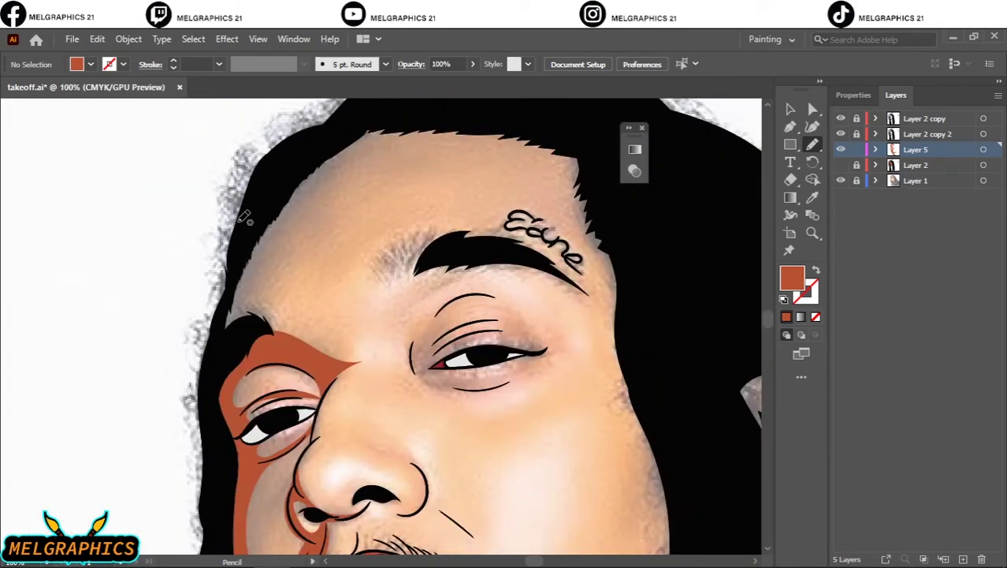
pyautogui.moveTo(279, 341)
pyautogui.mouseDown()
pyautogui.moveTo(250, 347)
pyautogui.moveTo(279, 344)
pyautogui.mouseUp()
pyautogui.moveTo(261, 309)
pyautogui.mouseDown()
pyautogui.moveTo(253, 281)
pyautogui.moveTo(327, 175)
pyautogui.moveTo(421, 116)
pyautogui.moveTo(350, 134)
pyautogui.moveTo(284, 196)
pyautogui.moveTo(218, 336)
pyautogui.moveTo(231, 349)
pyautogui.moveTo(282, 338)
pyautogui.mouseUp()
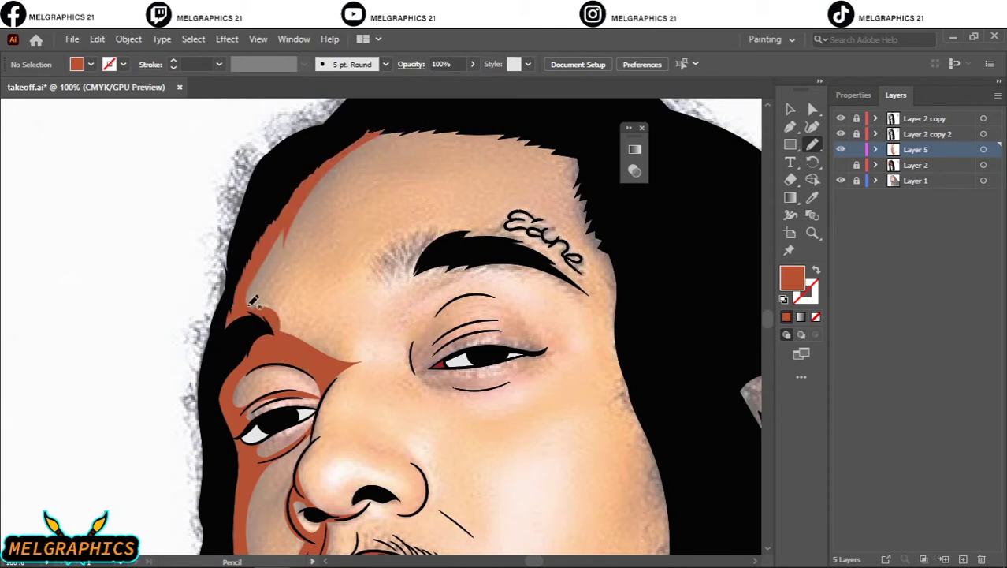
pyautogui.moveTo(241, 282)
pyautogui.mouseDown()
pyautogui.moveTo(249, 331)
pyautogui.moveTo(280, 345)
pyautogui.moveTo(267, 320)
pyautogui.moveTo(280, 249)
pyautogui.moveTo(289, 267)
pyautogui.moveTo(305, 211)
pyautogui.moveTo(360, 146)
pyautogui.moveTo(420, 126)
pyautogui.moveTo(341, 143)
pyautogui.moveTo(271, 214)
pyautogui.moveTo(241, 282)
pyautogui.mouseUp()
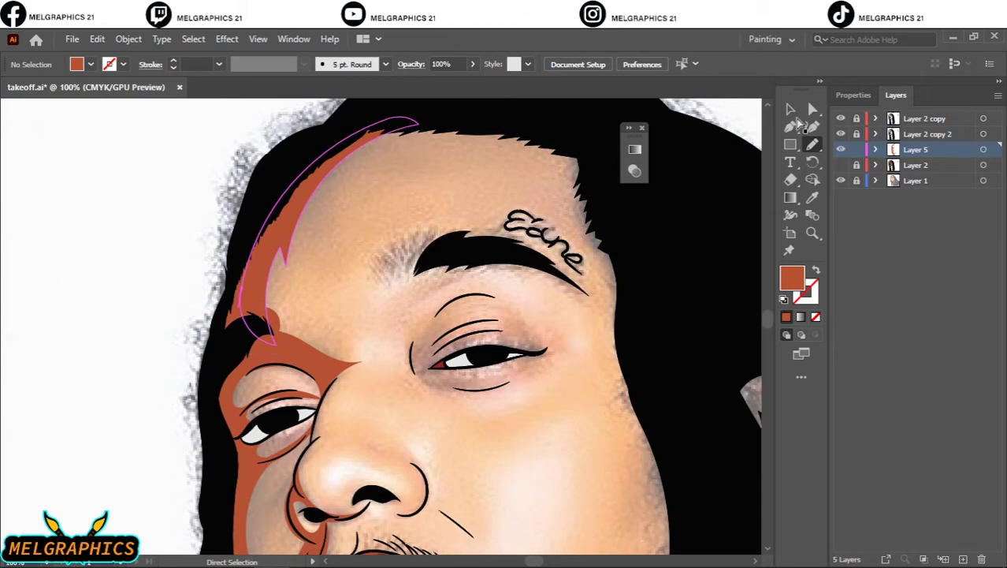
pyautogui.hotkey('ctrl', 'p')
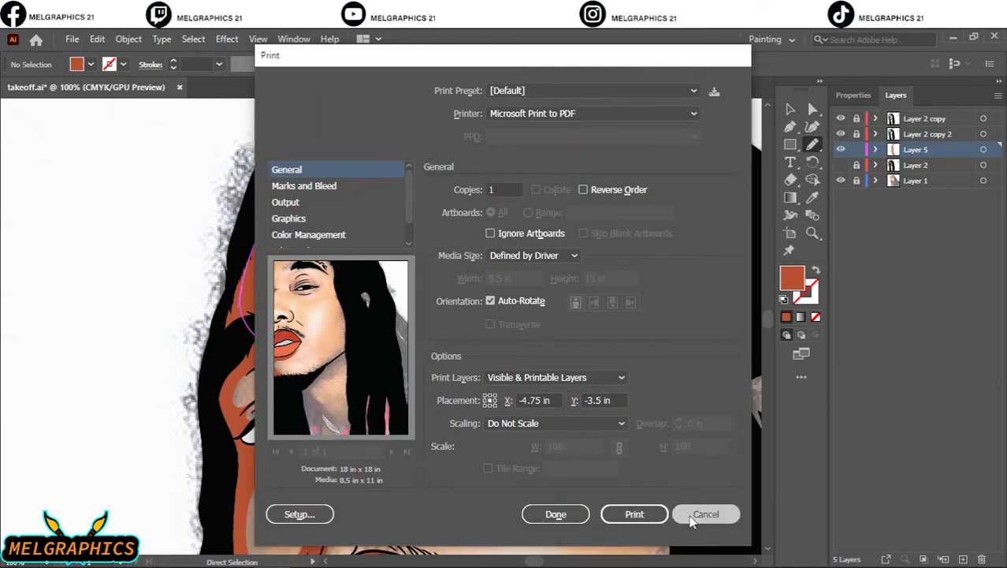
pyautogui.click(704, 514)
# Step: Examine the shadow shapes on the whole portrait against the reference photo
pyautogui.scroll(-1, 392, 188)
pyautogui.hotkey('ctrl', '-')
pyautogui.hotkey('ctrl', '-')
pyautogui.hotkey('ctrl', '-')
pyautogui.hotkey('ctrl', '-')
pyautogui.hotkey('ctrl', '+')
pyautogui.hotkey('ctrl', '+')
pyautogui.hotkey('ctrl', '+')
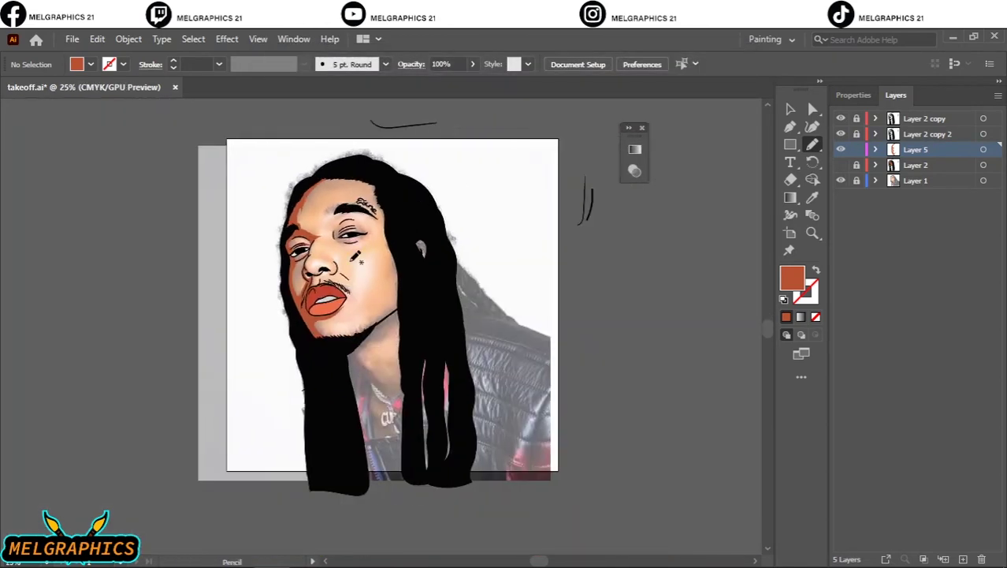
# Step: Draw a narrow shadow shape inside the nose outline on the far-eye side, from the bridge down to the nostril
pyautogui.scroll(-3, 352, 263)
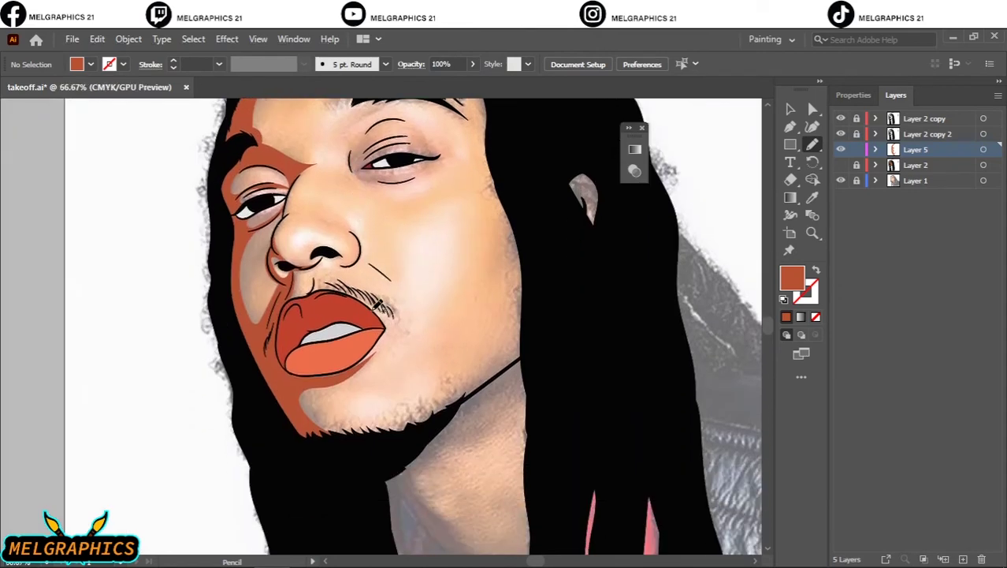
pyautogui.scroll(3, 340, 251)
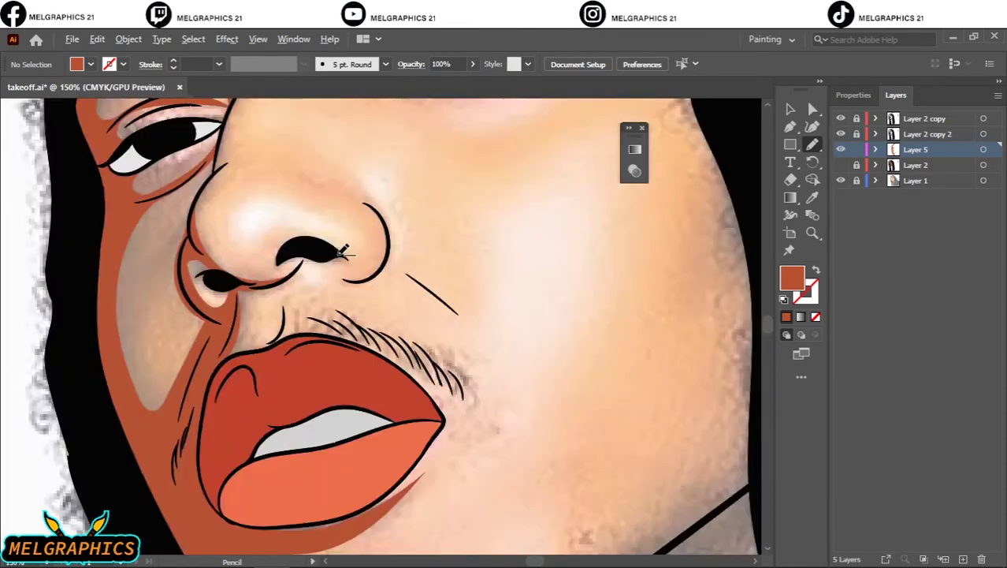
pyautogui.scroll(4, 351, 256)
pyautogui.scroll(2, 357, 260)
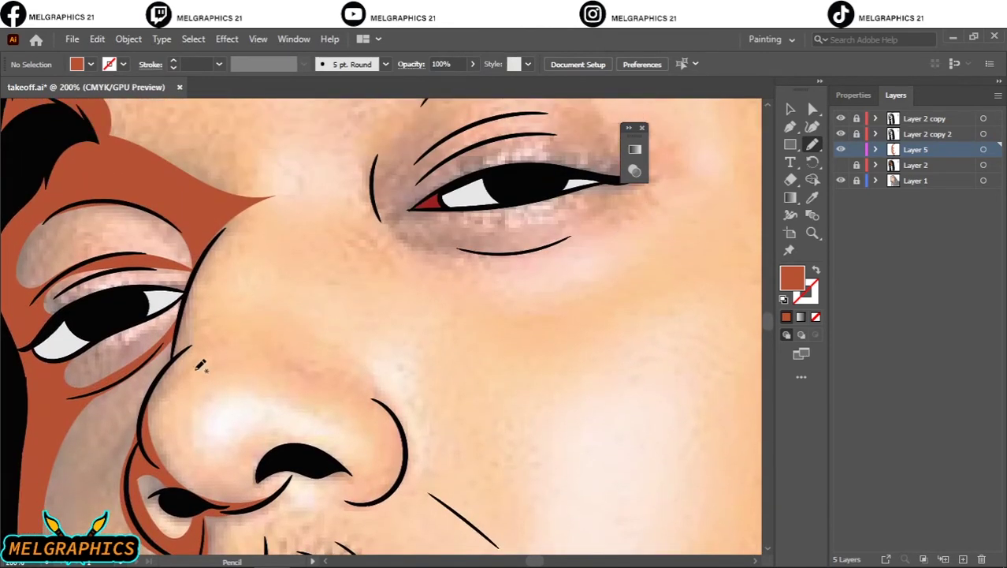
pyautogui.scroll(2, 149, 432)
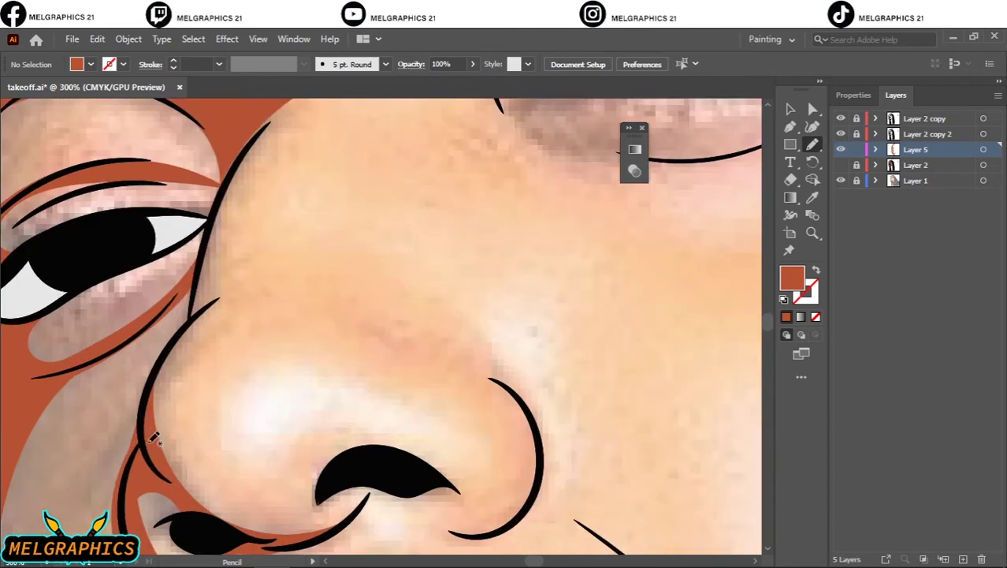
pyautogui.moveTo(153, 440); pyautogui.dragTo(189, 484)
pyautogui.moveTo(231, 298)
pyautogui.mouseDown()
pyautogui.moveTo(195, 320)
pyautogui.moveTo(149, 386)
pyautogui.moveTo(141, 426)
pyautogui.moveTo(167, 471)
pyautogui.mouseUp()
pyautogui.scroll(-3, 281, 322)
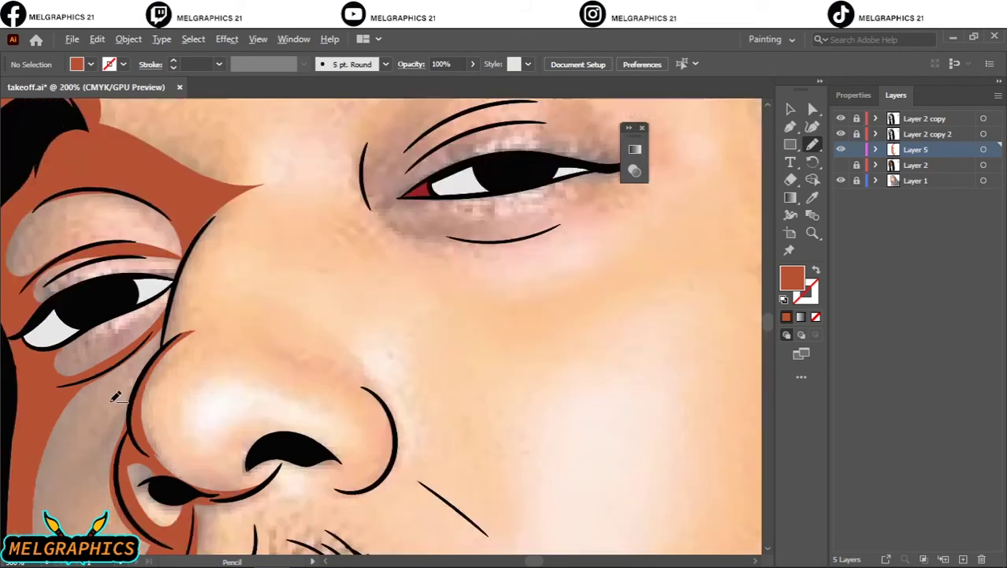
# Step: Draw a shadow shape around the near eye, covering the inner corner, the eyelid creases and the area under the eye
pyautogui.scroll(3, 281, 321)
pyautogui.scroll(-2, 281, 322)
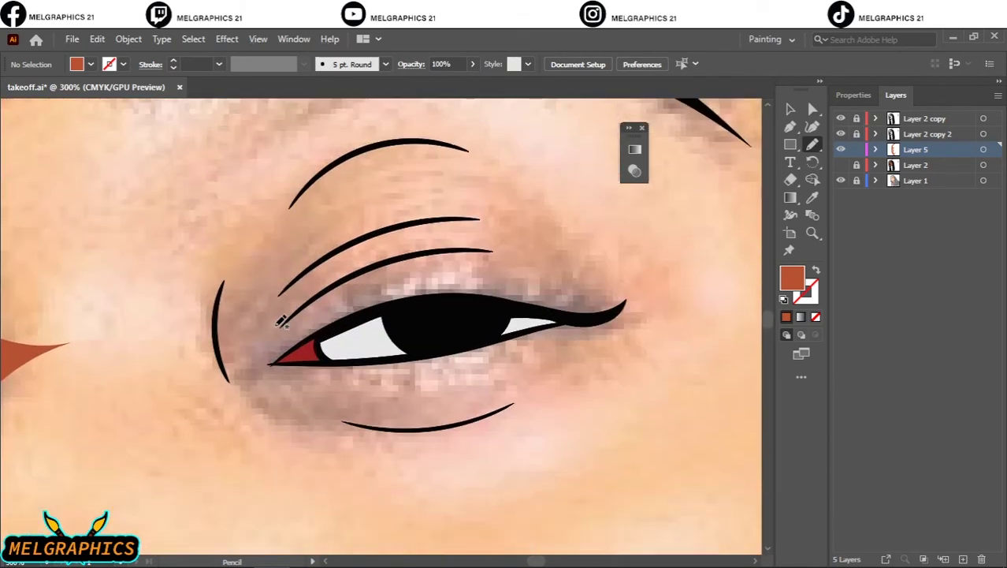
pyautogui.moveTo(232, 372)
pyautogui.mouseDown()
pyautogui.moveTo(212, 311)
pyautogui.moveTo(226, 268)
pyautogui.moveTo(271, 204)
pyautogui.moveTo(326, 161)
pyautogui.moveTo(400, 144)
pyautogui.moveTo(470, 148)
pyautogui.moveTo(339, 192)
pyautogui.mouseUp()
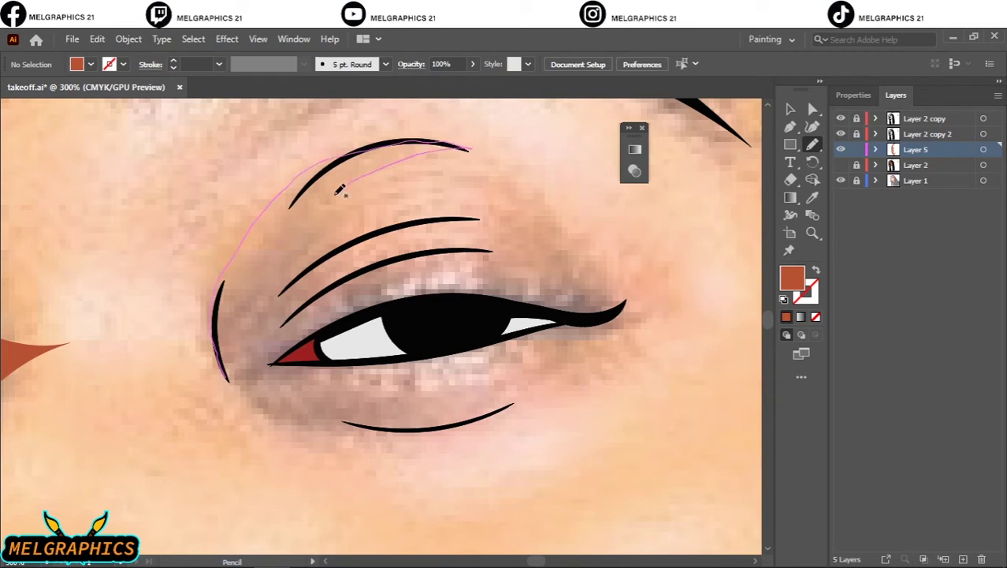
pyautogui.moveTo(257, 289)
pyautogui.mouseDown()
pyautogui.moveTo(393, 212)
pyautogui.moveTo(476, 207)
pyautogui.moveTo(534, 225)
pyautogui.moveTo(452, 224)
pyautogui.moveTo(384, 247)
pyautogui.moveTo(304, 294)
pyautogui.mouseUp()
pyautogui.moveTo(425, 277)
pyautogui.mouseDown()
pyautogui.moveTo(613, 300)
pyautogui.moveTo(410, 328)
pyautogui.moveTo(360, 346)
pyautogui.moveTo(326, 384)
pyautogui.moveTo(419, 405)
pyautogui.moveTo(499, 408)
pyautogui.moveTo(546, 392)
pyautogui.moveTo(483, 425)
pyautogui.moveTo(385, 449)
pyautogui.moveTo(295, 444)
pyautogui.moveTo(238, 416)
pyautogui.moveTo(220, 308)
pyautogui.mouseUp()
pyautogui.moveTo(275, 254); pyautogui.dragTo(276, 255)
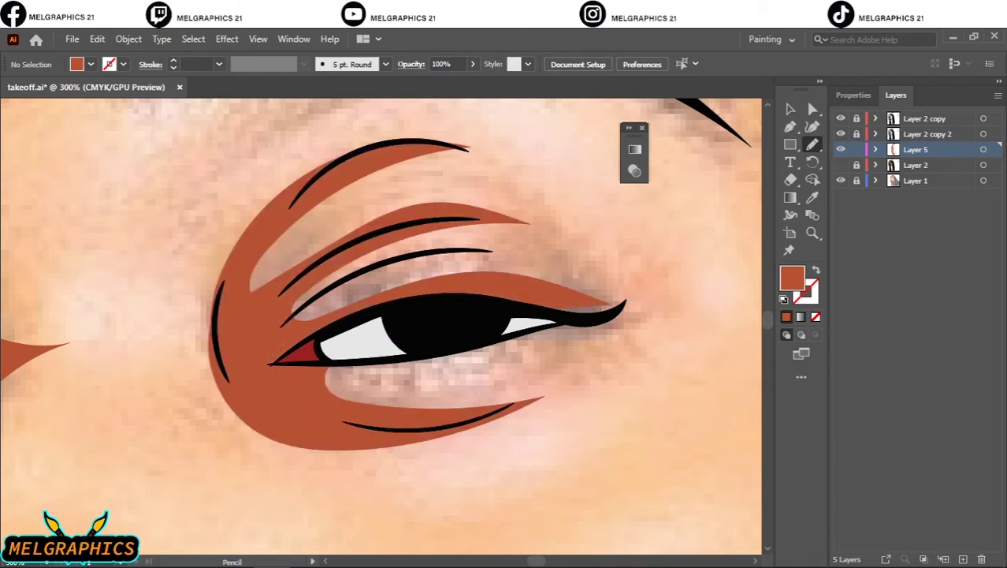
# Step: Show Layer 2 and hide Layer 1 to examine the shadow shapes over the flat skin of the whole face
pyautogui.hotkey('ctrl', '-')
pyautogui.hotkey('ctrl', '-')
pyautogui.hotkey('ctrl', '-')
pyautogui.hotkey('ctrl', '-')
pyautogui.hotkey('ctrl', '-')
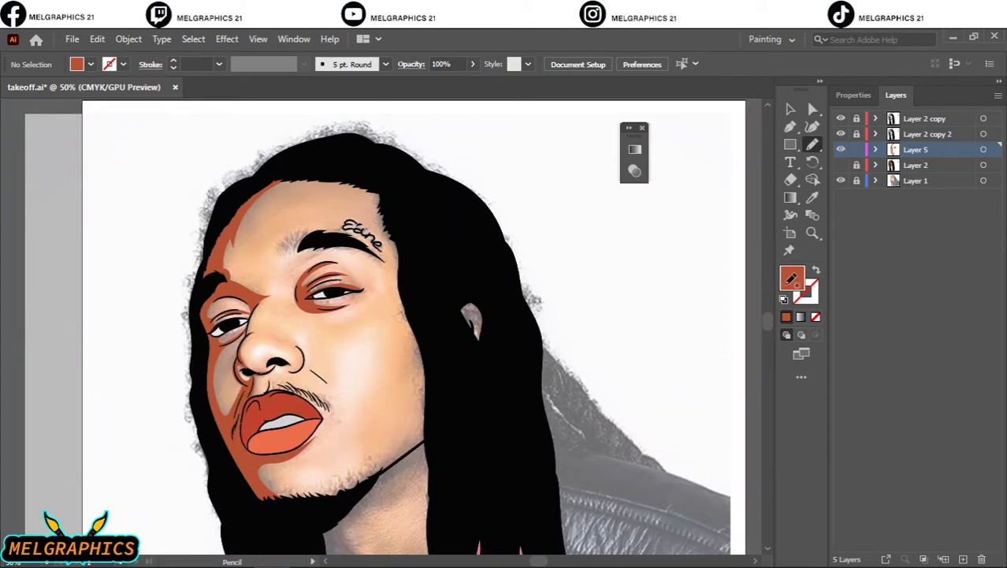
pyautogui.click(841, 165)
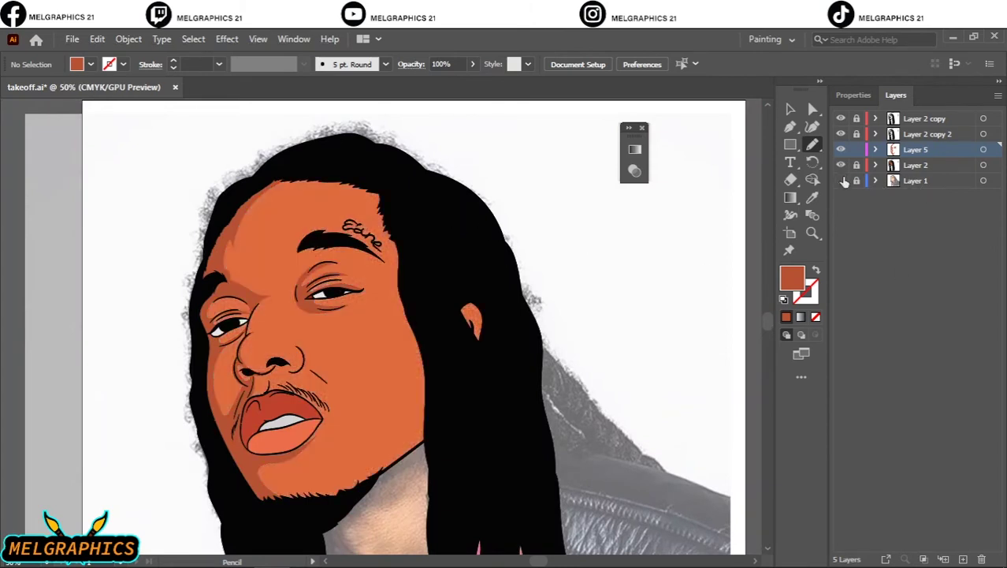
pyautogui.click(840, 180)
pyautogui.hscroll(-3, 396, 362)
pyautogui.scroll(-3, 397, 363)
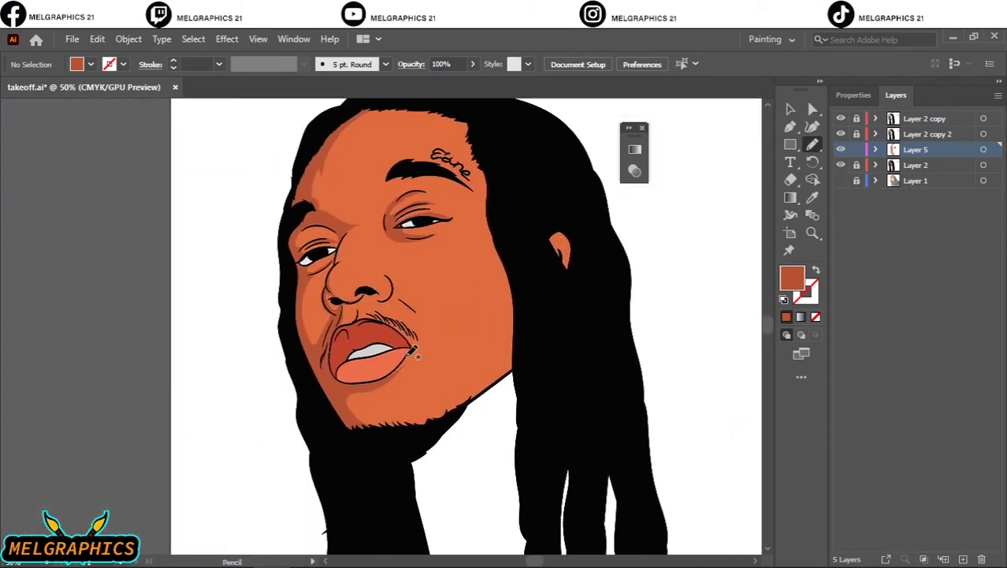
# Step: Switch back from Layer 2 to the Layer 1 photo and draw a pointed shadow shape on the cheek along the hair
pyautogui.scroll(1, 473, 280)
pyautogui.scroll(2, 473, 280)
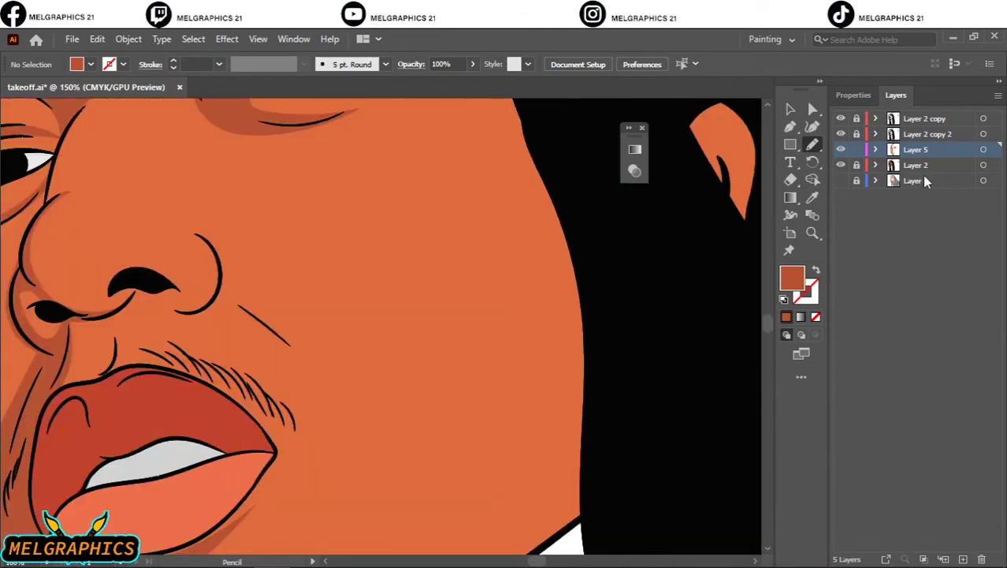
pyautogui.click(840, 165)
pyautogui.click(840, 181)
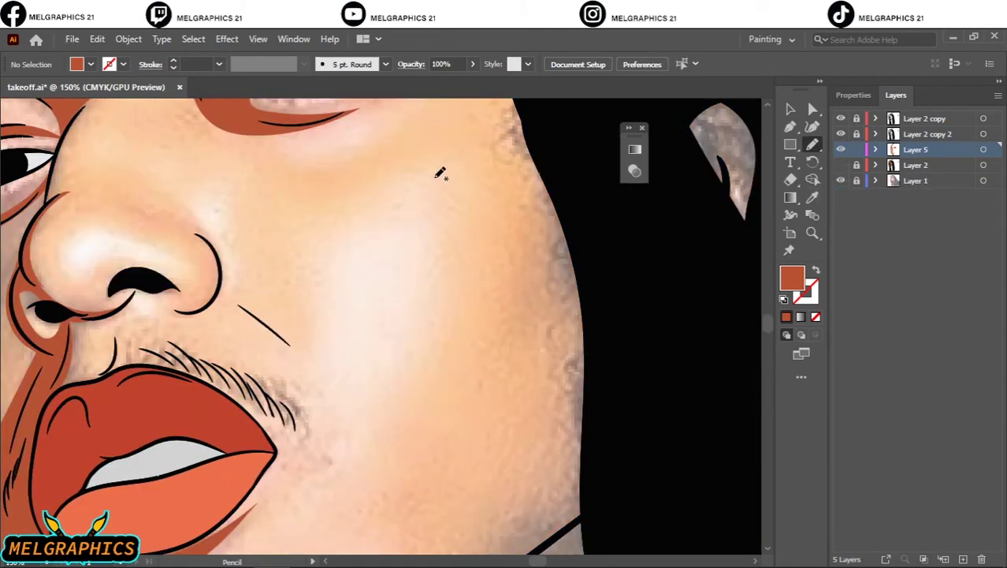
pyautogui.moveTo(538, 167)
pyautogui.mouseDown()
pyautogui.moveTo(561, 203)
pyautogui.moveTo(571, 260)
pyautogui.moveTo(563, 314)
pyautogui.moveTo(510, 449)
pyautogui.moveTo(594, 369)
pyautogui.moveTo(614, 269)
pyautogui.moveTo(576, 168)
pyautogui.moveTo(548, 126)
pyautogui.mouseUp()
pyautogui.scroll(-3, 607, 296)
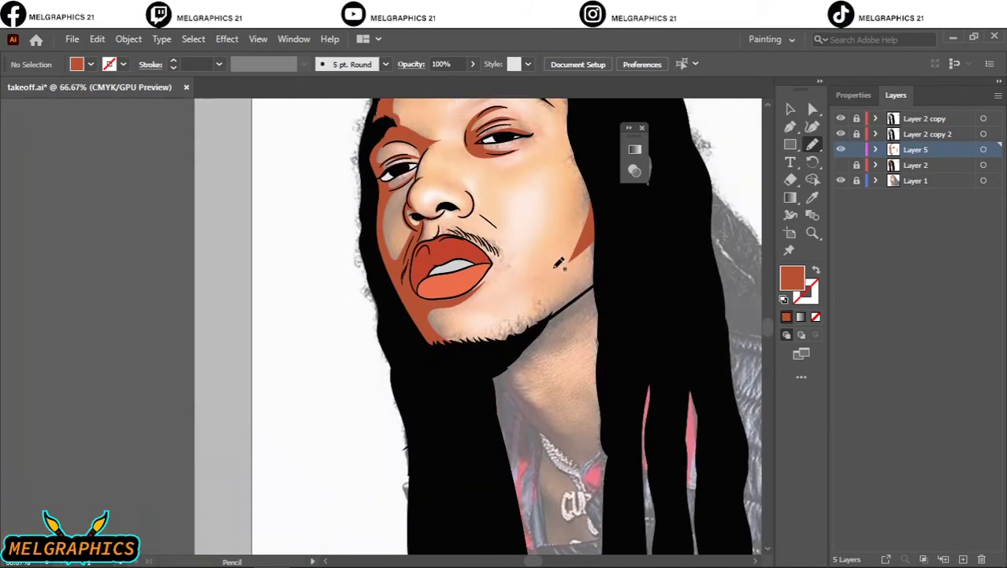
# Step: Extend the cheek shadow down beside the hair and along the jawline to the beard, with a rounded inner edge
pyautogui.scroll(5, 607, 295)
pyautogui.scroll(-3, 609, 293)
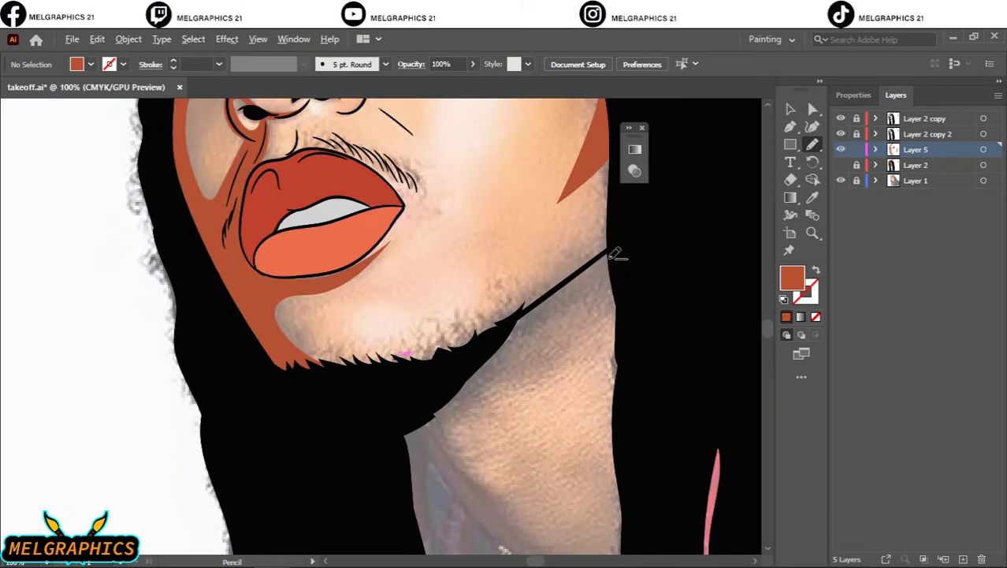
pyautogui.scroll(2, 614, 252)
pyautogui.hscroll(2, 337, 209)
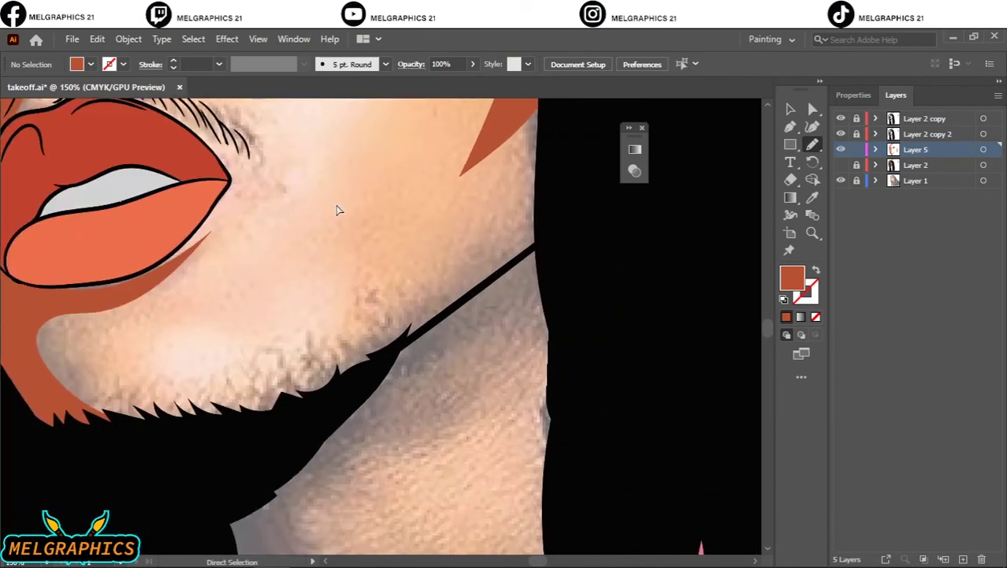
pyautogui.scroll(2, 340, 201)
pyautogui.moveTo(483, 203)
pyautogui.mouseDown()
pyautogui.moveTo(494, 192)
pyautogui.moveTo(505, 199)
pyautogui.moveTo(511, 233)
pyautogui.moveTo(481, 319)
pyautogui.moveTo(391, 405)
pyautogui.moveTo(526, 308)
pyautogui.moveTo(550, 148)
pyautogui.moveTo(525, 199)
pyautogui.moveTo(502, 199)
pyautogui.mouseUp()
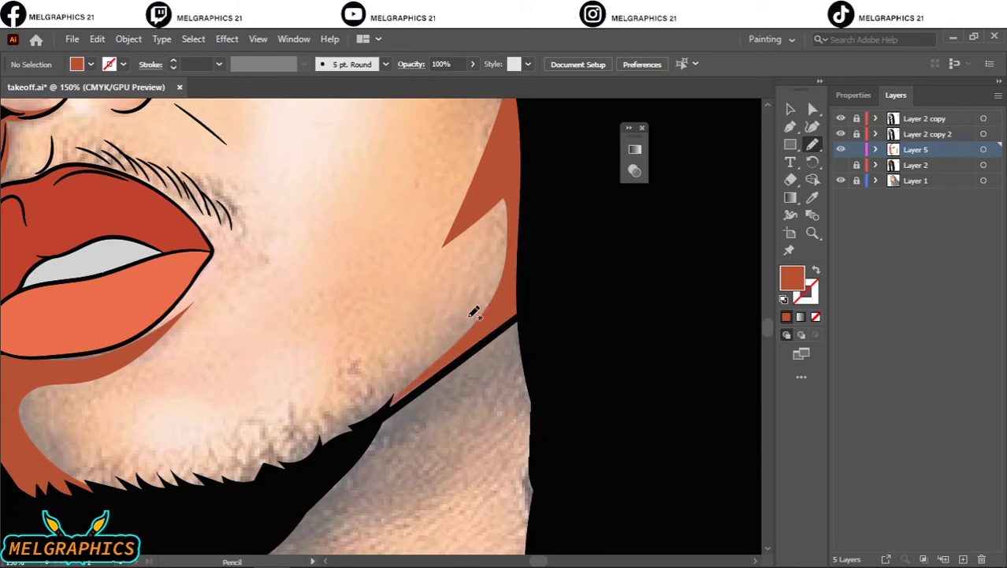
pyautogui.moveTo(469, 337)
pyautogui.mouseDown()
pyautogui.moveTo(501, 252)
pyautogui.moveTo(434, 250)
pyautogui.moveTo(499, 188)
pyautogui.moveTo(528, 265)
pyautogui.moveTo(498, 321)
pyautogui.mouseUp()
pyautogui.press('ctrl')
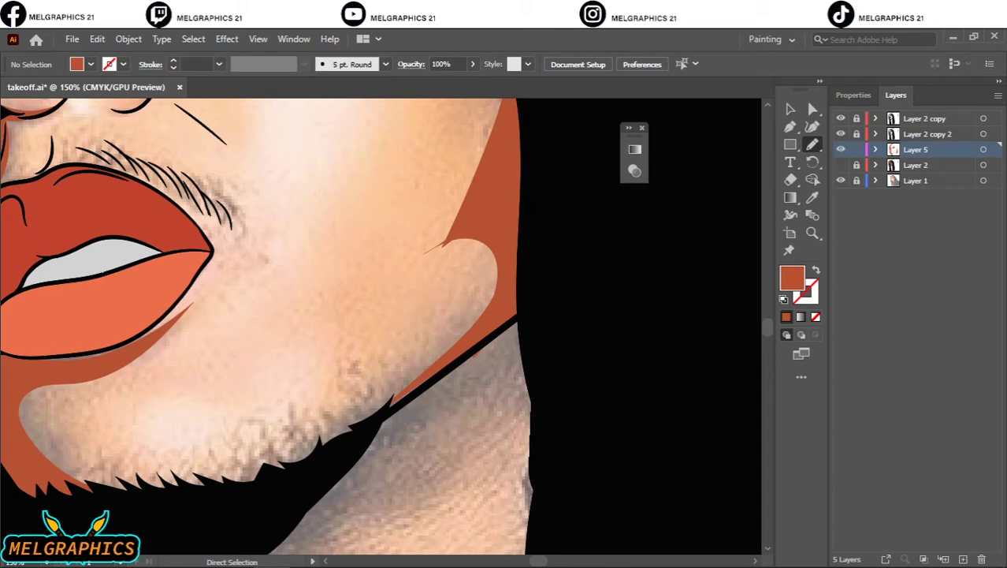
pyautogui.hotkey('ctrl', 'p')
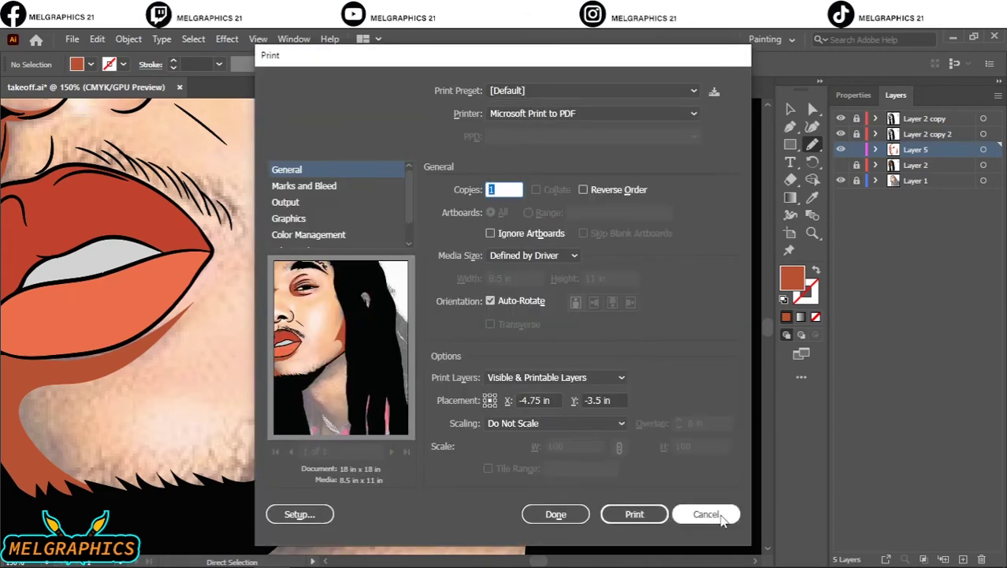
pyautogui.click(685, 522)
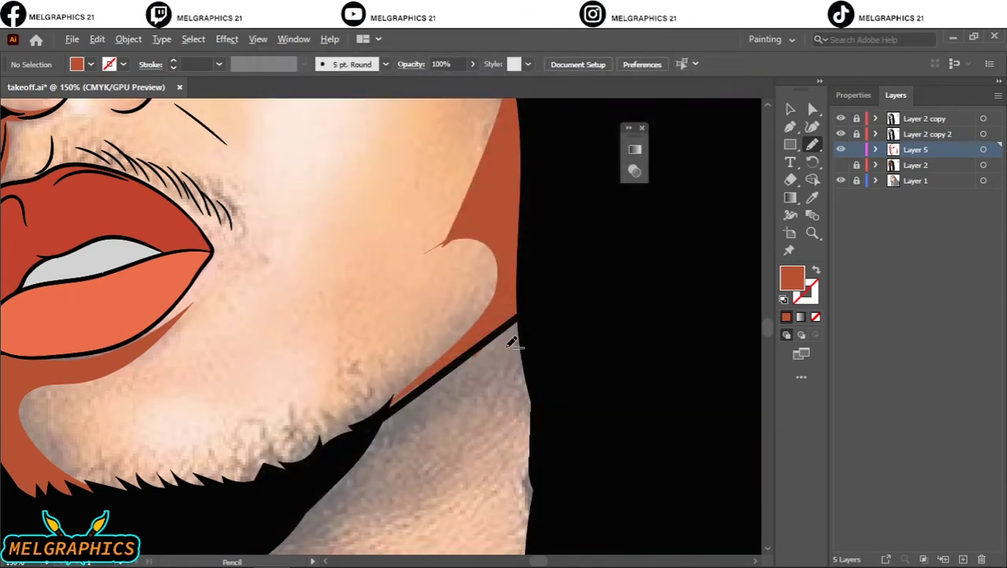
# Step: Show the flat skin of Layer 2 and hide the Layer 1 photo to view the shaded portrait
pyautogui.scroll(-3, 512, 339)
pyautogui.scroll(3, 464, 173)
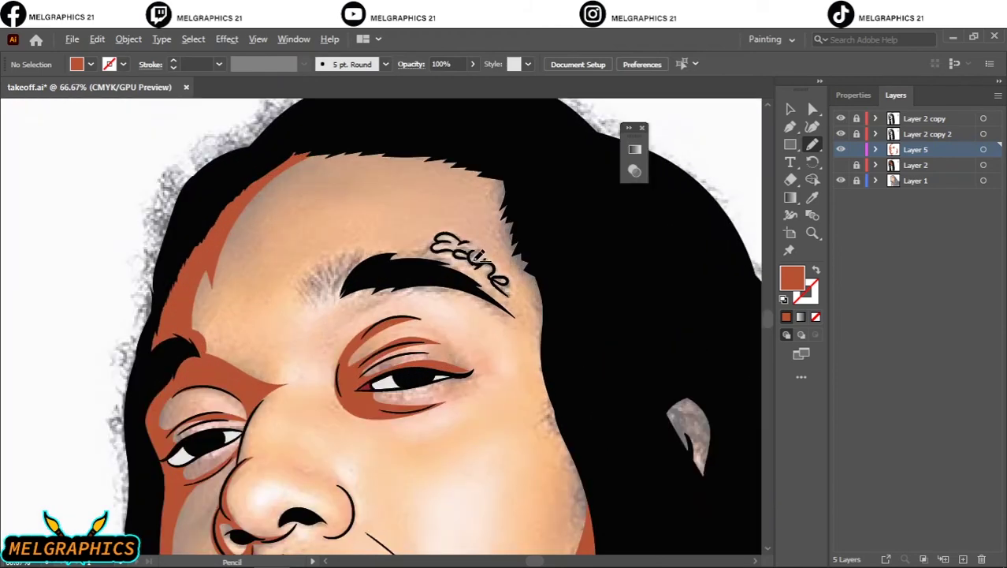
pyautogui.click(841, 164)
pyautogui.click(840, 179)
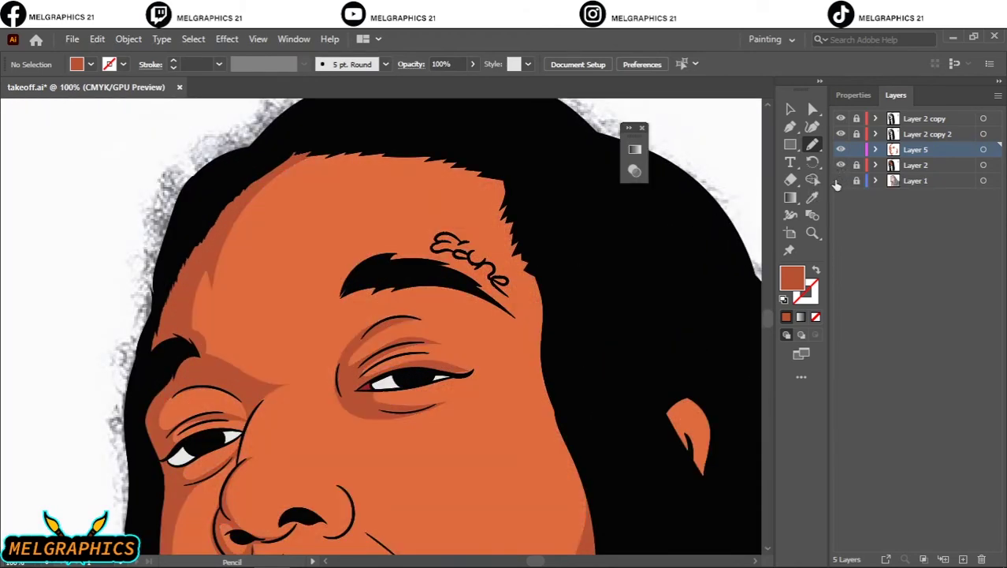
pyautogui.scroll(-1, 597, 296)
pyautogui.scroll(-2, 597, 296)
pyautogui.hscroll(1, 582, 324)
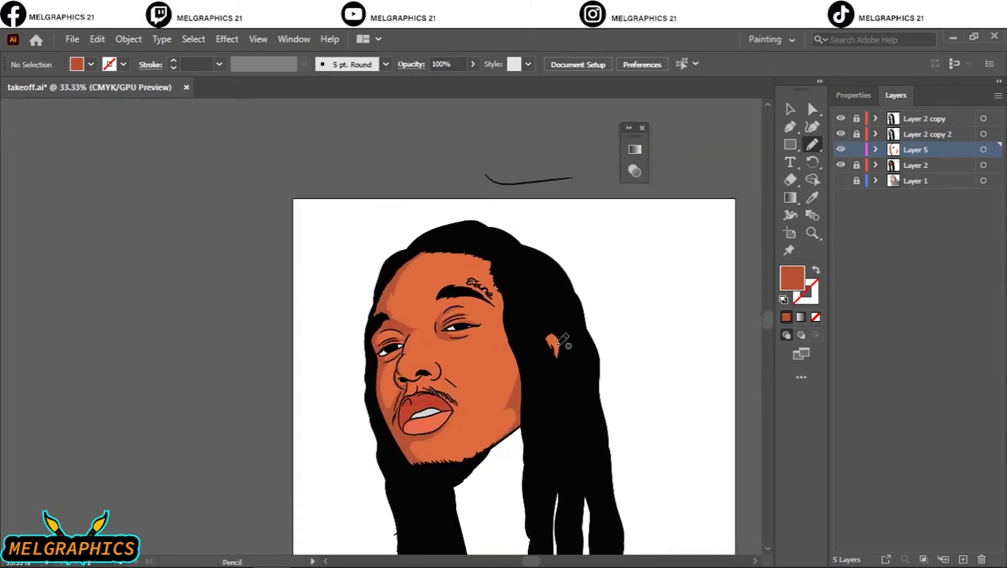
# Step: Draw a shadow shape covering the whole visible ear between the dreadlocks
pyautogui.scroll(5, 568, 357)
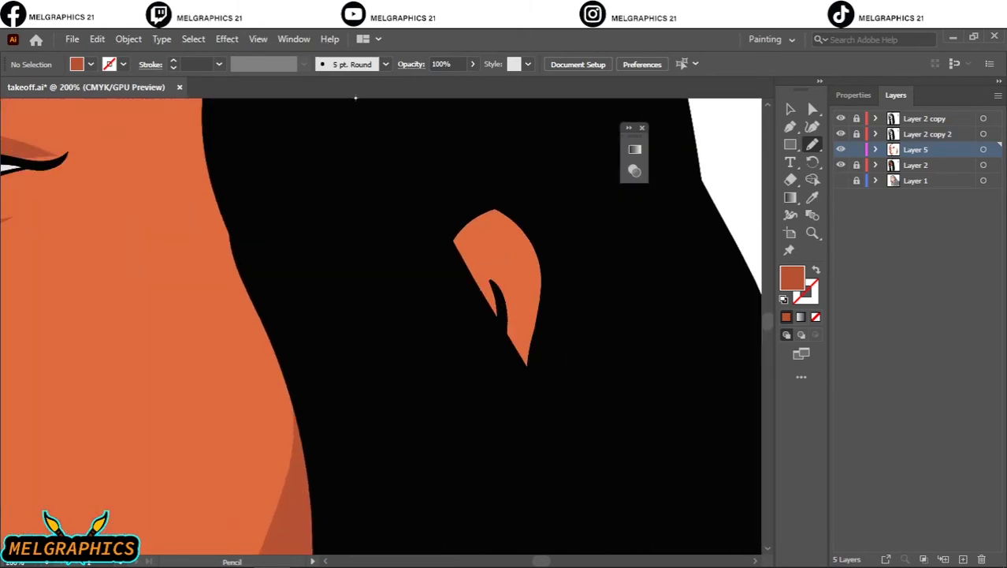
pyautogui.moveTo(466, 157)
pyautogui.mouseDown()
pyautogui.moveTo(427, 356)
pyautogui.moveTo(576, 222)
pyautogui.moveTo(410, 169)
pyautogui.moveTo(401, 183)
pyautogui.moveTo(465, 151)
pyautogui.mouseUp()
pyautogui.scroll(-5, 457, 284)
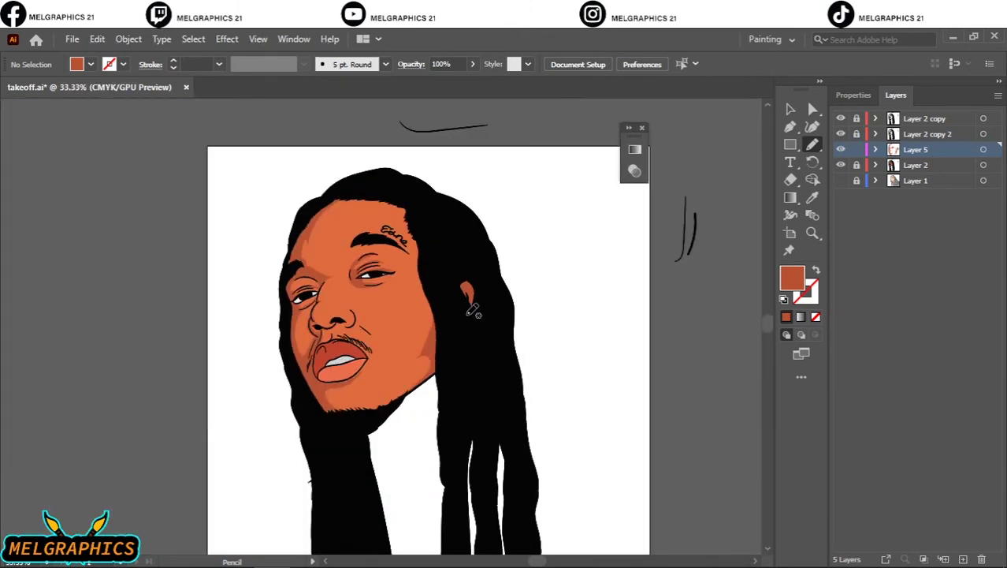
pyautogui.scroll(1, 335, 375)
pyautogui.scroll(2, 347, 362)
pyautogui.scroll(-1, 347, 363)
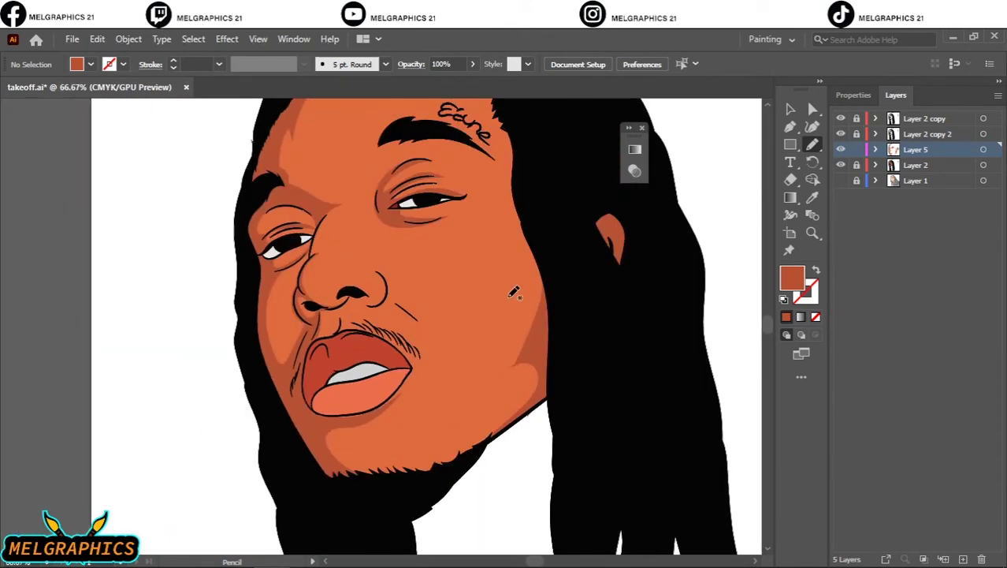
# Step: Create a new layer directly above Layer 2 and sample the face's darker shadow colour as the fill
pyautogui.click(913, 166)
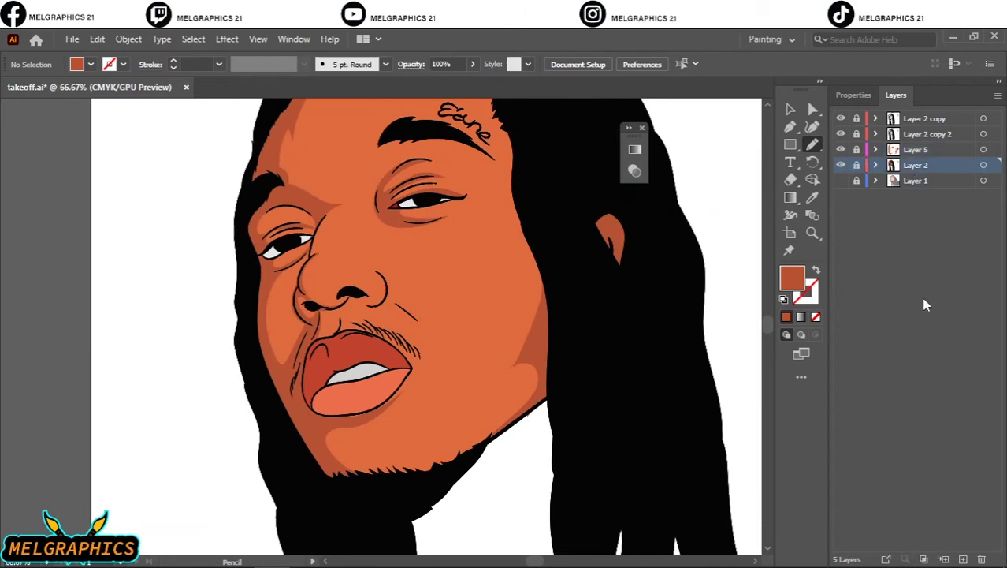
pyautogui.click(963, 558)
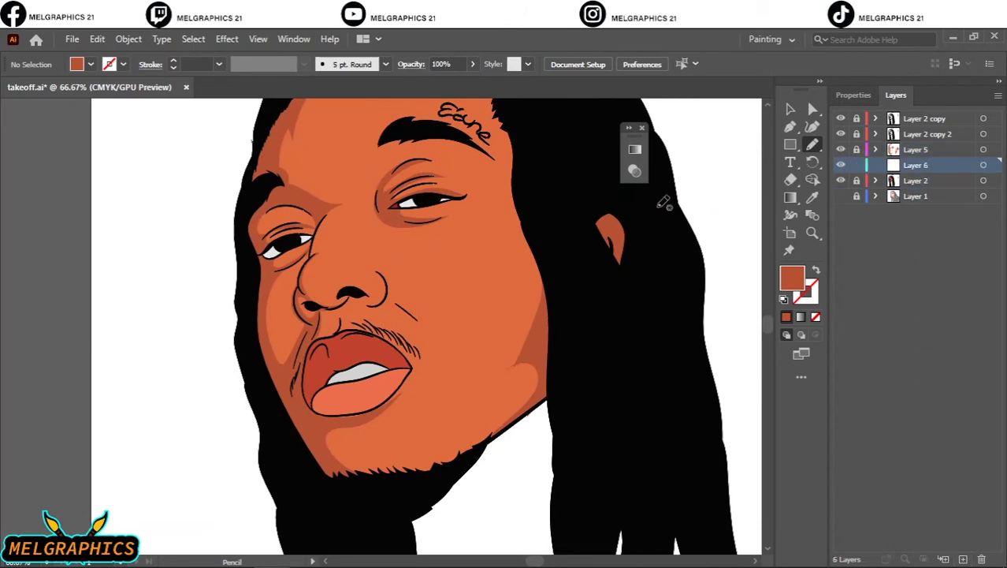
pyautogui.click(813, 198)
pyautogui.click(395, 261)
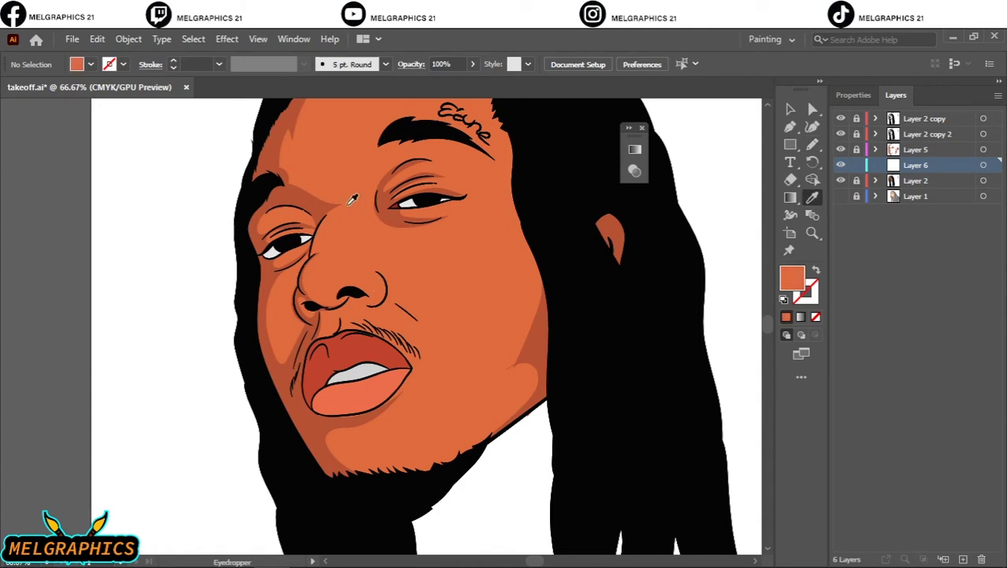
pyautogui.scroll(1, 290, 181)
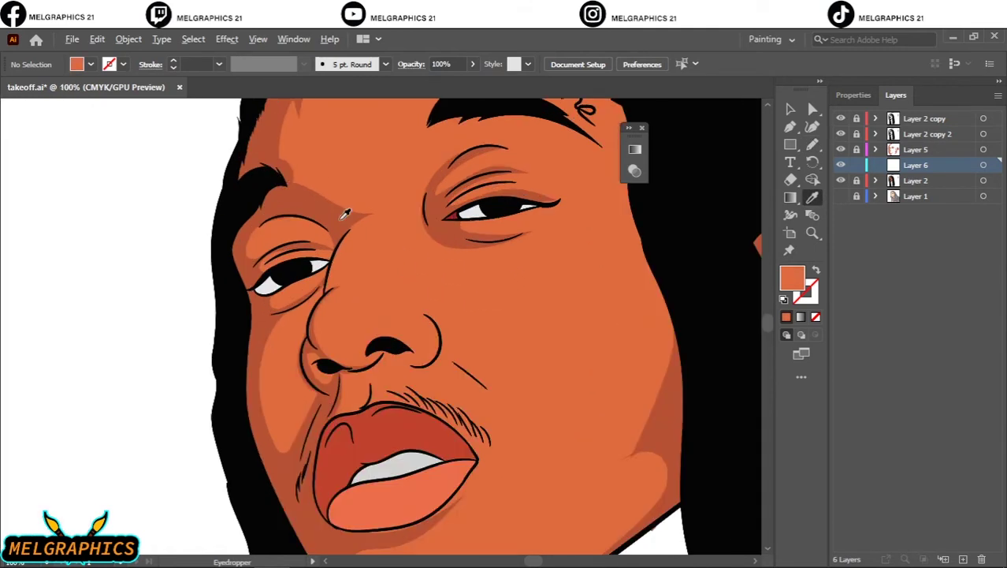
pyautogui.click(342, 217)
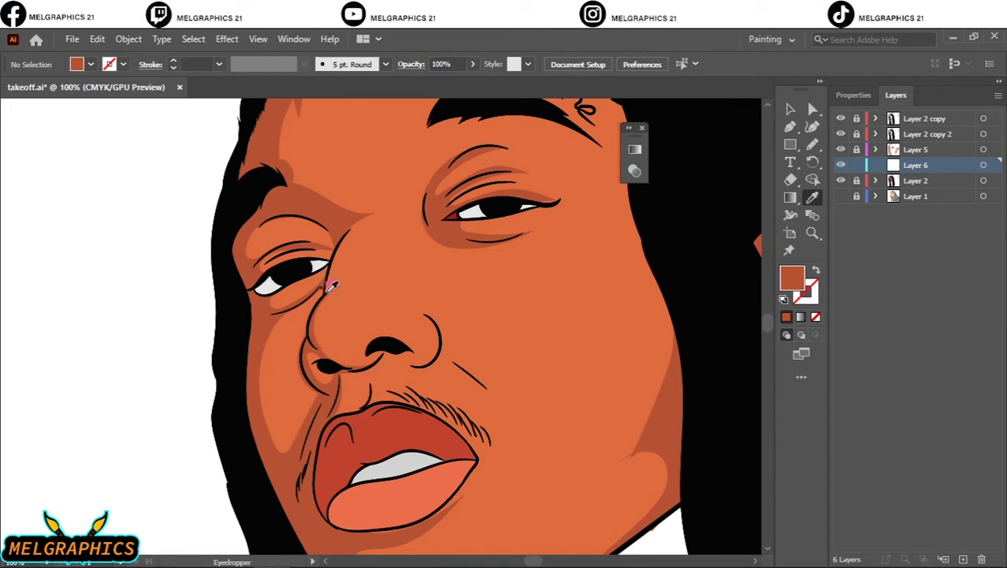
# Step: Draw a rounded blob on the forehead in Layer 6, overlapping the hairline shadow, and select all artwork on that layer
pyautogui.scroll(5, 376, 329)
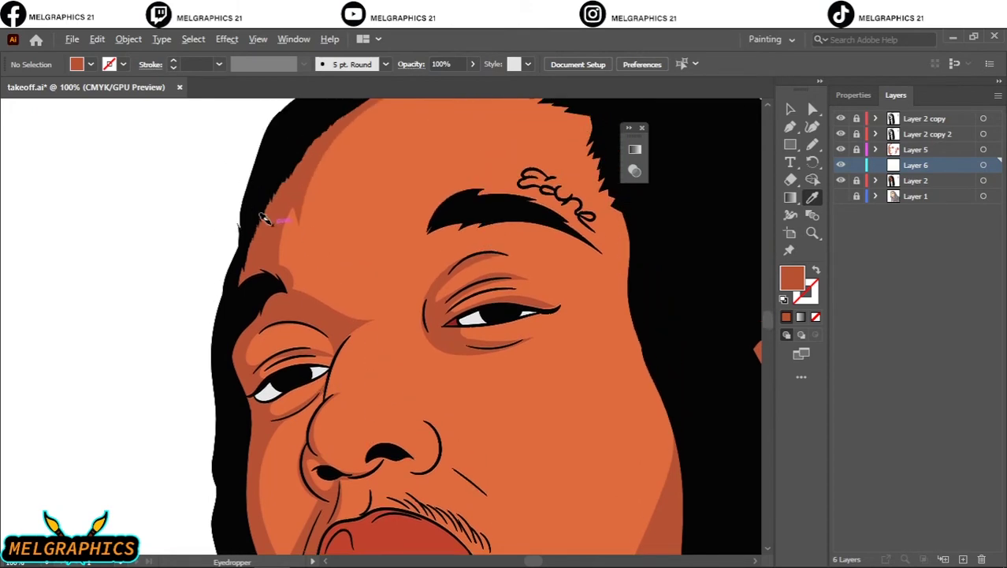
pyautogui.scroll(2, 266, 219)
pyautogui.press('n')
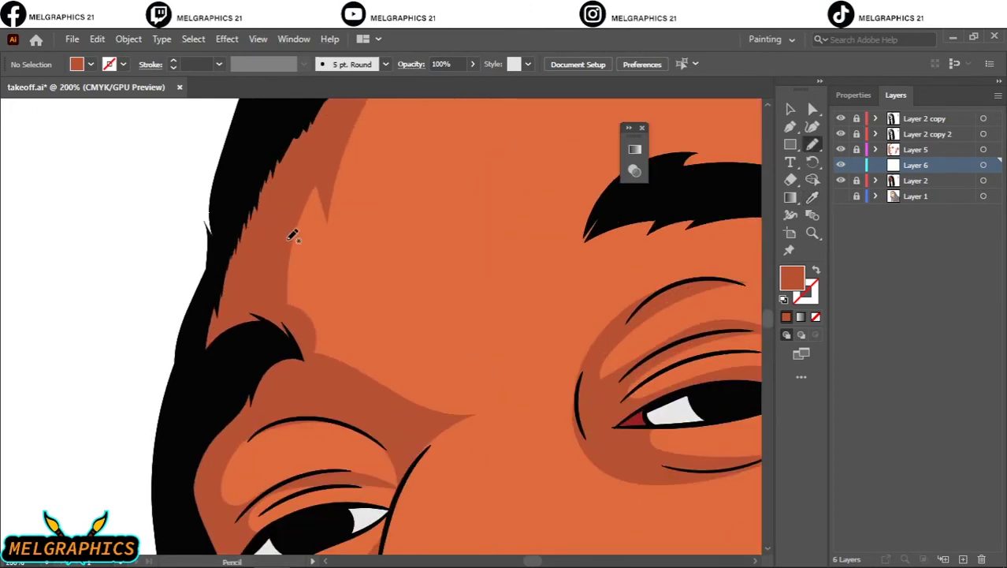
pyautogui.moveTo(306, 185)
pyautogui.mouseDown()
pyautogui.moveTo(292, 254)
pyautogui.moveTo(403, 269)
pyautogui.moveTo(381, 145)
pyautogui.moveTo(306, 186)
pyautogui.mouseUp()
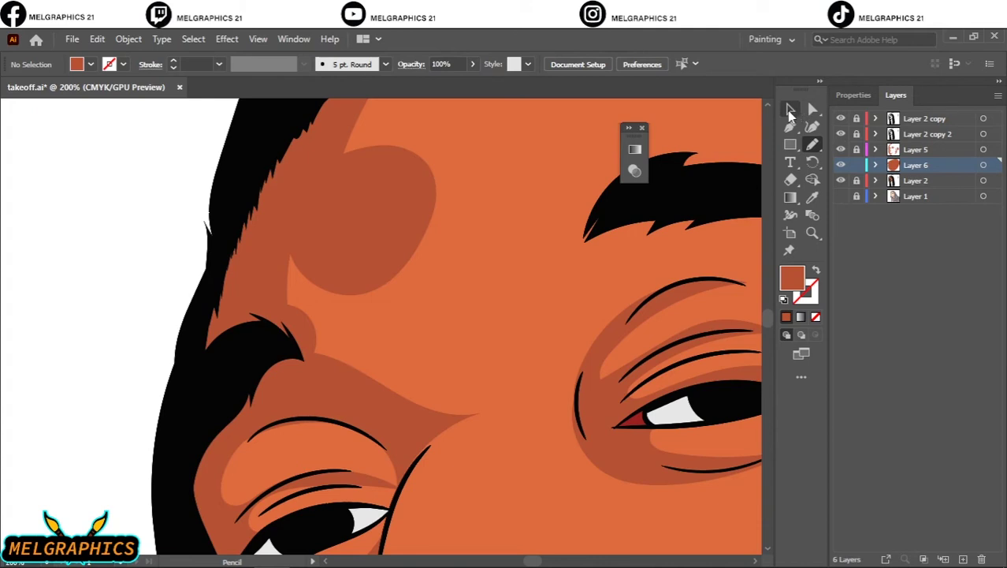
pyautogui.click(790, 112)
pyautogui.click(983, 165)
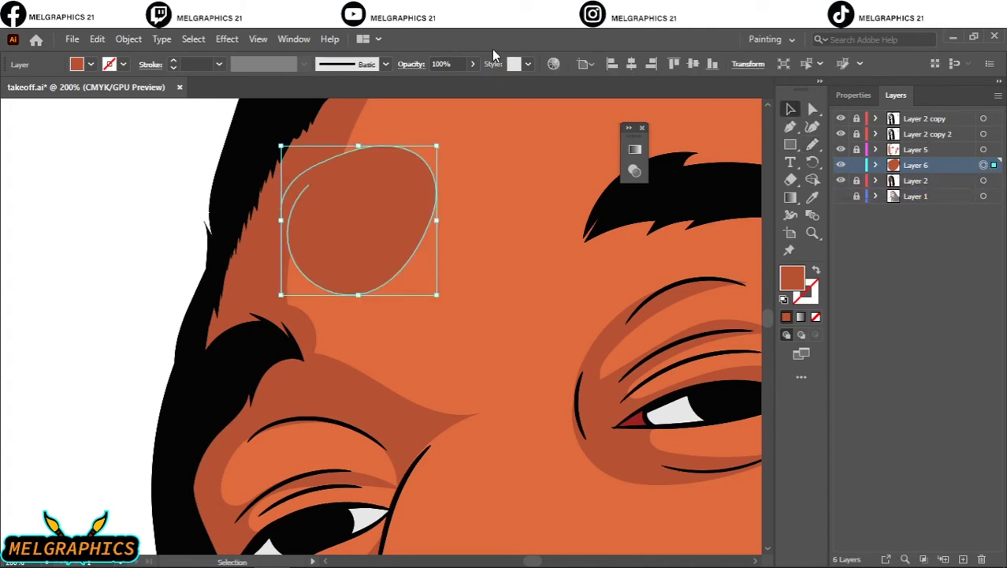
# Step: Recolor the forehead blob to a lighter orange-brown, between the existing shadow and the flat skin tone, by adjusting its brightness and saturation
pyautogui.click(98, 40)
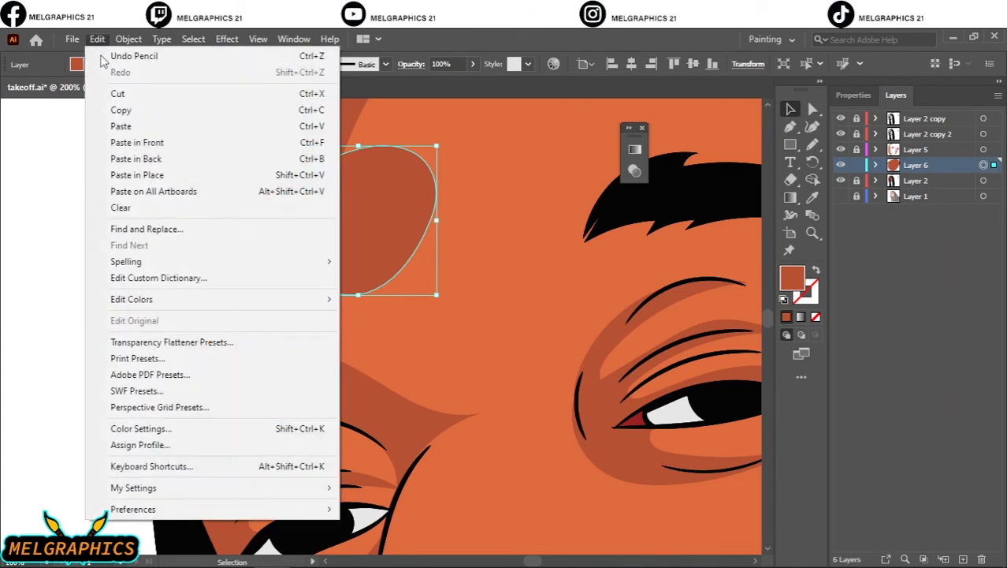
pyautogui.moveTo(179, 309)
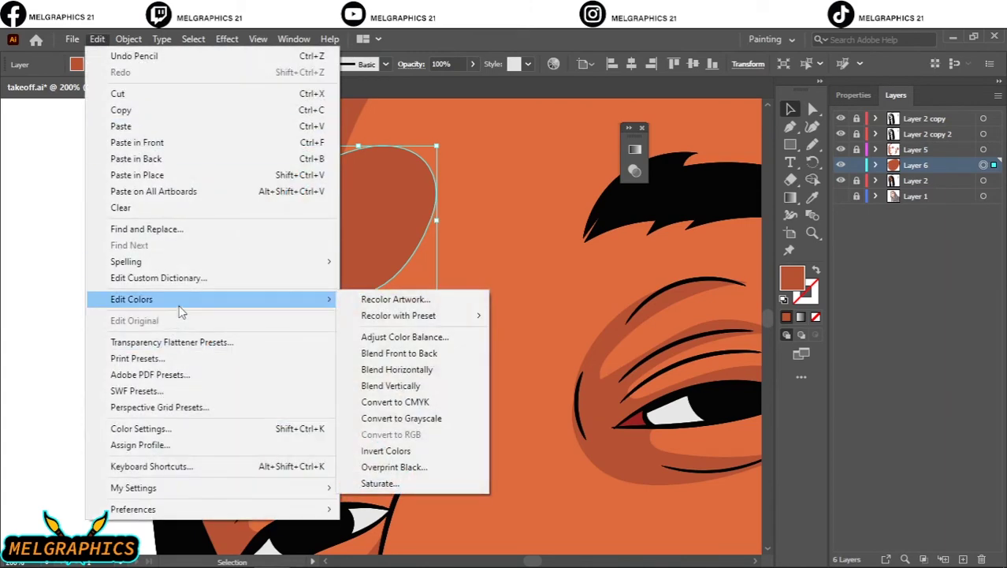
pyautogui.click(412, 301)
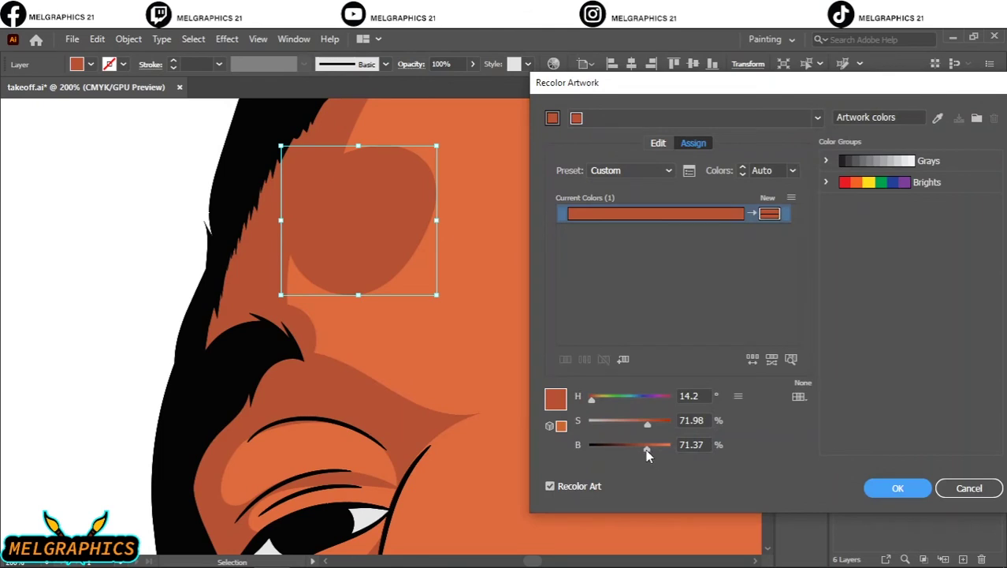
pyautogui.moveTo(646, 449); pyautogui.dragTo(651, 450)
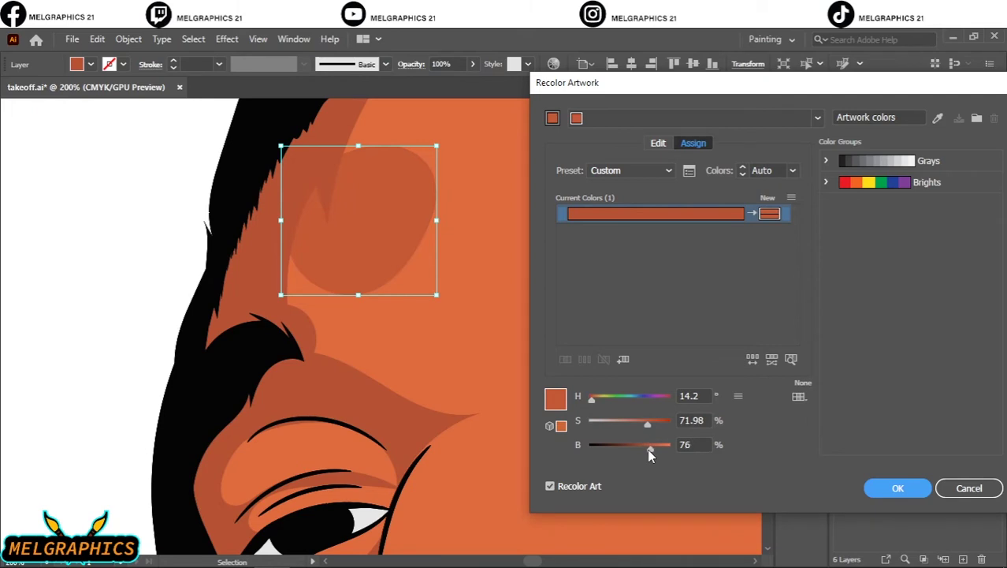
pyautogui.moveTo(648, 451); pyautogui.dragTo(649, 427)
pyautogui.click(922, 489)
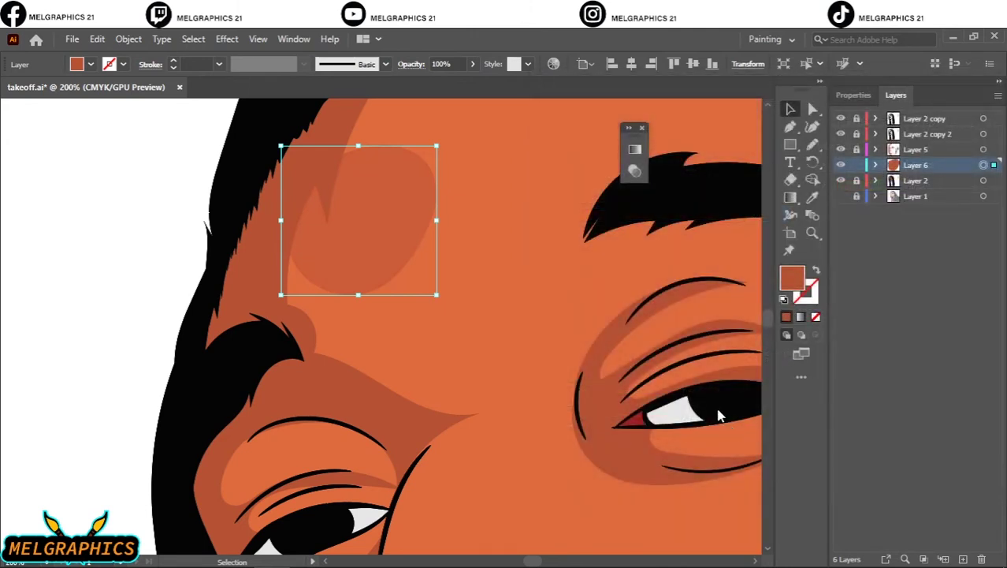
# Step: Delete the test blob from Layer 6, show the Layer 1 photo and hide the flat skin of Layer 2
pyautogui.press('Delete')
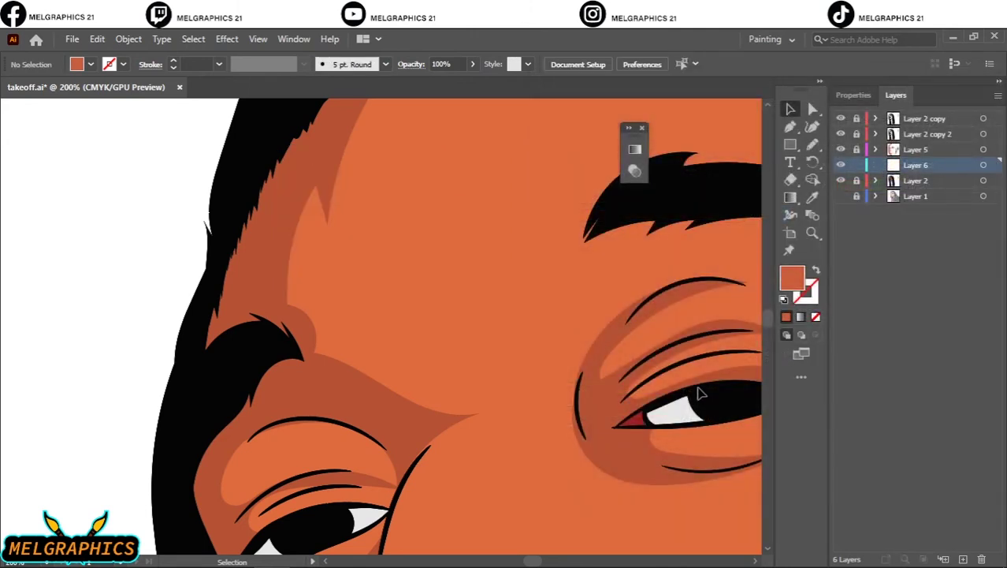
pyautogui.click(841, 196)
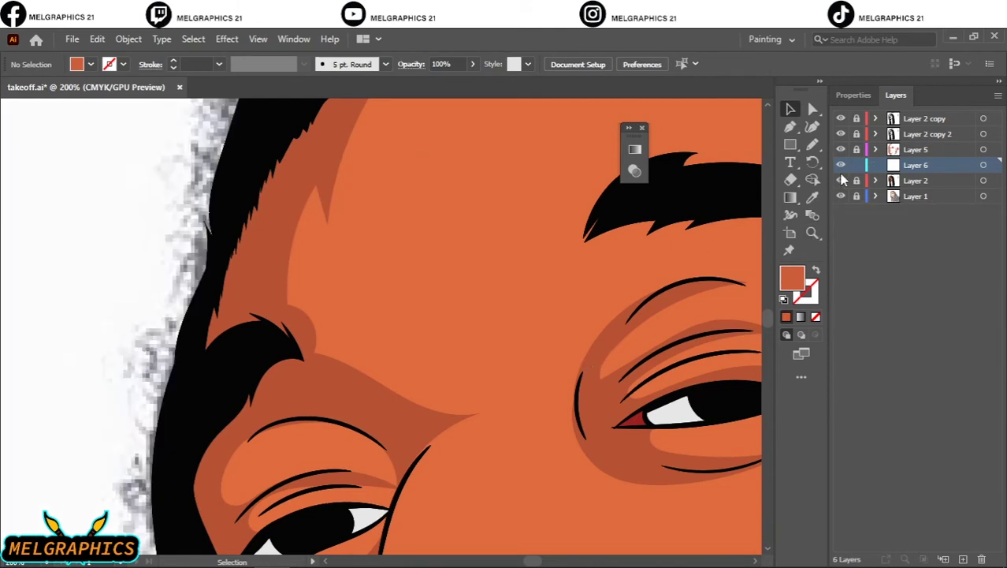
pyautogui.click(840, 182)
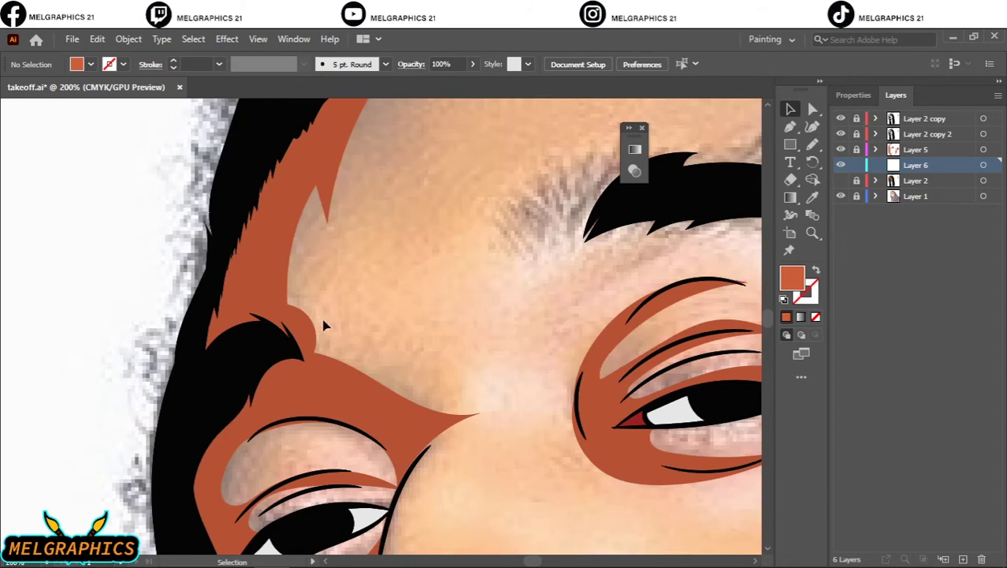
# Step: Draw a freehand lighter shadow shape on the narrow cheek beside the nose, leaving an oval highlight open in its centre
pyautogui.click(814, 142)
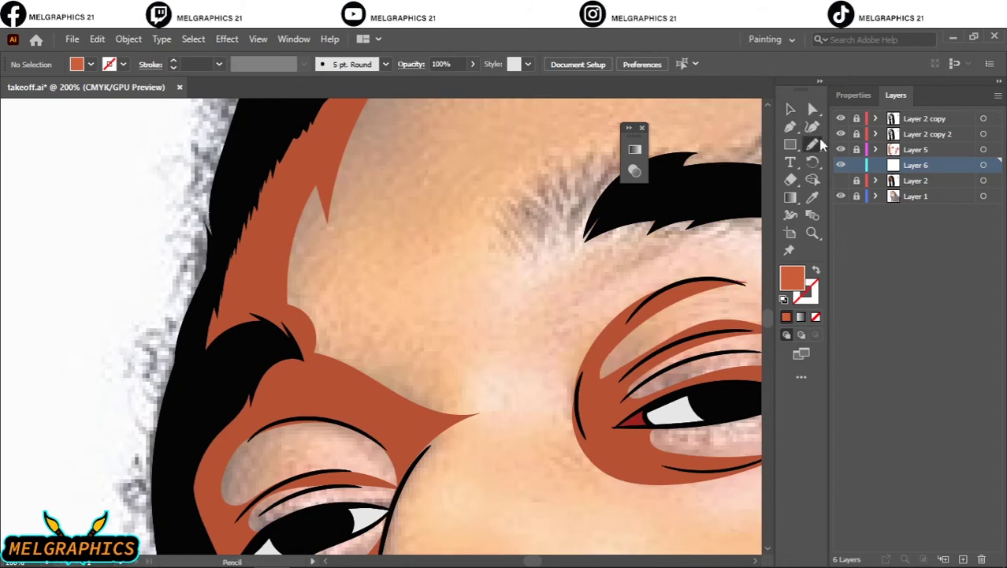
pyautogui.scroll(-3, 401, 332)
pyautogui.scroll(-3, 401, 332)
pyautogui.scroll(-1, 401, 333)
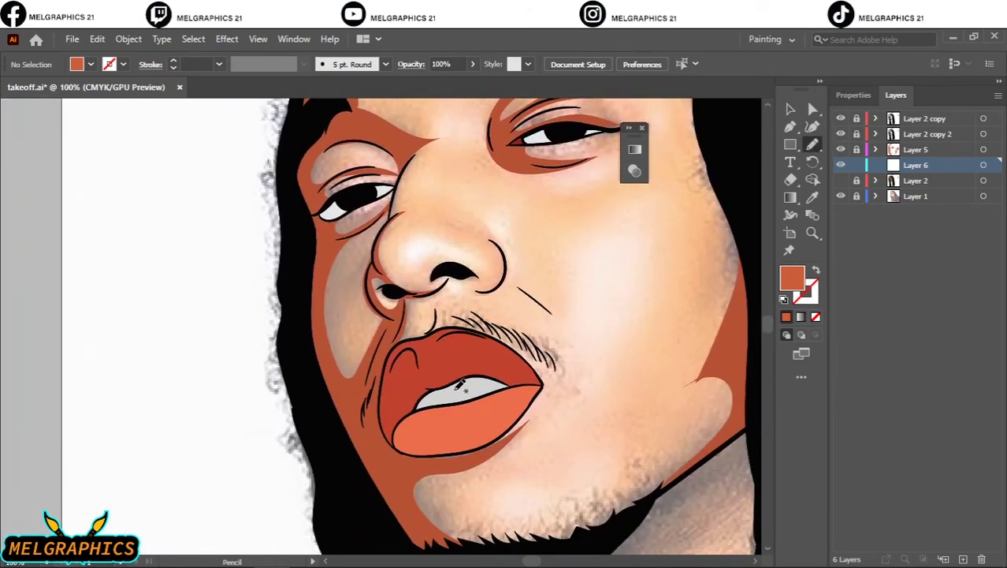
pyautogui.scroll(2, 401, 333)
pyautogui.scroll(1, 359, 345)
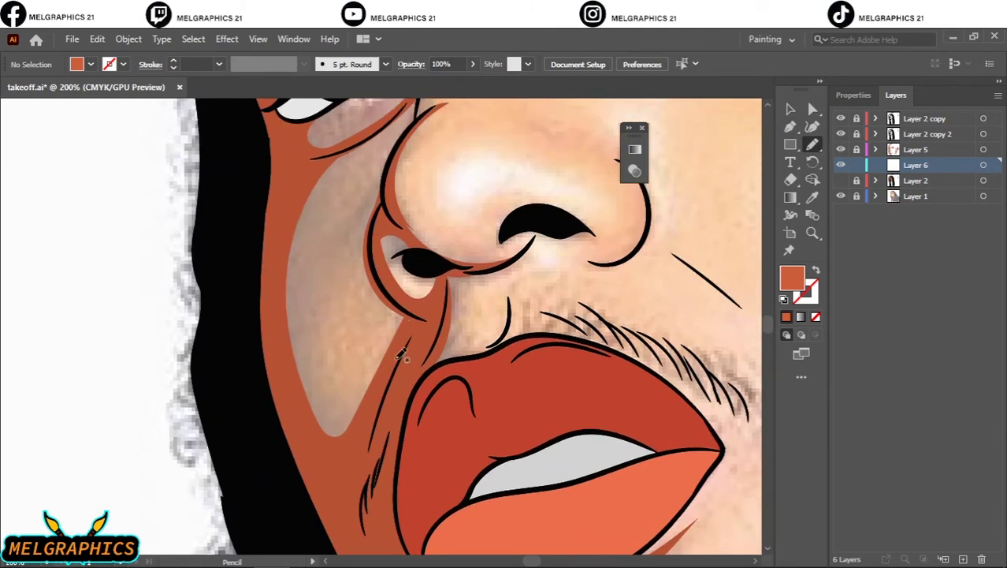
pyautogui.moveTo(417, 339)
pyautogui.mouseDown()
pyautogui.moveTo(388, 297)
pyautogui.moveTo(359, 351)
pyautogui.moveTo(337, 330)
pyautogui.moveTo(318, 260)
pyautogui.moveTo(348, 193)
pyautogui.moveTo(389, 219)
pyautogui.moveTo(393, 159)
pyautogui.moveTo(421, 100)
pyautogui.moveTo(292, 192)
pyautogui.moveTo(261, 322)
pyautogui.moveTo(291, 426)
pyautogui.moveTo(363, 461)
pyautogui.moveTo(401, 410)
pyautogui.moveTo(435, 322)
pyautogui.mouseUp()
# Step: Draw lighter shadow shapes on the upper eyelid, the lid crease and the under-eye area of the eye nearest the dark eyebrow tuft
pyautogui.scroll(6, 388, 249)
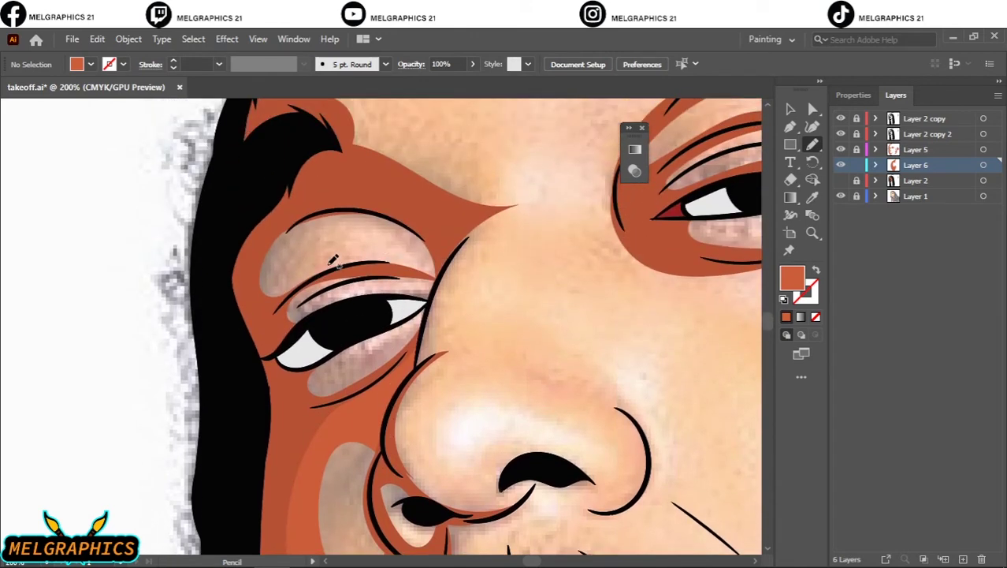
pyautogui.moveTo(332, 275)
pyautogui.mouseDown()
pyautogui.moveTo(298, 276)
pyautogui.moveTo(310, 236)
pyautogui.mouseUp()
pyautogui.moveTo(424, 247)
pyautogui.mouseDown()
pyautogui.moveTo(360, 275)
pyautogui.moveTo(444, 266)
pyautogui.moveTo(298, 204)
pyautogui.moveTo(276, 310)
pyautogui.moveTo(335, 270)
pyautogui.moveTo(364, 291)
pyautogui.moveTo(308, 331)
pyautogui.moveTo(325, 273)
pyautogui.moveTo(362, 265)
pyautogui.moveTo(389, 273)
pyautogui.moveTo(403, 310)
pyautogui.moveTo(437, 273)
pyautogui.moveTo(404, 257)
pyautogui.moveTo(350, 268)
pyautogui.moveTo(356, 319)
pyautogui.mouseUp()
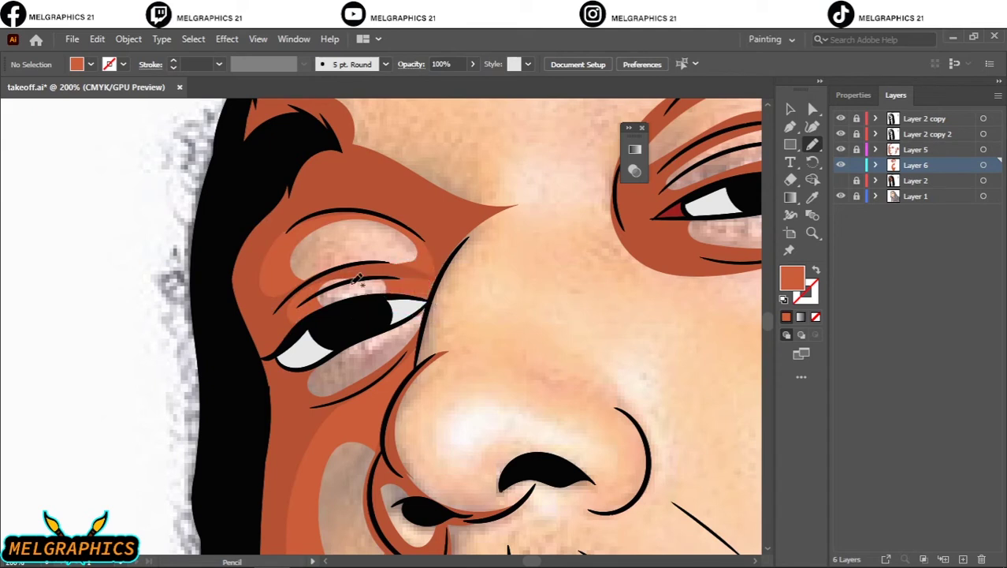
pyautogui.scroll(-3, 378, 289)
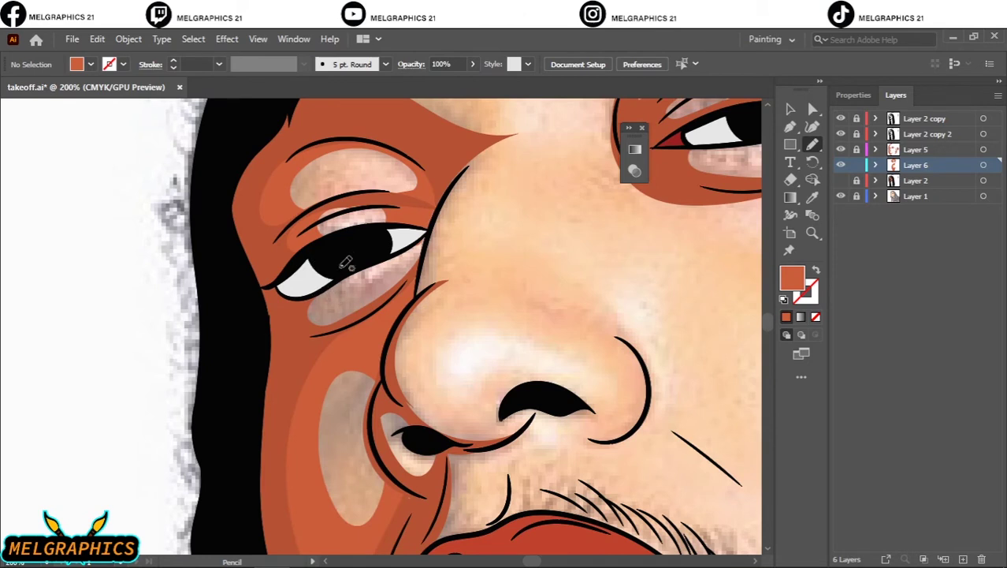
pyautogui.moveTo(343, 260)
pyautogui.mouseDown()
pyautogui.moveTo(337, 313)
pyautogui.moveTo(383, 302)
pyautogui.moveTo(354, 331)
pyautogui.moveTo(304, 323)
pyautogui.moveTo(340, 272)
pyautogui.moveTo(404, 256)
pyautogui.moveTo(394, 301)
pyautogui.moveTo(420, 271)
pyautogui.moveTo(425, 227)
pyautogui.mouseUp()
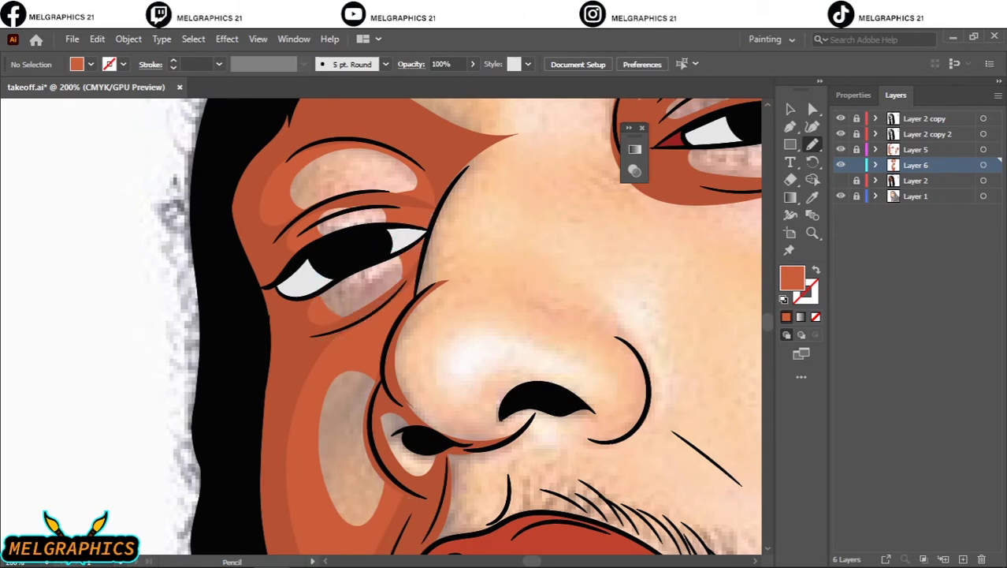
# Step: Draw lighter shadow shapes beneath the nose, covering the philtrum and moustache area and curving up along the smile line to the nostril
pyautogui.hotkey('ctrl', '-')
pyautogui.hotkey('ctrl', '-')
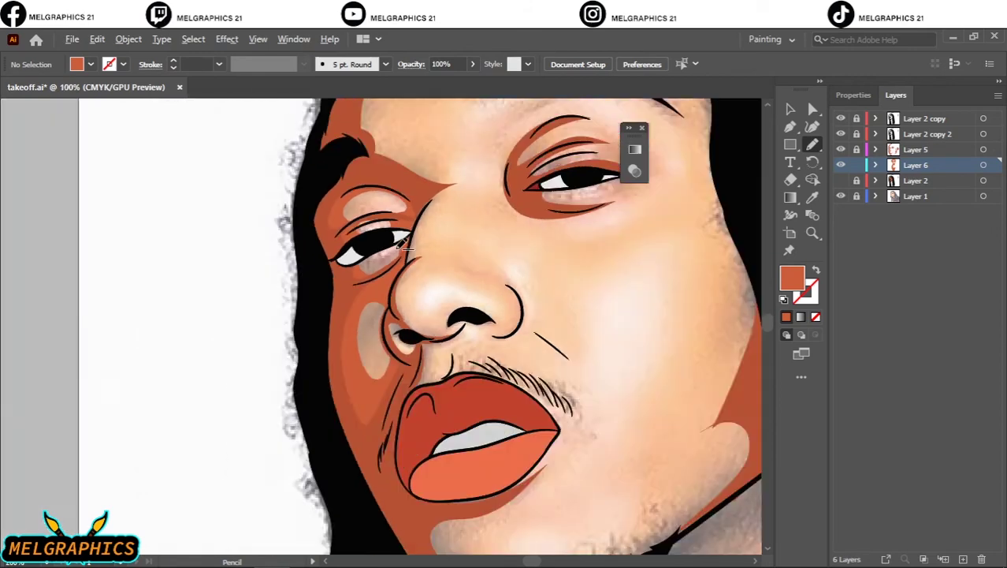
pyautogui.scroll(-2, 410, 282)
pyautogui.hotkey('ctrl', '+')
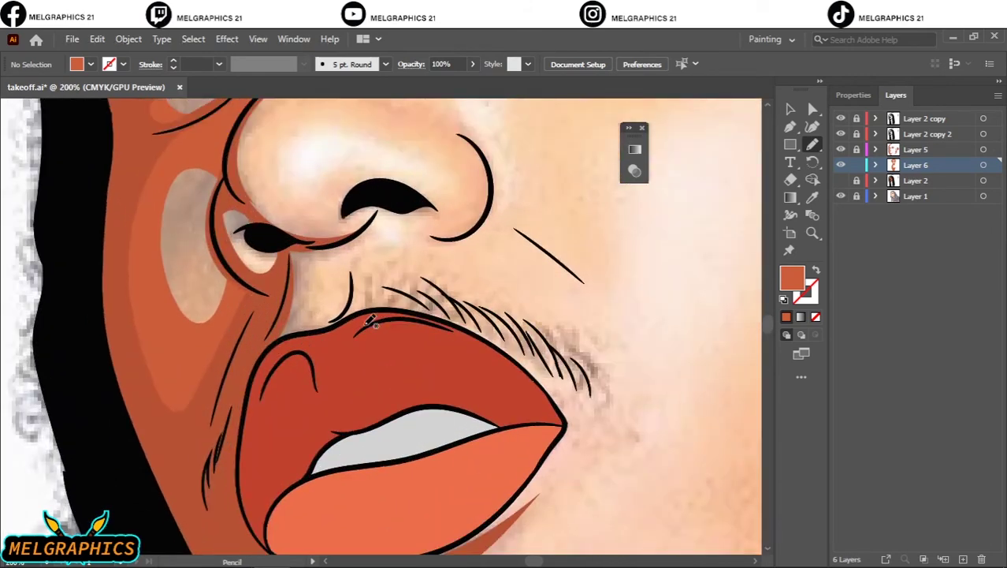
pyautogui.moveTo(347, 230)
pyautogui.mouseDown()
pyautogui.moveTo(382, 206)
pyautogui.moveTo(427, 205)
pyautogui.mouseUp()
pyautogui.moveTo(413, 276)
pyautogui.mouseDown()
pyautogui.moveTo(429, 297)
pyautogui.moveTo(420, 274)
pyautogui.moveTo(472, 294)
pyautogui.moveTo(533, 334)
pyautogui.mouseUp()
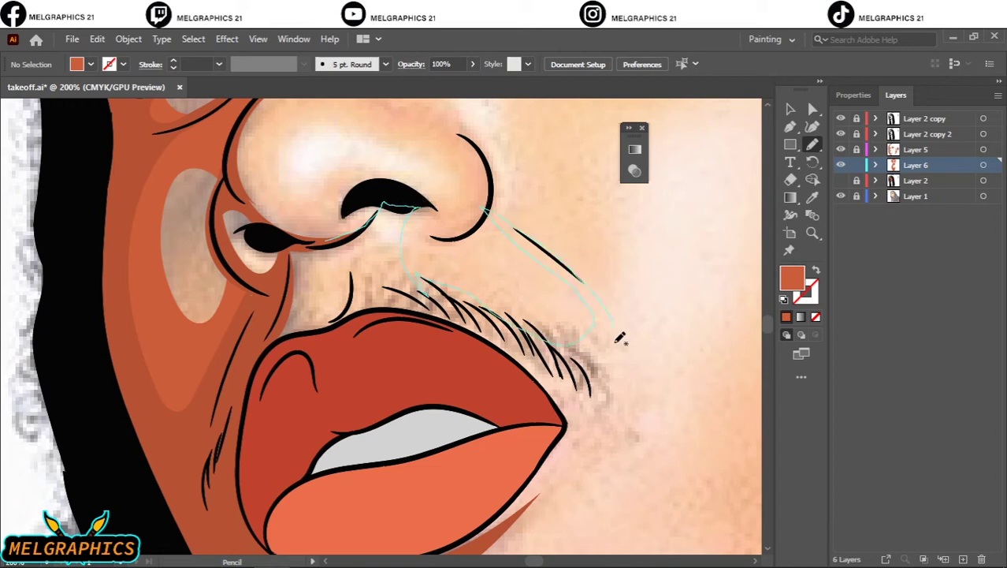
pyautogui.moveTo(620, 337)
pyautogui.mouseDown()
pyautogui.moveTo(562, 390)
pyautogui.moveTo(462, 364)
pyautogui.moveTo(317, 360)
pyautogui.moveTo(334, 325)
pyautogui.mouseUp()
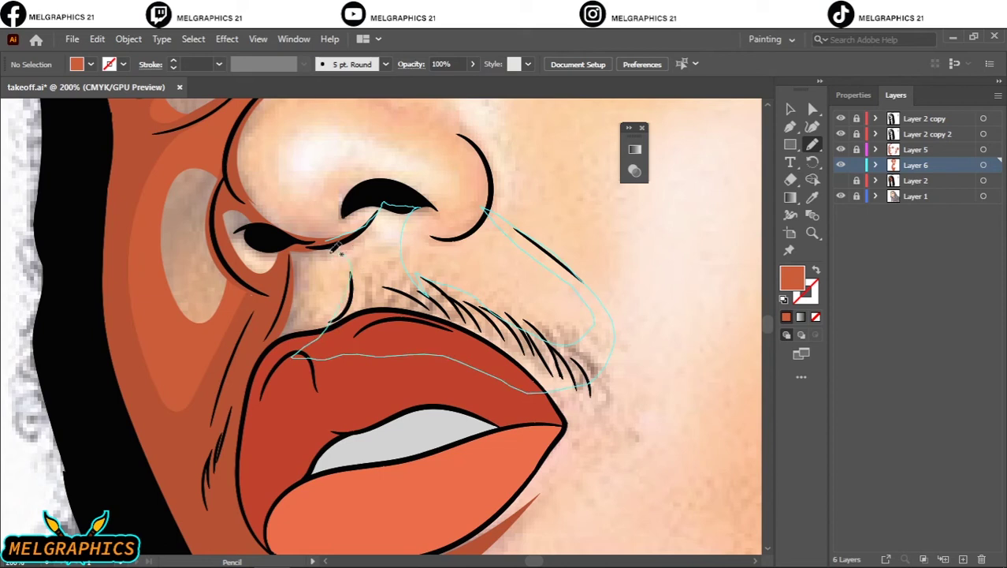
pyautogui.moveTo(336, 249); pyautogui.dragTo(309, 246)
pyautogui.moveTo(359, 281)
pyautogui.mouseDown()
pyautogui.moveTo(338, 330)
pyautogui.moveTo(313, 298)
pyautogui.mouseUp()
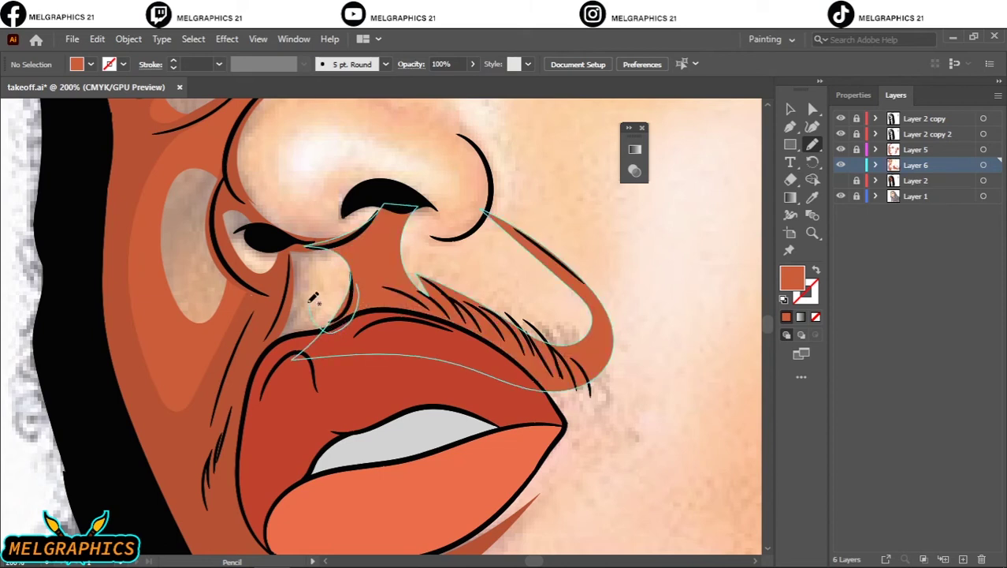
pyautogui.moveTo(345, 249)
pyautogui.mouseDown()
pyautogui.moveTo(285, 236)
pyautogui.moveTo(307, 358)
pyautogui.moveTo(375, 287)
pyautogui.moveTo(369, 250)
pyautogui.mouseUp()
# Step: Preview the shading over Layer 2's flat skin with the Layer 1 photo hidden, and return to tracing over the photo
pyautogui.hotkey('ctrl', '-')
pyautogui.hotkey('ctrl', '-')
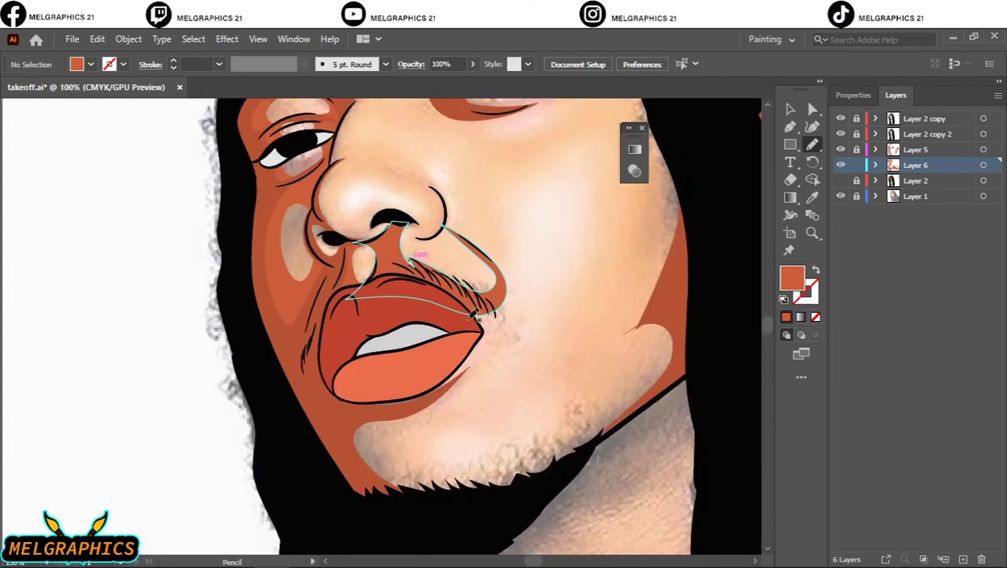
pyautogui.hotkey('ctrl', '-')
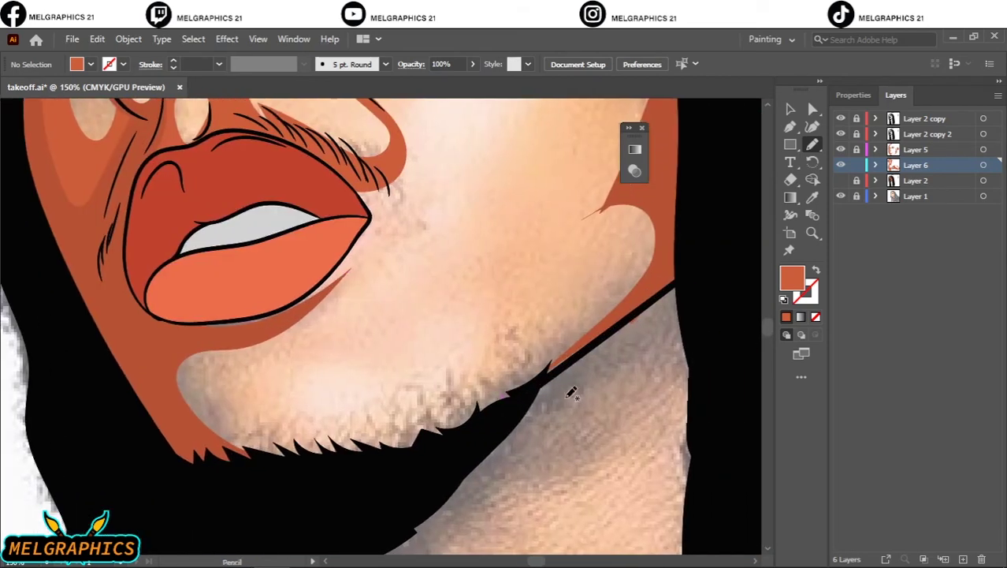
pyautogui.scroll(1, 570, 388)
pyautogui.hotkey('ctrl', '-')
pyautogui.hscroll(-4, 615, 316)
pyautogui.scroll(1, 615, 315)
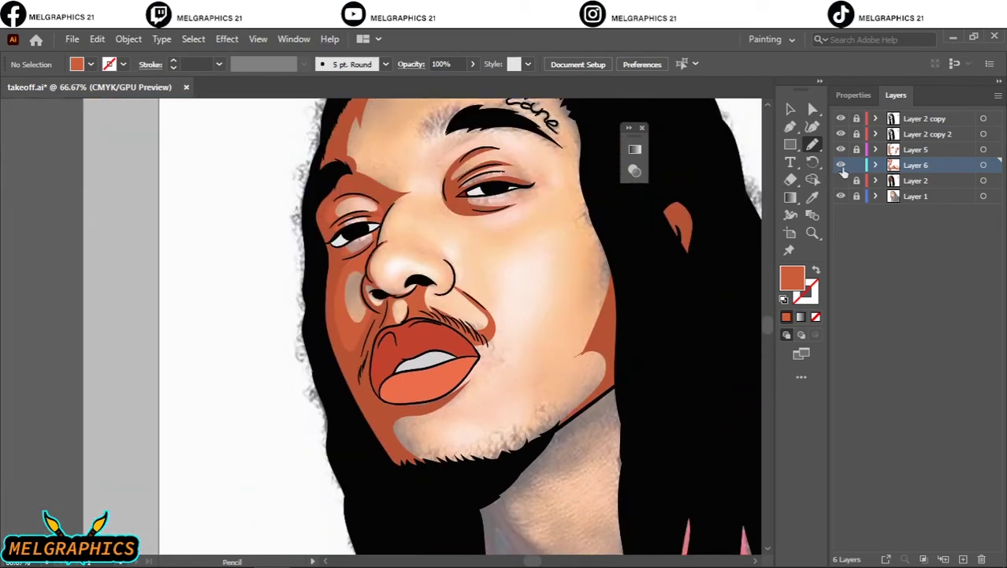
pyautogui.click(841, 196)
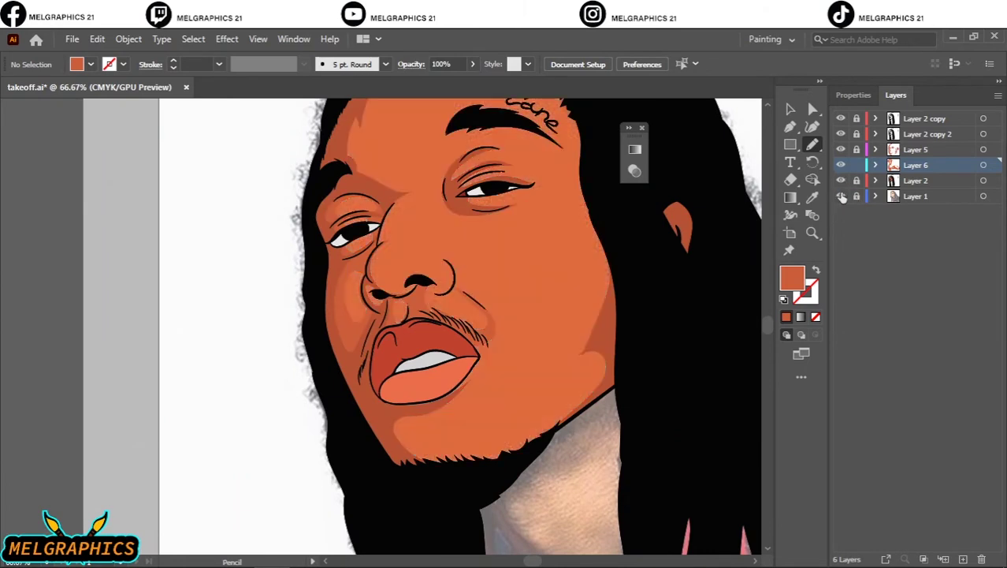
pyautogui.click(841, 196)
pyautogui.scroll(2, 488, 249)
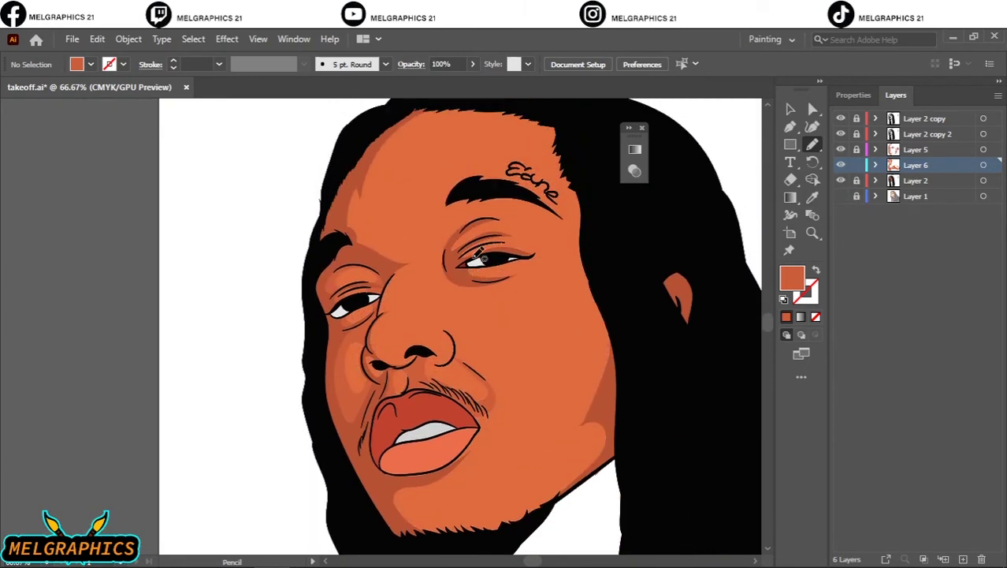
pyautogui.click(841, 196)
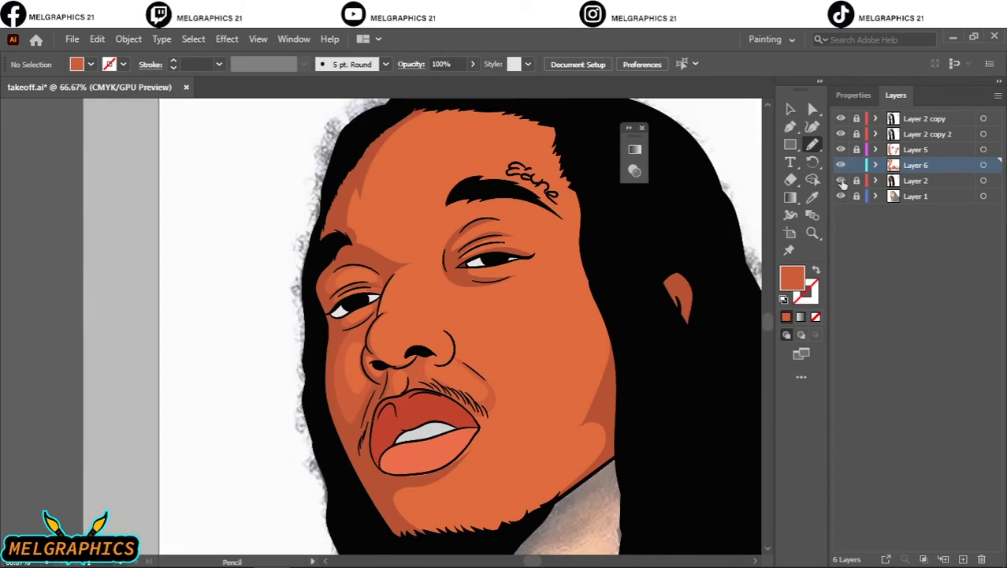
pyautogui.click(841, 179)
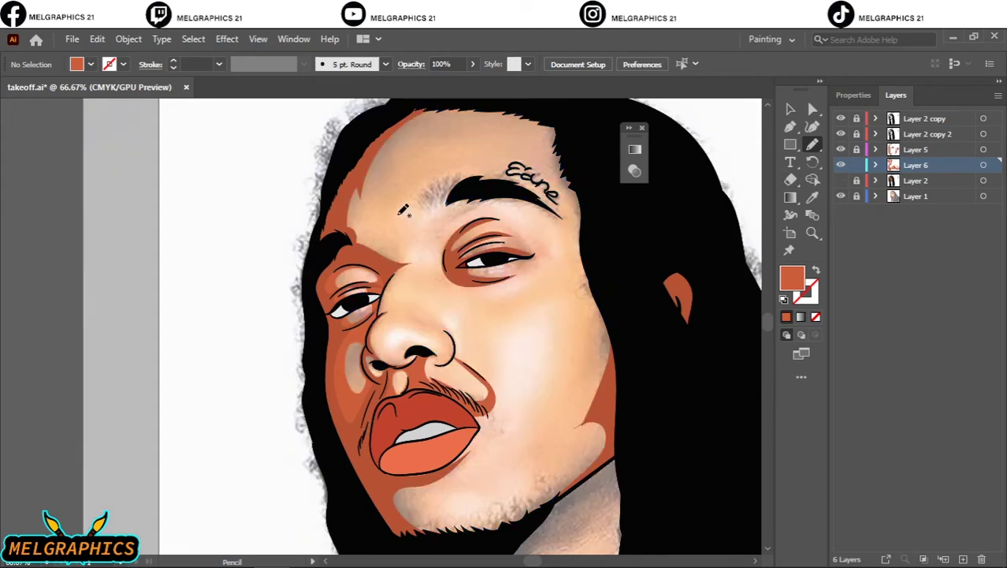
# Step: Draw a long lighter shadow shape down the side of the forehead, from the hairline to the inner end of the small eyebrow
pyautogui.scroll(2, 403, 209)
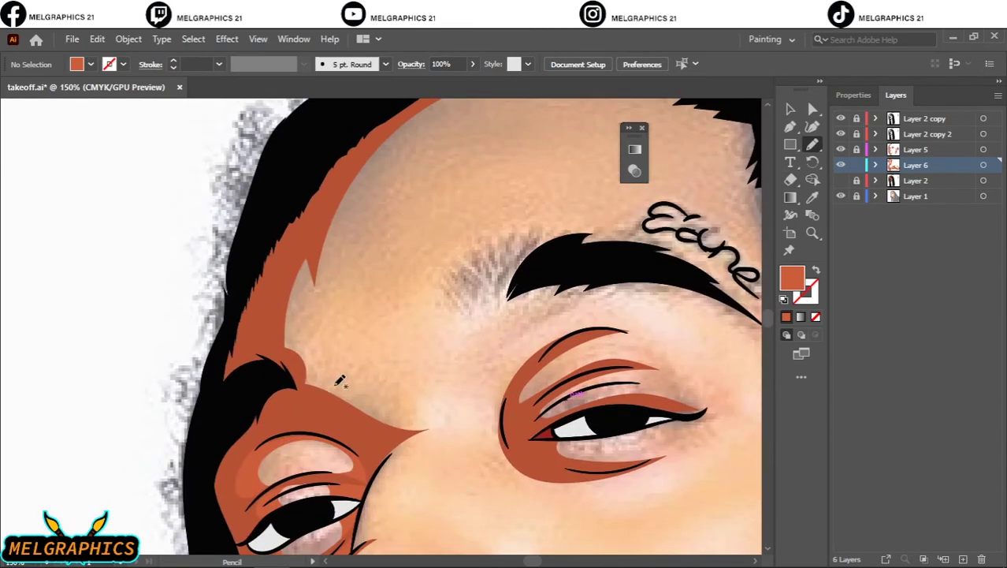
pyautogui.moveTo(288, 386)
pyautogui.mouseDown()
pyautogui.moveTo(381, 435)
pyautogui.moveTo(336, 342)
pyautogui.mouseUp()
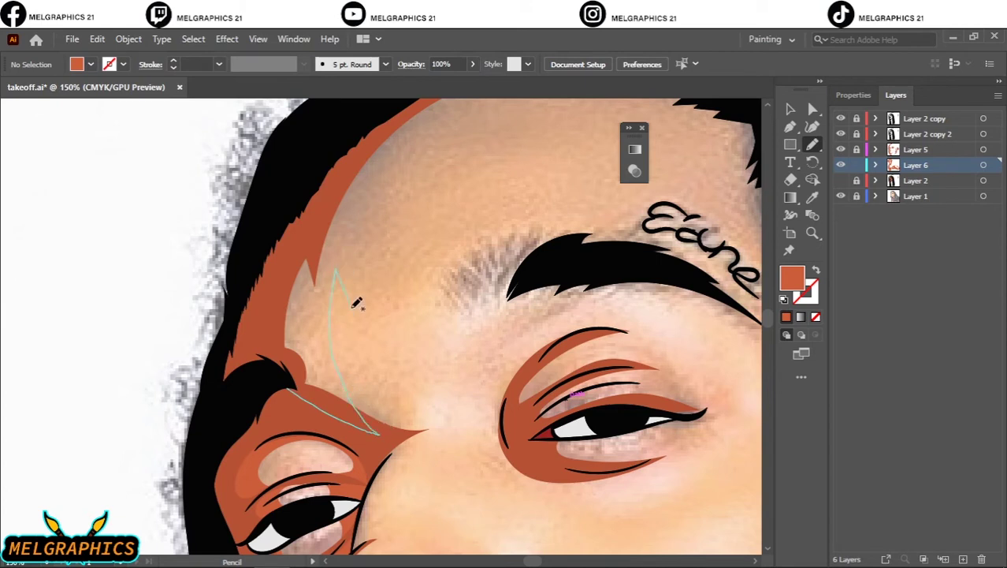
pyautogui.moveTo(356, 303)
pyautogui.mouseDown()
pyautogui.moveTo(383, 197)
pyautogui.moveTo(417, 148)
pyautogui.moveTo(480, 87)
pyautogui.moveTo(534, 58)
pyautogui.moveTo(403, 113)
pyautogui.moveTo(320, 200)
pyautogui.moveTo(278, 302)
pyautogui.moveTo(278, 359)
pyautogui.moveTo(290, 388)
pyautogui.mouseUp()
# Step: Draw a curved lighter shadow from the inner end of the tattooed-side eyebrow down to the nose bridge beside the eye
pyautogui.press('v')
pyautogui.hscroll(3, 352, 351)
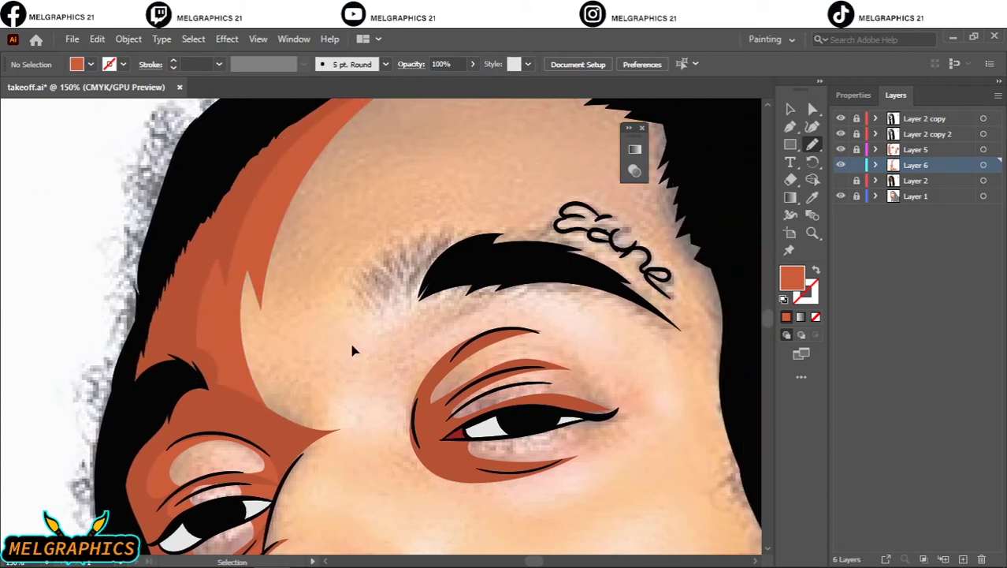
pyautogui.hscroll(2, 352, 350)
pyautogui.scroll(2, 352, 351)
pyautogui.press('n')
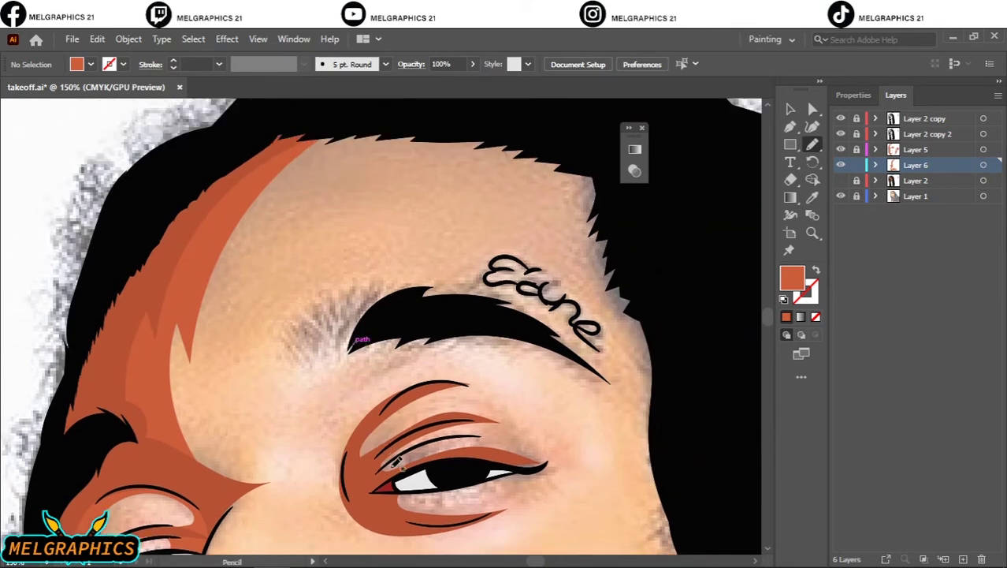
pyautogui.moveTo(369, 468)
pyautogui.mouseDown()
pyautogui.moveTo(342, 452)
pyautogui.moveTo(355, 389)
pyautogui.moveTo(399, 337)
pyautogui.moveTo(334, 419)
pyautogui.mouseUp()
pyautogui.moveTo(296, 473)
pyautogui.mouseDown()
pyautogui.moveTo(335, 485)
pyautogui.moveTo(388, 520)
pyautogui.moveTo(420, 520)
pyautogui.moveTo(382, 503)
pyautogui.moveTo(377, 478)
pyautogui.moveTo(398, 467)
pyautogui.mouseUp()
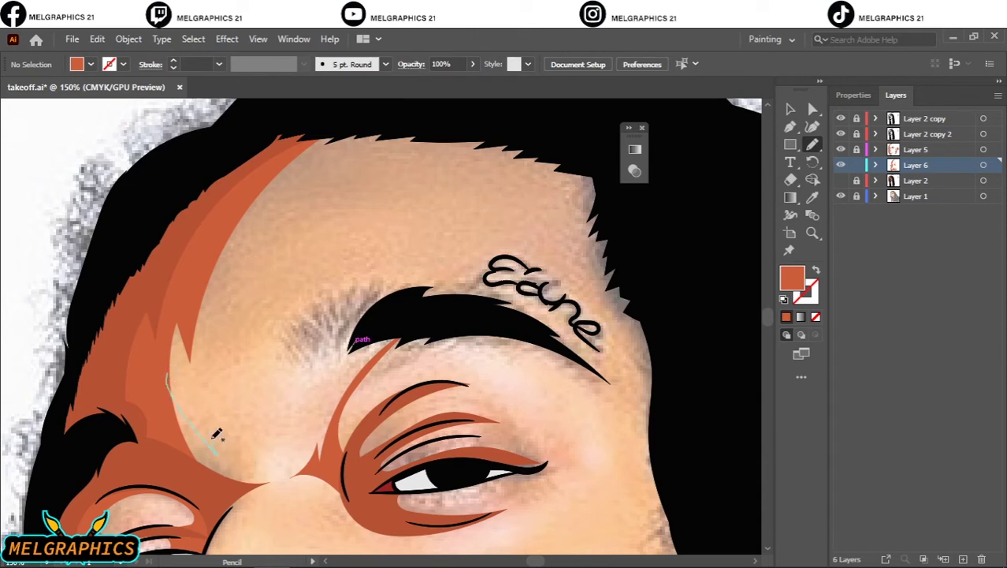
# Step: Extend the forehead's lighter shadow down to the nose bridge with a pointed edge and fill the sliver left beside it
pyautogui.moveTo(211, 539)
pyautogui.mouseDown()
pyautogui.moveTo(155, 440)
pyautogui.moveTo(164, 351)
pyautogui.mouseUp()
pyautogui.moveTo(164, 406); pyautogui.dragTo(187, 406)
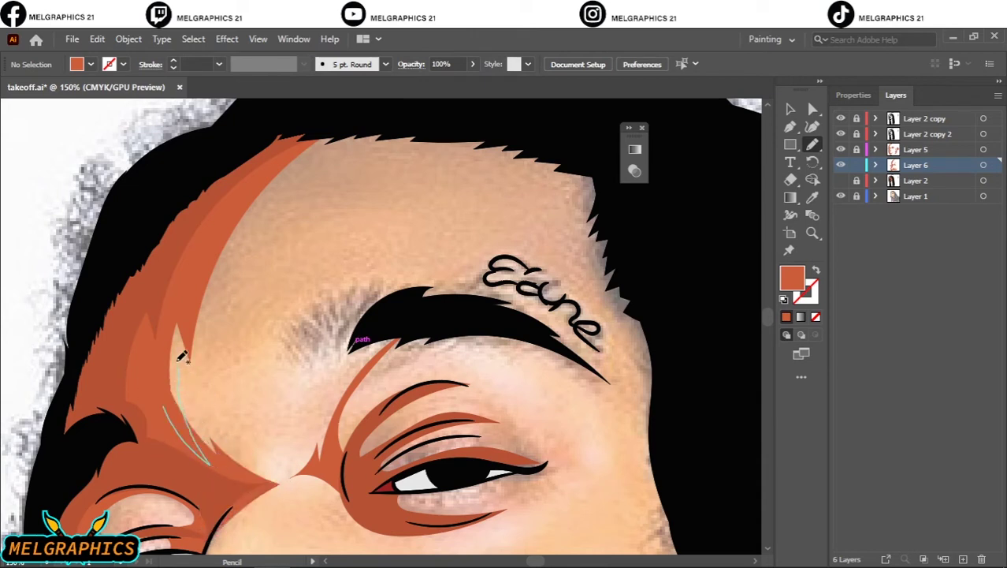
pyautogui.moveTo(181, 354)
pyautogui.mouseDown()
pyautogui.moveTo(187, 317)
pyautogui.moveTo(166, 406)
pyautogui.mouseUp()
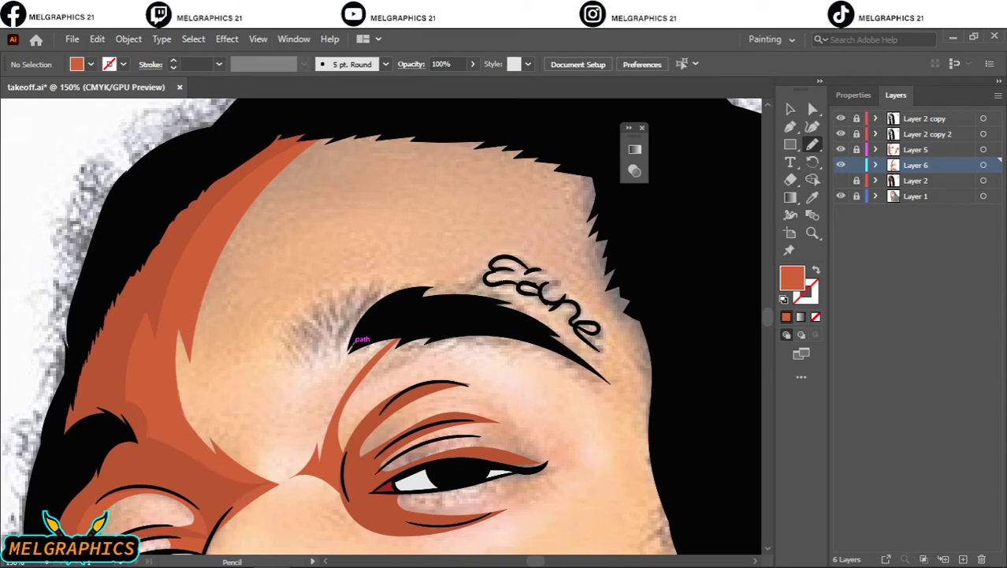
pyautogui.scroll(-7, 284, 526)
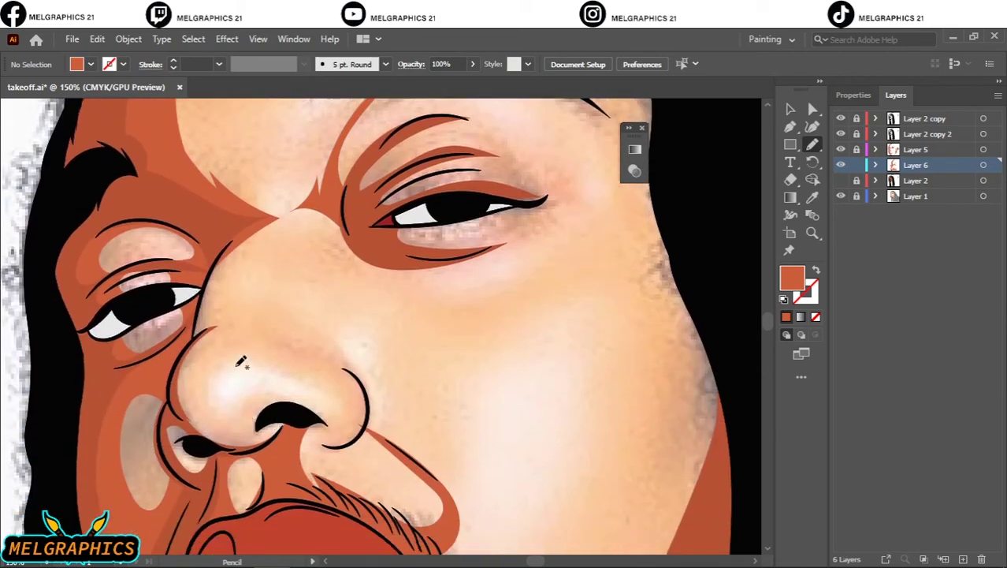
# Step: Draw a narrow lighter shadow along the far side of the nose bridge, tapering to a point over the top of the nose tip
pyautogui.scroll(2, 215, 331)
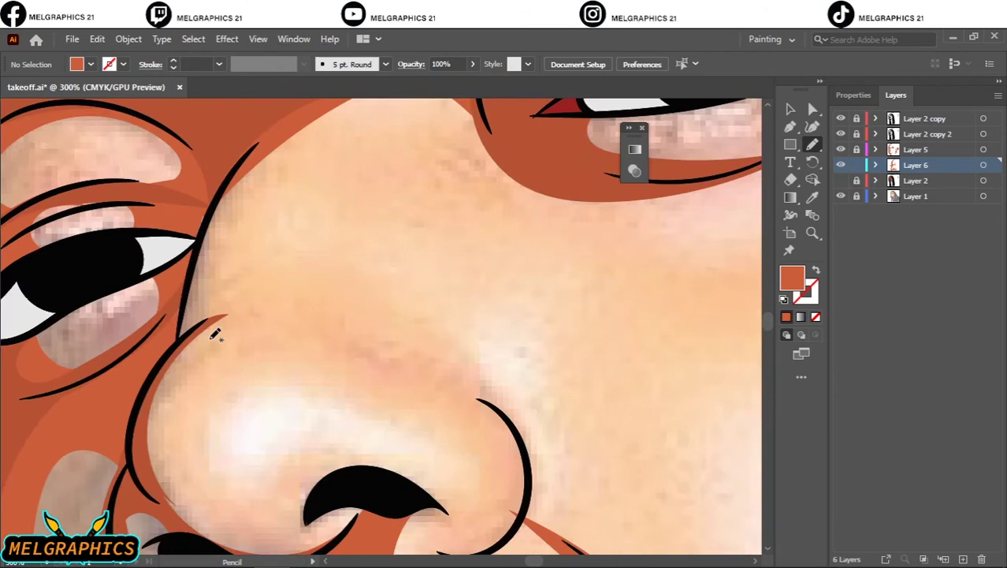
pyautogui.moveTo(169, 515); pyautogui.dragTo(206, 529)
pyautogui.moveTo(308, 125)
pyautogui.mouseDown()
pyautogui.moveTo(200, 221)
pyautogui.moveTo(180, 265)
pyautogui.moveTo(149, 431)
pyautogui.moveTo(170, 508)
pyautogui.mouseUp()
pyautogui.moveTo(144, 394)
pyautogui.mouseDown()
pyautogui.moveTo(156, 456)
pyautogui.moveTo(174, 351)
pyautogui.mouseUp()
# Step: Preview the nose and forehead shading over Layer 2's flat skin without the Layer 1 photo, and restore the tracing view
pyautogui.hotkey('ctrl', '-')
pyautogui.hotkey('ctrl', '-')
pyautogui.hotkey('ctrl', '-')
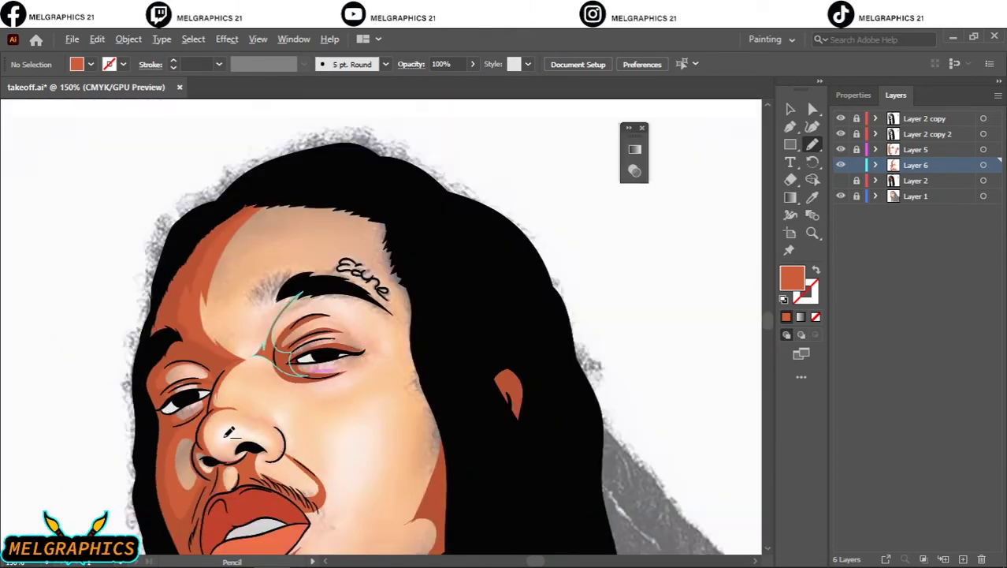
pyautogui.hotkey('ctrl', '-')
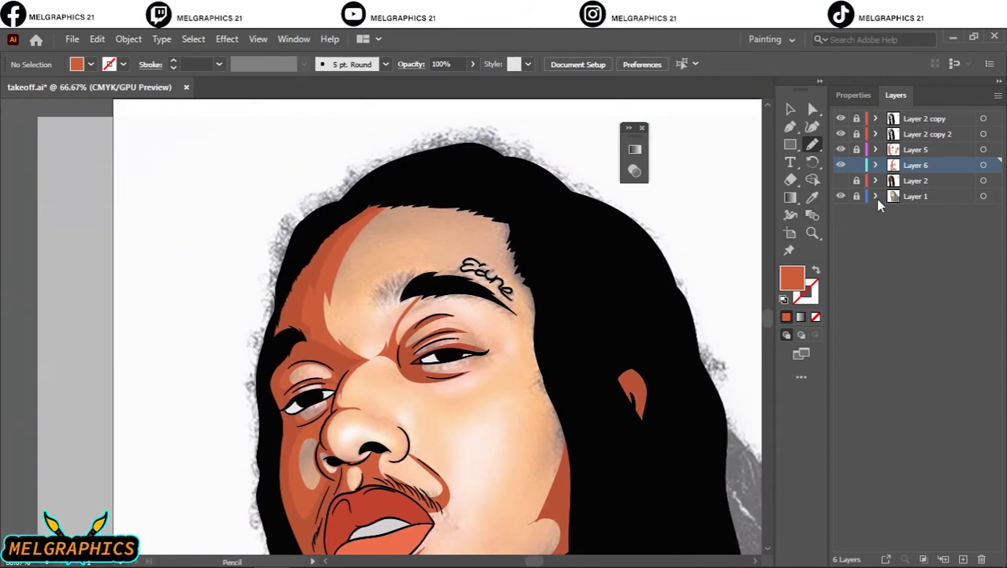
pyautogui.click(841, 180)
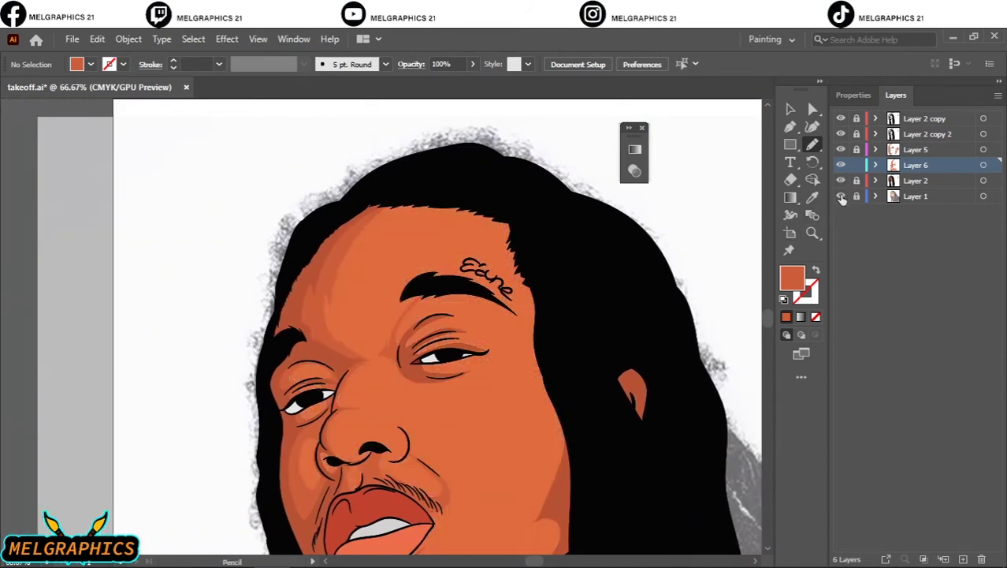
pyautogui.click(841, 196)
pyautogui.scroll(-5, 551, 315)
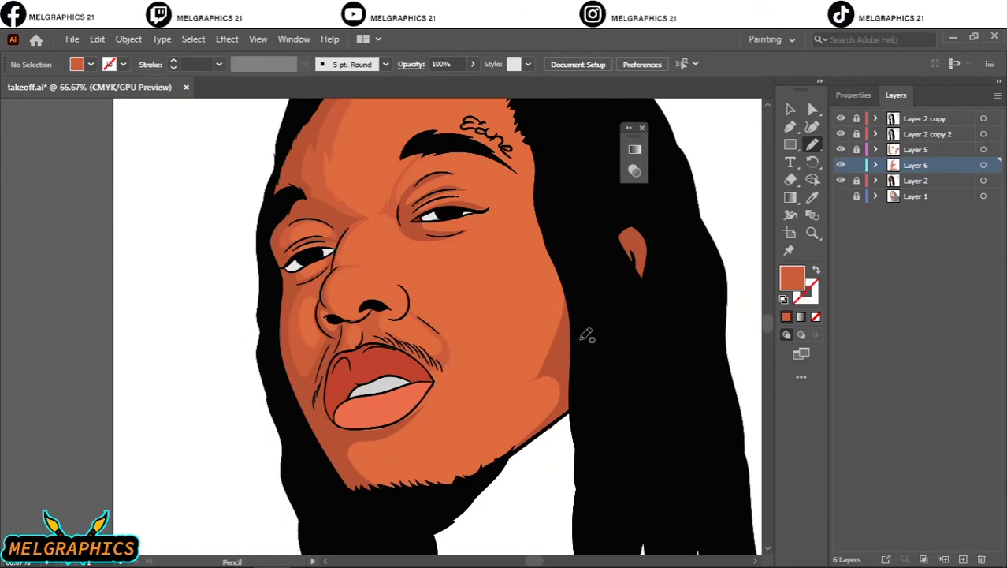
pyautogui.click(841, 195)
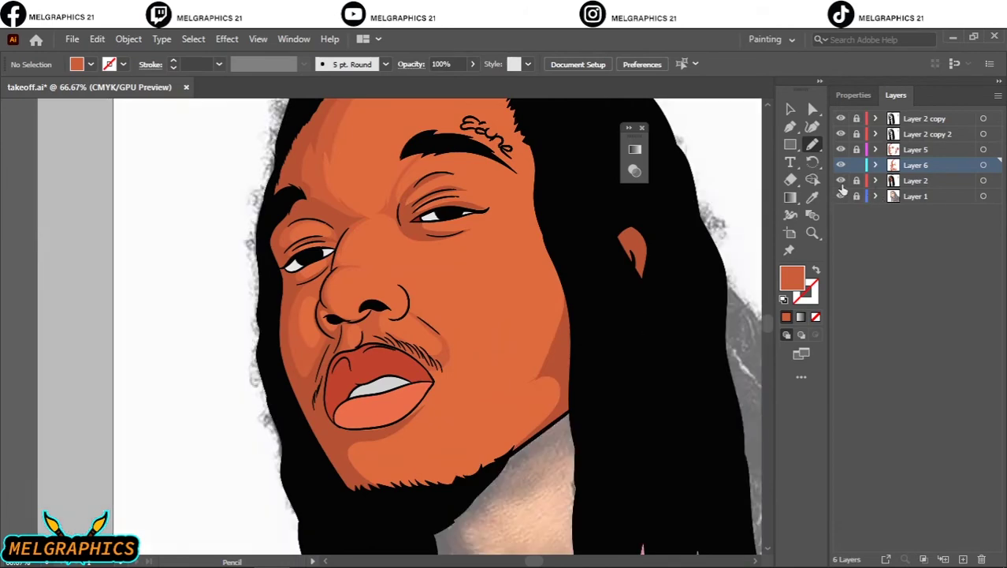
pyautogui.click(842, 180)
# Step: Draw a large lighter shadow over the jaw and lower cheek, from beside the hair to the mouth corner and down to the chin
pyautogui.scroll(1, 461, 434)
pyautogui.scroll(-1, 467, 431)
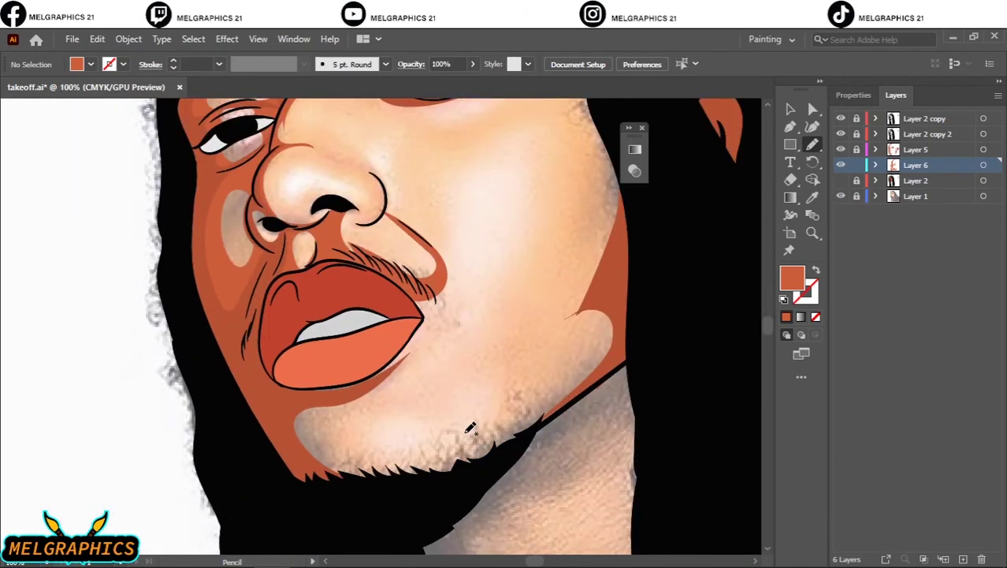
pyautogui.moveTo(605, 126); pyautogui.dragTo(599, 199)
pyautogui.moveTo(453, 264)
pyautogui.mouseDown()
pyautogui.moveTo(402, 300)
pyautogui.moveTo(327, 384)
pyautogui.moveTo(410, 371)
pyautogui.mouseUp()
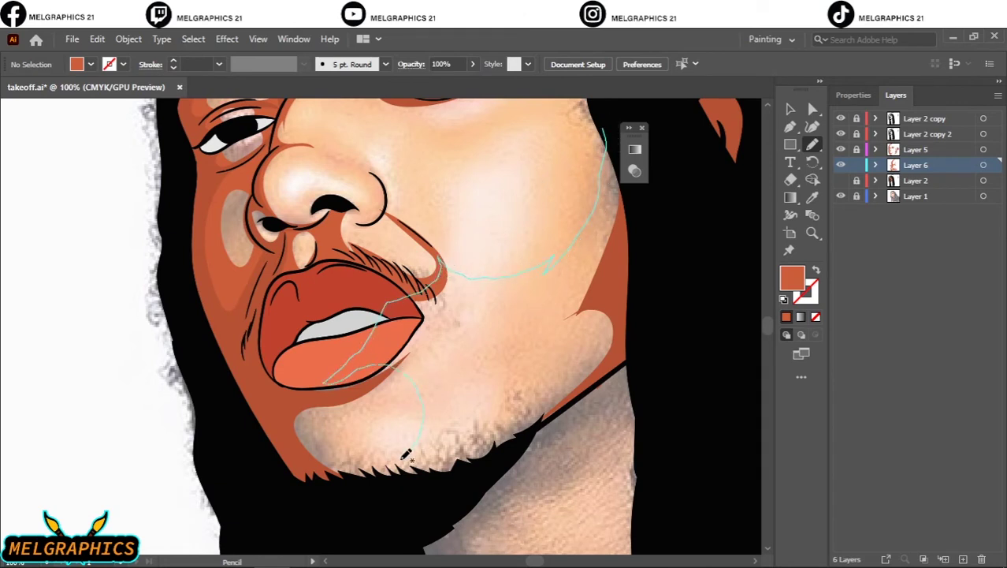
pyautogui.moveTo(406, 454)
pyautogui.mouseDown()
pyautogui.moveTo(357, 483)
pyautogui.moveTo(420, 489)
pyautogui.moveTo(593, 383)
pyautogui.moveTo(643, 303)
pyautogui.moveTo(646, 226)
pyautogui.moveTo(607, 128)
pyautogui.mouseUp()
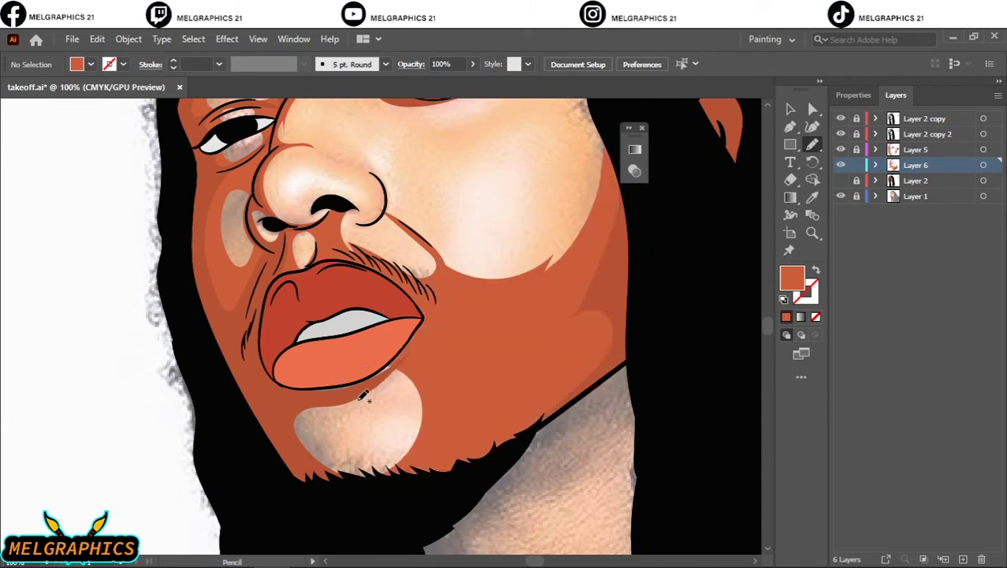
# Step: Add lighter shadow shapes around the chin, leaving a slanted highlight, and fill the gaps under the lower lip
pyautogui.moveTo(415, 428); pyautogui.dragTo(426, 400)
pyautogui.moveTo(370, 457)
pyautogui.mouseDown()
pyautogui.moveTo(437, 410)
pyautogui.moveTo(398, 491)
pyautogui.moveTo(321, 506)
pyautogui.moveTo(279, 446)
pyautogui.moveTo(320, 410)
pyautogui.moveTo(375, 384)
pyautogui.moveTo(430, 408)
pyautogui.mouseUp()
pyautogui.moveTo(292, 419)
pyautogui.mouseDown()
pyautogui.moveTo(320, 422)
pyautogui.moveTo(402, 389)
pyautogui.moveTo(425, 397)
pyautogui.moveTo(392, 442)
pyautogui.moveTo(445, 413)
pyautogui.moveTo(405, 373)
pyautogui.moveTo(298, 410)
pyautogui.mouseUp()
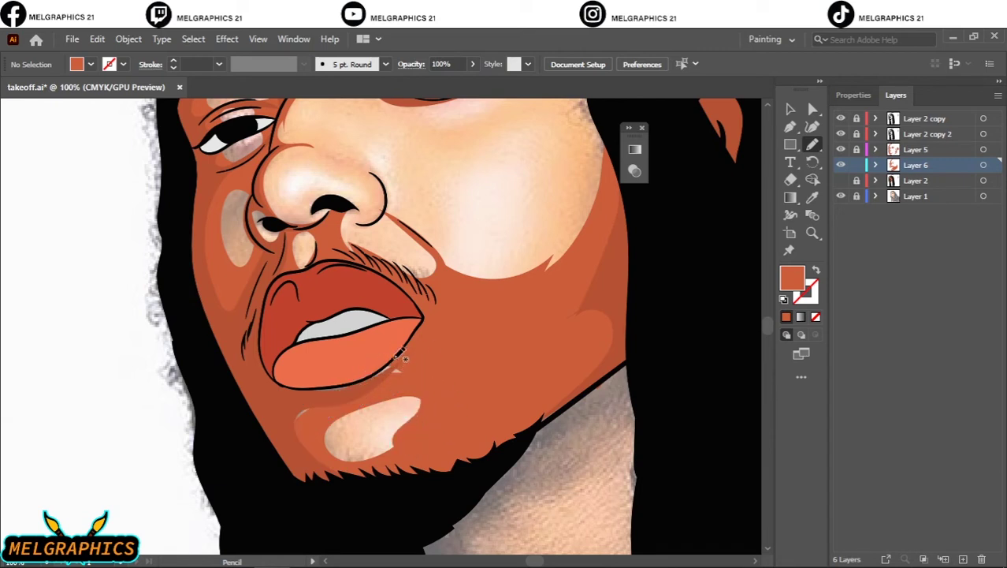
pyautogui.moveTo(304, 386)
pyautogui.mouseDown()
pyautogui.moveTo(286, 417)
pyautogui.moveTo(297, 439)
pyautogui.moveTo(366, 375)
pyautogui.mouseUp()
# Step: Preview the jaw and chin shading over Layer 2's flat skin with the Layer 1 photo hidden, and return to tracing over the photo
pyautogui.hotkey('ctrl', '-')
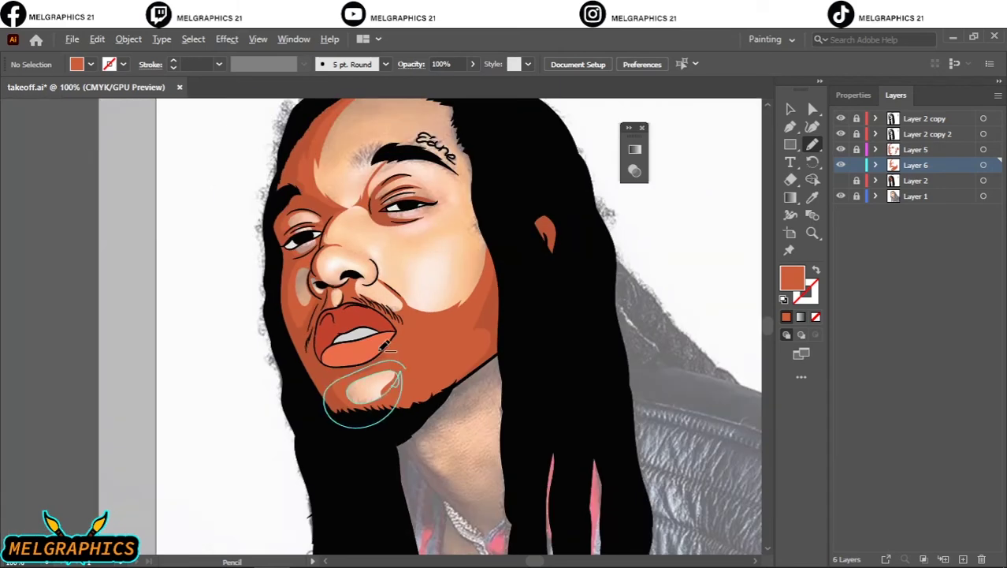
pyautogui.scroll(3, 378, 323)
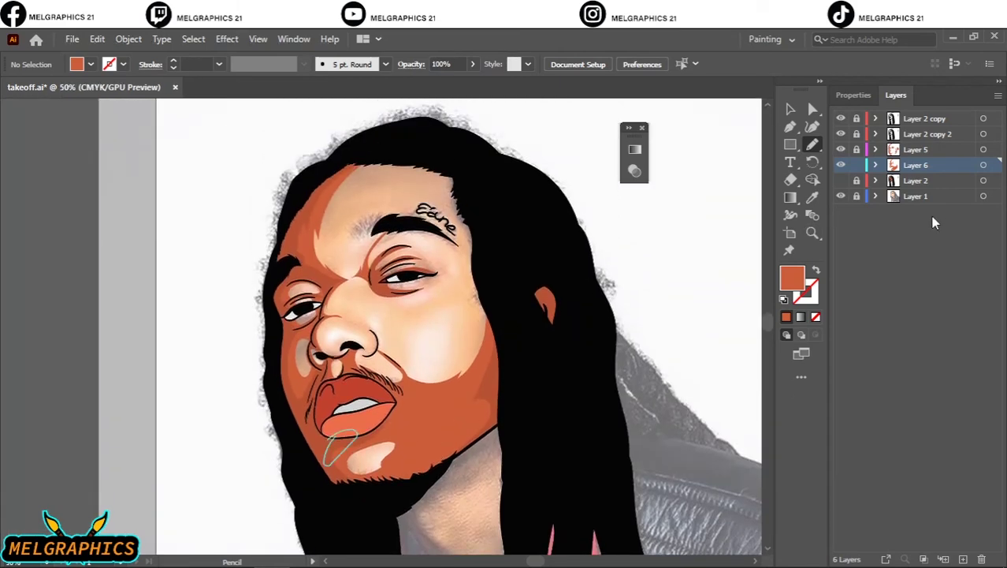
pyautogui.click(841, 180)
pyautogui.click(841, 196)
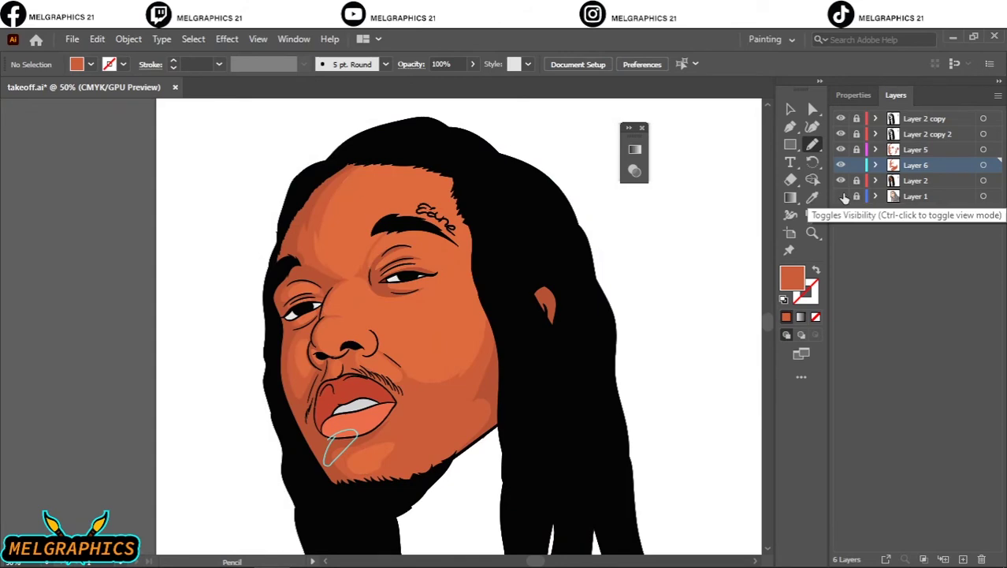
pyautogui.click(841, 195)
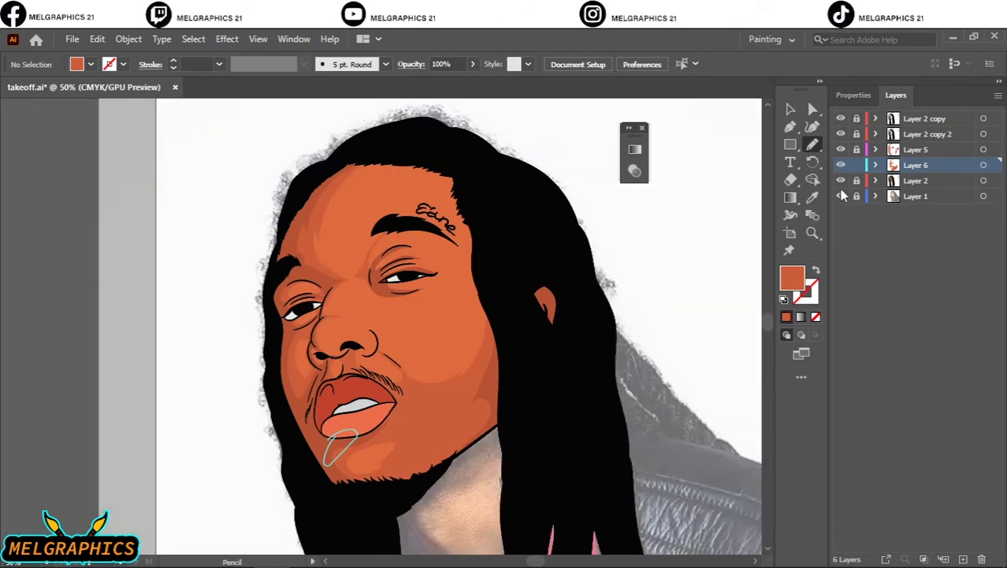
pyautogui.click(841, 181)
# Step: Draw a lighter shadow between nose and cheek, tapering to a point below the eye, and shade around the near nostril
pyautogui.scroll(3, 360, 329)
pyautogui.scroll(2, 360, 330)
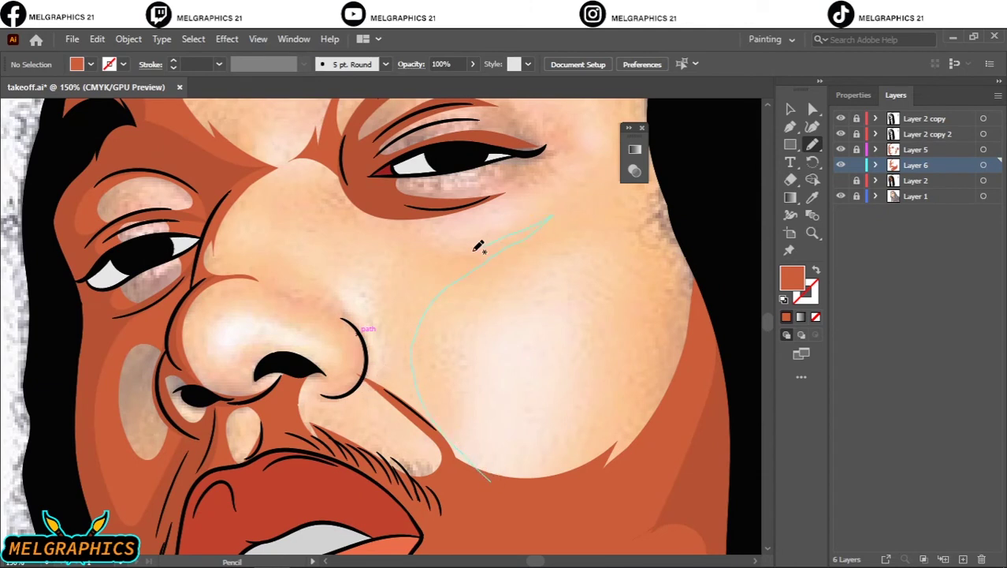
pyautogui.moveTo(349, 188); pyautogui.dragTo(372, 229)
pyautogui.moveTo(369, 292)
pyautogui.mouseDown()
pyautogui.moveTo(304, 291)
pyautogui.moveTo(361, 335)
pyautogui.moveTo(334, 398)
pyautogui.mouseUp()
pyautogui.moveTo(426, 430); pyautogui.dragTo(494, 520)
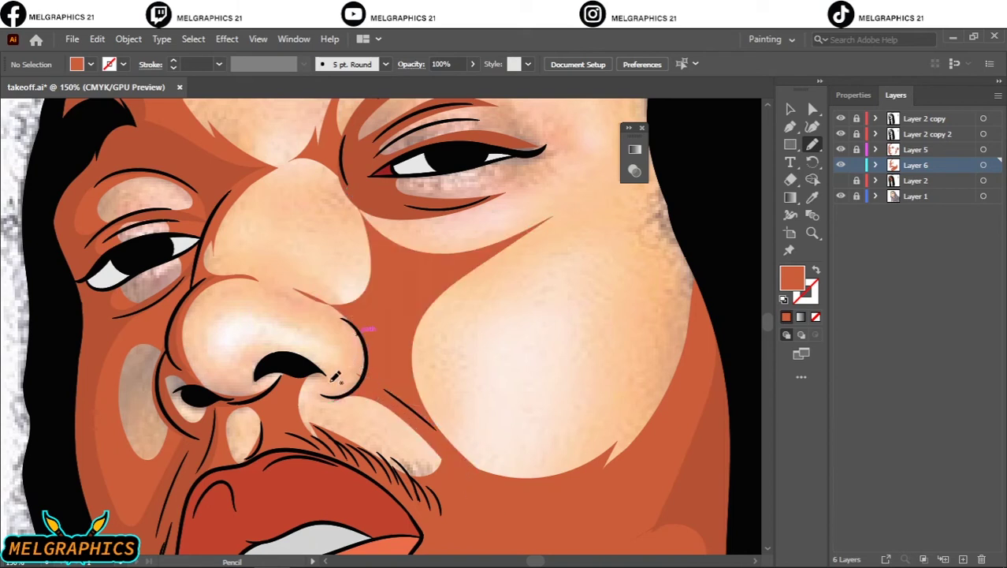
pyautogui.moveTo(312, 364)
pyautogui.mouseDown()
pyautogui.moveTo(356, 367)
pyautogui.moveTo(333, 318)
pyautogui.moveTo(293, 294)
pyautogui.moveTo(346, 310)
pyautogui.moveTo(377, 352)
pyautogui.moveTo(370, 389)
pyautogui.moveTo(308, 403)
pyautogui.moveTo(332, 446)
pyautogui.moveTo(289, 397)
pyautogui.moveTo(289, 367)
pyautogui.moveTo(326, 370)
pyautogui.mouseUp()
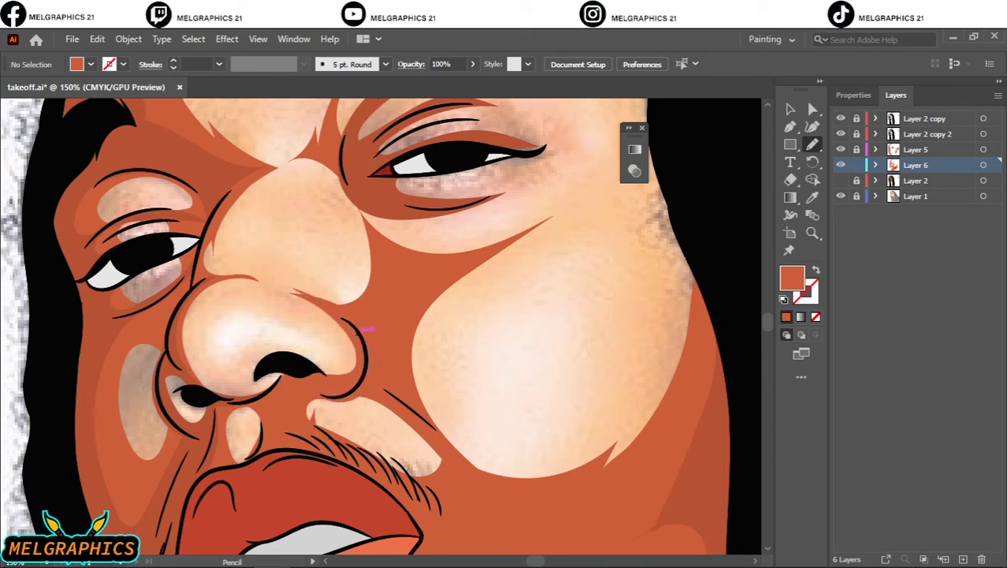
# Step: Draw a lighter shadow band along the forehead hairline, with jagged points at one end, curving down to the tattooed eyebrow's outer tip
pyautogui.scroll(-5, 297, 307)
pyautogui.scroll(5, 469, 376)
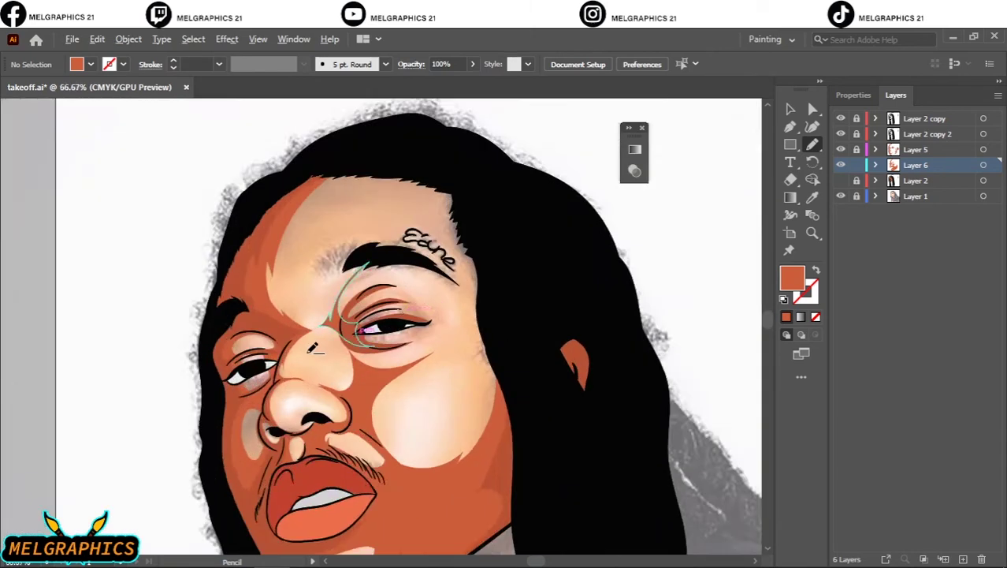
pyautogui.scroll(1, 469, 376)
pyautogui.scroll(3, 501, 419)
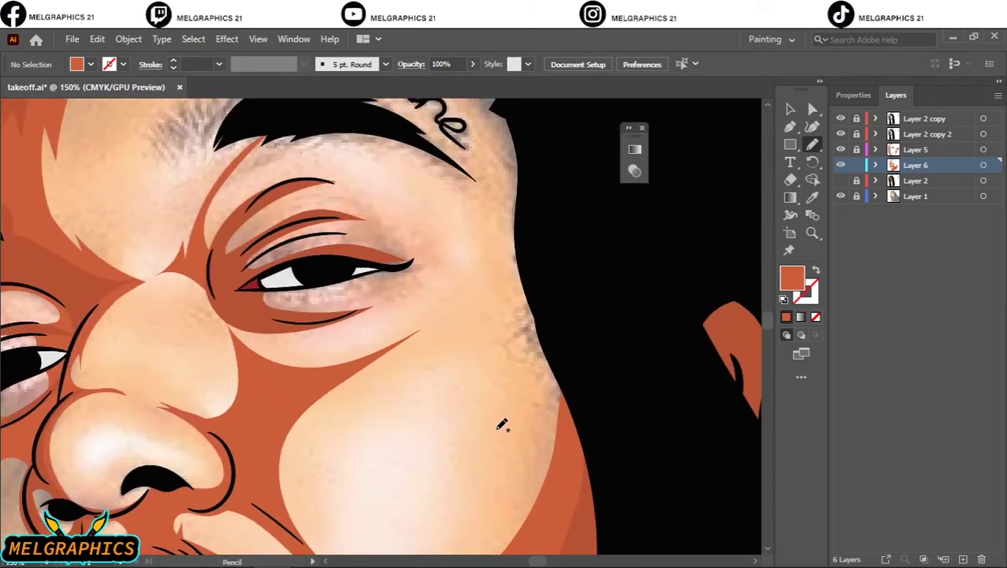
pyautogui.scroll(3, 484, 414)
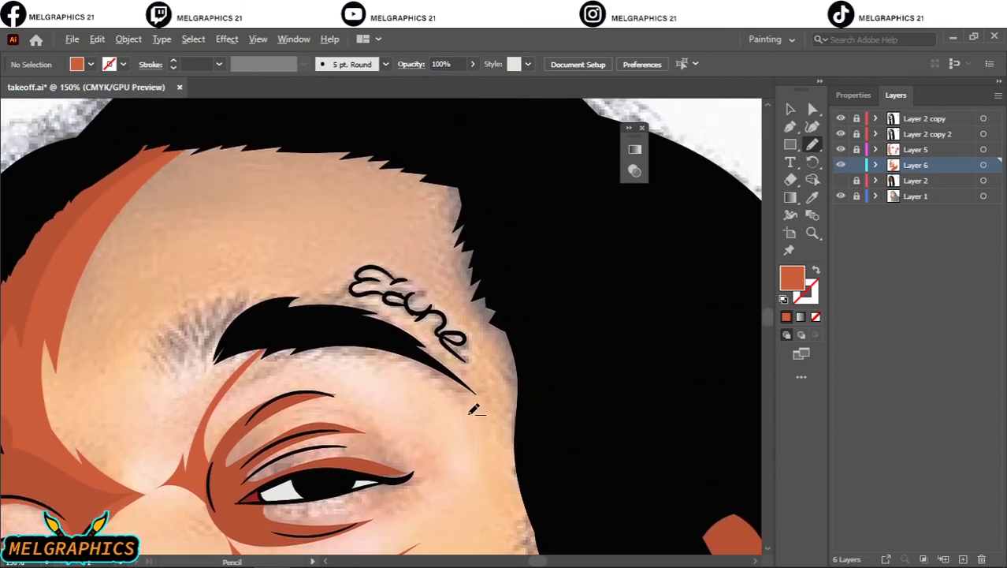
pyautogui.scroll(-1, 474, 408)
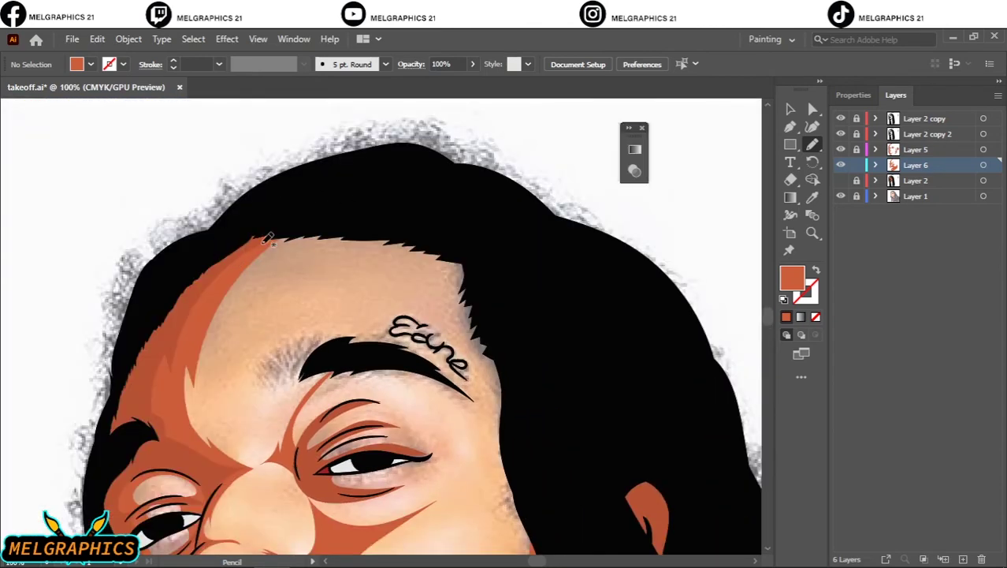
pyautogui.moveTo(263, 257)
pyautogui.mouseDown()
pyautogui.moveTo(323, 236)
pyautogui.moveTo(424, 265)
pyautogui.moveTo(473, 314)
pyautogui.moveTo(482, 365)
pyautogui.moveTo(467, 383)
pyautogui.moveTo(433, 372)
pyautogui.moveTo(505, 423)
pyautogui.moveTo(525, 359)
pyautogui.moveTo(433, 228)
pyautogui.moveTo(282, 222)
pyautogui.moveTo(240, 236)
pyautogui.mouseUp()
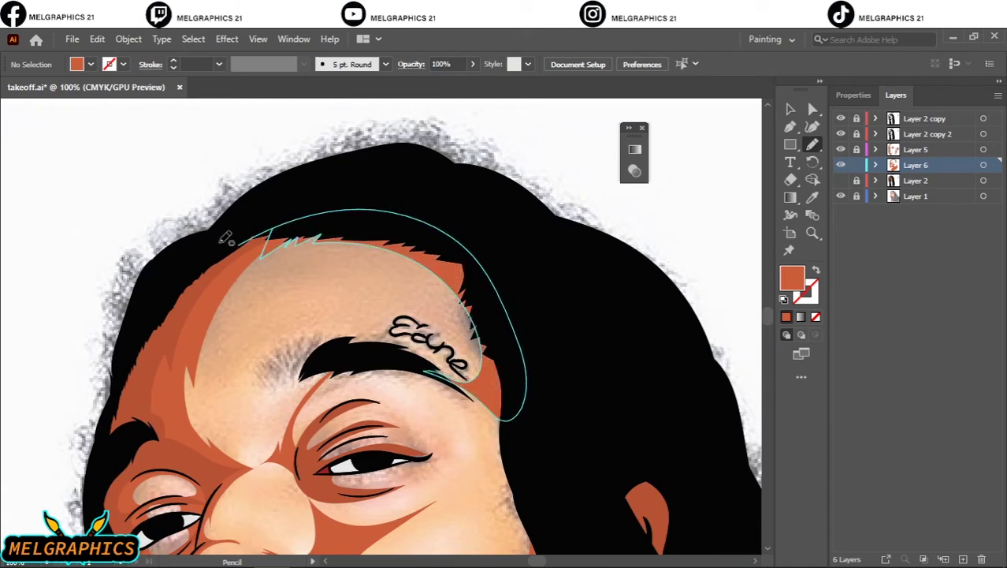
# Step: Draw a lighter shadow from the tattooed eyebrow over the eyelid and temple, curving around the cheek highlight's upper edge
pyautogui.scroll(-2, 225, 238)
pyautogui.scroll(3, 457, 401)
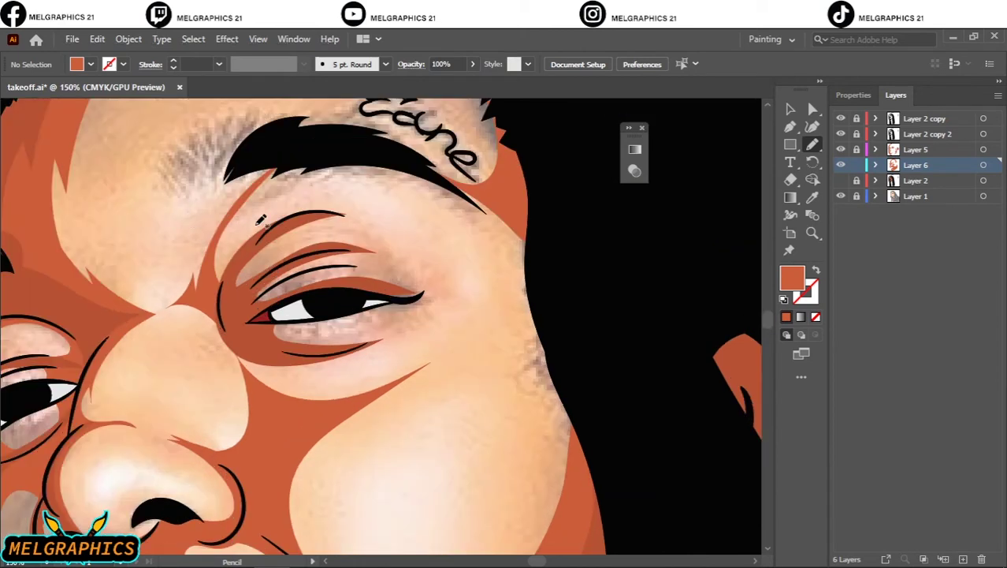
pyautogui.moveTo(501, 171)
pyautogui.mouseDown()
pyautogui.moveTo(501, 183)
pyautogui.moveTo(384, 165)
pyautogui.mouseUp()
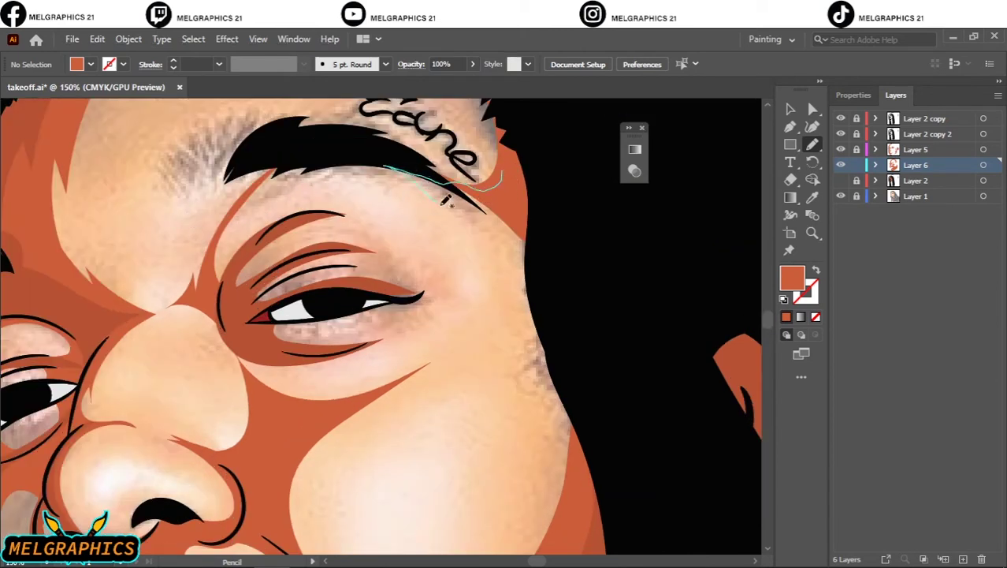
pyautogui.moveTo(381, 234)
pyautogui.mouseDown()
pyautogui.moveTo(315, 211)
pyautogui.moveTo(242, 281)
pyautogui.moveTo(264, 315)
pyautogui.moveTo(393, 286)
pyautogui.moveTo(425, 342)
pyautogui.moveTo(306, 407)
pyautogui.moveTo(548, 448)
pyautogui.moveTo(602, 490)
pyautogui.mouseUp()
pyautogui.moveTo(616, 439)
pyautogui.mouseDown()
pyautogui.moveTo(572, 301)
pyautogui.moveTo(514, 167)
pyautogui.mouseUp()
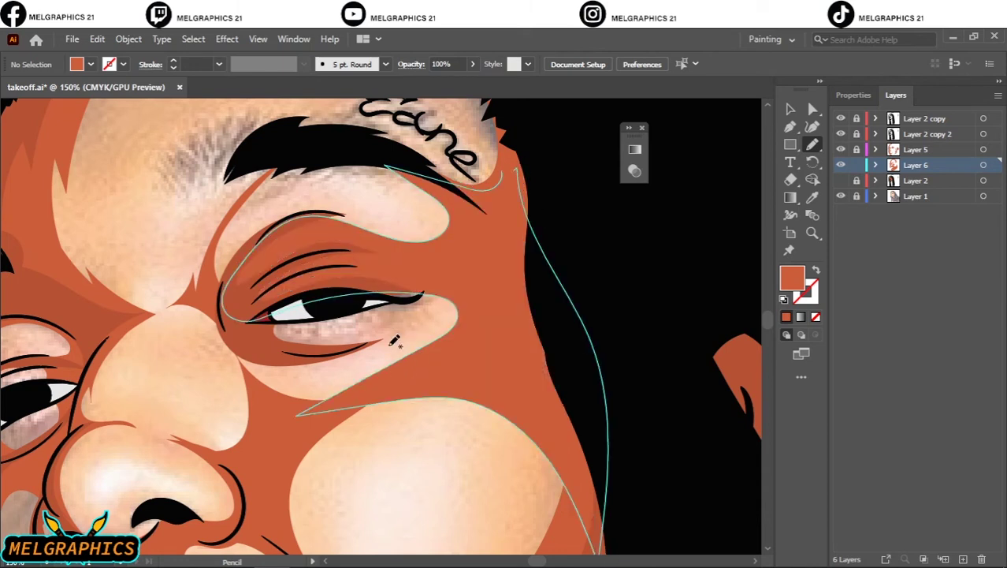
# Step: Trim the highlight below the near eye with two small shadow shapes, and round the cheek highlight's outer edge with a curved shadow
pyautogui.moveTo(394, 378)
pyautogui.mouseDown()
pyautogui.moveTo(245, 343)
pyautogui.moveTo(249, 368)
pyautogui.moveTo(298, 418)
pyautogui.moveTo(416, 410)
pyautogui.mouseUp()
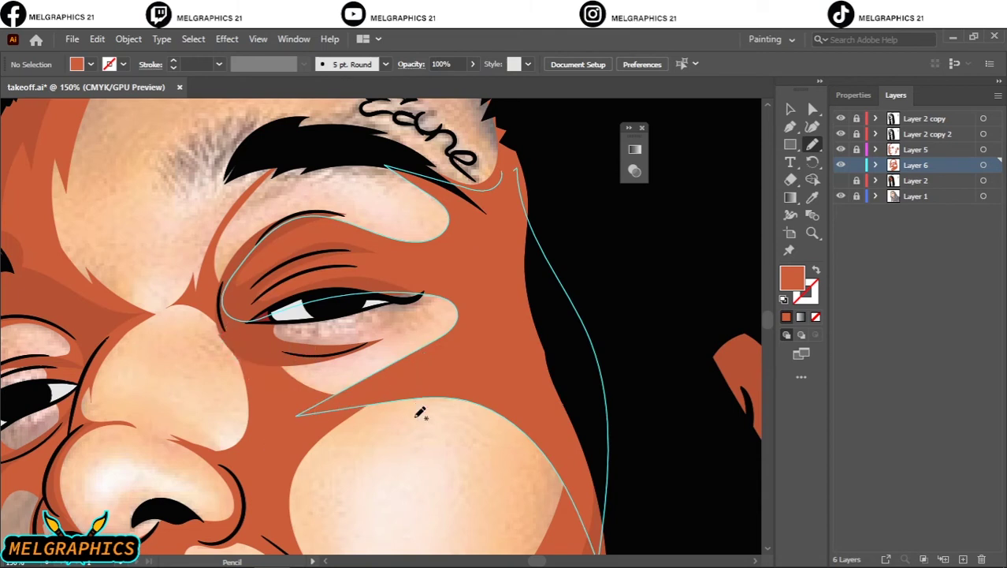
pyautogui.moveTo(376, 383)
pyautogui.mouseDown()
pyautogui.moveTo(325, 386)
pyautogui.moveTo(346, 354)
pyautogui.moveTo(395, 336)
pyautogui.moveTo(419, 312)
pyautogui.moveTo(382, 333)
pyautogui.moveTo(271, 349)
pyautogui.moveTo(277, 390)
pyautogui.moveTo(374, 399)
pyautogui.mouseUp()
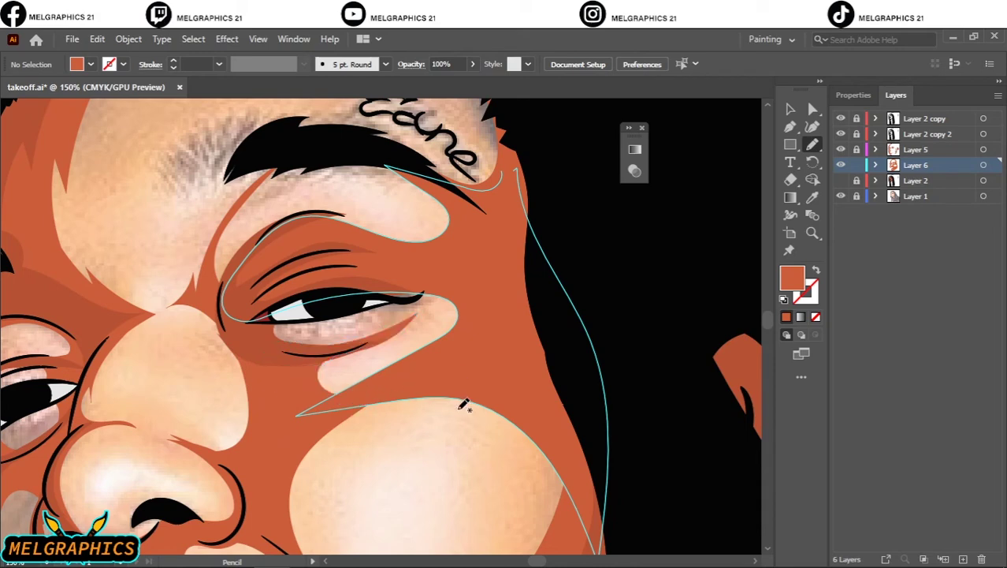
pyautogui.scroll(-4, 424, 305)
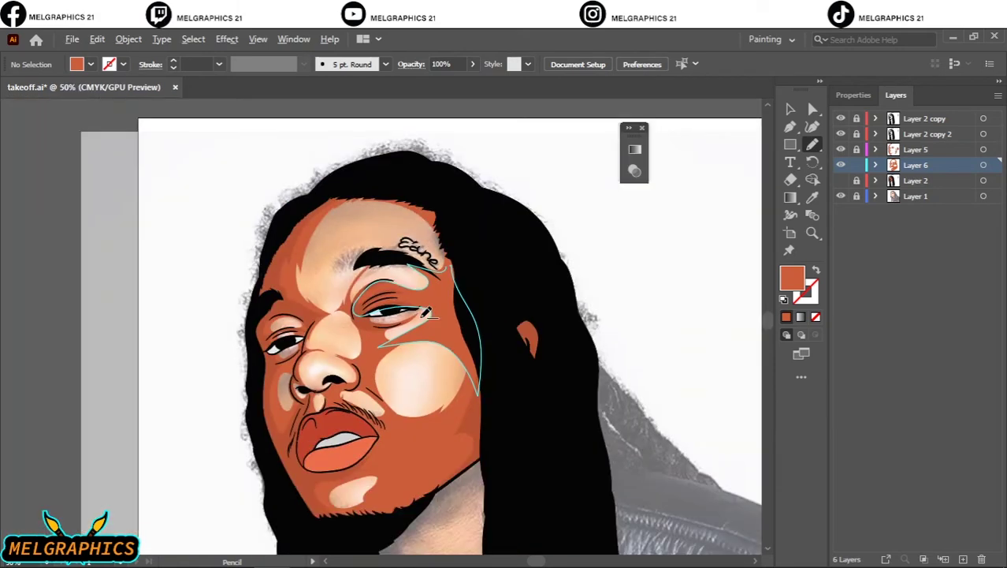
pyautogui.scroll(4, 436, 352)
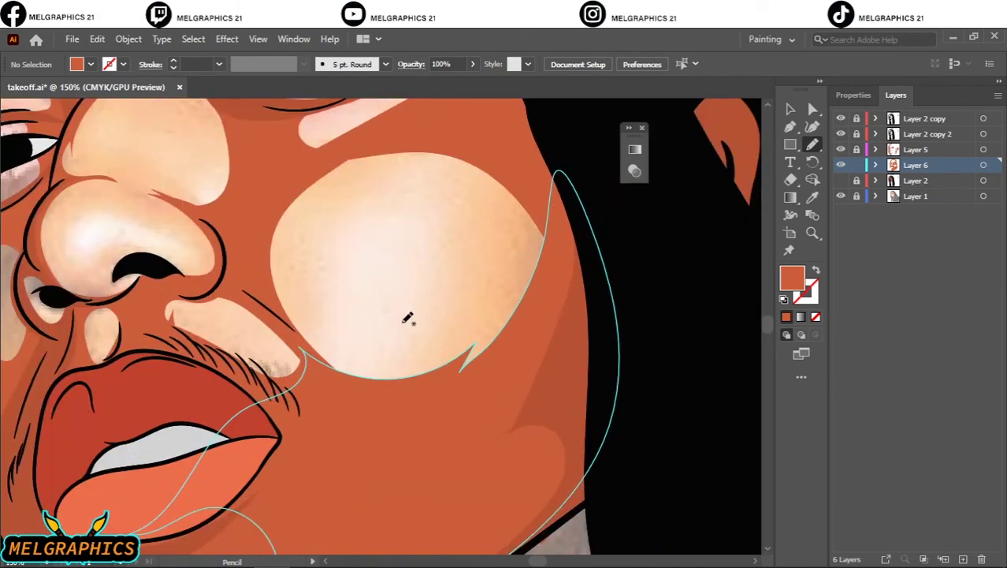
pyautogui.moveTo(486, 161)
pyautogui.mouseDown()
pyautogui.moveTo(508, 299)
pyautogui.moveTo(451, 363)
pyautogui.moveTo(476, 380)
pyautogui.moveTo(550, 224)
pyautogui.moveTo(467, 163)
pyautogui.mouseUp()
# Step: Show Layer 2 and hide the Layer 1 photo, and review the shading across the whole face
pyautogui.scroll(-3, 465, 201)
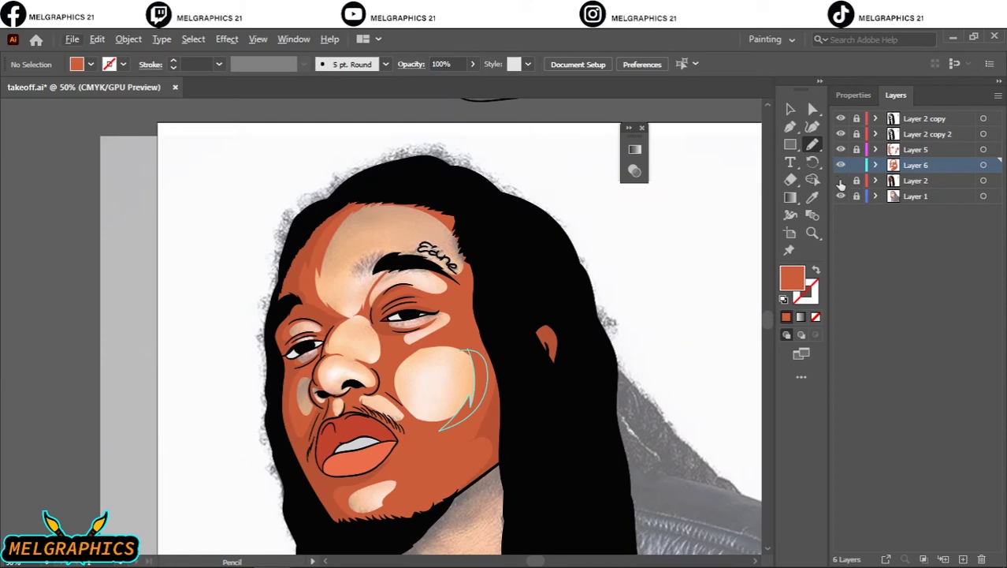
pyautogui.click(840, 197)
pyautogui.click(791, 109)
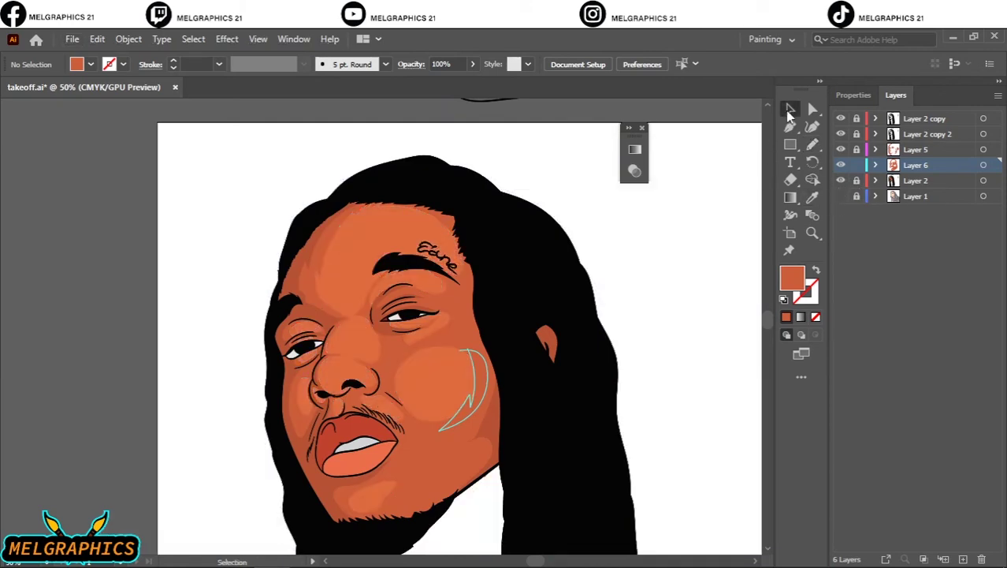
pyautogui.scroll(-2, 636, 260)
pyautogui.scroll(1, 639, 267)
pyautogui.scroll(3, 638, 267)
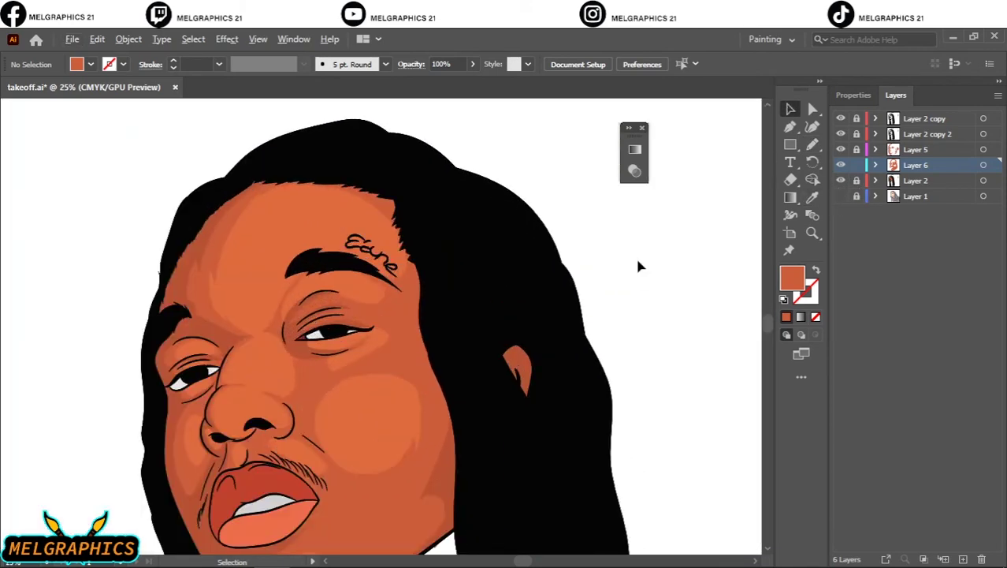
pyautogui.scroll(-2, 639, 266)
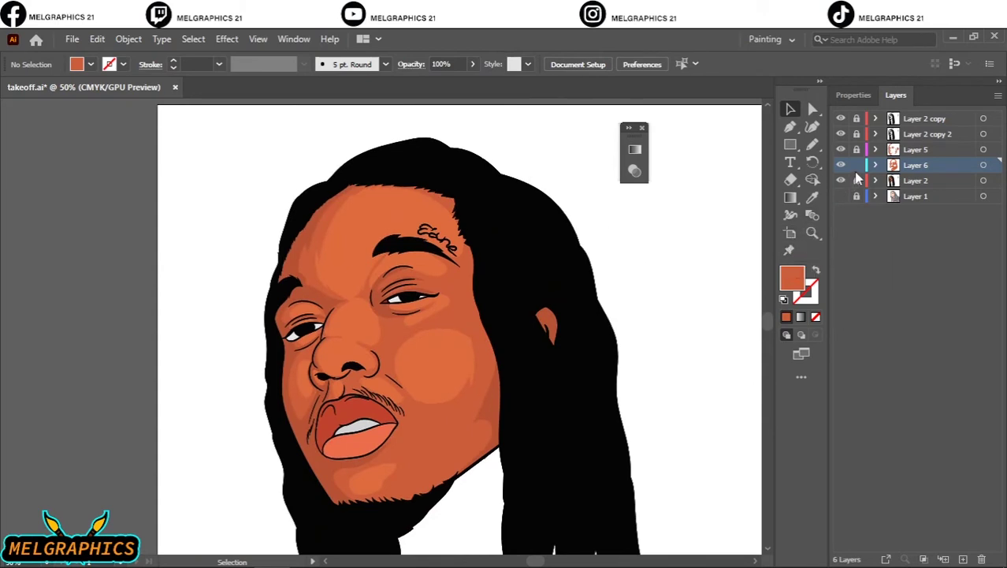
# Step: Lock Layer 6 and add a new layer directly above Layer 2
pyautogui.click(924, 182)
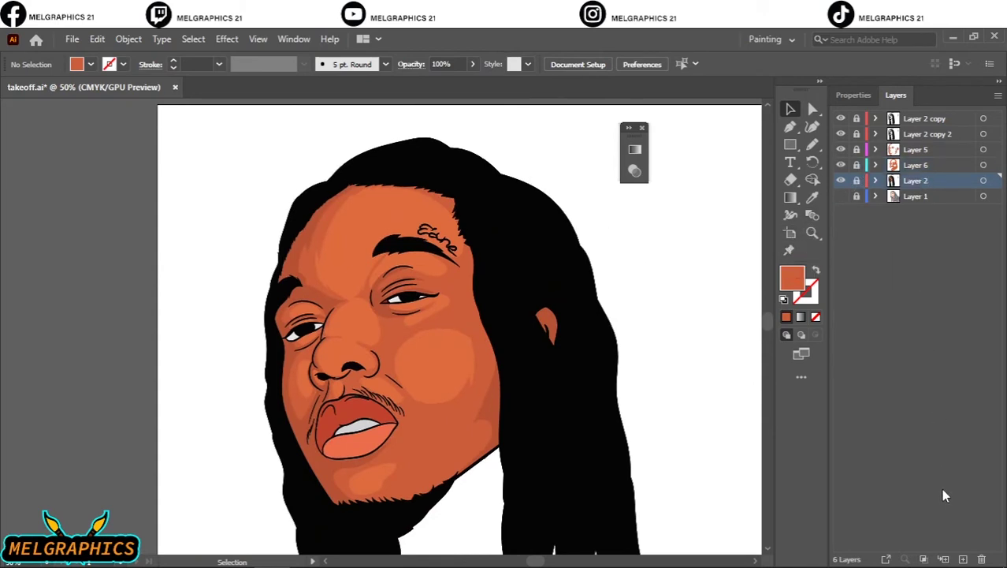
pyautogui.click(963, 559)
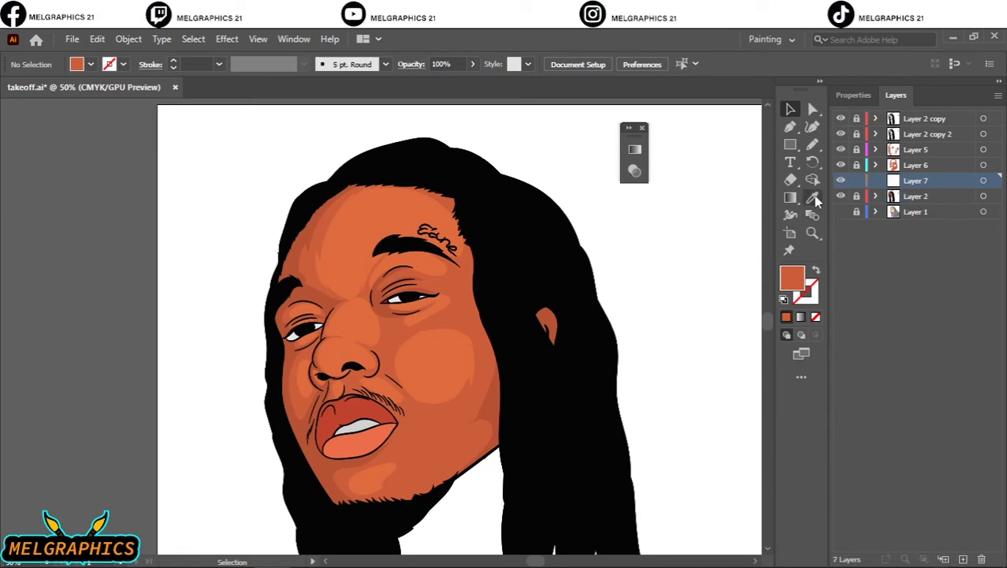
# Step: Draw a trial freehand shape on the forehead in Layer 7 with the current shadow colour and select that layer's artwork
pyautogui.click(812, 145)
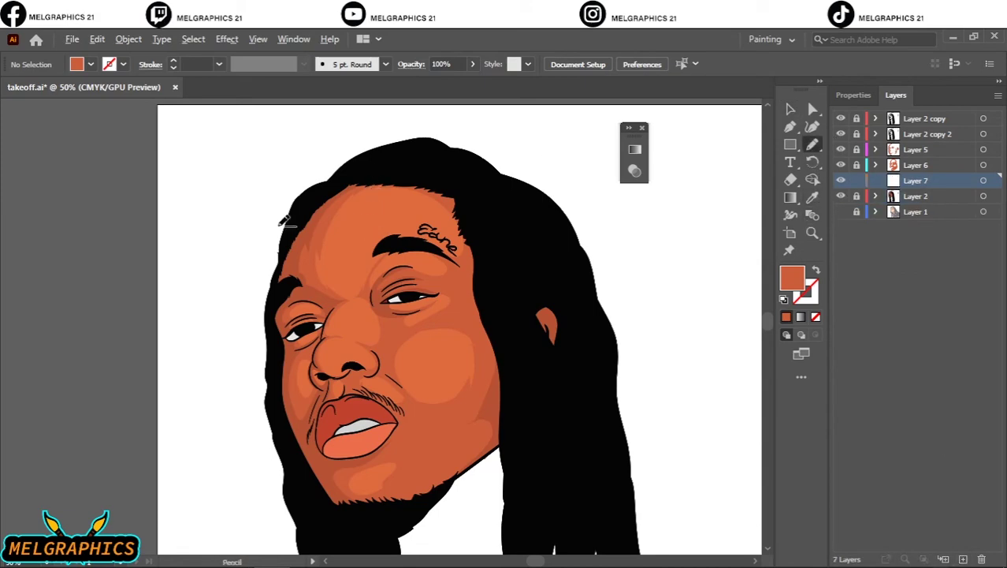
pyautogui.scroll(2, 345, 228)
pyautogui.scroll(2, 294, 217)
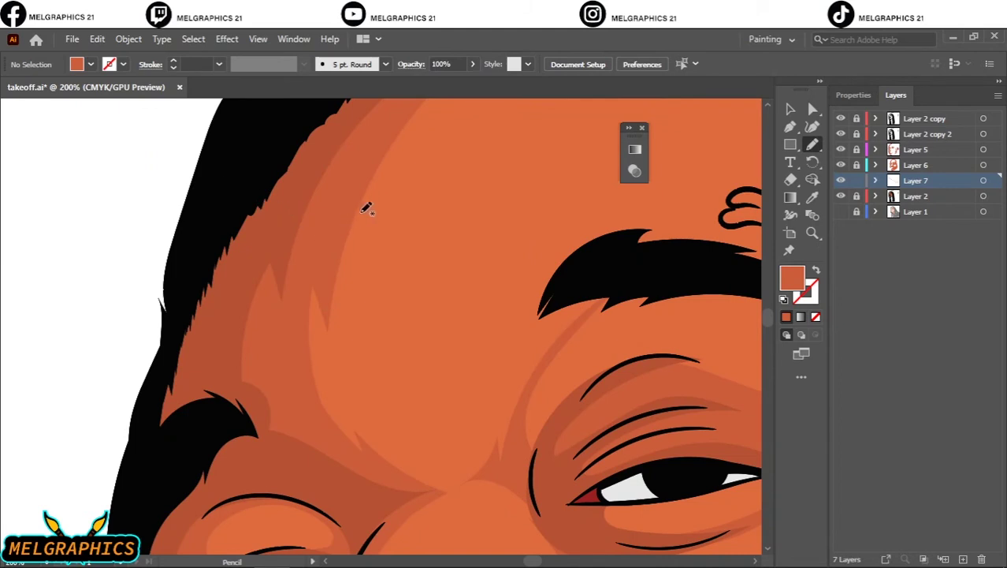
pyautogui.moveTo(388, 272); pyautogui.dragTo(372, 173)
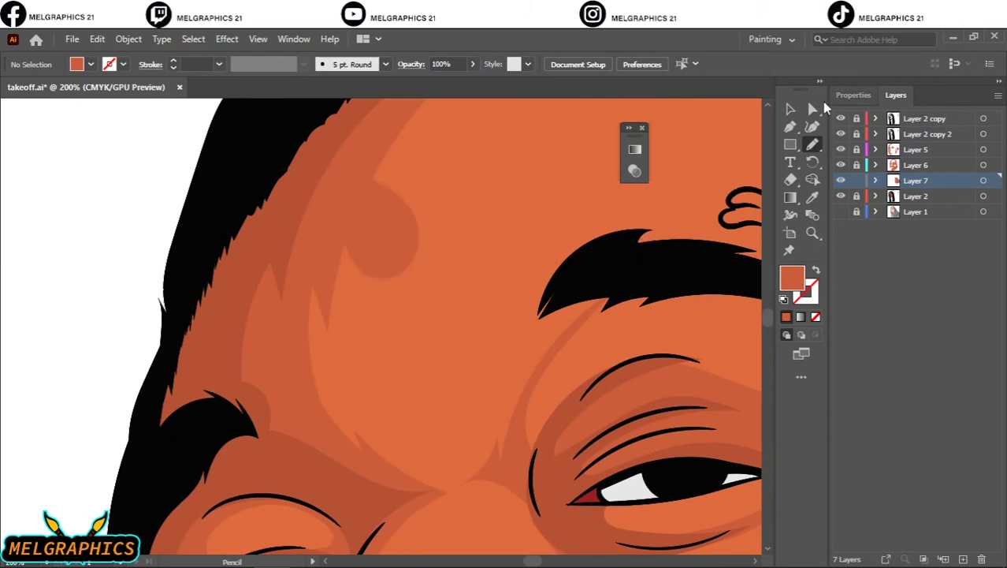
pyautogui.click(791, 109)
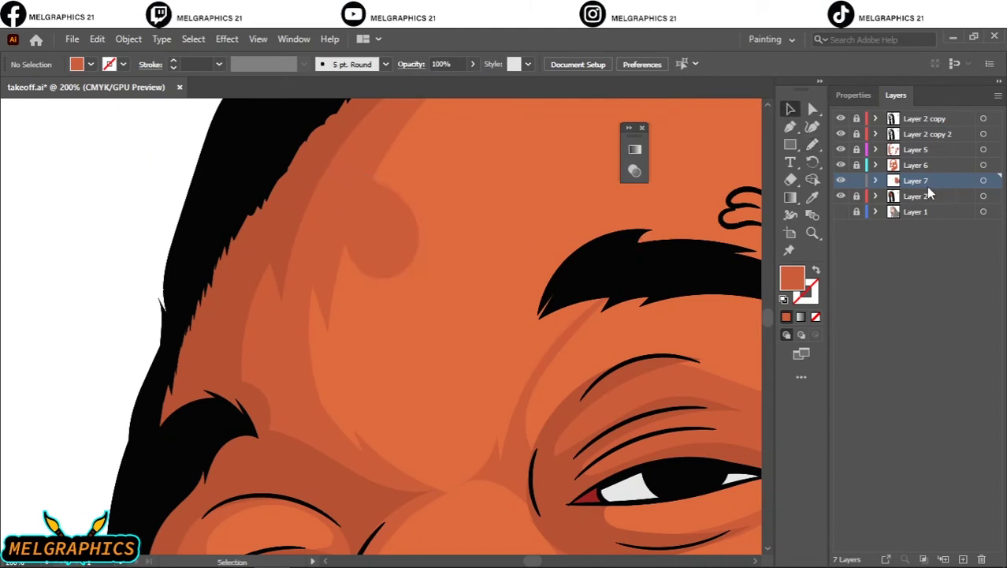
pyautogui.click(984, 181)
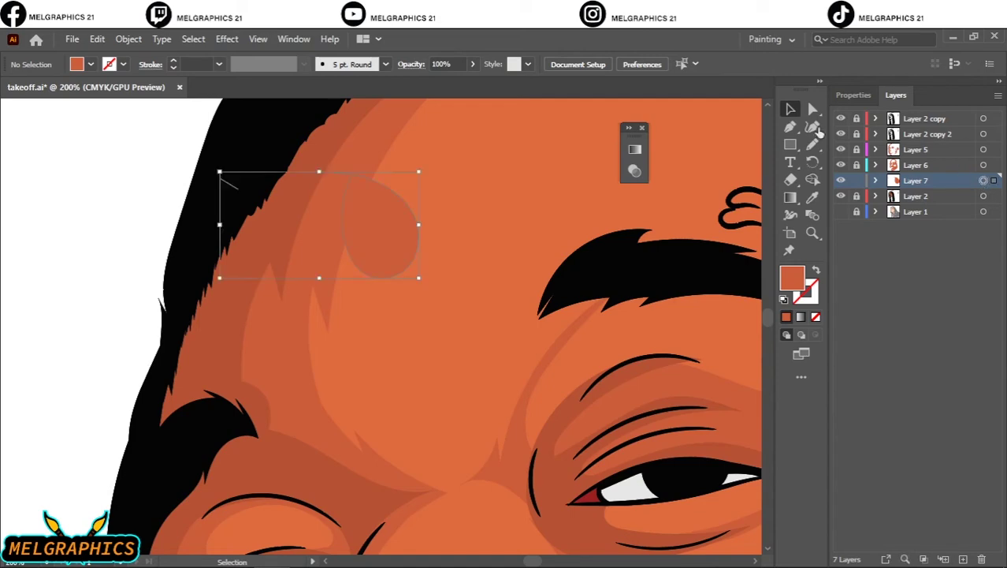
# Step: Recolor the trial shape to a lighter orange at about 84% brightness with slightly less saturation, and remove the shape while keeping its fill colour
pyautogui.click(97, 39)
pyautogui.moveTo(243, 301)
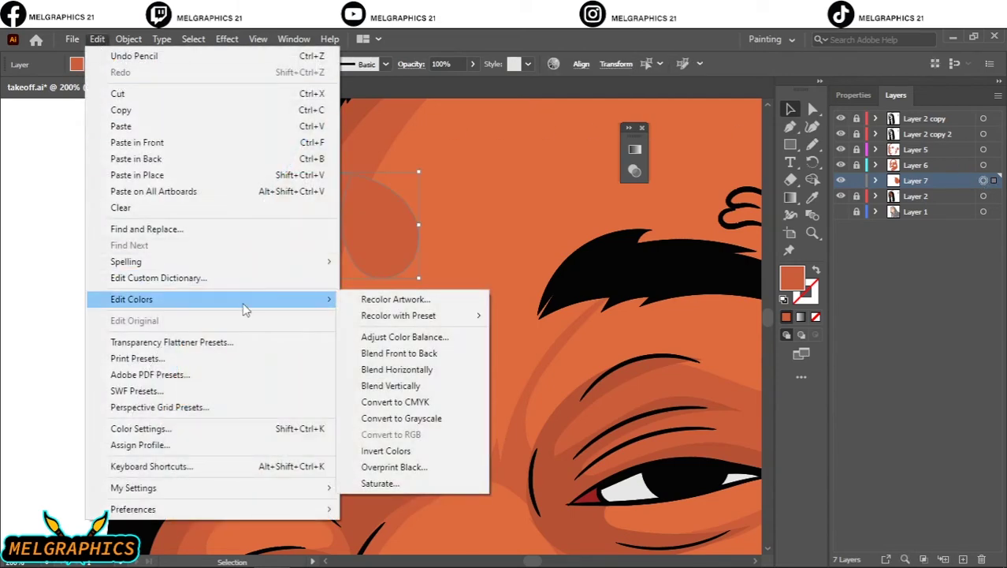
pyautogui.click(398, 300)
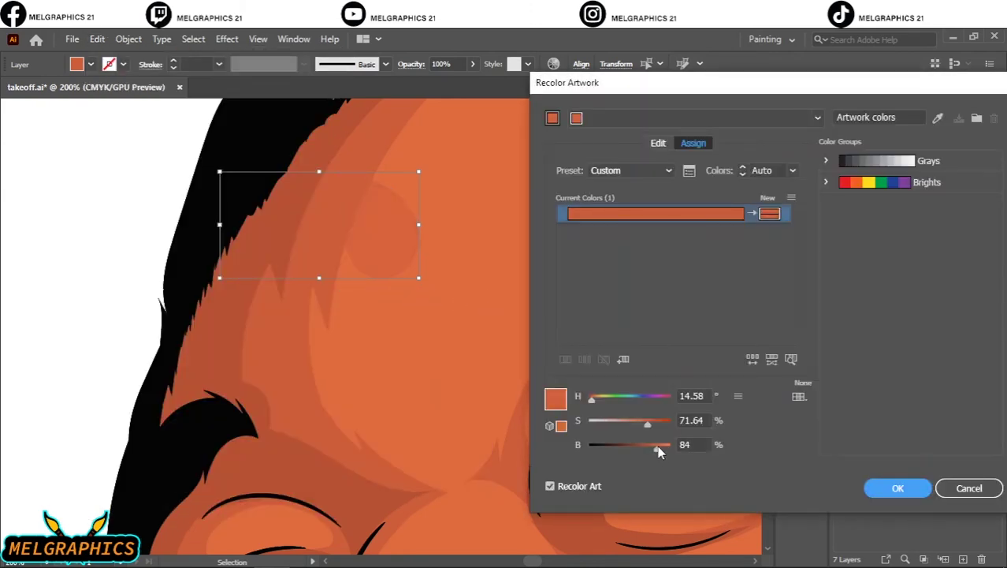
pyautogui.moveTo(648, 430); pyautogui.dragTo(644, 427)
pyautogui.click(899, 488)
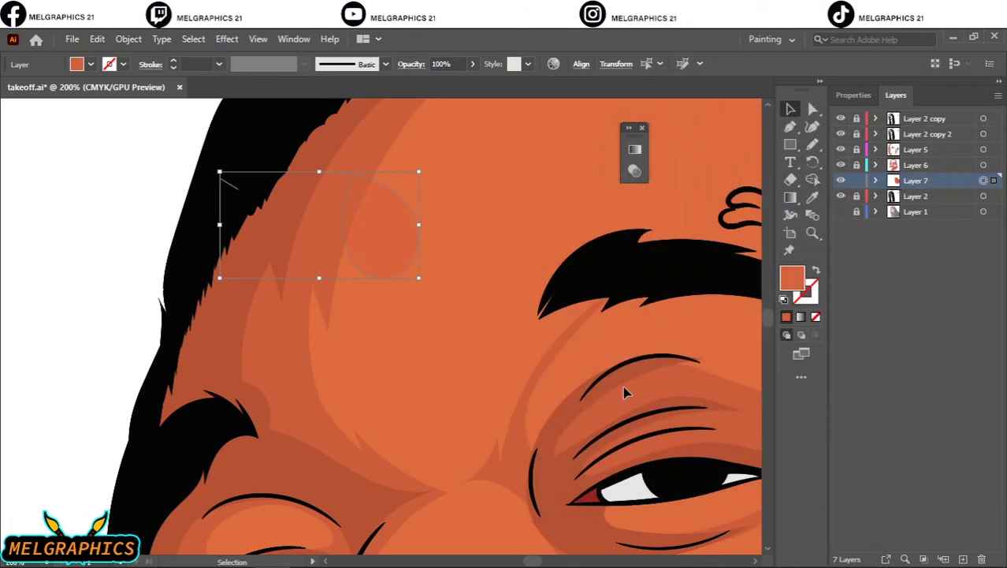
pyautogui.click(623, 388)
pyautogui.hotkey('ctrl', '-')
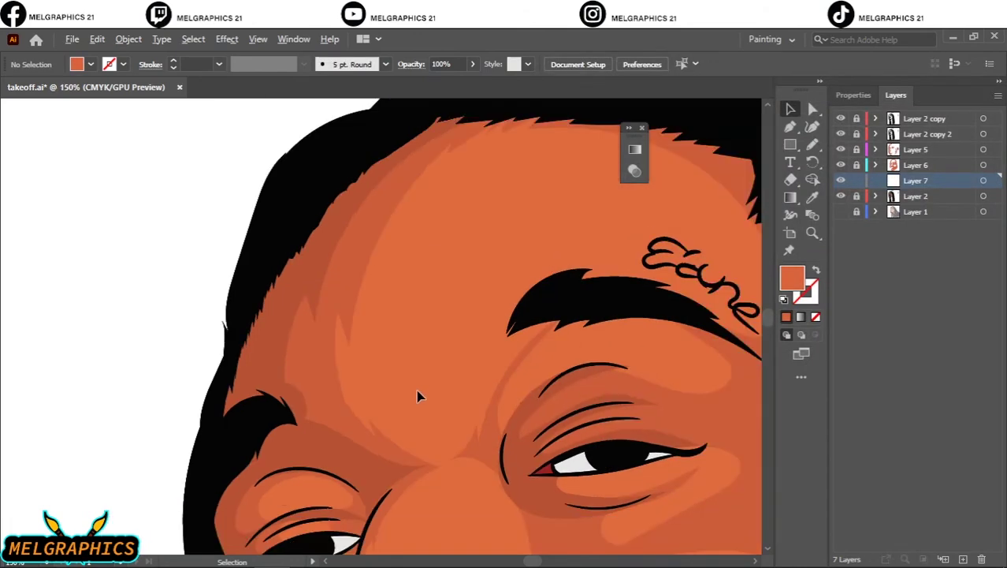
# Step: Show the Layer 1 photo, hide Layer 2, and draw lighter shadow shapes around the forehead highlight, narrowing it to an oval
pyautogui.click(841, 212)
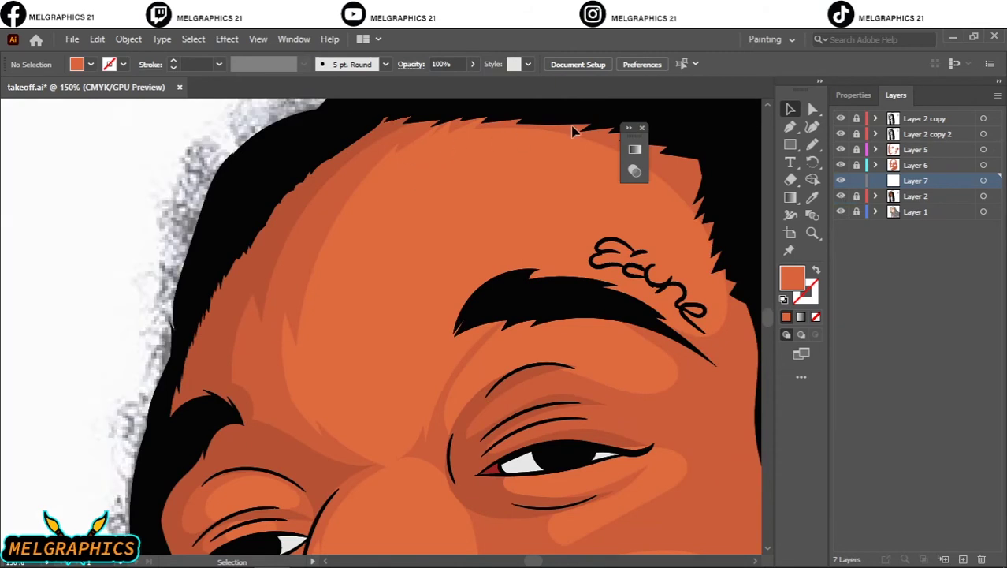
pyautogui.click(841, 195)
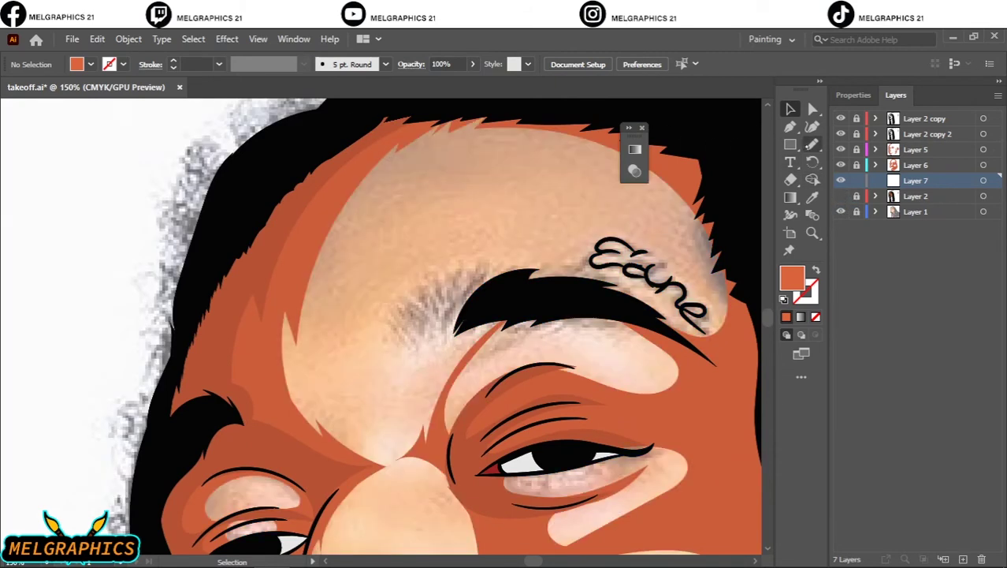
pyautogui.press('n')
pyautogui.moveTo(472, 402)
pyautogui.mouseDown()
pyautogui.moveTo(477, 365)
pyautogui.moveTo(525, 307)
pyautogui.moveTo(438, 367)
pyautogui.moveTo(412, 369)
pyautogui.moveTo(368, 215)
pyautogui.moveTo(513, 163)
pyautogui.moveTo(527, 299)
pyautogui.moveTo(683, 332)
pyautogui.moveTo(765, 260)
pyautogui.moveTo(554, 121)
pyautogui.moveTo(302, 204)
pyautogui.moveTo(280, 416)
pyautogui.moveTo(317, 498)
pyautogui.moveTo(374, 471)
pyautogui.moveTo(480, 502)
pyautogui.moveTo(500, 415)
pyautogui.moveTo(408, 264)
pyautogui.moveTo(410, 367)
pyautogui.mouseUp()
pyautogui.scroll(-5, 607, 436)
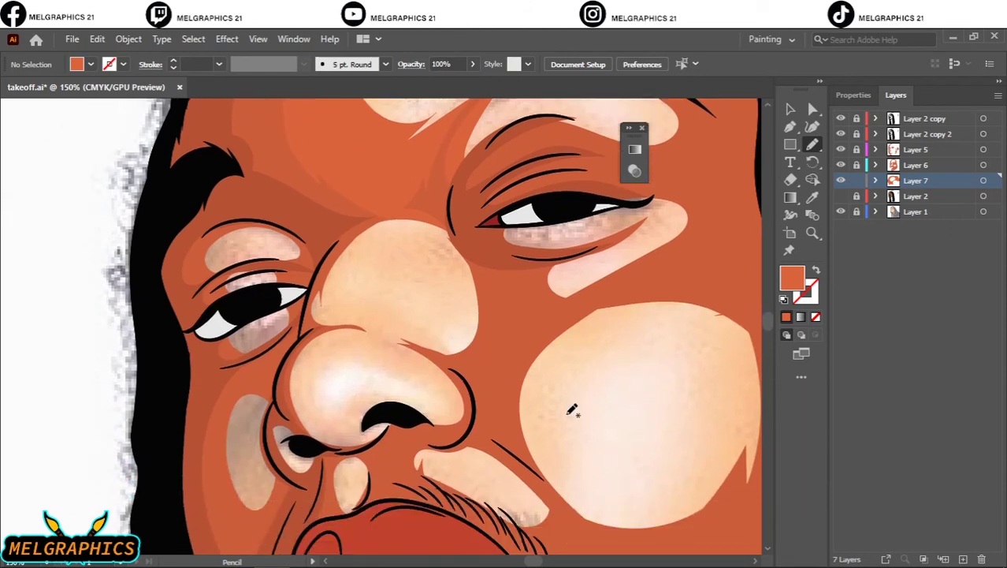
pyautogui.scroll(5, 573, 405)
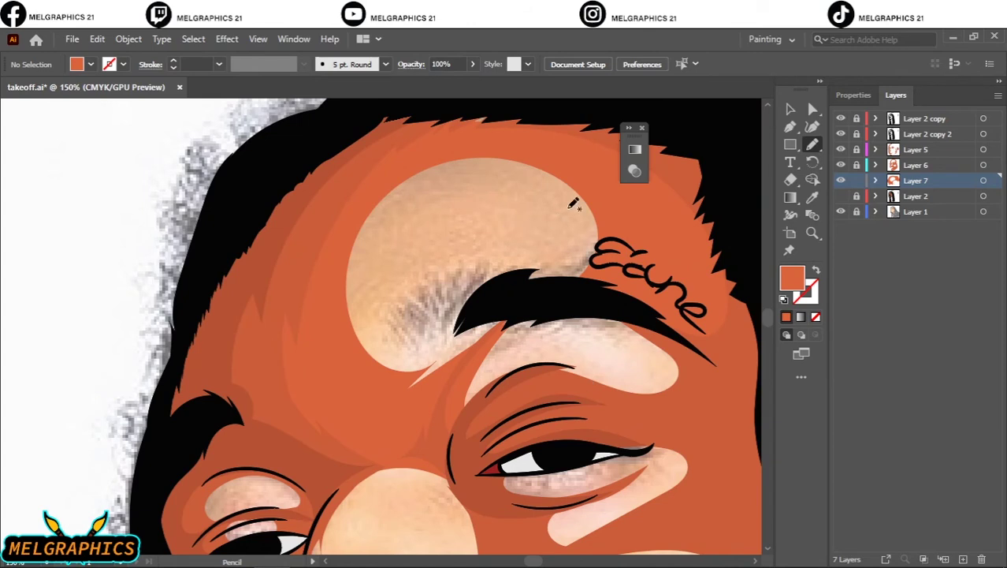
pyautogui.moveTo(591, 203)
pyautogui.mouseDown()
pyautogui.moveTo(572, 260)
pyautogui.moveTo(411, 337)
pyautogui.moveTo(367, 383)
pyautogui.moveTo(585, 321)
pyautogui.moveTo(654, 357)
pyautogui.moveTo(575, 379)
pyautogui.moveTo(713, 282)
pyautogui.moveTo(589, 162)
pyautogui.moveTo(552, 161)
pyautogui.moveTo(590, 202)
pyautogui.mouseUp()
# Step: Cover the upper eyelid highlight below the tattooed eyebrow with lighter shadow, and edge the nose bridge highlight with more freehand shapes
pyautogui.scroll(-5, 622, 194)
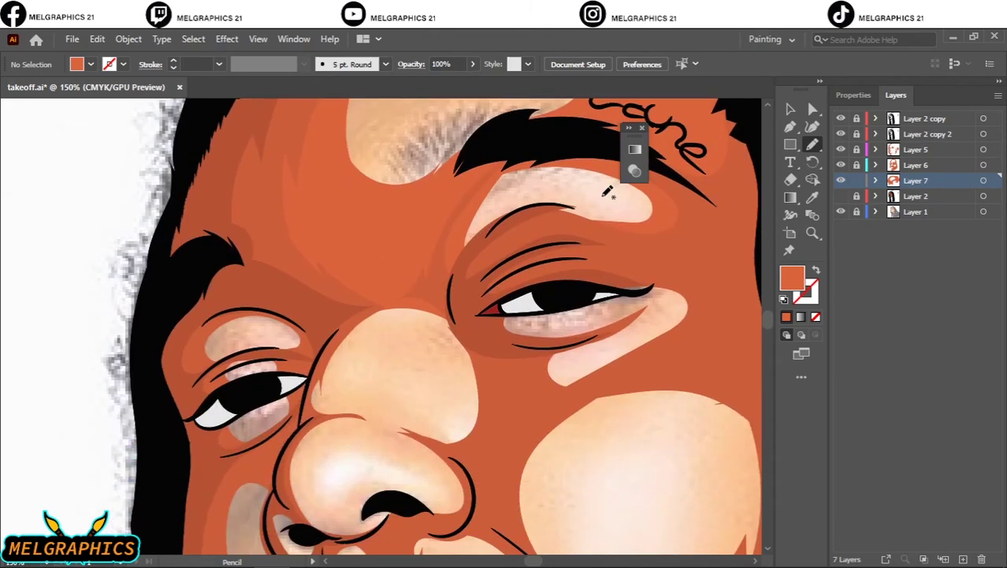
pyautogui.moveTo(512, 162)
pyautogui.mouseDown()
pyautogui.moveTo(475, 259)
pyautogui.moveTo(692, 215)
pyautogui.moveTo(544, 154)
pyautogui.mouseUp()
pyautogui.moveTo(345, 321)
pyautogui.mouseDown()
pyautogui.moveTo(405, 296)
pyautogui.moveTo(432, 343)
pyautogui.moveTo(429, 406)
pyautogui.moveTo(399, 438)
pyautogui.moveTo(459, 464)
pyautogui.moveTo(491, 449)
pyautogui.moveTo(459, 324)
pyautogui.moveTo(351, 307)
pyautogui.moveTo(317, 341)
pyautogui.mouseUp()
pyautogui.moveTo(434, 332)
pyautogui.mouseDown()
pyautogui.moveTo(359, 327)
pyautogui.moveTo(345, 381)
pyautogui.moveTo(411, 415)
pyautogui.moveTo(362, 404)
pyautogui.moveTo(302, 416)
pyautogui.moveTo(349, 317)
pyautogui.moveTo(432, 333)
pyautogui.mouseUp()
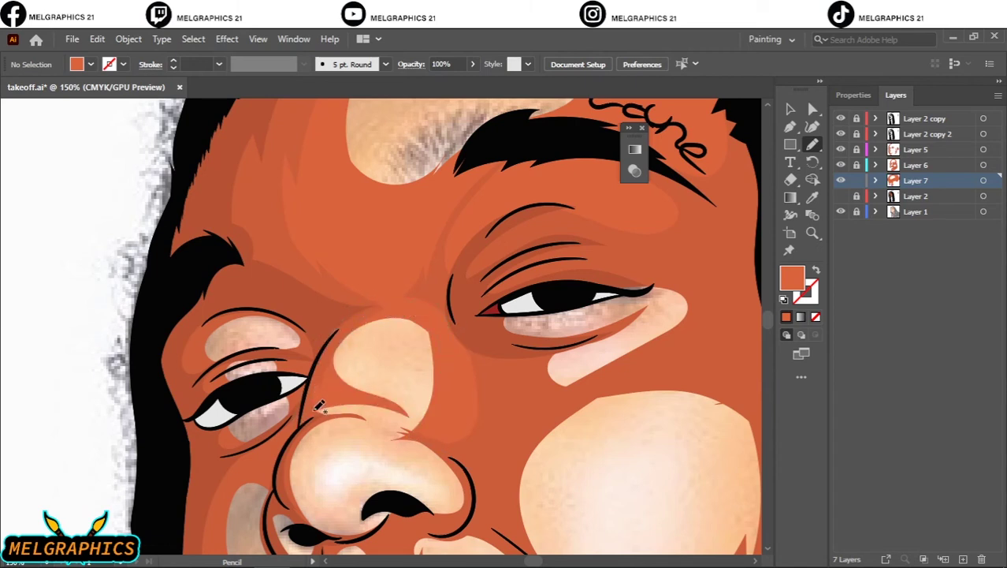
pyautogui.moveTo(315, 411)
pyautogui.mouseDown()
pyautogui.moveTo(420, 426)
pyautogui.moveTo(396, 410)
pyautogui.moveTo(306, 416)
pyautogui.mouseUp()
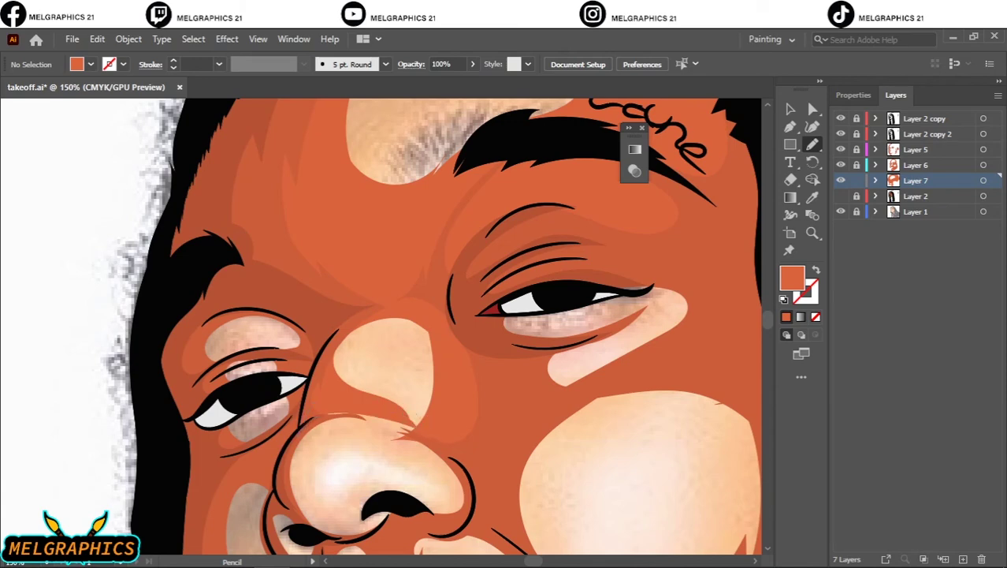
# Step: Fill the far cheek highlight beside the nose with lighter shadow, and draw a shadow around the chin highlight to narrow it
pyautogui.scroll(-8, 290, 423)
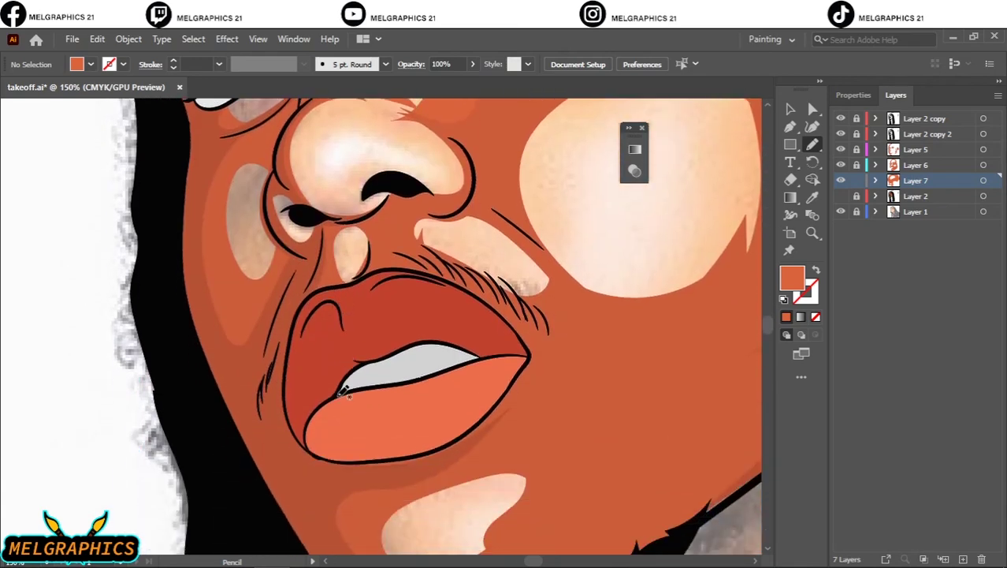
pyautogui.moveTo(267, 167)
pyautogui.mouseDown()
pyautogui.moveTo(227, 219)
pyautogui.moveTo(251, 296)
pyautogui.moveTo(296, 246)
pyautogui.moveTo(280, 175)
pyautogui.moveTo(221, 194)
pyautogui.moveTo(229, 206)
pyautogui.mouseUp()
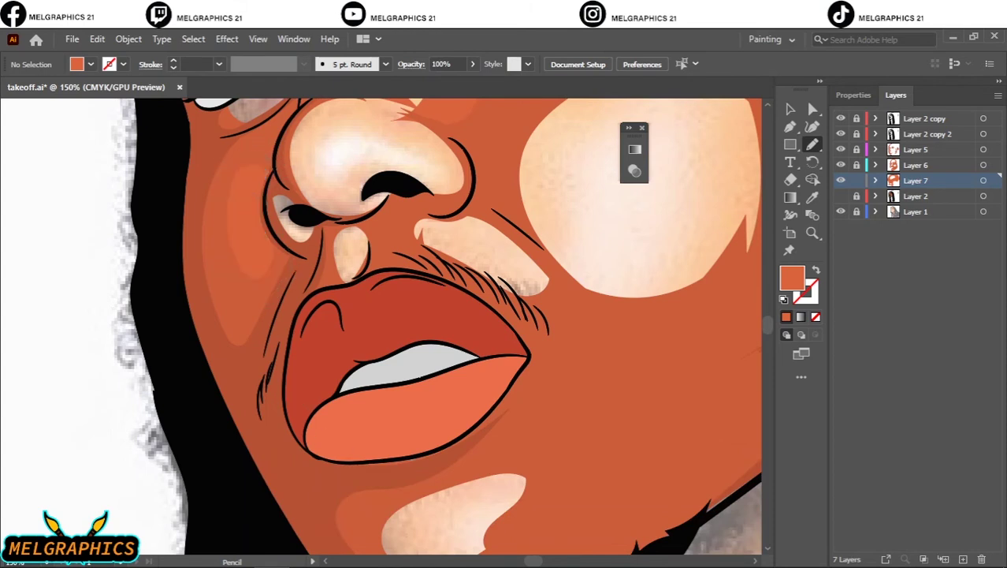
pyautogui.scroll(-3, 516, 396)
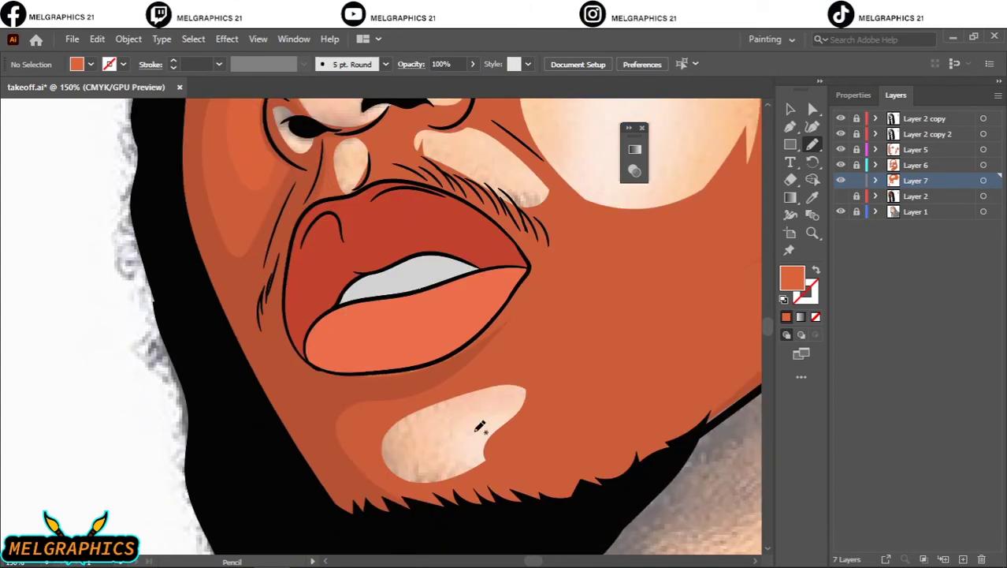
pyautogui.moveTo(492, 455)
pyautogui.mouseDown()
pyautogui.moveTo(430, 467)
pyautogui.moveTo(454, 451)
pyautogui.moveTo(407, 443)
pyautogui.moveTo(478, 411)
pyautogui.moveTo(498, 441)
pyautogui.moveTo(467, 466)
pyautogui.mouseUp()
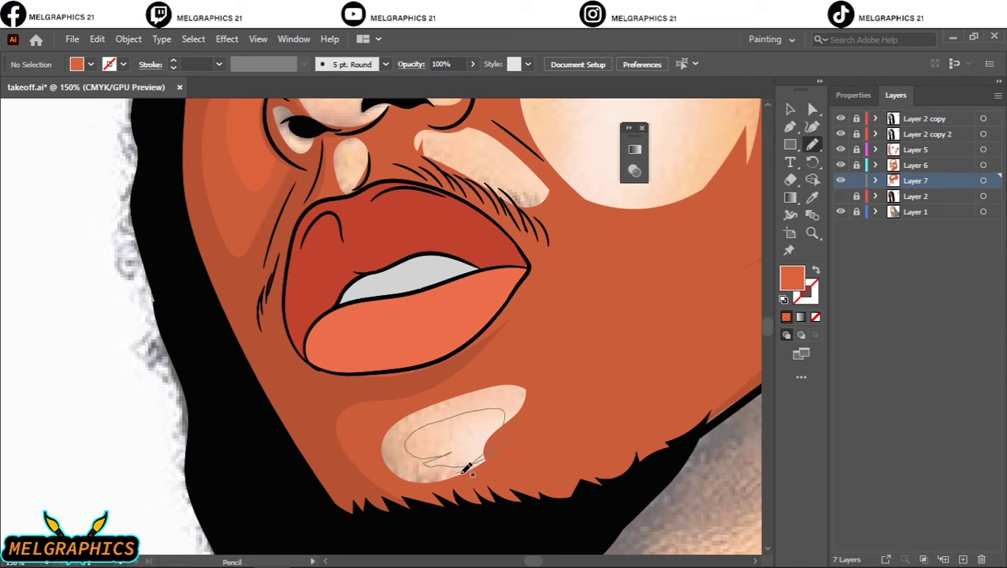
pyautogui.moveTo(556, 438)
pyautogui.mouseDown()
pyautogui.moveTo(404, 373)
pyautogui.moveTo(455, 495)
pyautogui.moveTo(540, 457)
pyautogui.moveTo(555, 437)
pyautogui.mouseUp()
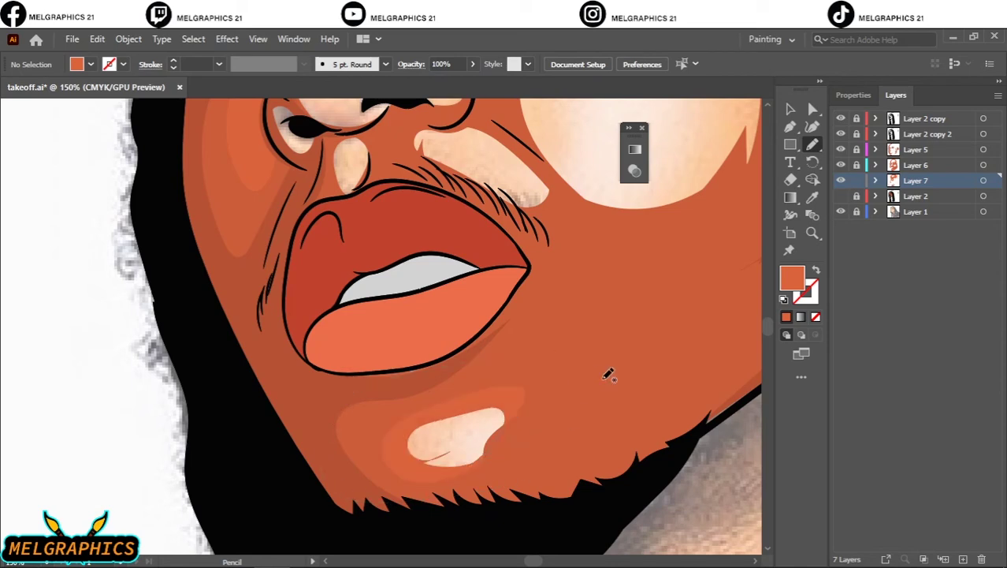
# Step: Draw lighter shadow shapes around the large near-cheek highlight, reducing it to a smaller rounded area with pointed edges
pyautogui.scroll(8, 607, 371)
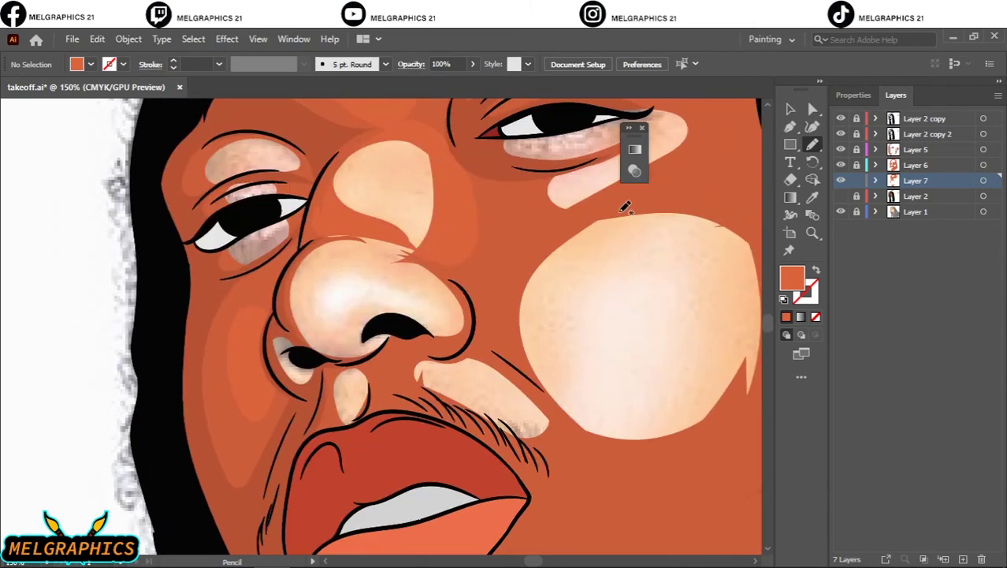
pyautogui.moveTo(603, 215)
pyautogui.mouseDown()
pyautogui.moveTo(555, 321)
pyautogui.moveTo(570, 310)
pyautogui.moveTo(586, 393)
pyautogui.moveTo(637, 414)
pyautogui.moveTo(699, 395)
pyautogui.moveTo(749, 357)
pyautogui.moveTo(718, 422)
pyautogui.moveTo(670, 472)
pyautogui.moveTo(593, 459)
pyautogui.moveTo(534, 410)
pyautogui.moveTo(491, 337)
pyautogui.moveTo(506, 253)
pyautogui.moveTo(597, 219)
pyautogui.mouseUp()
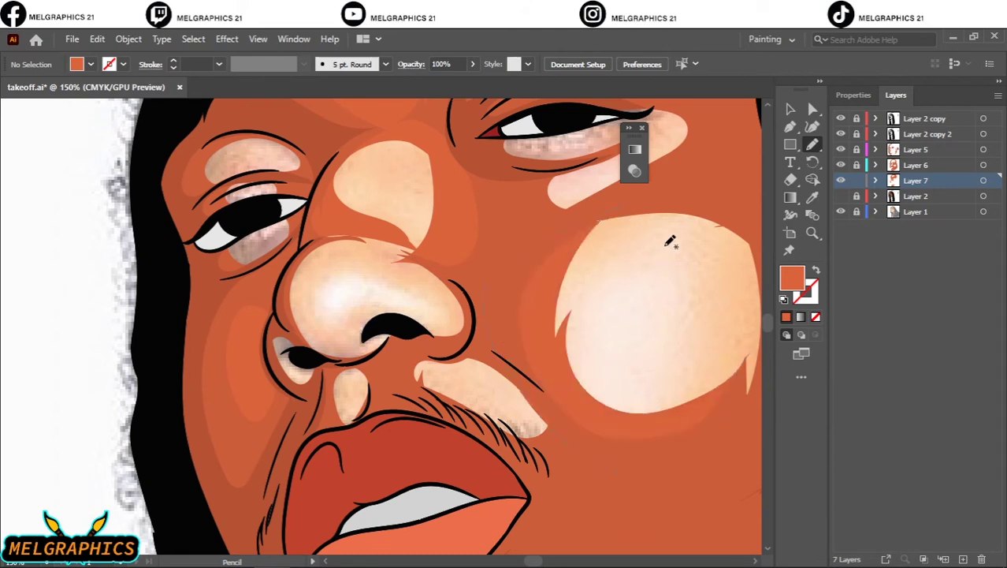
pyautogui.moveTo(565, 254)
pyautogui.mouseDown()
pyautogui.moveTo(653, 234)
pyautogui.moveTo(718, 268)
pyautogui.moveTo(691, 252)
pyautogui.moveTo(722, 306)
pyautogui.moveTo(685, 405)
pyautogui.moveTo(720, 421)
pyautogui.moveTo(764, 225)
pyautogui.moveTo(650, 187)
pyautogui.moveTo(567, 216)
pyautogui.moveTo(536, 250)
pyautogui.moveTo(568, 304)
pyautogui.moveTo(550, 323)
pyautogui.mouseUp()
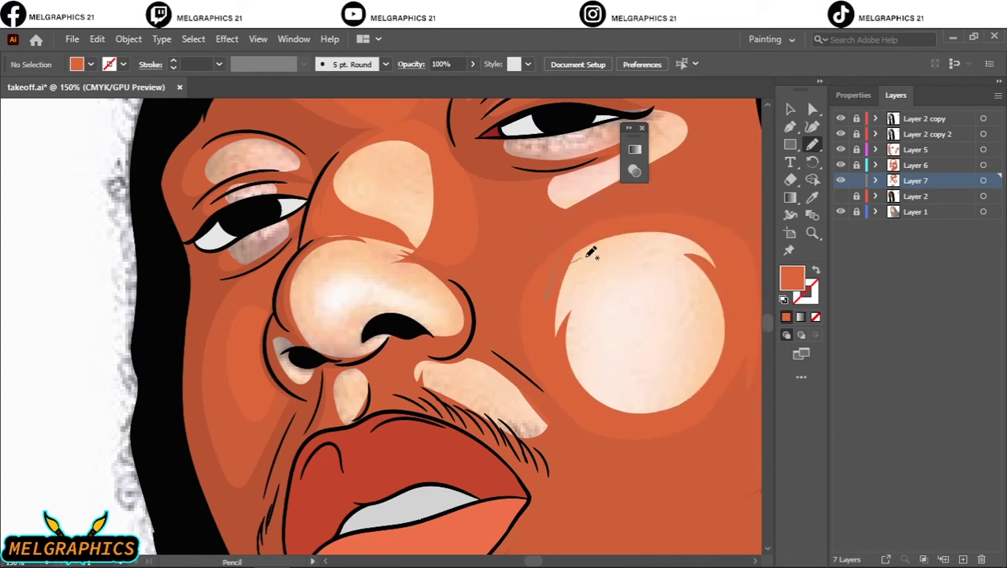
pyautogui.moveTo(590, 254)
pyautogui.mouseDown()
pyautogui.moveTo(619, 246)
pyautogui.moveTo(745, 272)
pyautogui.moveTo(531, 295)
pyautogui.moveTo(548, 335)
pyautogui.mouseUp()
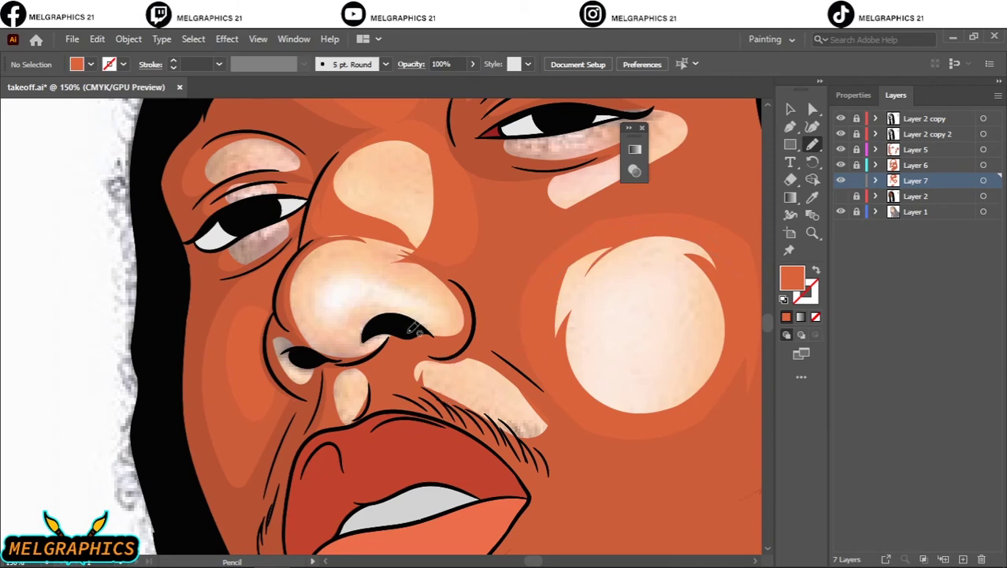
# Step: Show Layer 2, hide the Layer 1 photo, and review the layered shading across the whole portrait
pyautogui.scroll(-3, 414, 329)
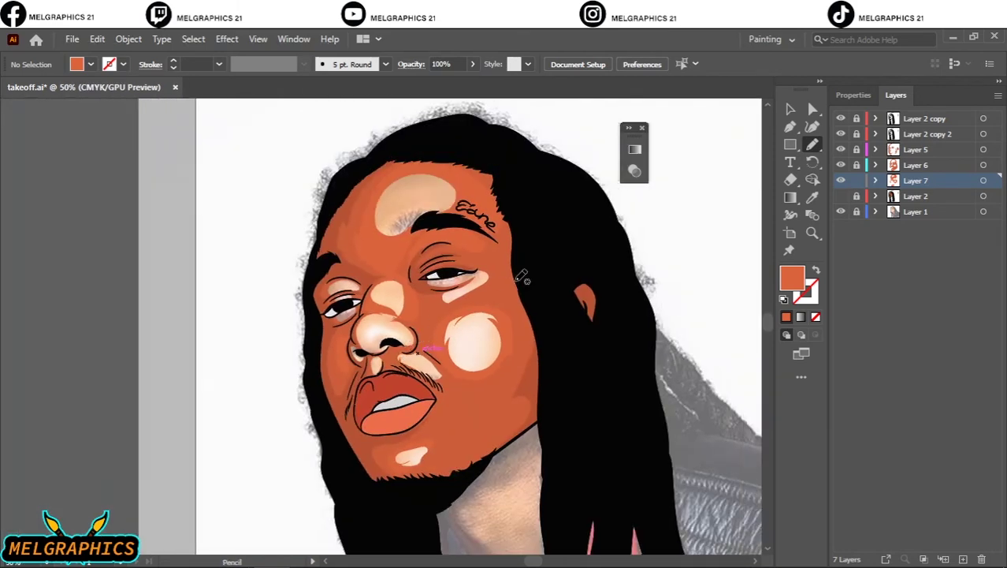
pyautogui.click(840, 196)
pyautogui.click(840, 211)
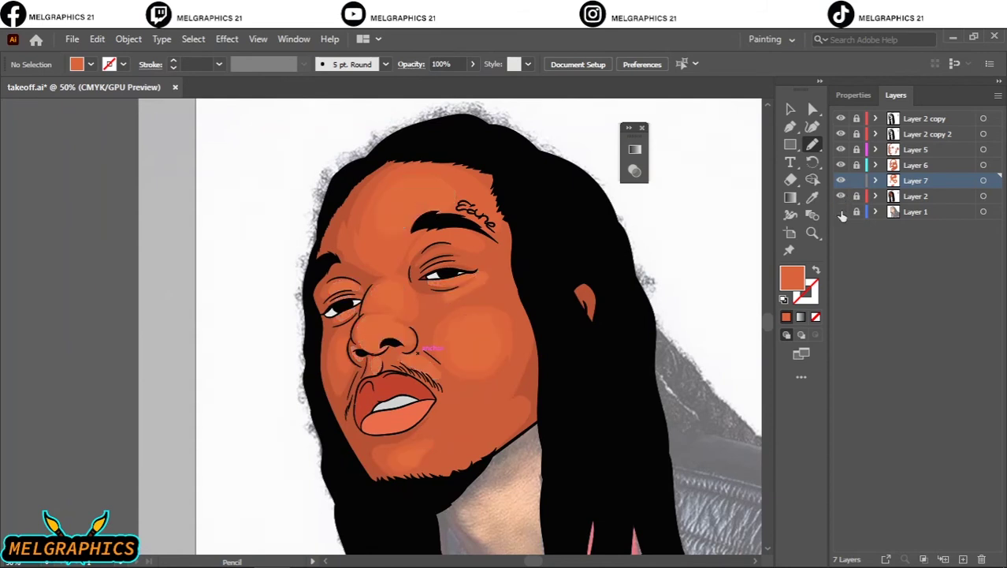
pyautogui.scroll(-1, 596, 341)
pyautogui.hscroll(2, 597, 340)
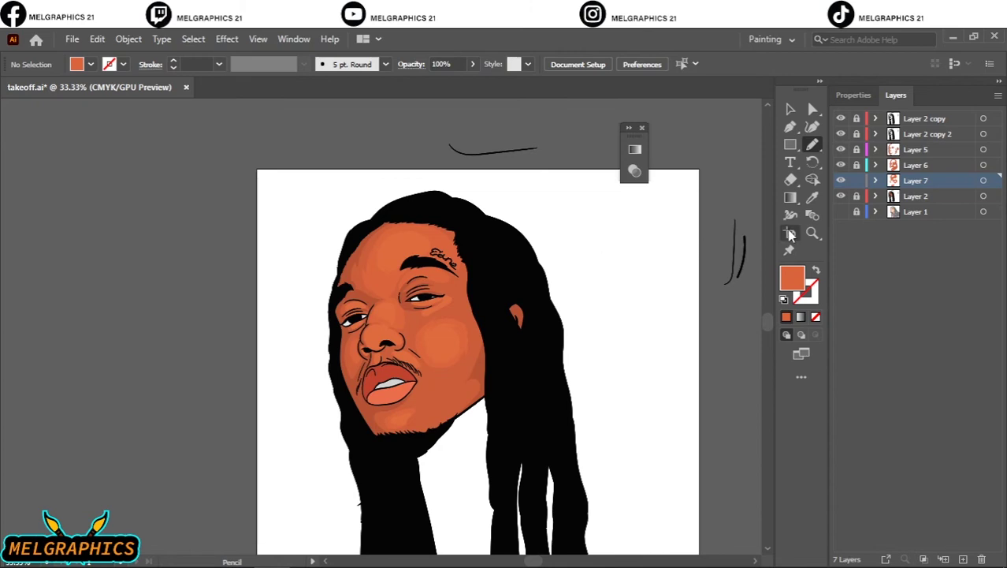
# Step: Lock Layer 7 and add a new layer directly above Layer 2
pyautogui.click(890, 197)
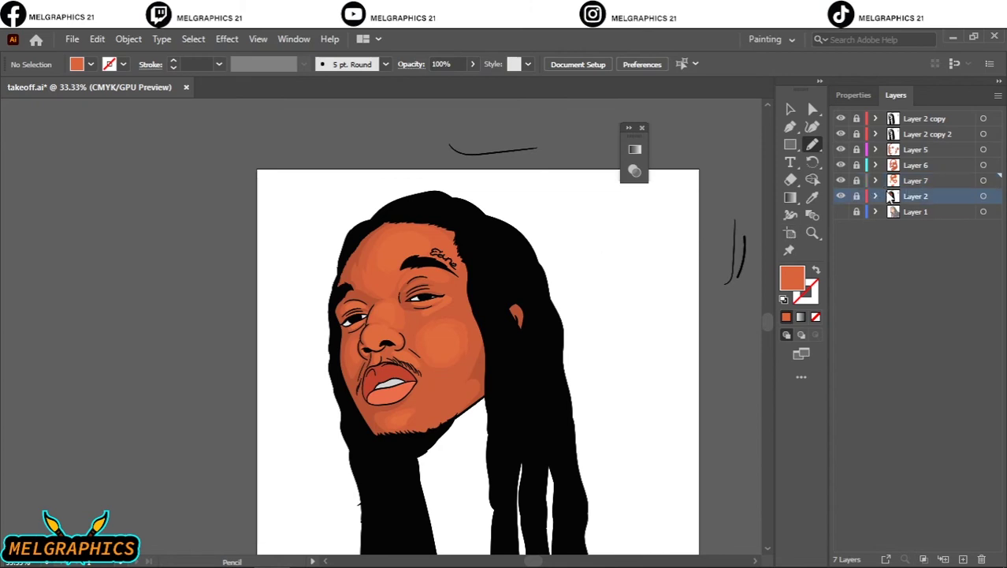
pyautogui.click(963, 559)
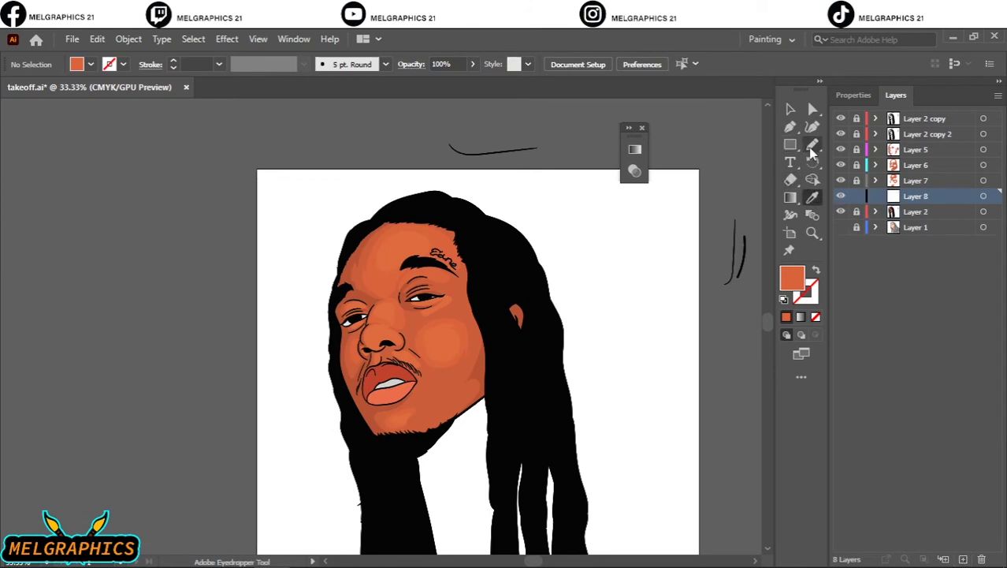
# Step: Examine how the shadow tones blend on the near cheek, both close up and across the whole portrait
pyautogui.scroll(3, 463, 340)
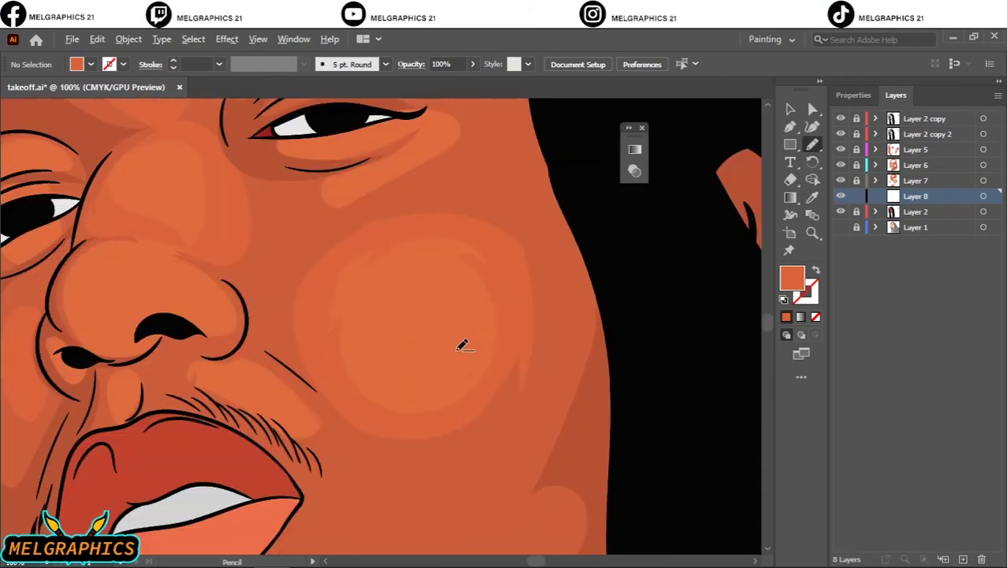
pyautogui.click(813, 197)
pyautogui.scroll(-5, 517, 345)
pyautogui.scroll(5, 517, 345)
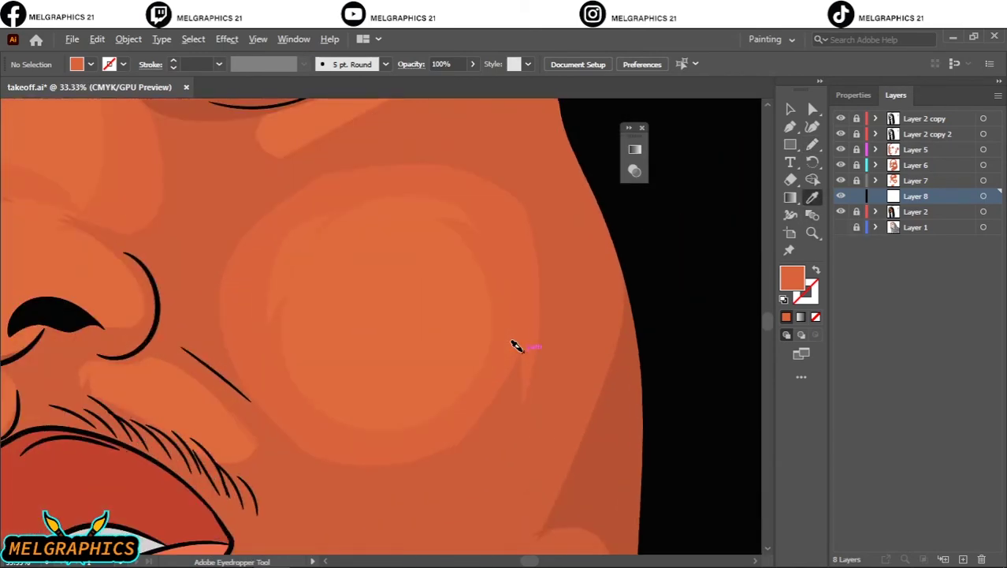
pyautogui.scroll(-5, 516, 346)
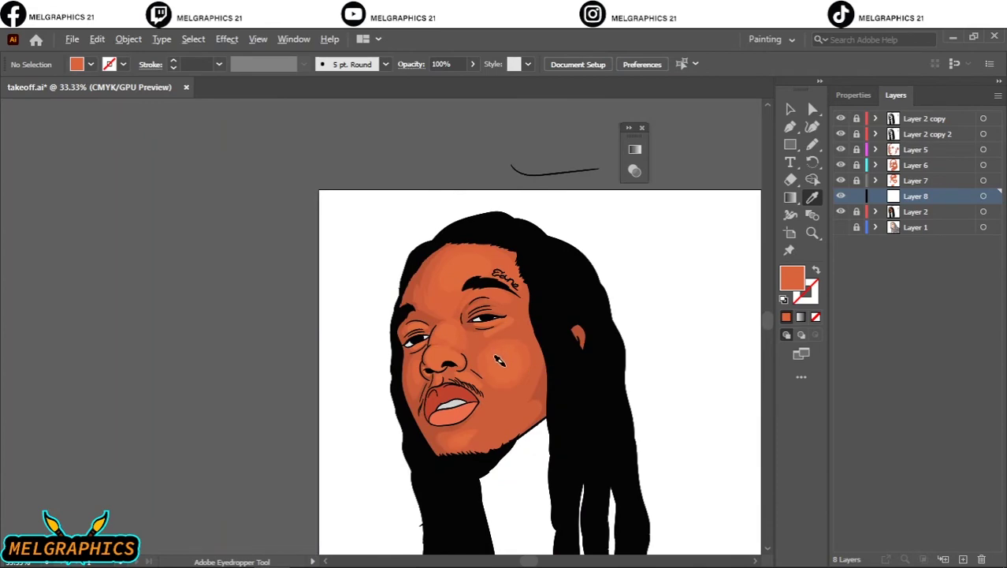
pyautogui.scroll(5, 503, 362)
pyautogui.scroll(-5, 506, 367)
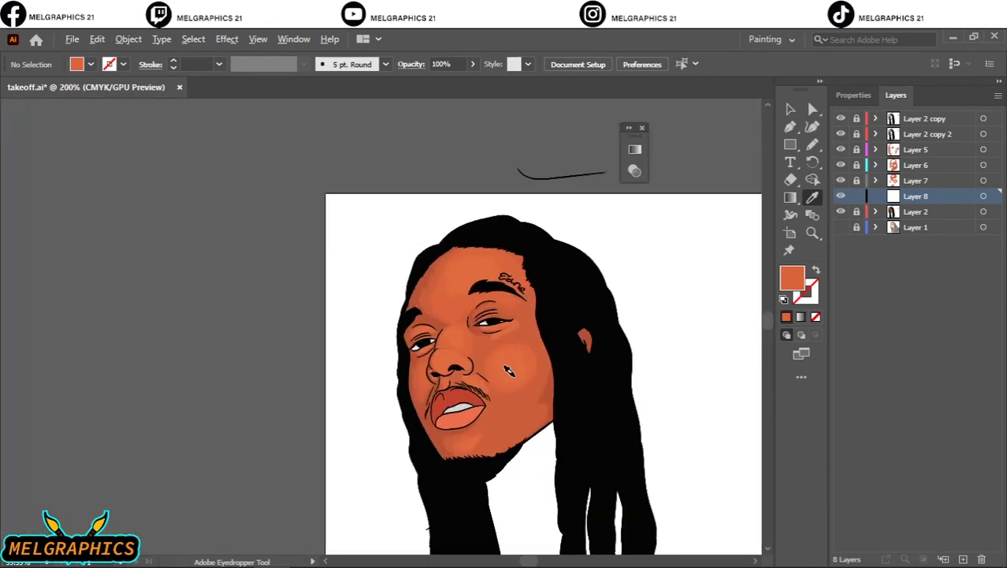
pyautogui.scroll(5, 508, 369)
pyautogui.scroll(-6, 506, 367)
pyautogui.scroll(4, 507, 369)
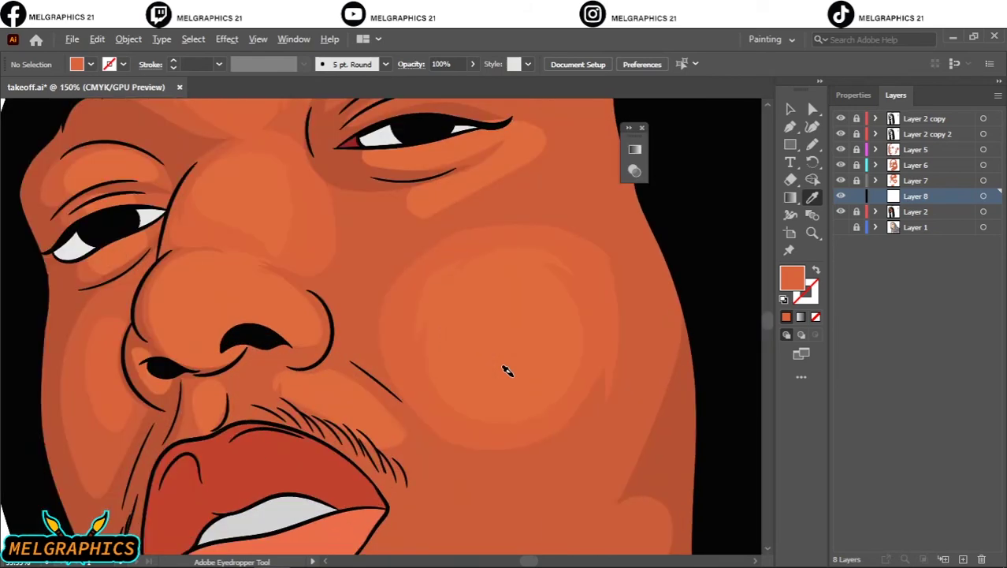
# Step: Sample the light orange of the near-cheek highlight as the fill and ready the Pencil tool for Layer 8
pyautogui.scroll(-5, 507, 369)
pyautogui.scroll(6, 506, 367)
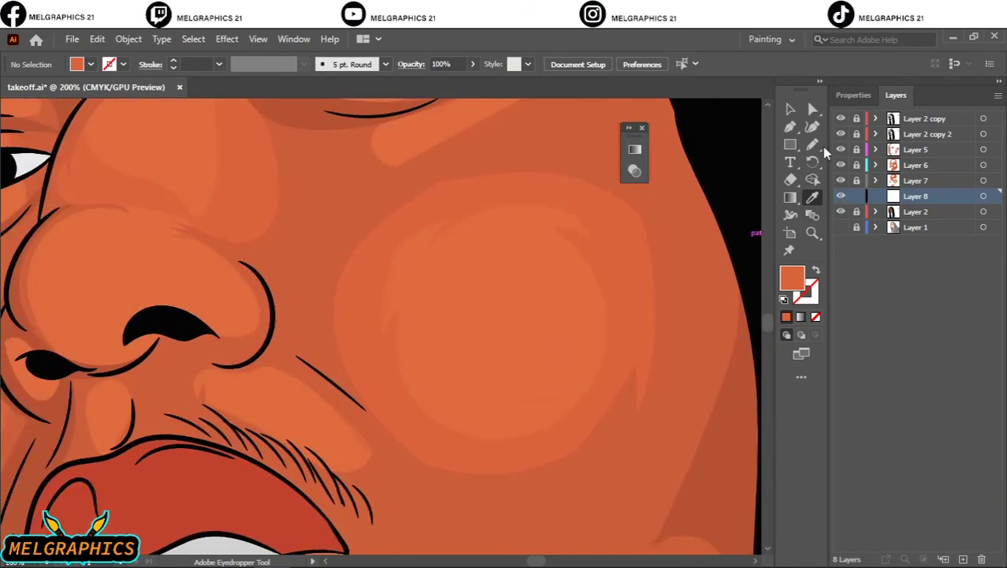
pyautogui.click(812, 201)
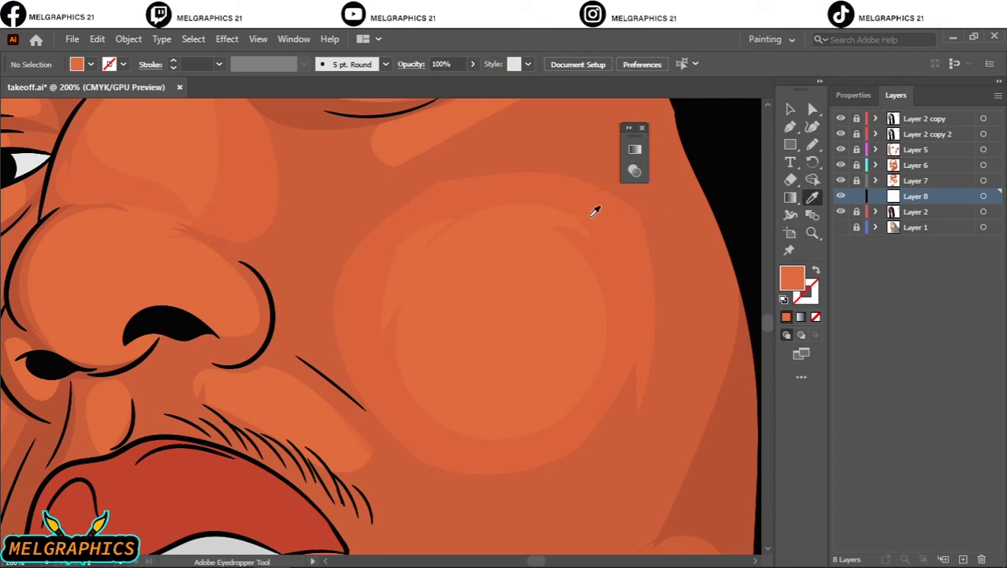
pyautogui.click(857, 197)
pyautogui.click(718, 471)
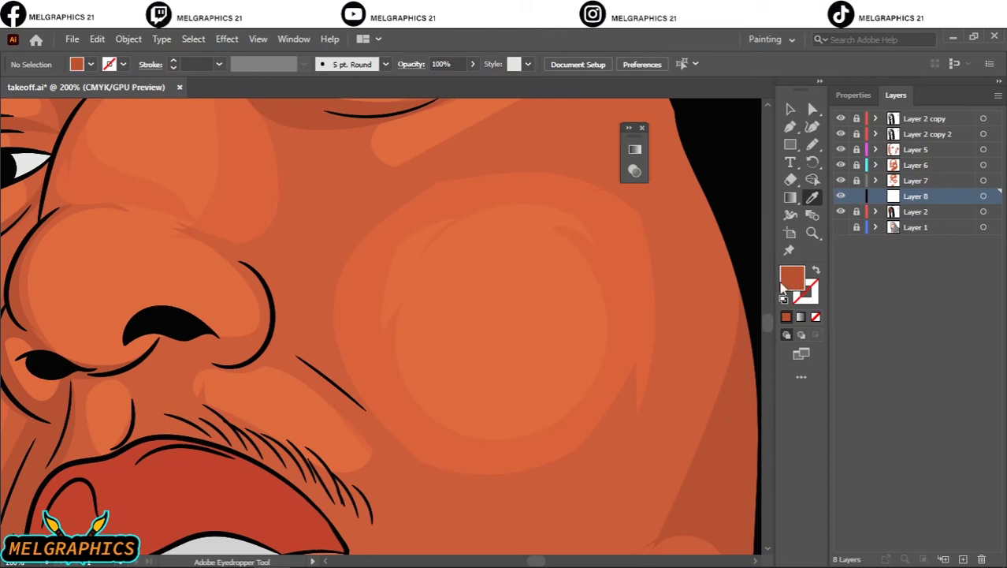
pyautogui.click(647, 286)
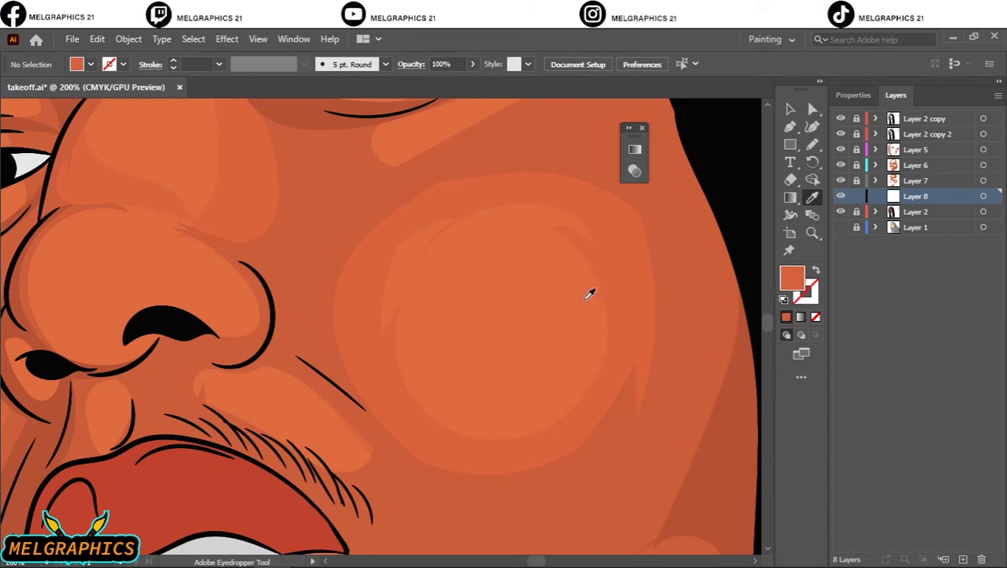
pyautogui.click(812, 145)
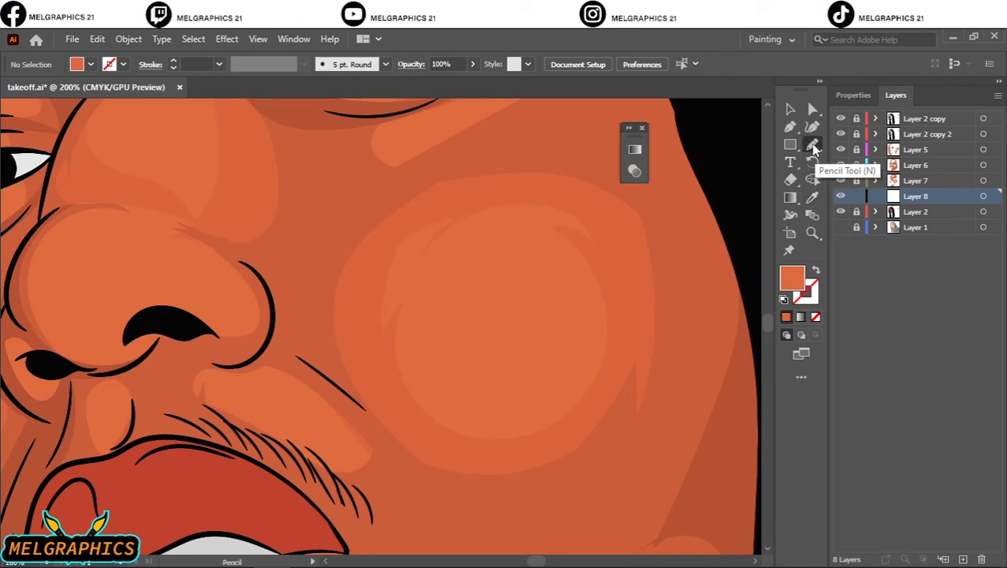
# Step: Draw small freehand highlight shapes on Layer 8 at the centre of the near cheek, on the nose tip and on the nose bridge
pyautogui.moveTo(443, 268)
pyautogui.mouseDown()
pyautogui.moveTo(442, 335)
pyautogui.moveTo(448, 316)
pyautogui.moveTo(543, 336)
pyautogui.moveTo(481, 250)
pyautogui.moveTo(432, 324)
pyautogui.mouseUp()
pyautogui.moveTo(61, 268)
pyautogui.mouseDown()
pyautogui.moveTo(91, 326)
pyautogui.moveTo(150, 247)
pyautogui.moveTo(71, 252)
pyautogui.moveTo(55, 283)
pyautogui.mouseUp()
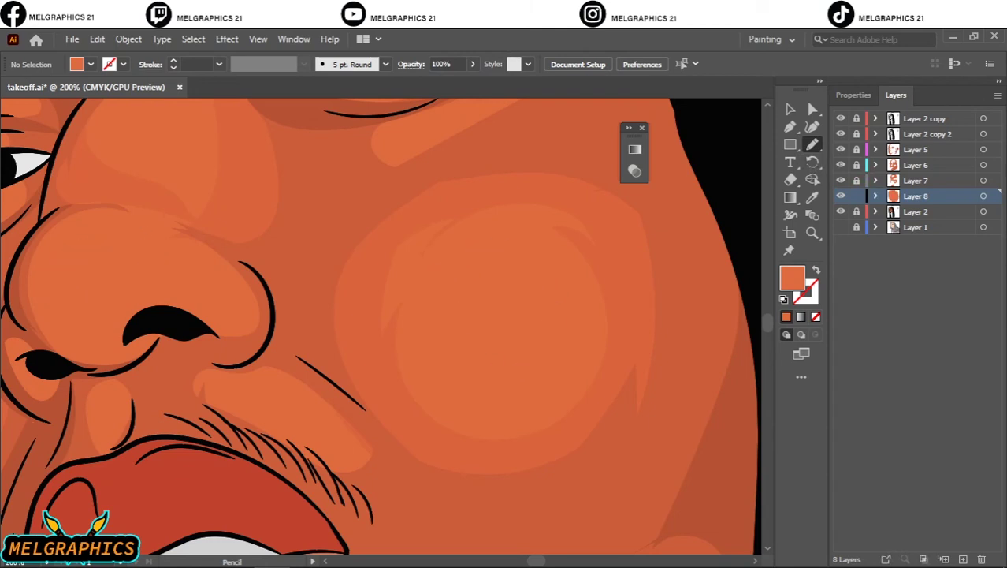
pyautogui.hscroll(-1, 67, 309)
pyautogui.scroll(10, 79, 303)
pyautogui.hscroll(-10, 79, 303)
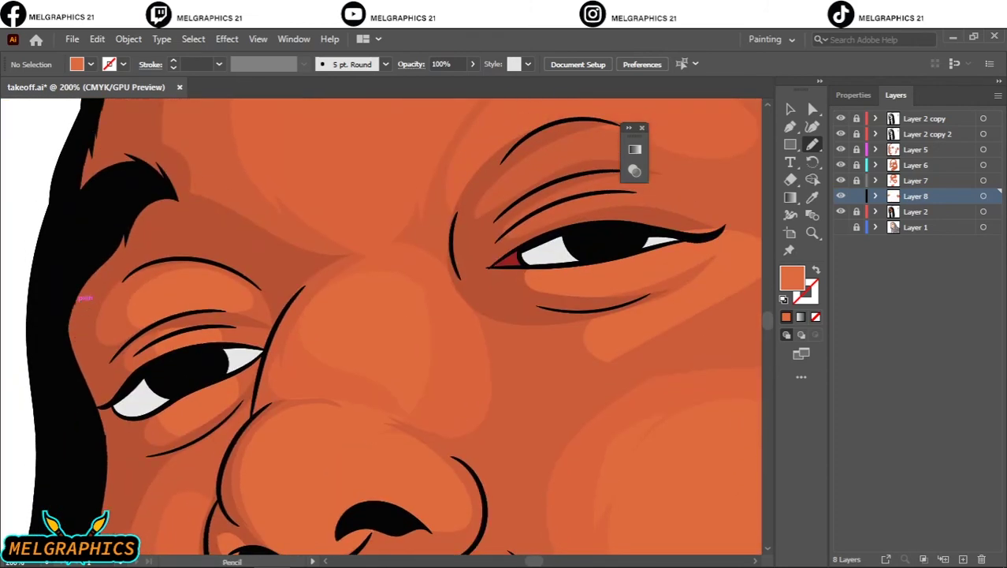
pyautogui.moveTo(330, 293)
pyautogui.mouseDown()
pyautogui.moveTo(346, 354)
pyautogui.moveTo(370, 294)
pyautogui.moveTo(331, 291)
pyautogui.mouseUp()
# Step: Draw a small teardrop-shaped highlight inside the lightest area of the chin on Layer 8
pyautogui.scroll(-5, 333, 300)
pyautogui.scroll(3, 347, 303)
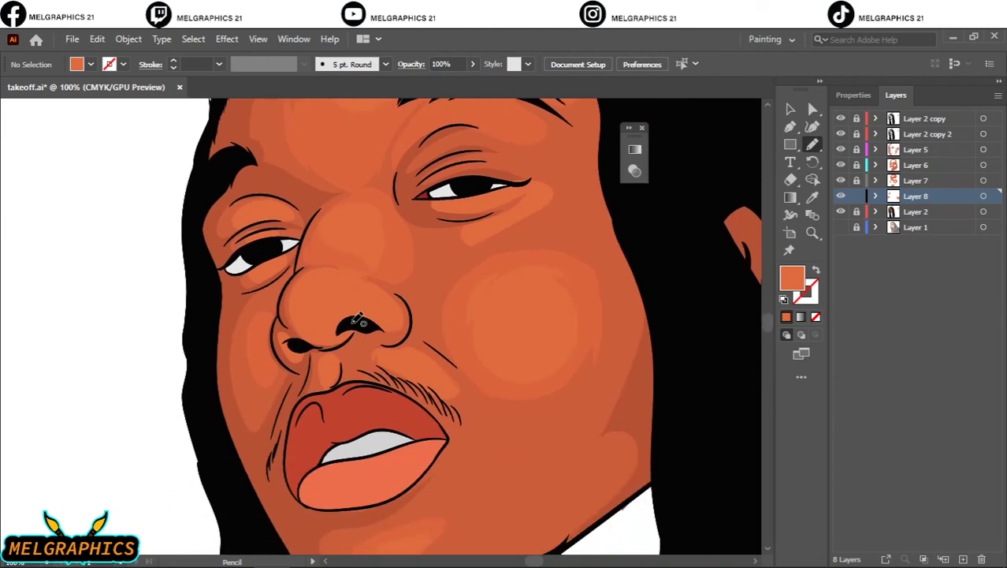
pyautogui.scroll(-5, 370, 323)
pyautogui.scroll(-1, 386, 338)
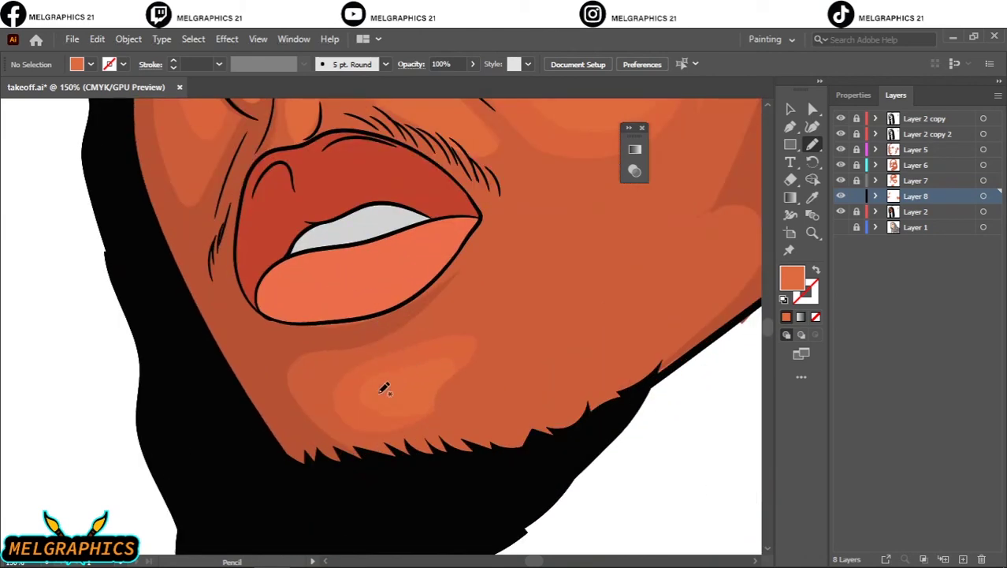
pyautogui.moveTo(378, 390)
pyautogui.mouseDown()
pyautogui.moveTo(389, 404)
pyautogui.moveTo(444, 371)
pyautogui.moveTo(379, 391)
pyautogui.mouseUp()
# Step: Review all Layer 8 shapes on the face and draw a curved highlight on the forehead above the near eyebrow
pyautogui.click(984, 197)
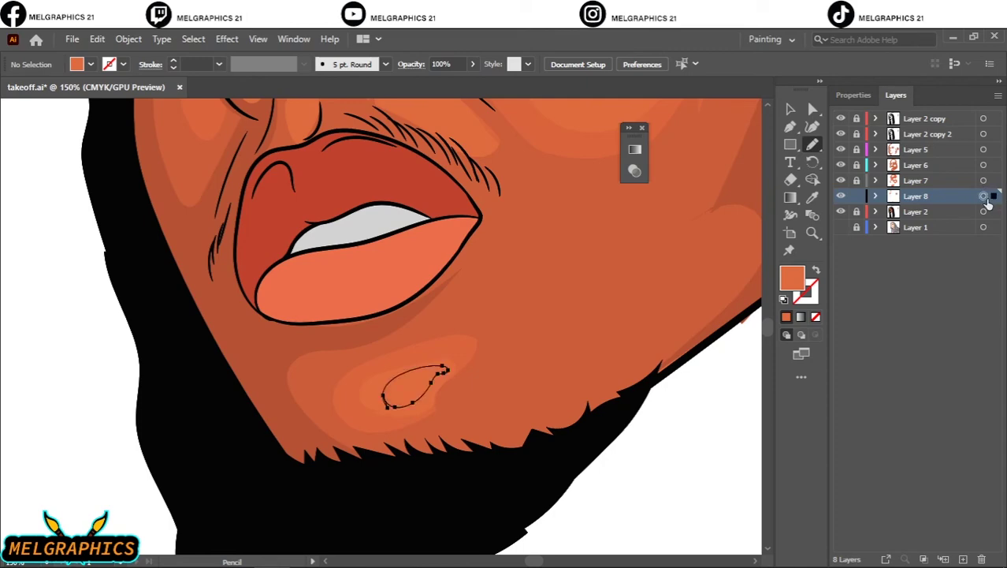
pyautogui.hotkey('ctrl', '-')
pyautogui.hotkey('ctrl', '-')
pyautogui.scroll(3, 580, 233)
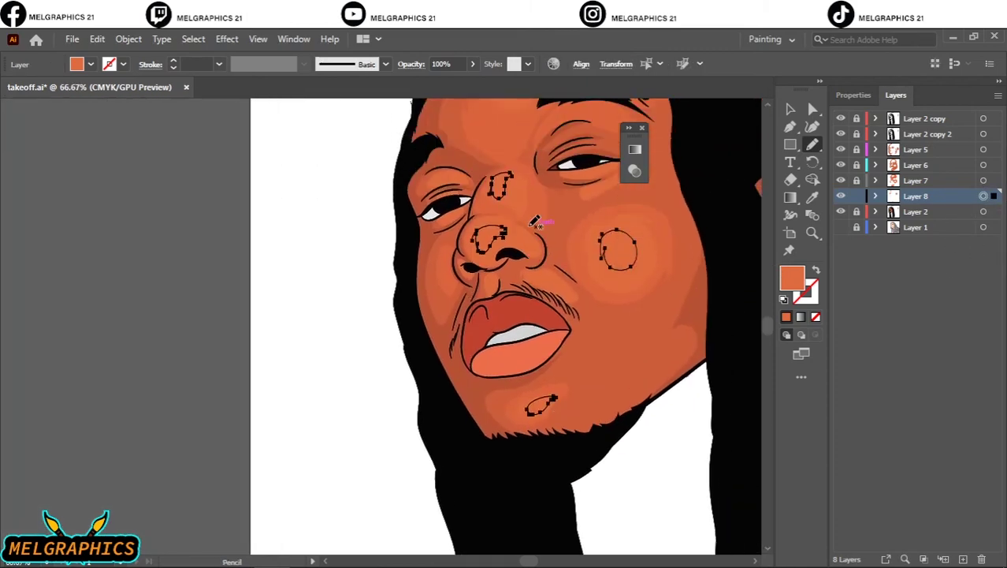
pyautogui.scroll(2, 552, 205)
pyautogui.scroll(1, 516, 181)
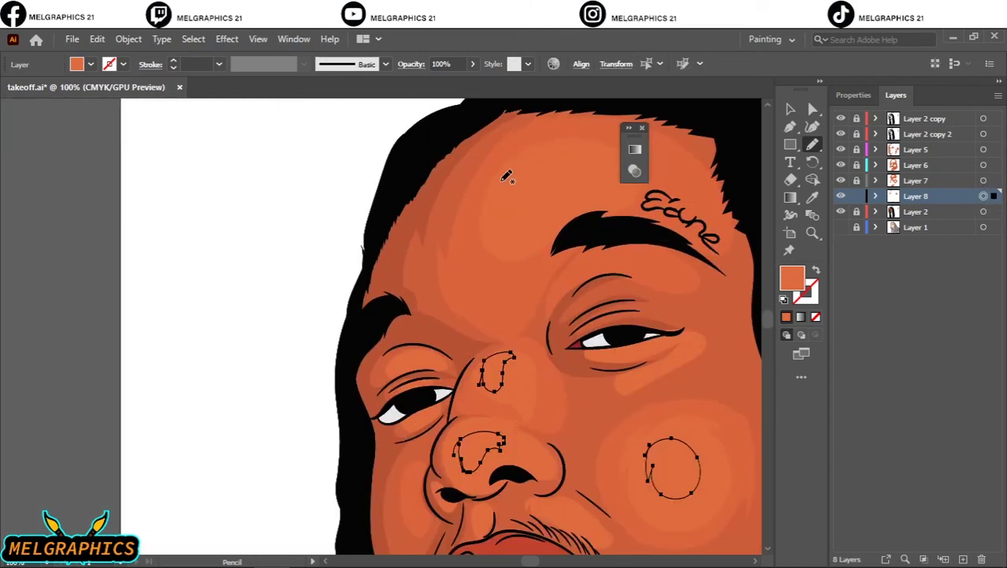
pyautogui.moveTo(536, 179)
pyautogui.mouseDown()
pyautogui.moveTo(516, 219)
pyautogui.moveTo(592, 196)
pyautogui.moveTo(561, 164)
pyautogui.moveTo(509, 191)
pyautogui.mouseUp()
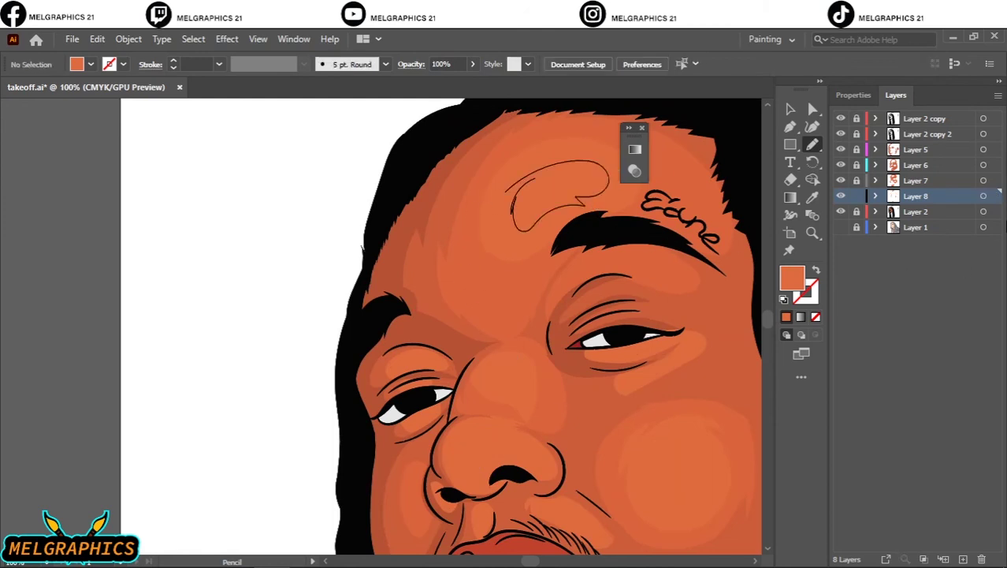
# Step: Recolor all Layer 8 highlight shapes to a lighter orange with 71% saturation and 91% brightness, then deselect them
pyautogui.click(984, 197)
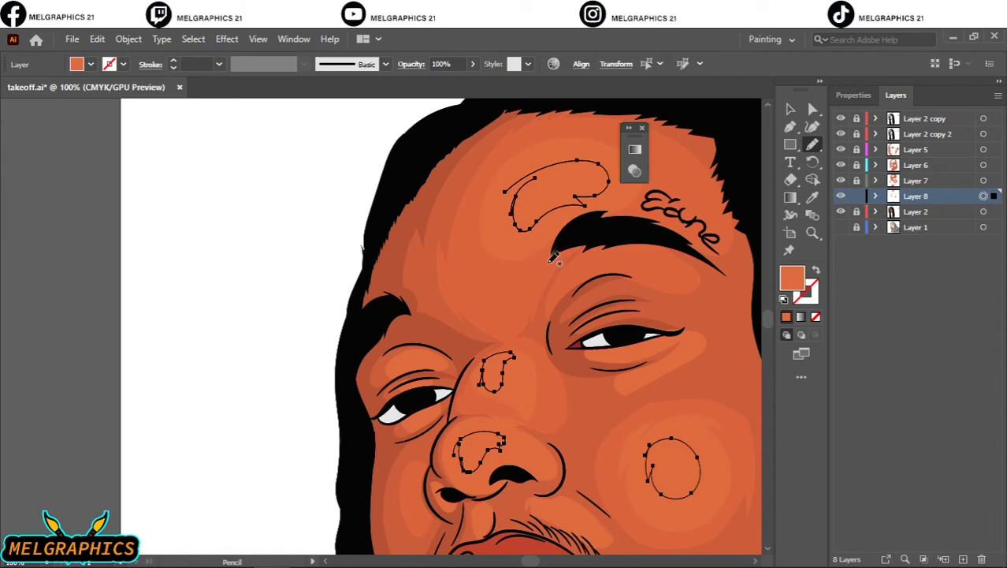
pyautogui.click(97, 39)
pyautogui.moveTo(138, 299)
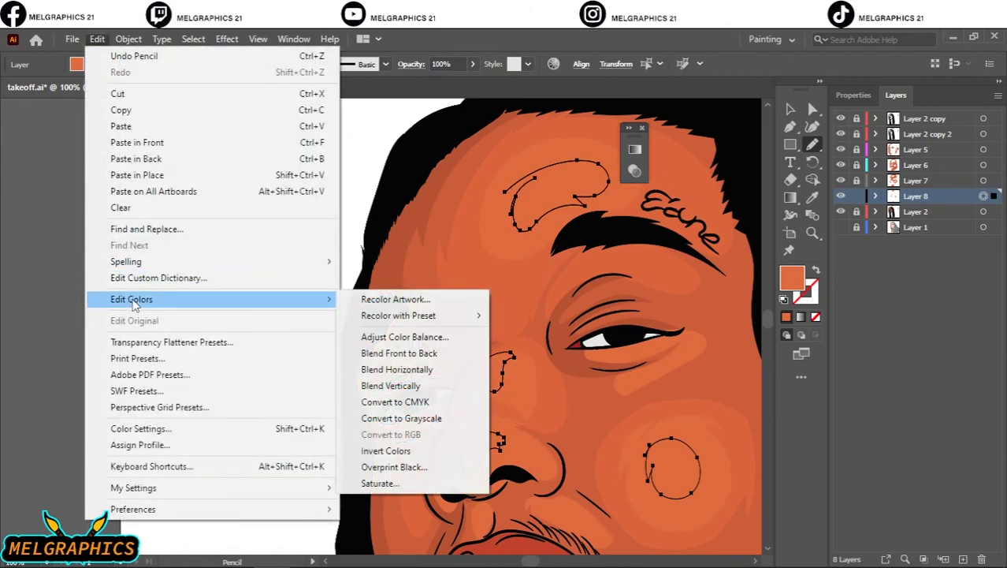
pyautogui.click(406, 300)
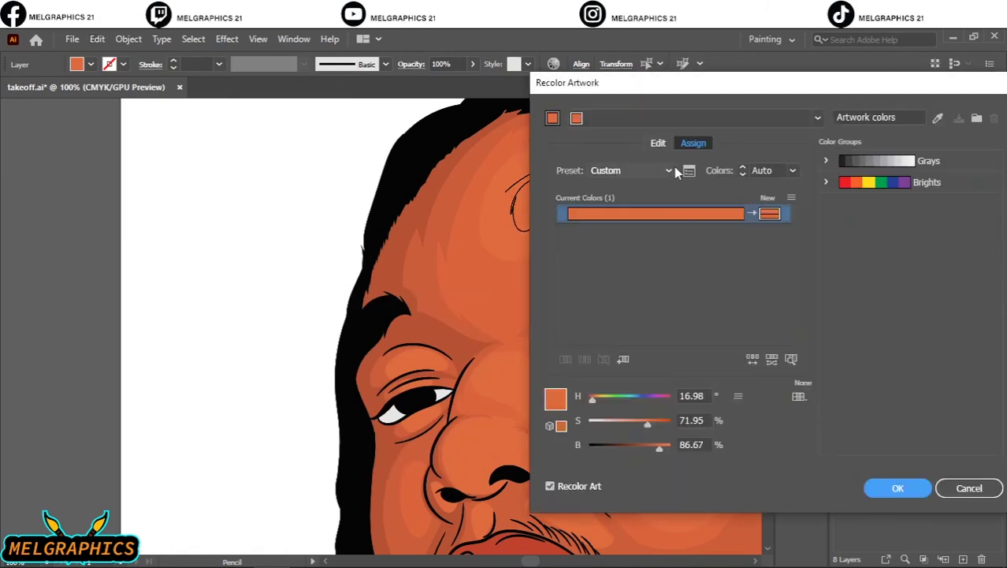
pyautogui.moveTo(709, 85); pyautogui.dragTo(845, 84)
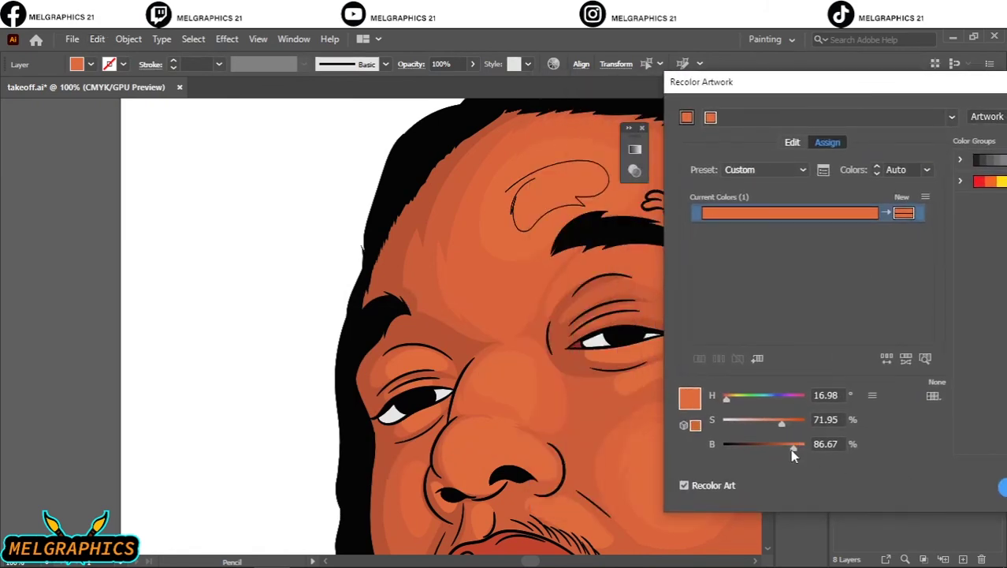
pyautogui.moveTo(795, 451); pyautogui.dragTo(797, 451)
pyautogui.moveTo(786, 429); pyautogui.dragTo(782, 431)
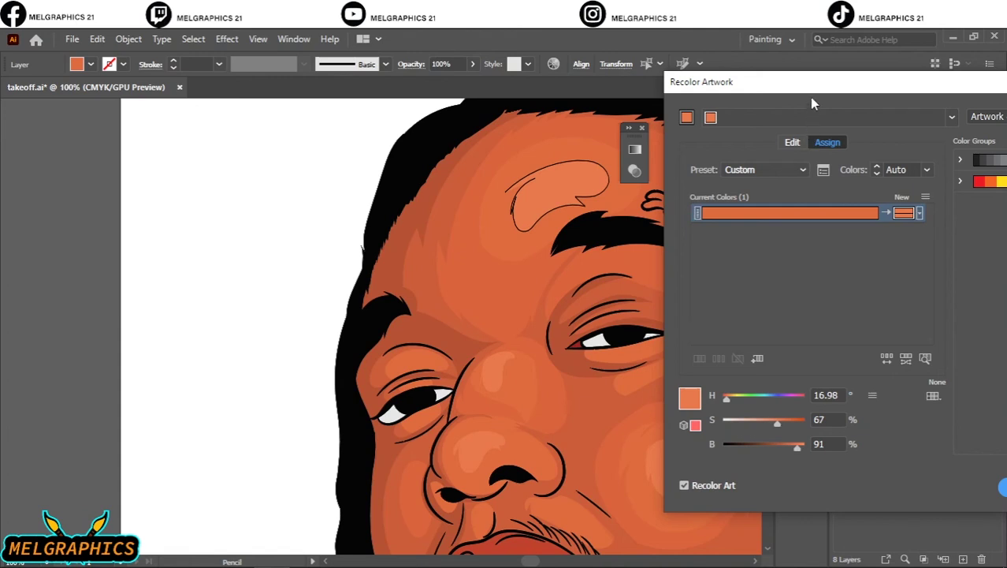
pyautogui.moveTo(811, 99); pyautogui.dragTo(726, 88)
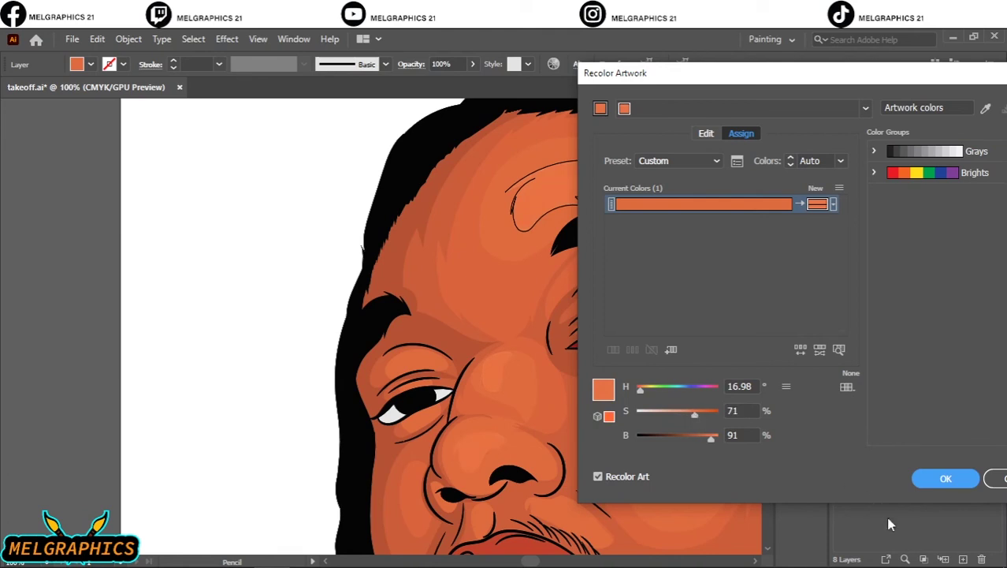
pyautogui.click(929, 487)
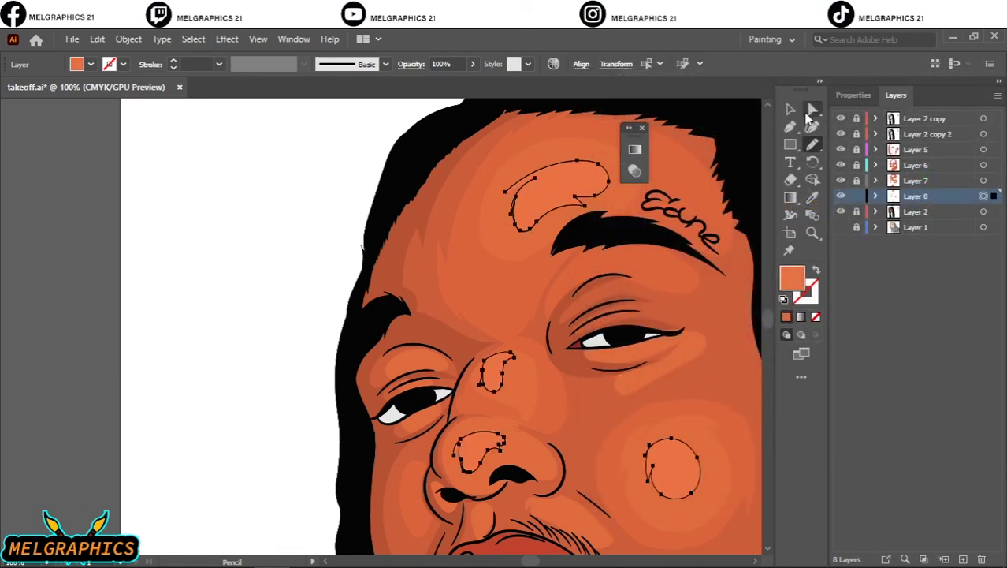
pyautogui.click(267, 238)
pyautogui.press('a')
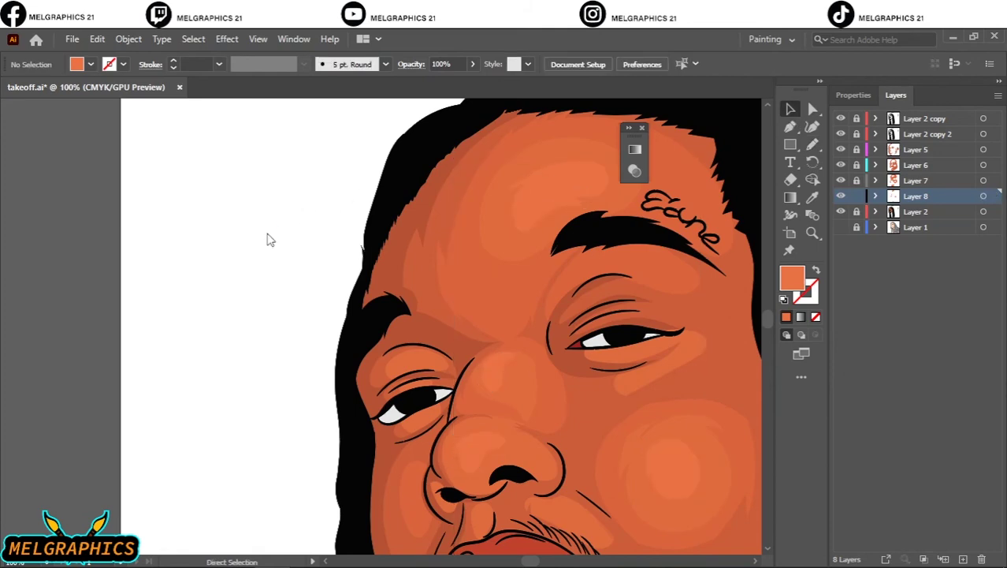
pyautogui.hotkey('ctrl', 'o')
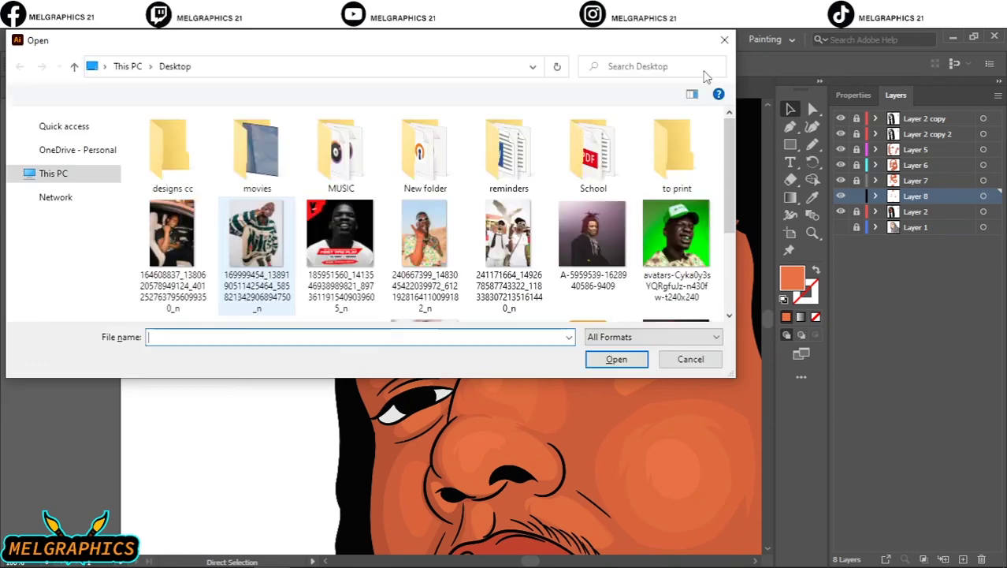
pyautogui.click(723, 40)
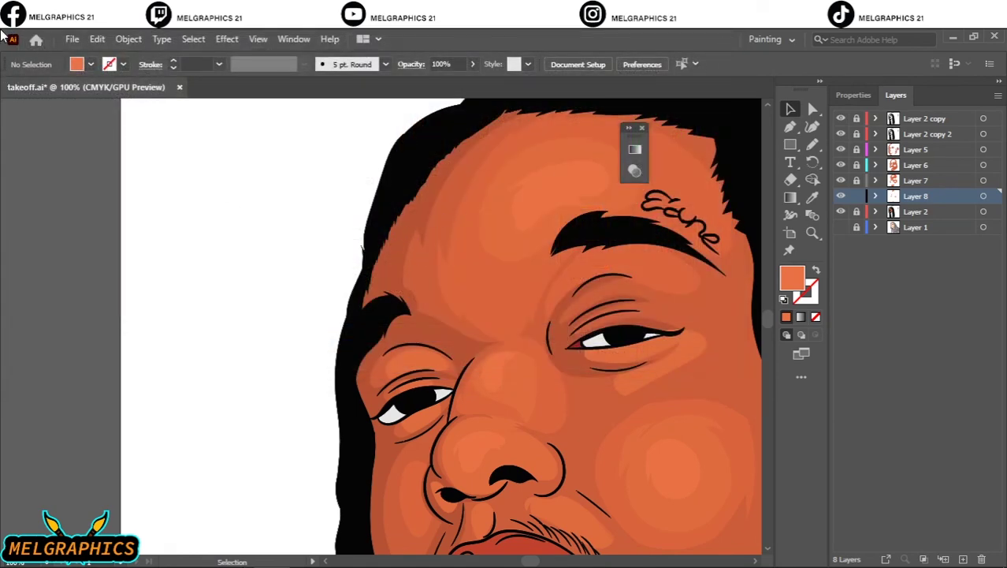
# Step: Save the document to the Desktop as takeoff in Illustrator 2020 format, replacing the existing file, and save once more
pyautogui.click(71, 38)
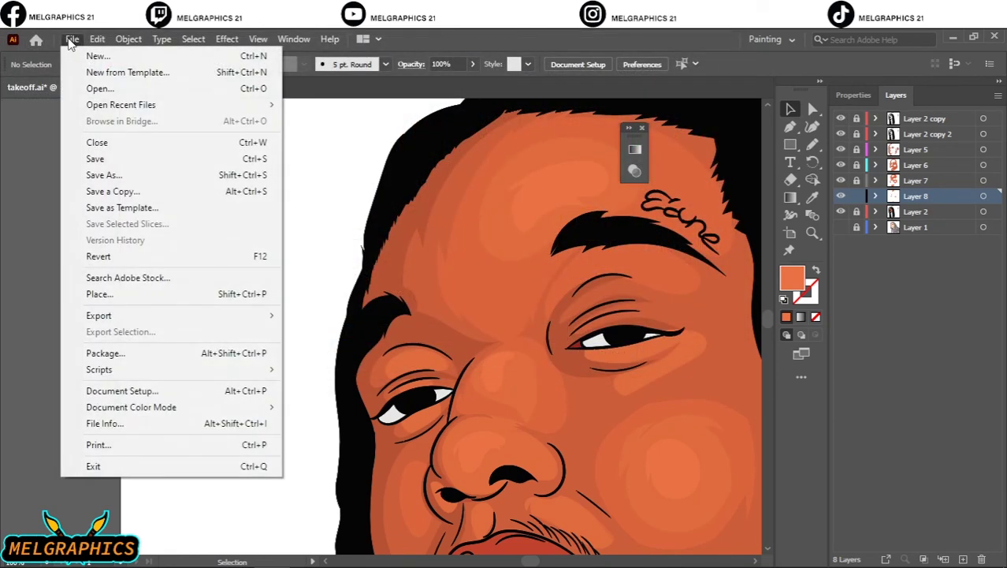
pyautogui.click(102, 175)
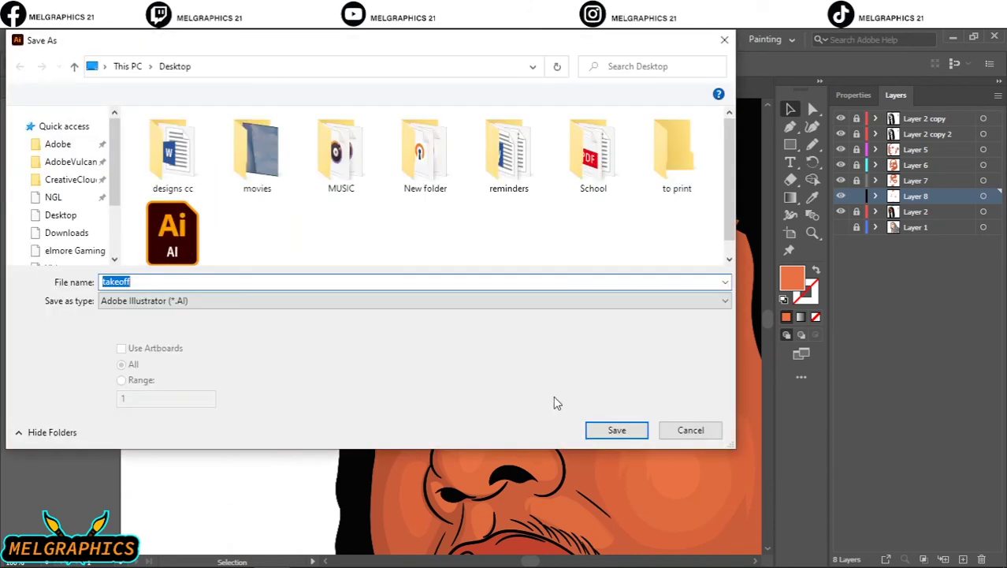
pyautogui.click(596, 438)
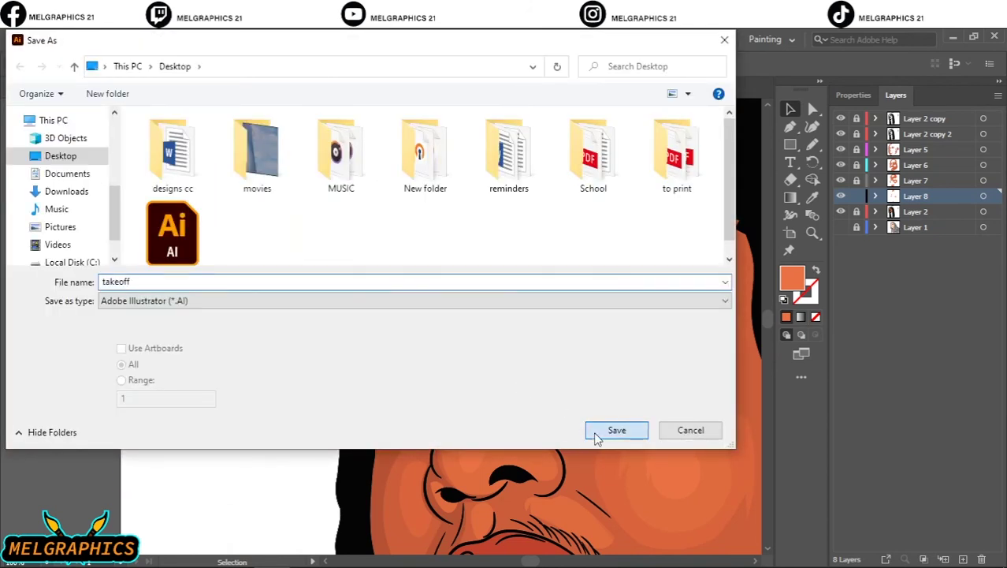
pyautogui.click(536, 362)
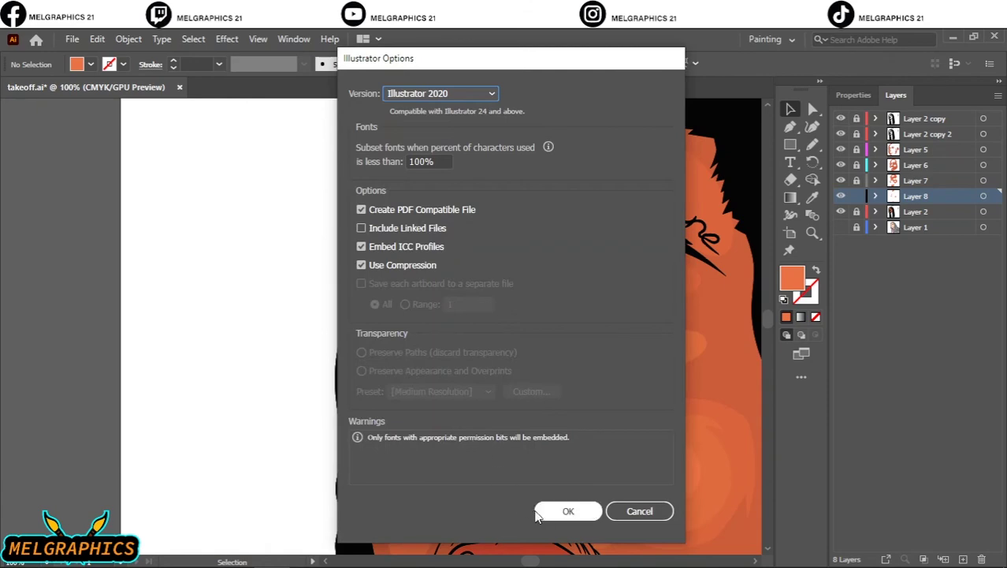
pyautogui.click(541, 512)
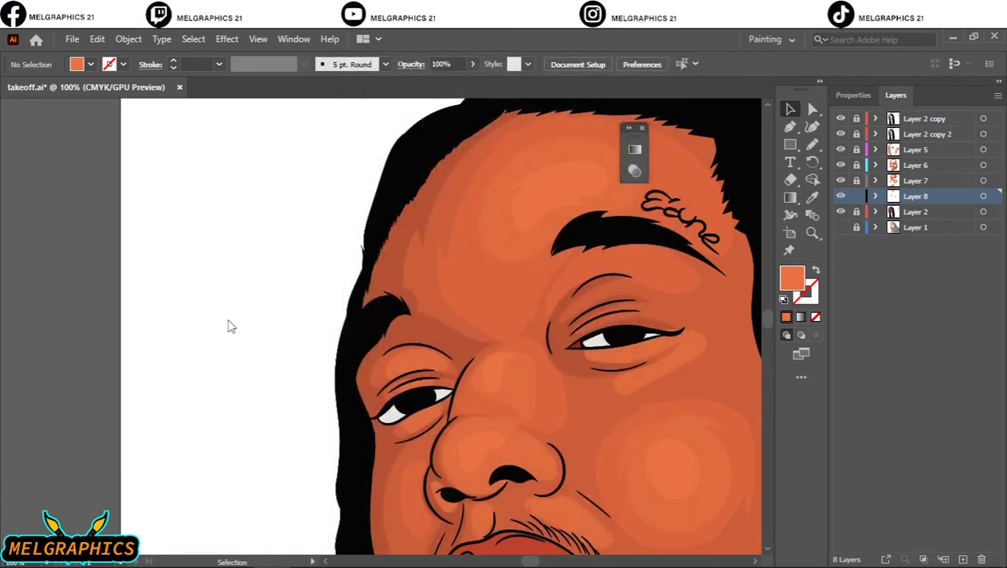
pyautogui.hotkey('ctrl', '-')
pyautogui.hotkey('ctrl', '-')
pyautogui.hotkey('ctrl', 's')
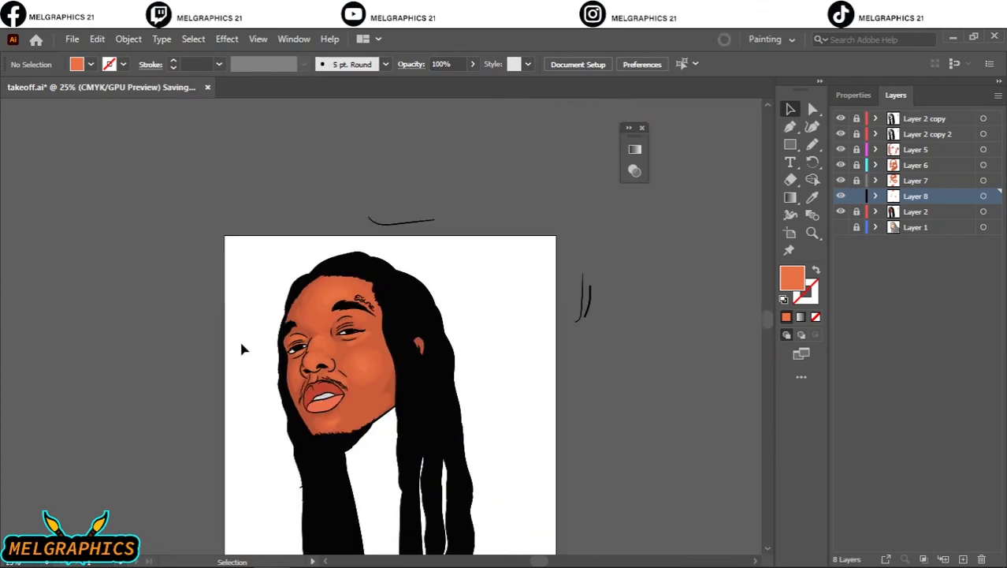
# Step: Lock Layer 8, check which artwork Layer 2 holds, relock it and make Layer 2 copy 2 the active layer
pyautogui.hotkey('ctrl', '+')
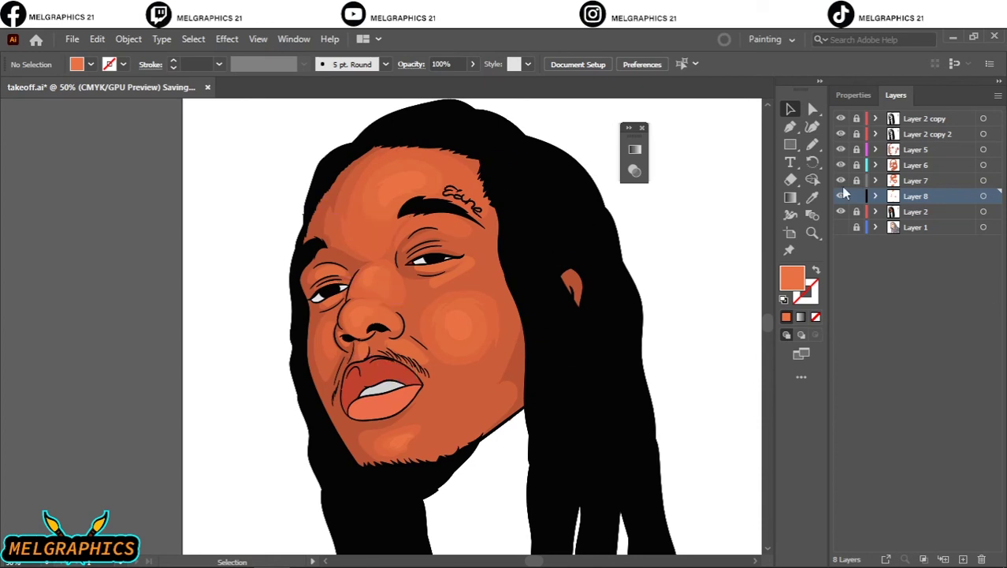
pyautogui.click(900, 137)
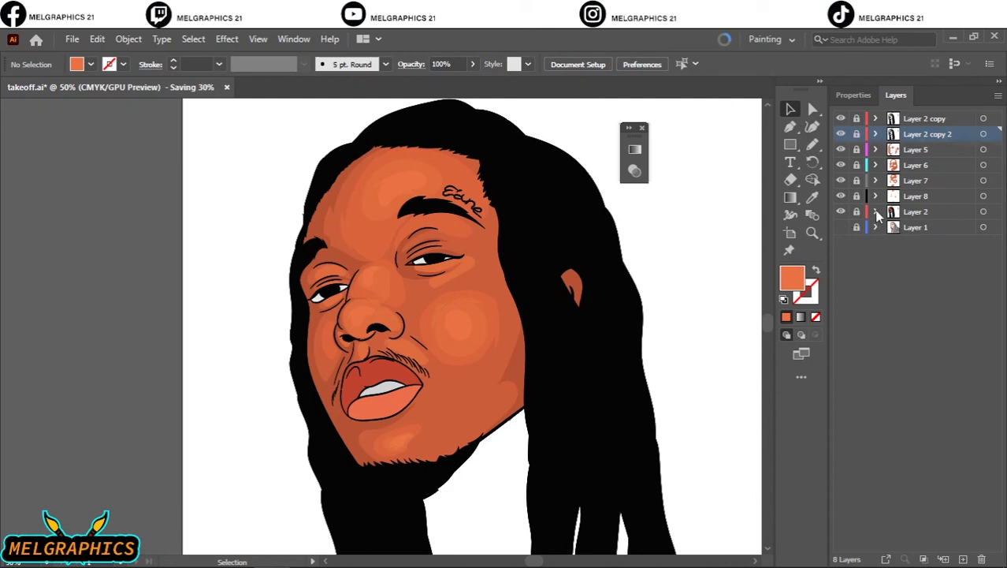
pyautogui.click(856, 211)
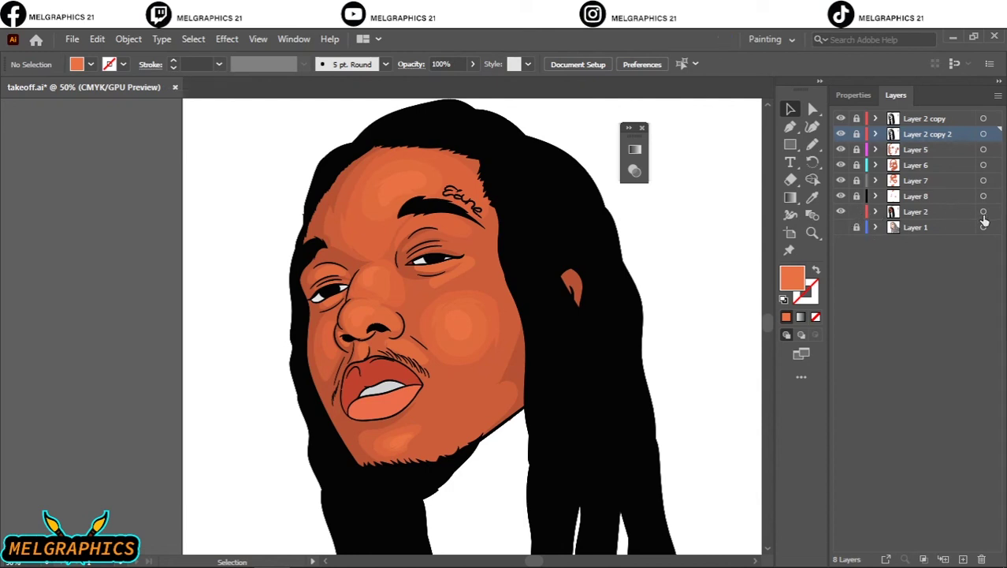
pyautogui.click(983, 212)
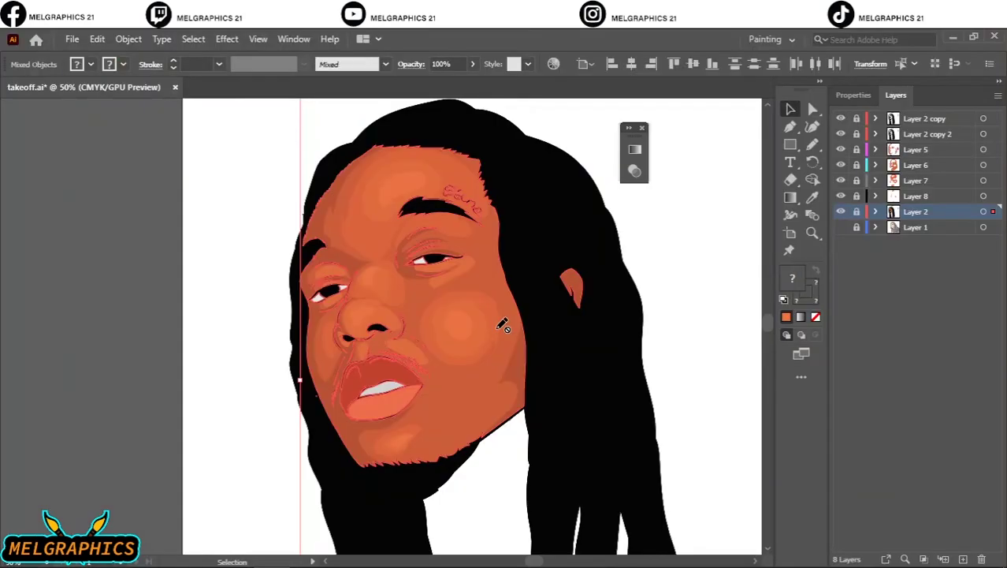
pyautogui.click(790, 126)
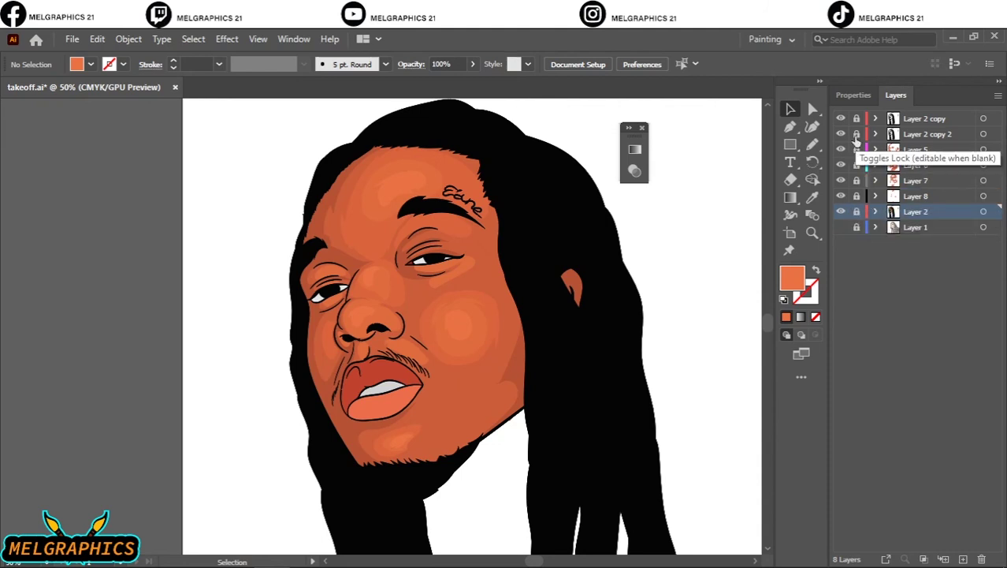
pyautogui.click(906, 135)
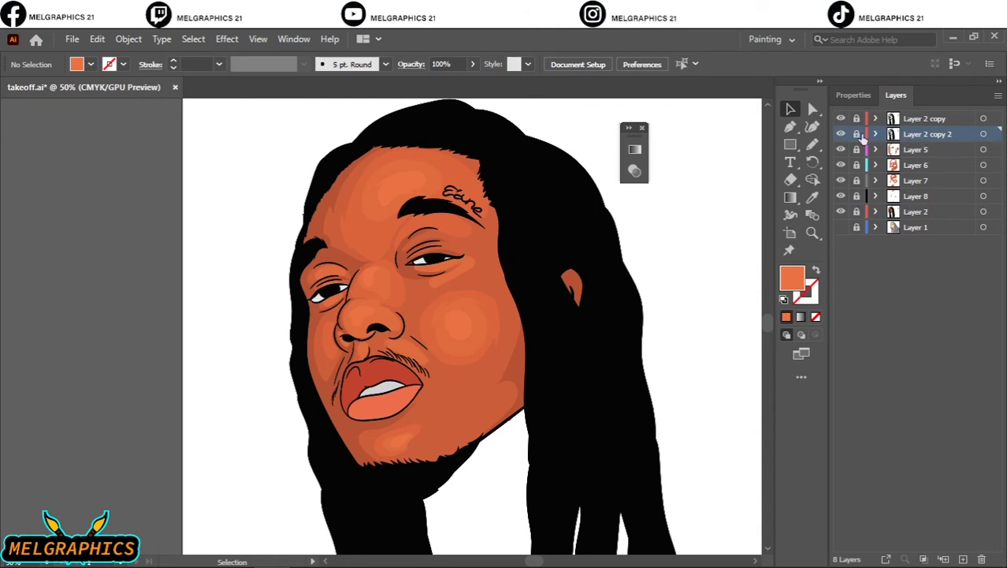
# Step: Add a new layer above Layer 2 copy 2 and set the fill to a darker lower-lip orange with 69% saturation and 81% brightness
pyautogui.click(963, 559)
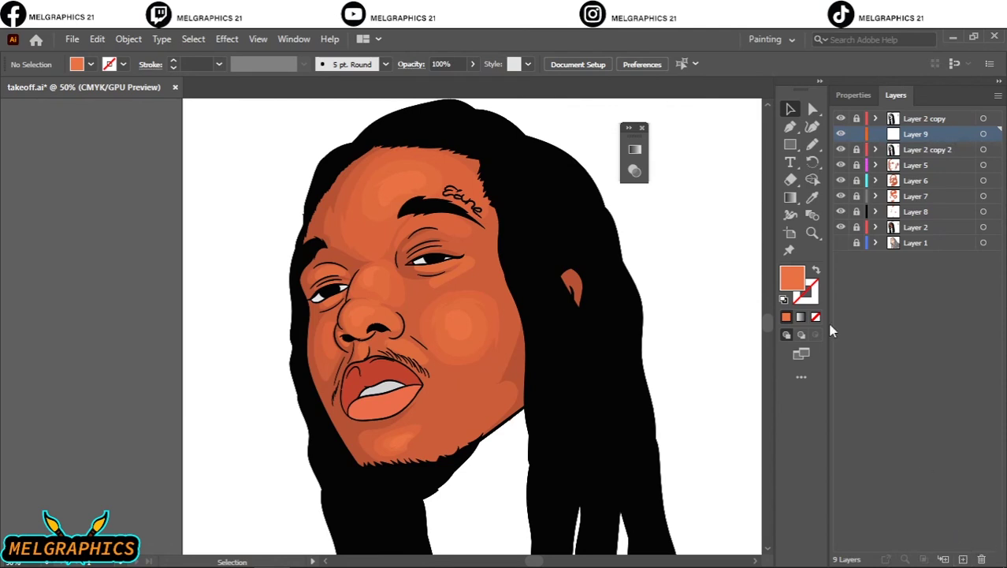
pyautogui.click(815, 146)
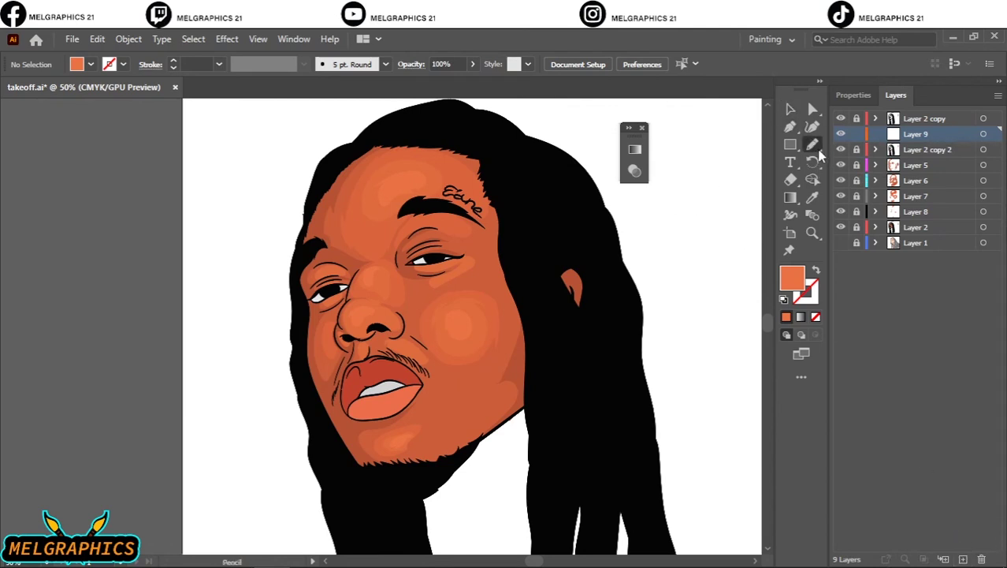
pyautogui.click(813, 199)
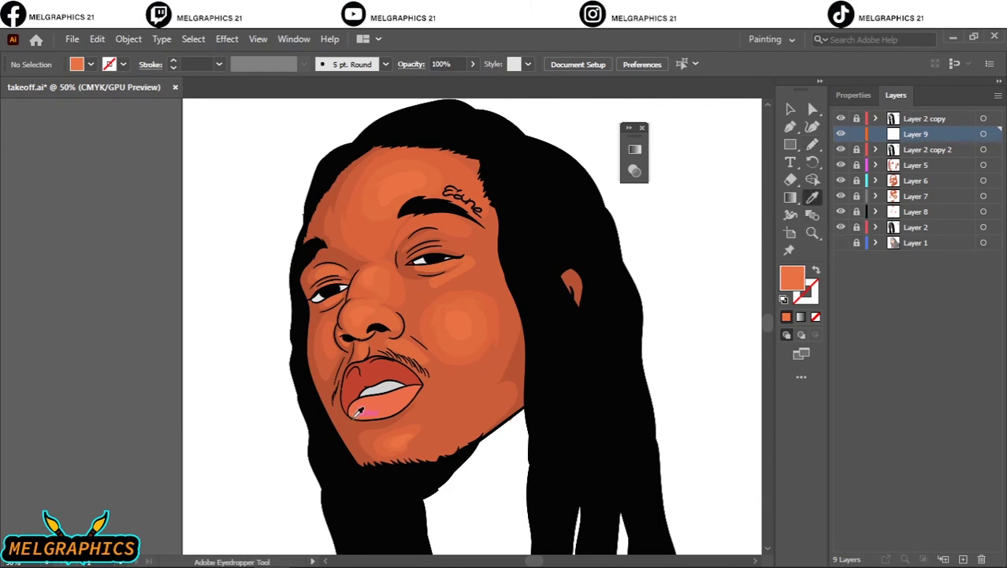
pyautogui.scroll(4, 358, 411)
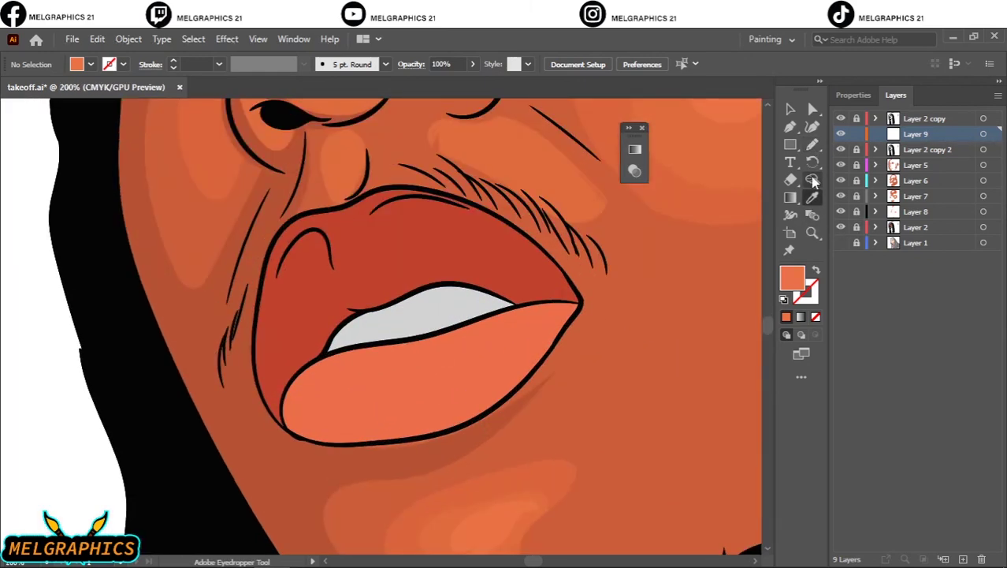
pyautogui.doubleClick(793, 280)
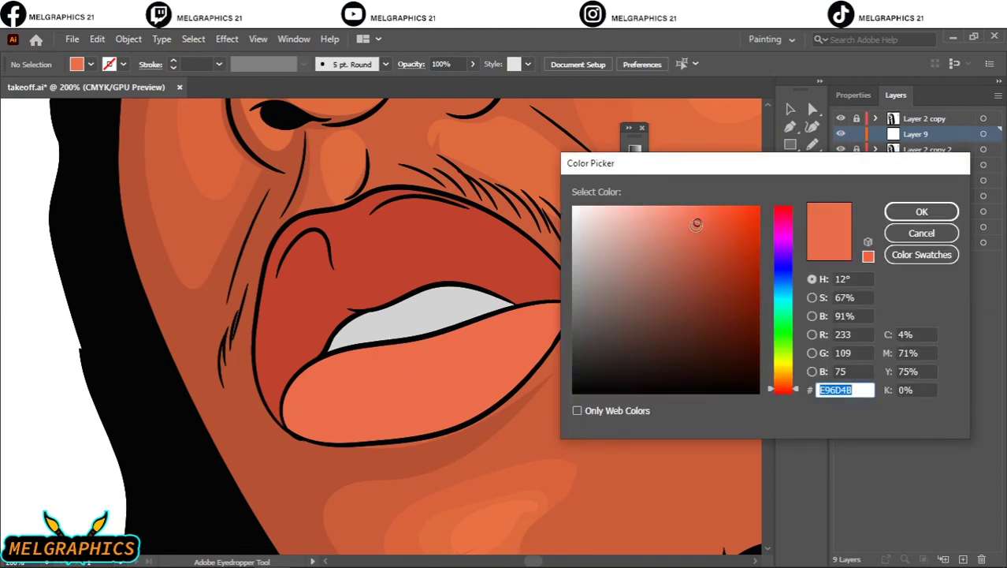
pyautogui.moveTo(698, 224); pyautogui.dragTo(701, 241)
pyautogui.click(895, 215)
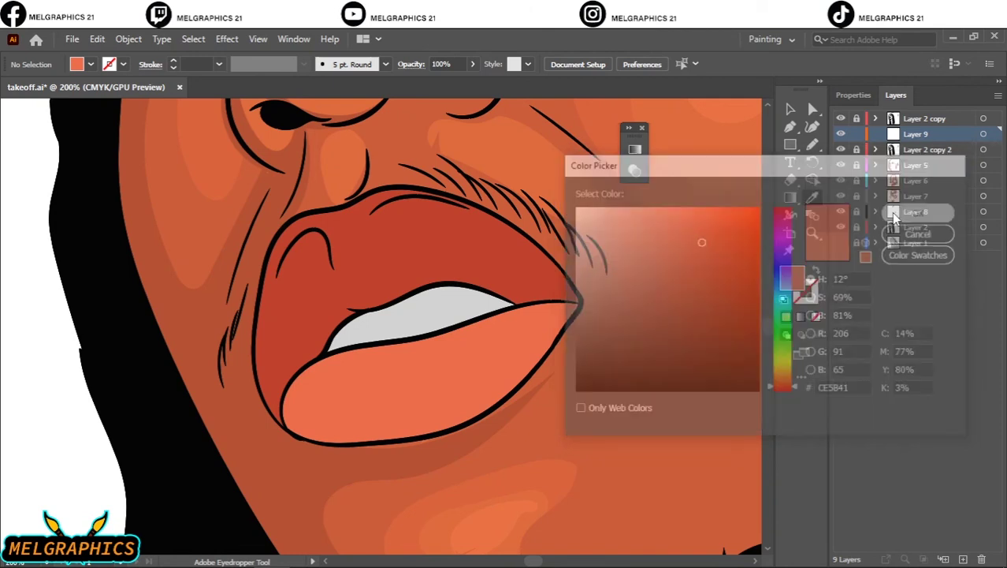
# Step: Draw freehand shadow shapes along both corners and the lower edge of the bottom lip, leaving its centre light
pyautogui.click(814, 147)
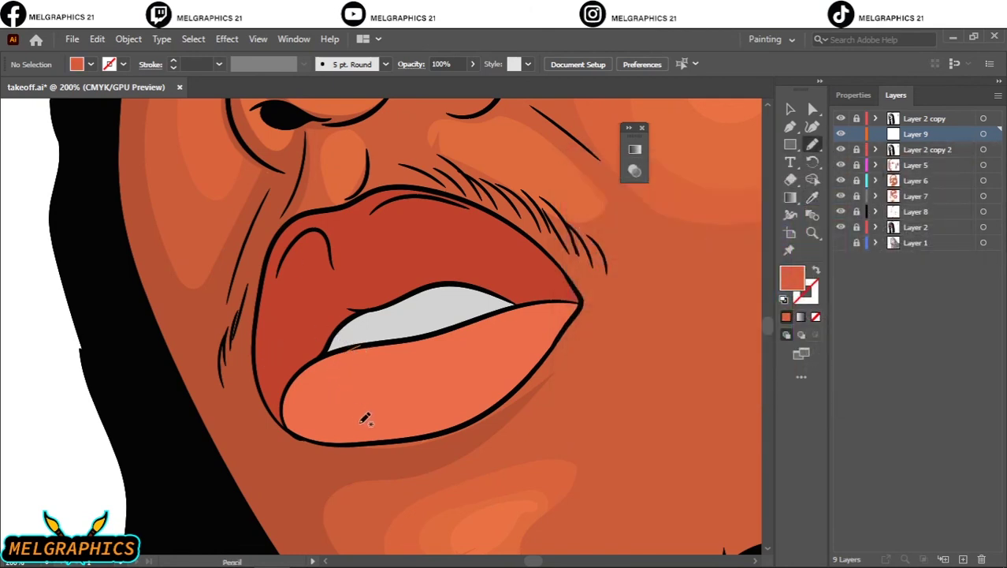
pyautogui.moveTo(405, 432)
pyautogui.mouseDown()
pyautogui.moveTo(301, 435)
pyautogui.moveTo(283, 404)
pyautogui.moveTo(326, 353)
pyautogui.moveTo(390, 336)
pyautogui.mouseUp()
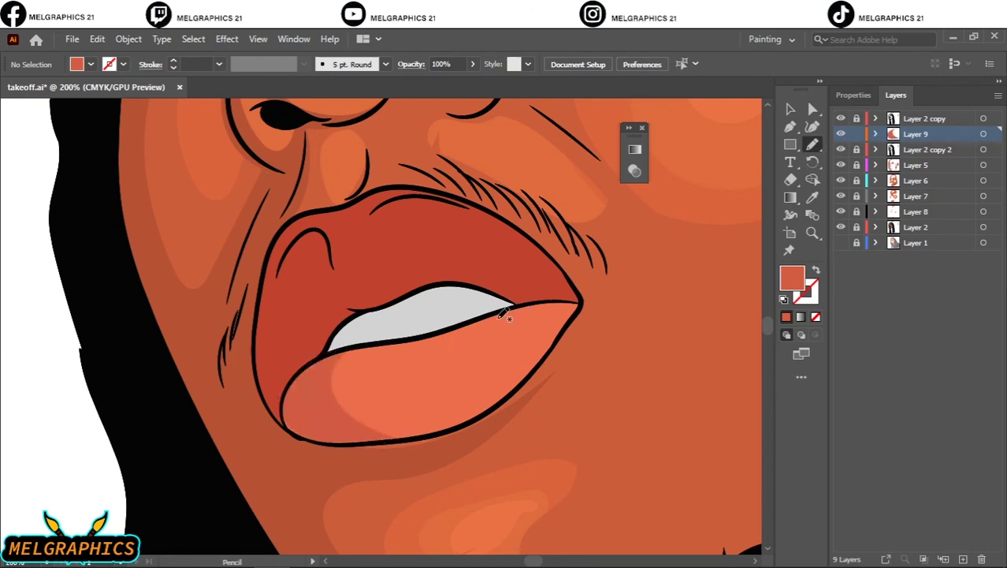
pyautogui.moveTo(504, 315)
pyautogui.mouseDown()
pyautogui.moveTo(512, 347)
pyautogui.moveTo(462, 395)
pyautogui.moveTo(379, 432)
pyautogui.moveTo(460, 418)
pyautogui.moveTo(555, 345)
pyautogui.moveTo(577, 304)
pyautogui.moveTo(497, 312)
pyautogui.moveTo(516, 347)
pyautogui.mouseUp()
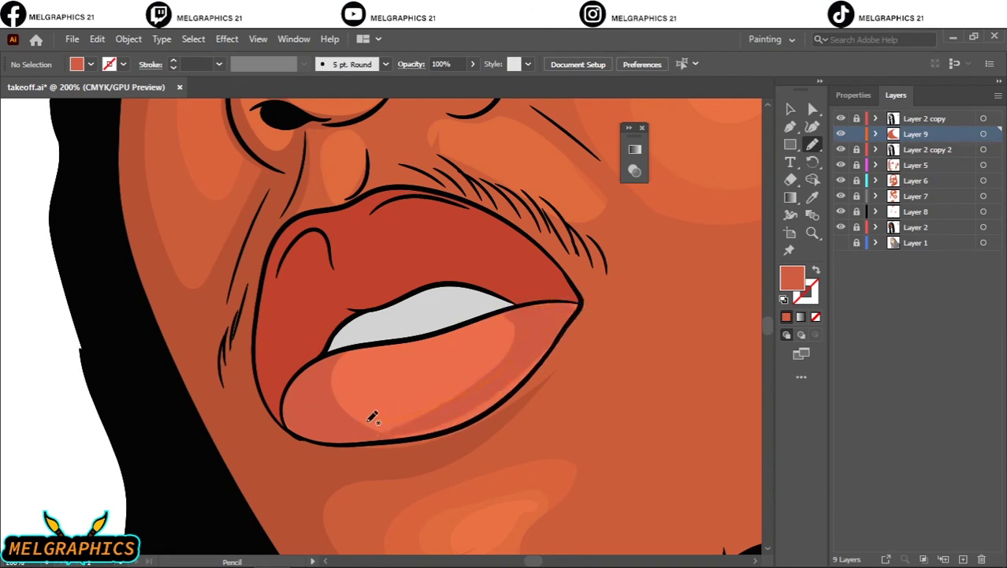
pyautogui.moveTo(343, 410)
pyautogui.mouseDown()
pyautogui.moveTo(413, 440)
pyautogui.moveTo(460, 428)
pyautogui.moveTo(537, 369)
pyautogui.moveTo(579, 309)
pyautogui.mouseUp()
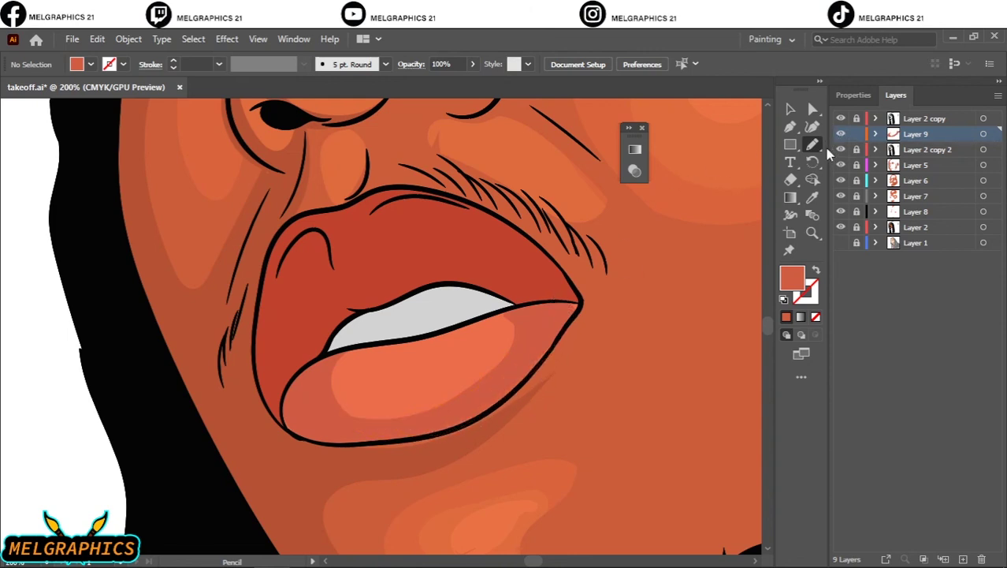
# Step: Sample the upper lip's red and darken it as the fill colour for the lip shadow
pyautogui.click(817, 198)
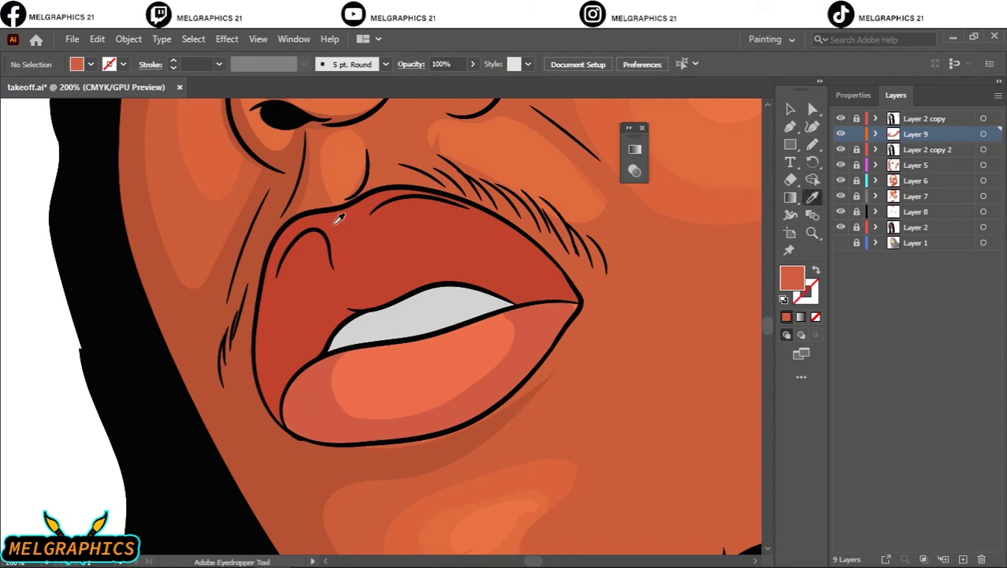
pyautogui.click(364, 253)
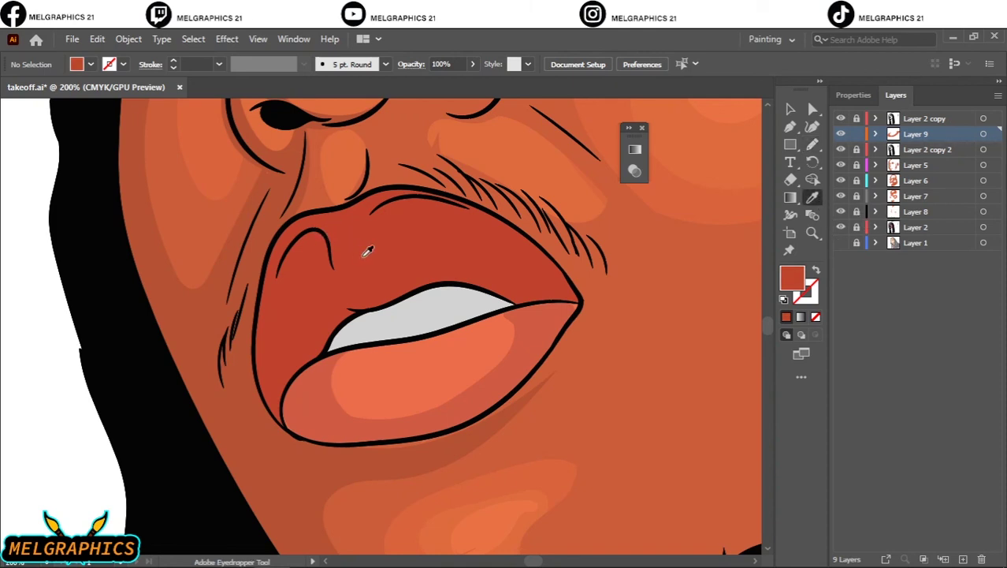
pyautogui.doubleClick(796, 286)
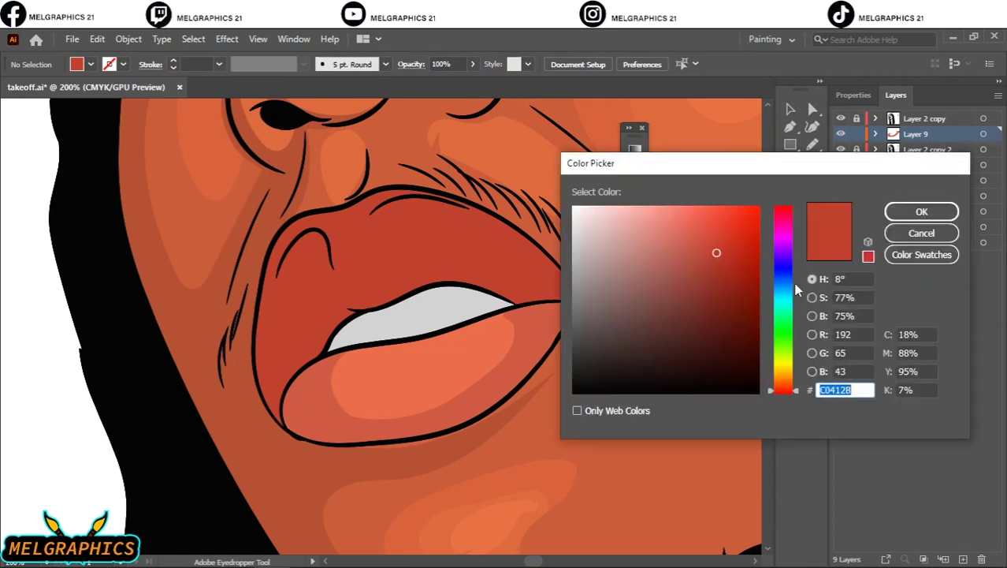
pyautogui.moveTo(717, 254); pyautogui.dragTo(722, 281)
pyautogui.click(922, 213)
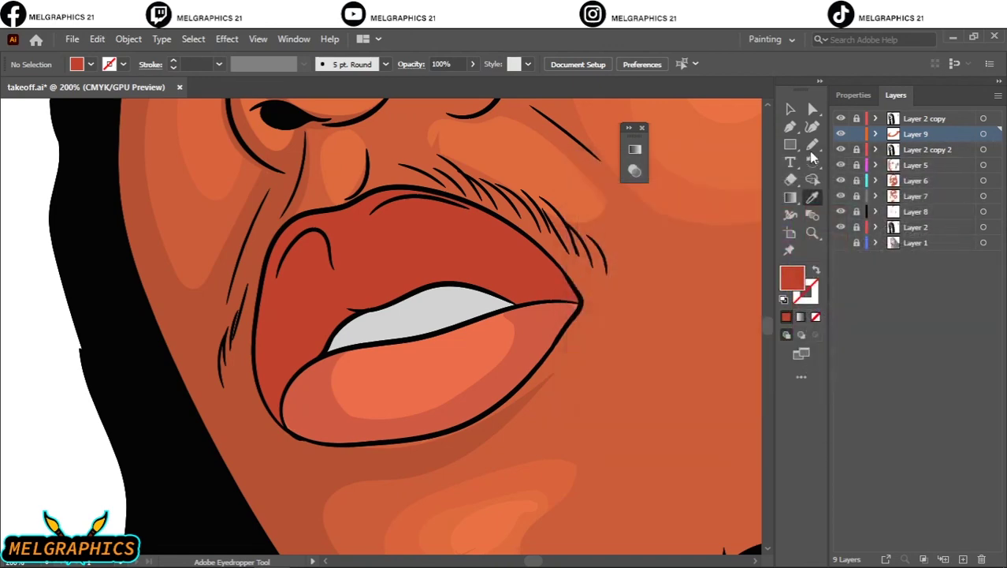
# Step: Draw dark red freehand shadow shapes around the left corner and the curved fold of the upper lip
pyautogui.click(813, 144)
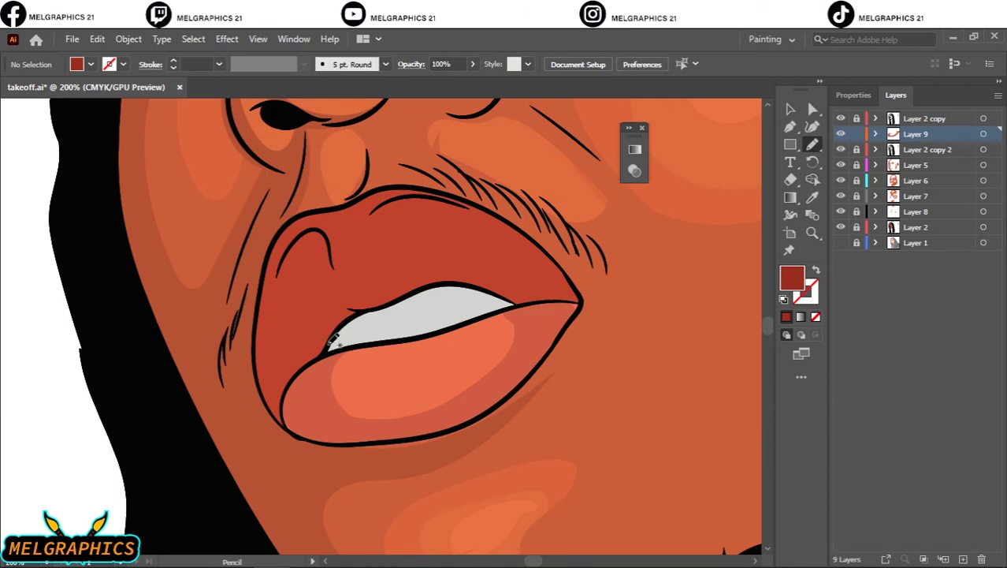
pyautogui.moveTo(328, 351)
pyautogui.mouseDown()
pyautogui.moveTo(299, 341)
pyautogui.moveTo(302, 265)
pyautogui.moveTo(343, 299)
pyautogui.moveTo(322, 235)
pyautogui.moveTo(278, 261)
pyautogui.moveTo(265, 309)
pyautogui.moveTo(258, 361)
pyautogui.moveTo(277, 414)
pyautogui.moveTo(286, 416)
pyautogui.moveTo(305, 373)
pyautogui.moveTo(337, 352)
pyautogui.moveTo(329, 349)
pyautogui.mouseUp()
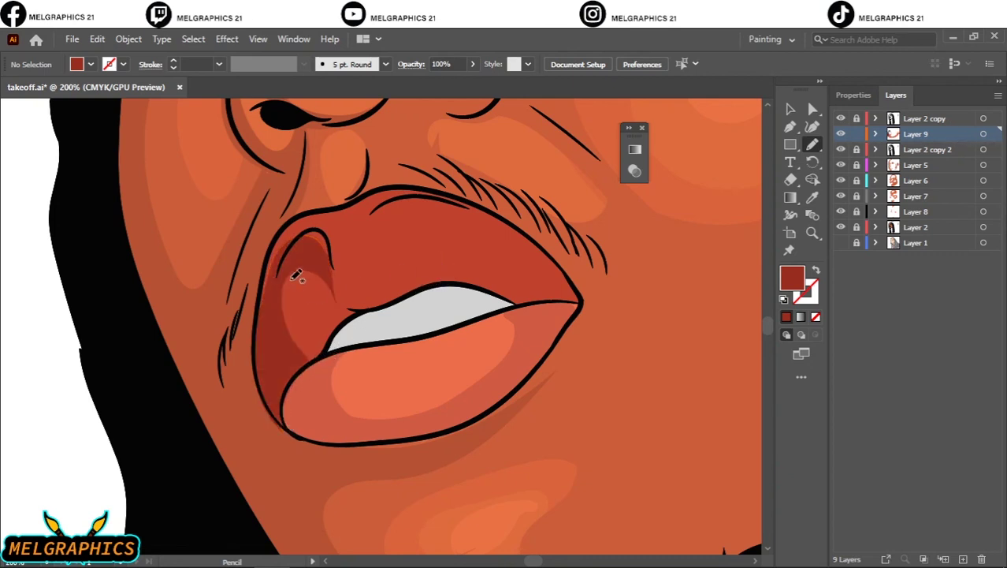
pyautogui.moveTo(268, 299)
pyautogui.mouseDown()
pyautogui.moveTo(305, 232)
pyautogui.moveTo(330, 233)
pyautogui.moveTo(337, 279)
pyautogui.moveTo(318, 255)
pyautogui.moveTo(272, 290)
pyautogui.mouseUp()
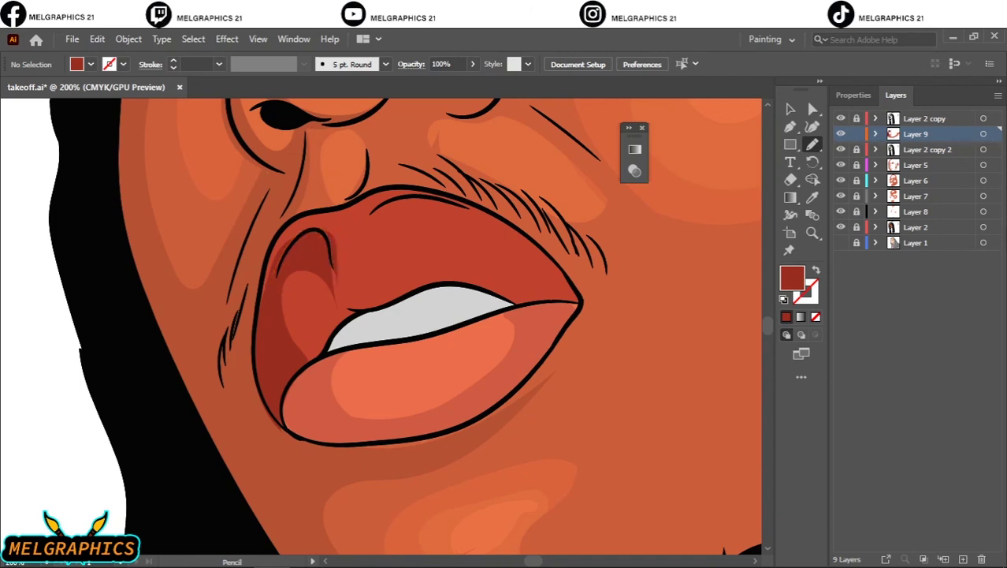
# Step: Sample the far eye's white and change the fill to a greyish mauve of about 9% saturation and 65% brightness
pyautogui.scroll(-1, 331, 260)
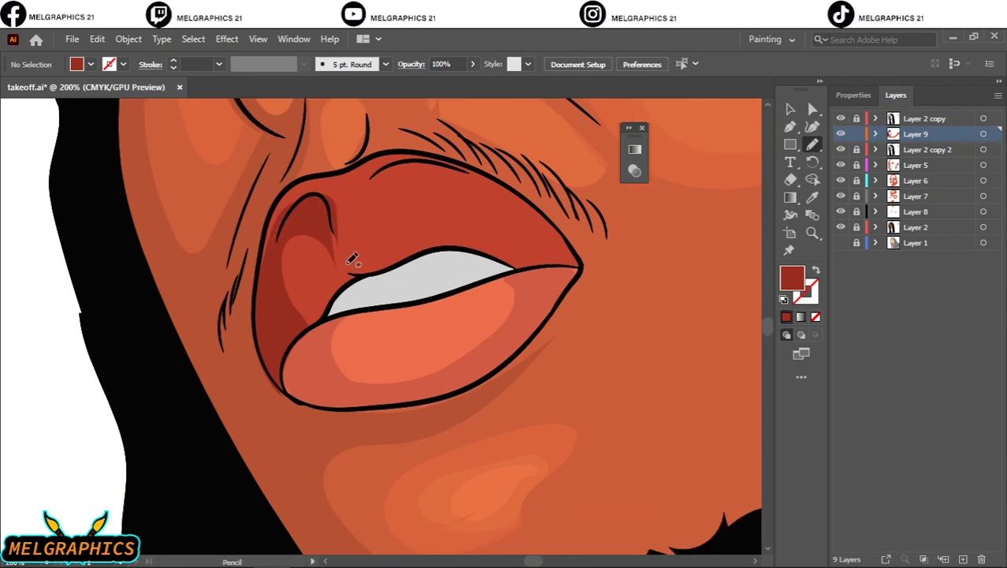
pyautogui.scroll(-3, 352, 259)
pyautogui.scroll(2, 352, 258)
pyautogui.scroll(-1, 370, 292)
pyautogui.scroll(3, 397, 340)
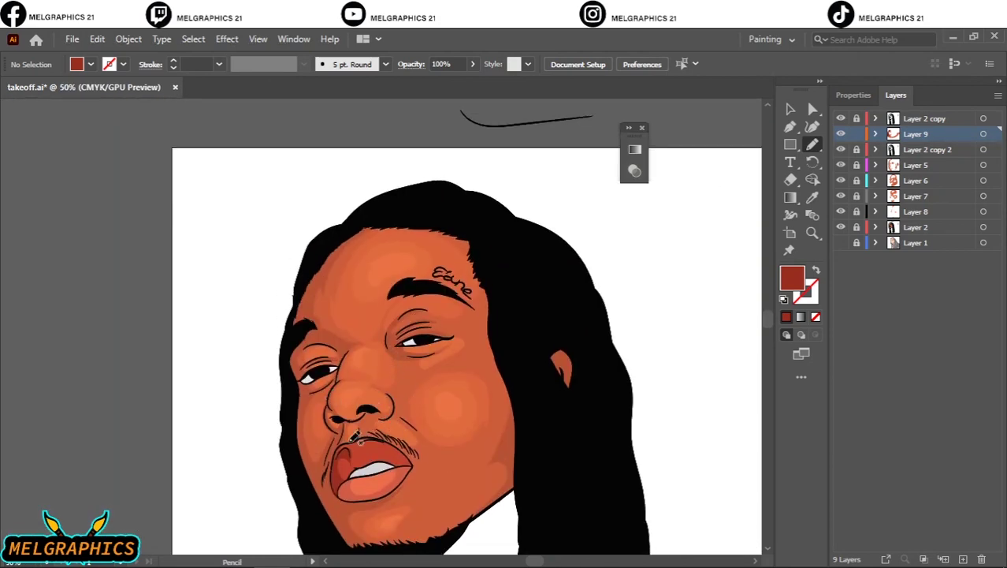
pyautogui.scroll(4, 312, 381)
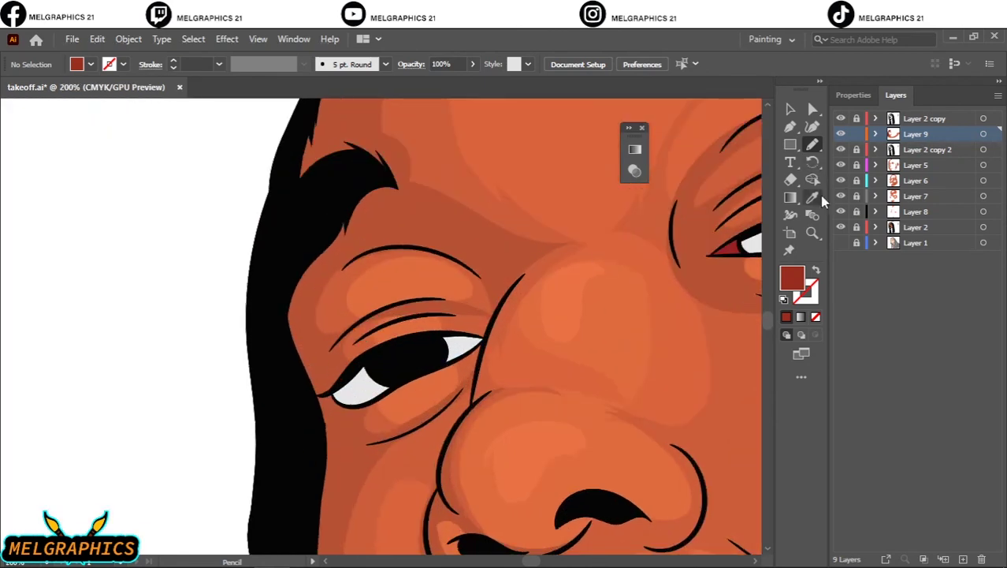
pyautogui.click(813, 198)
pyautogui.scroll(2, 514, 376)
pyautogui.click(226, 364)
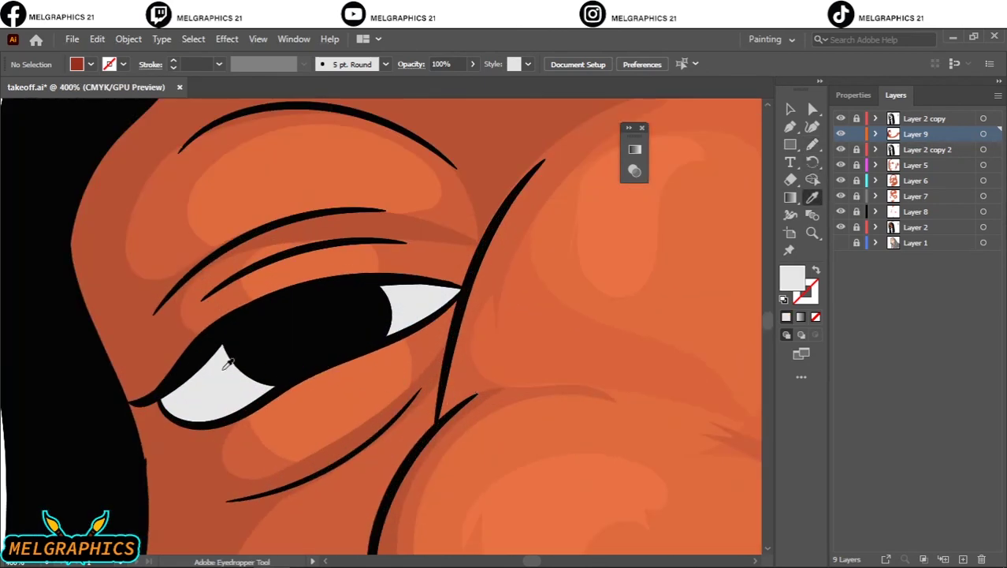
pyautogui.doubleClick(796, 281)
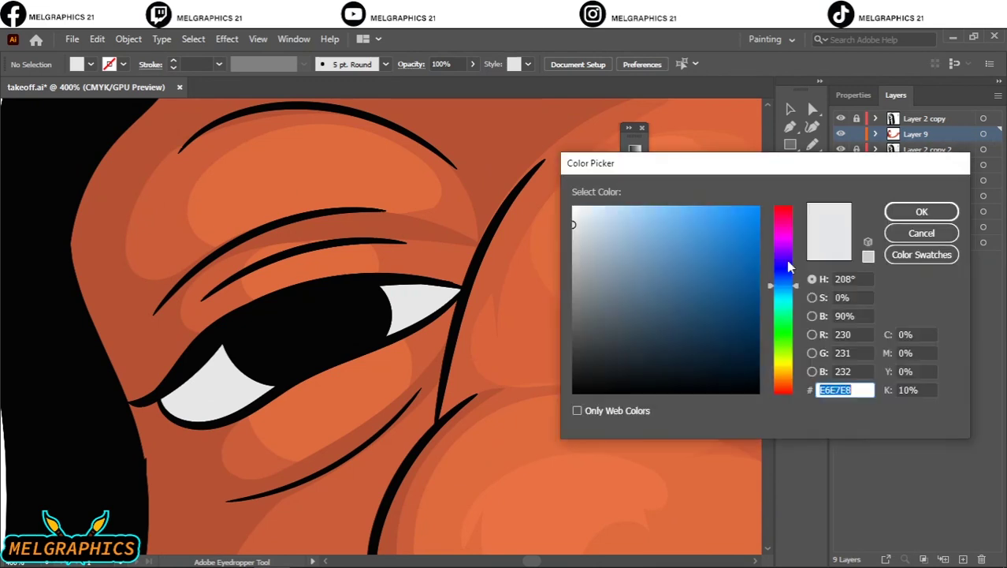
pyautogui.moveTo(788, 259); pyautogui.dragTo(788, 229)
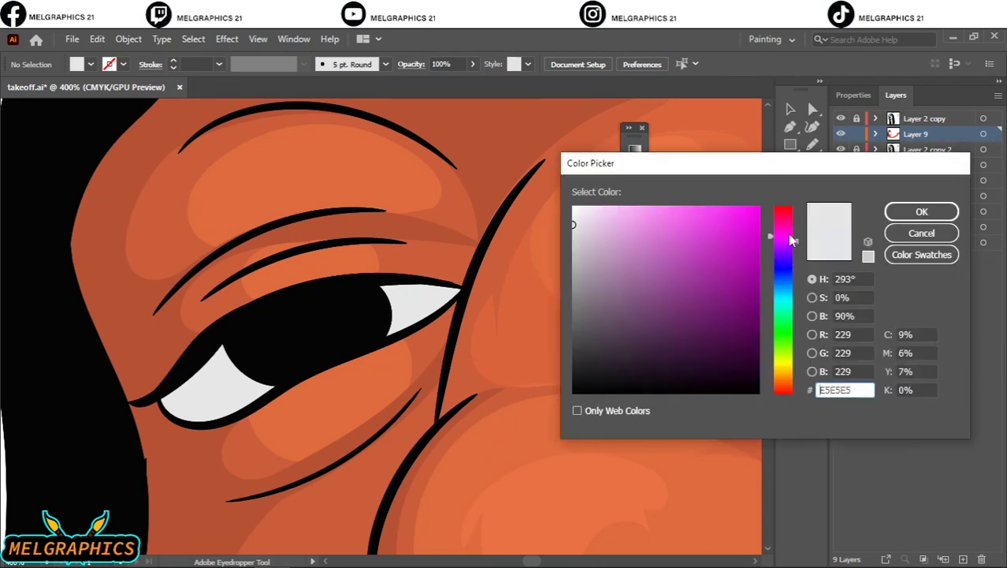
pyautogui.click(590, 236)
pyautogui.moveTo(590, 236); pyautogui.dragTo(588, 274)
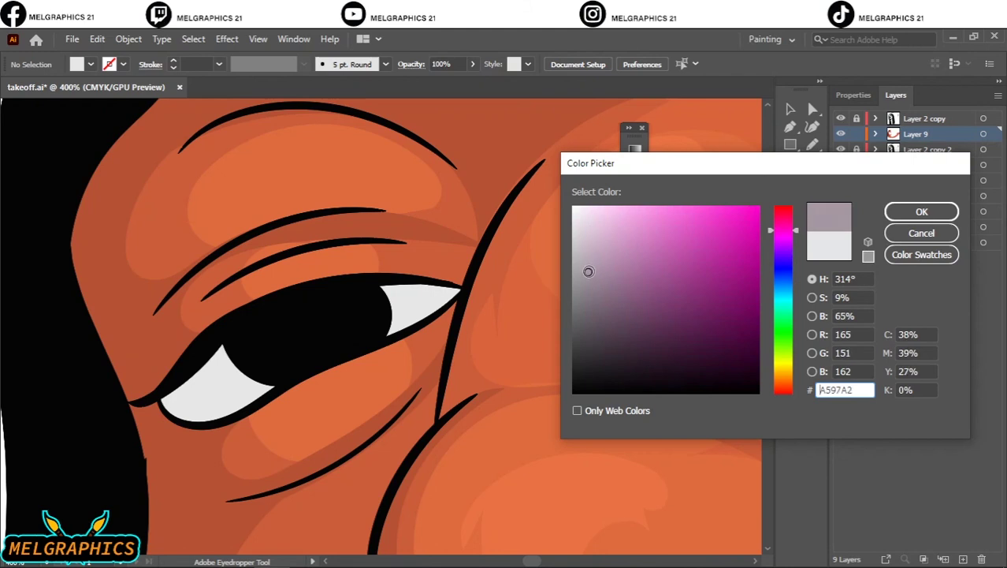
pyautogui.click(927, 218)
# Step: Draw freehand shadows under the upper eyelid on both white areas of the far eye
pyautogui.press('n')
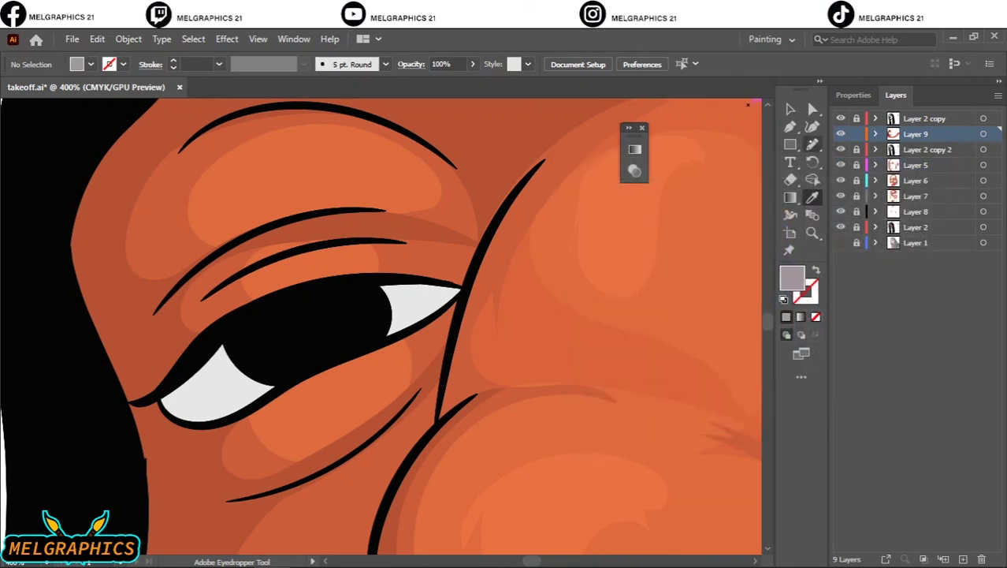
pyautogui.moveTo(257, 355)
pyautogui.mouseDown()
pyautogui.moveTo(229, 335)
pyautogui.moveTo(162, 395)
pyautogui.moveTo(165, 407)
pyautogui.moveTo(230, 379)
pyautogui.moveTo(284, 328)
pyautogui.mouseUp()
pyautogui.moveTo(371, 290)
pyautogui.mouseDown()
pyautogui.moveTo(384, 315)
pyautogui.moveTo(412, 295)
pyautogui.moveTo(466, 290)
pyautogui.moveTo(431, 280)
pyautogui.moveTo(371, 291)
pyautogui.mouseUp()
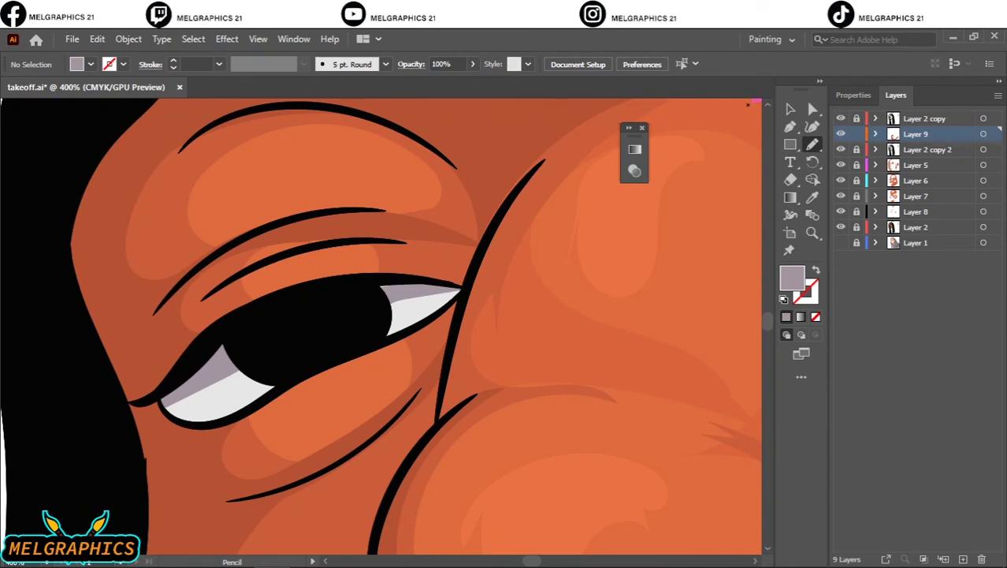
# Step: Draw matching mauve shadows under the upper eyelid on both white areas of the near eye
pyautogui.scroll(-3, 372, 282)
pyautogui.scroll(-4, 378, 310)
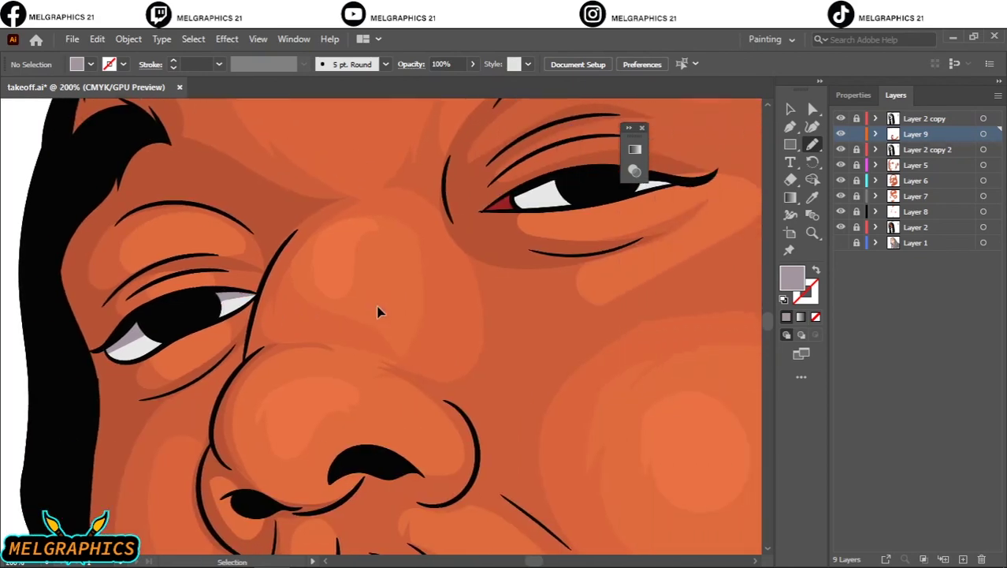
pyautogui.scroll(2, 512, 150)
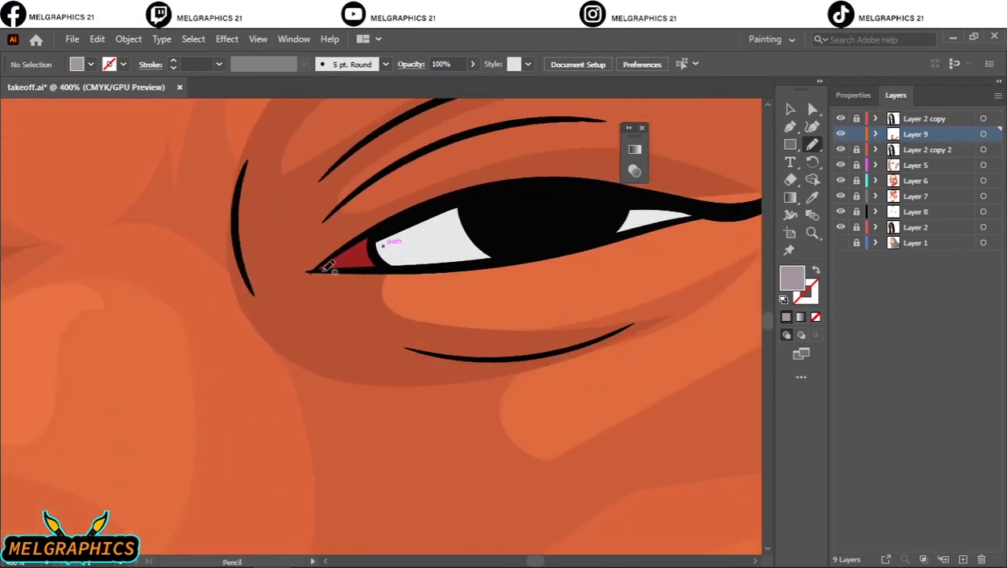
pyautogui.moveTo(378, 241)
pyautogui.mouseDown()
pyautogui.moveTo(469, 226)
pyautogui.moveTo(461, 201)
pyautogui.moveTo(375, 233)
pyautogui.moveTo(379, 241)
pyautogui.mouseUp()
pyautogui.moveTo(603, 205)
pyautogui.mouseDown()
pyautogui.moveTo(654, 218)
pyautogui.moveTo(709, 213)
pyautogui.moveTo(643, 197)
pyautogui.moveTo(603, 205)
pyautogui.mouseUp()
# Step: Review the lip and eye shading at the scale of the whole portrait
pyautogui.hotkey('ctrl', '-')
pyautogui.hotkey('ctrl', '-')
pyautogui.hotkey('ctrl', '-')
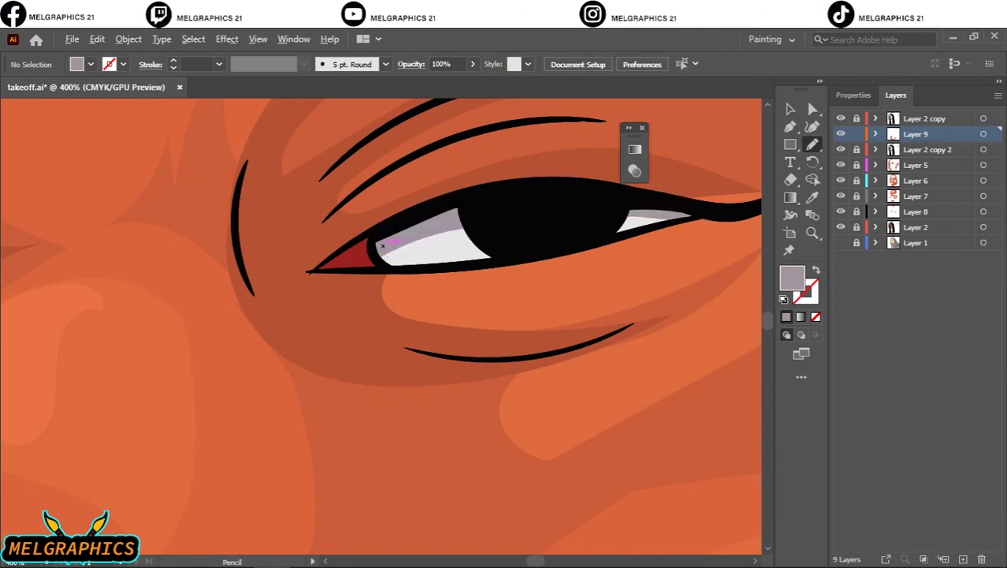
pyautogui.hscroll(2, 390, 322)
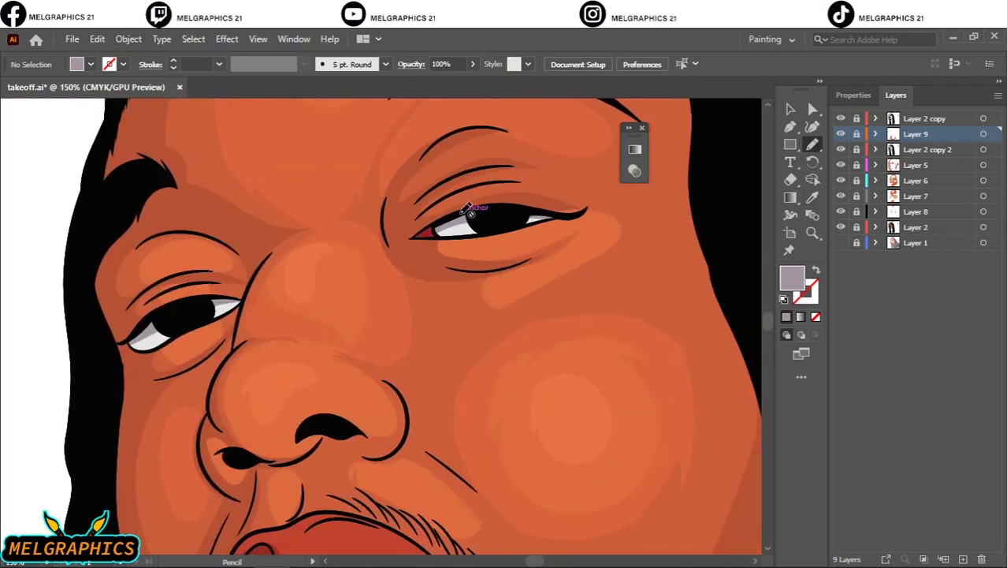
pyautogui.rightClick(467, 209)
pyautogui.click(494, 278)
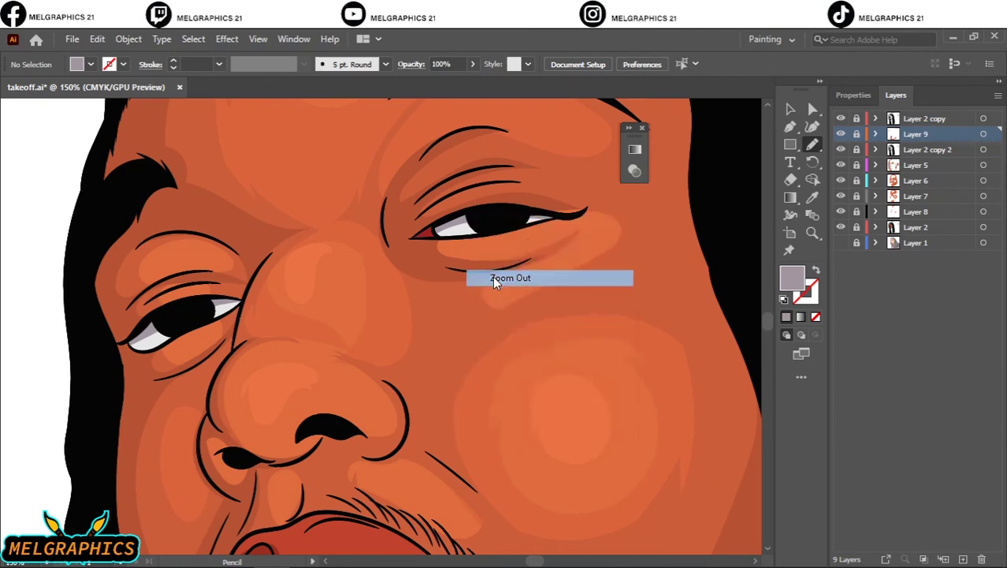
pyautogui.rightClick(495, 279)
pyautogui.click(101, 352)
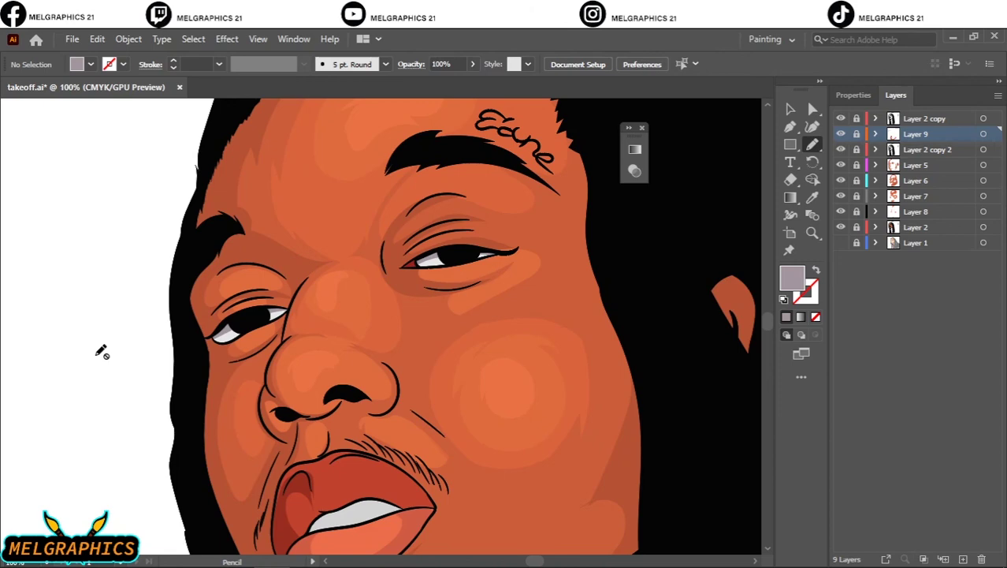
pyautogui.scroll(-3, 101, 353)
pyautogui.scroll(-2, 118, 367)
pyautogui.hscroll(-4, 139, 372)
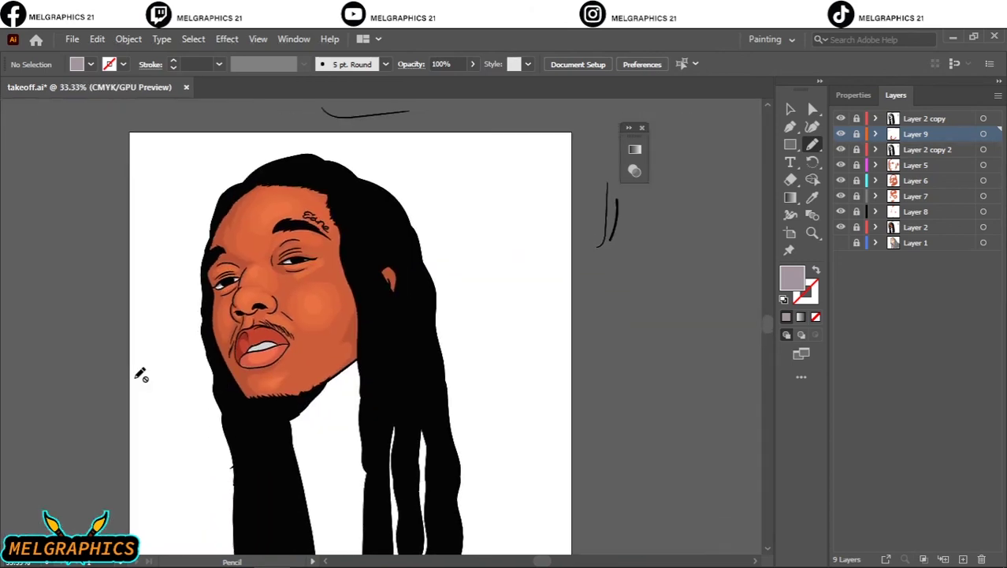
pyautogui.scroll(-2, 340, 338)
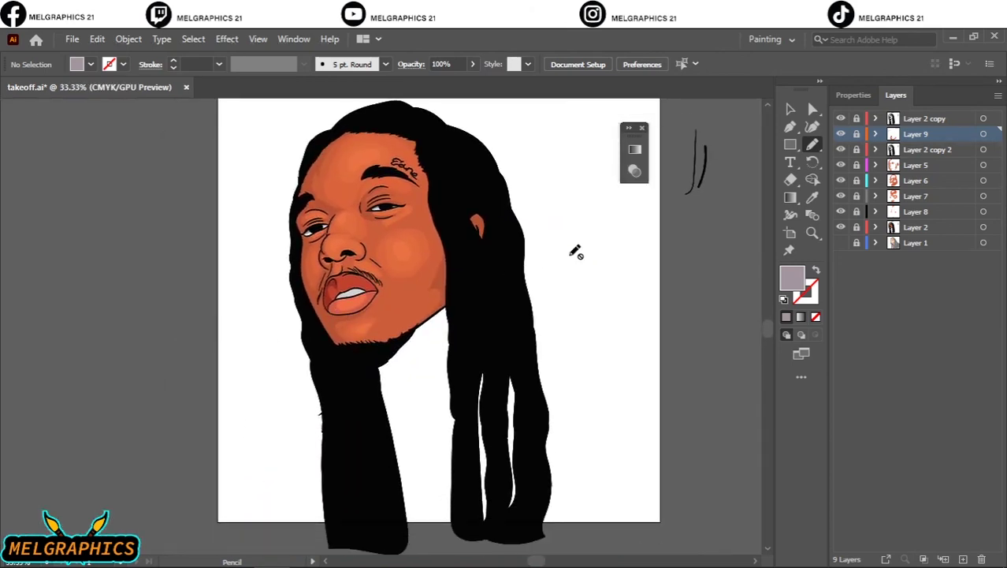